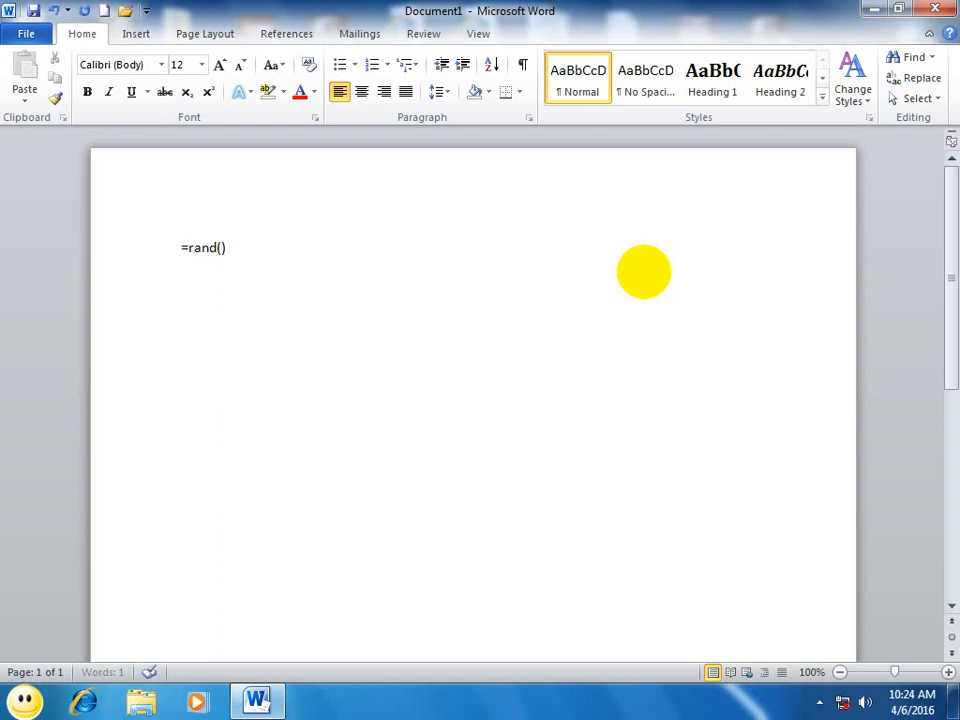
Step: Generate sample paragraphs with =rand() and paste the copied paragraphs below them
key(Return)
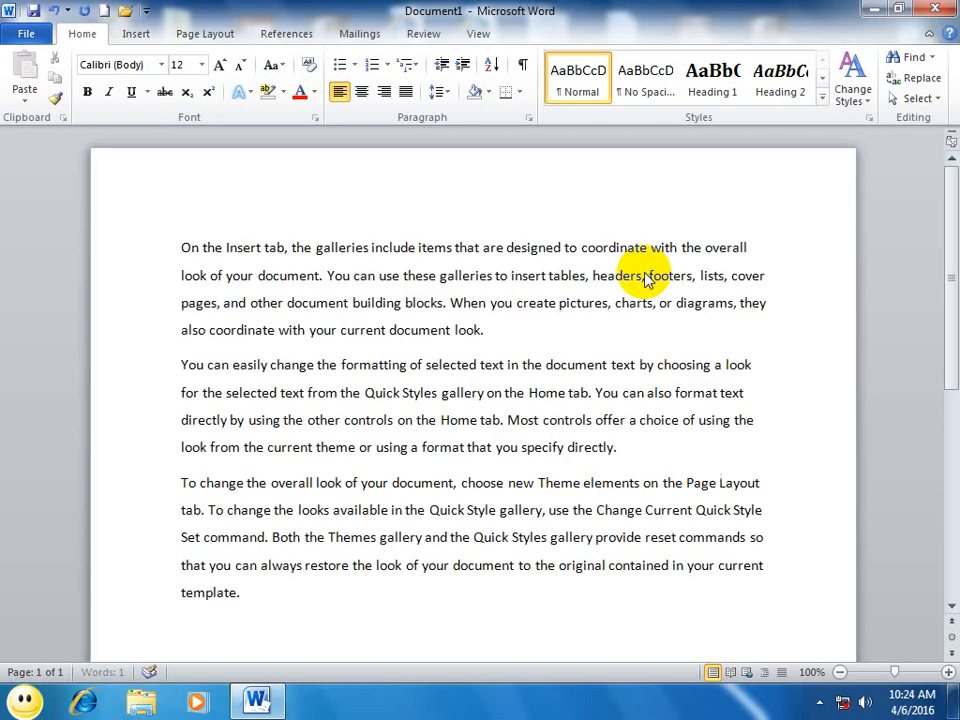
text(On the Insert tab, the galleries include items that are designed to coordinate with the overall look of your document. You can use these galleries to insert tables, headers, footers, lists, cover pages, and other document building blocks. When you create pictures, charts, or diagrams, they also coordinate with your current document look. You can easily change the formatting of selected text in the document text by choosing a look for the selected text from the Quick Styles gallery on the Home tab. You can also format text directly by using the other controls on the Home tab. Most controls offer a choice of using the look from the current theme or using a format that you specify directly. To change the overall look of your document, choose new Theme elements on the Page Layout tab. To change the looks available in the Quick Style gallery, use the Change Current Quick Style Set command. Both the Themes gallery and the Quick Styles gallery provide reset commands so that you can always restore the look of your document to the original contained in your current template.)
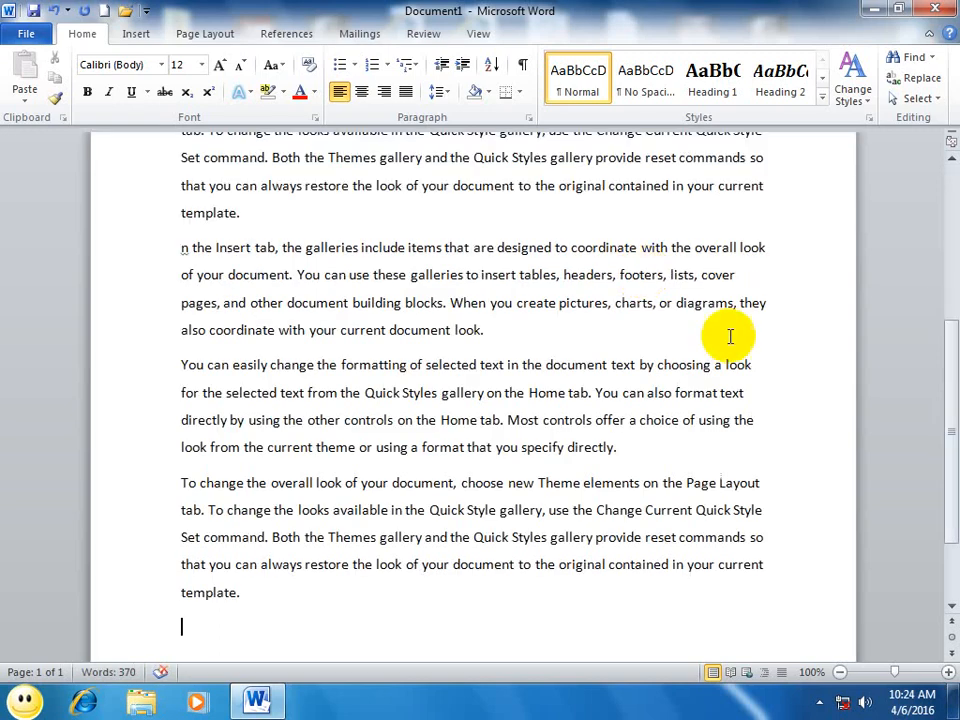
drag(954, 421, 954, 456)
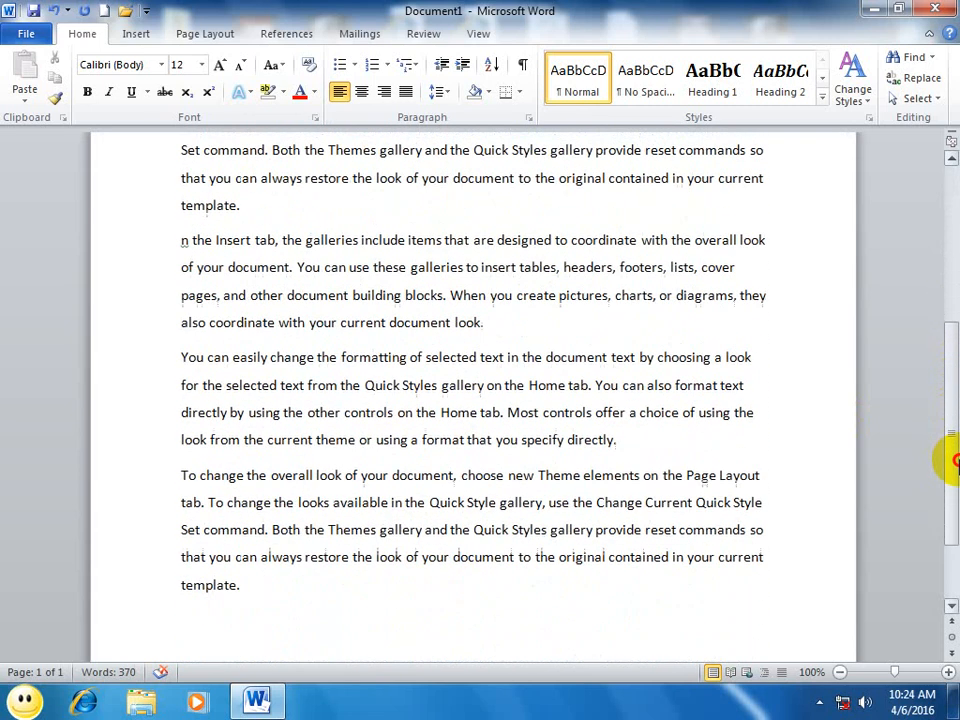
Step: Select all paragraphs in the document and open their font settings
drag(343, 600, 75, 122)
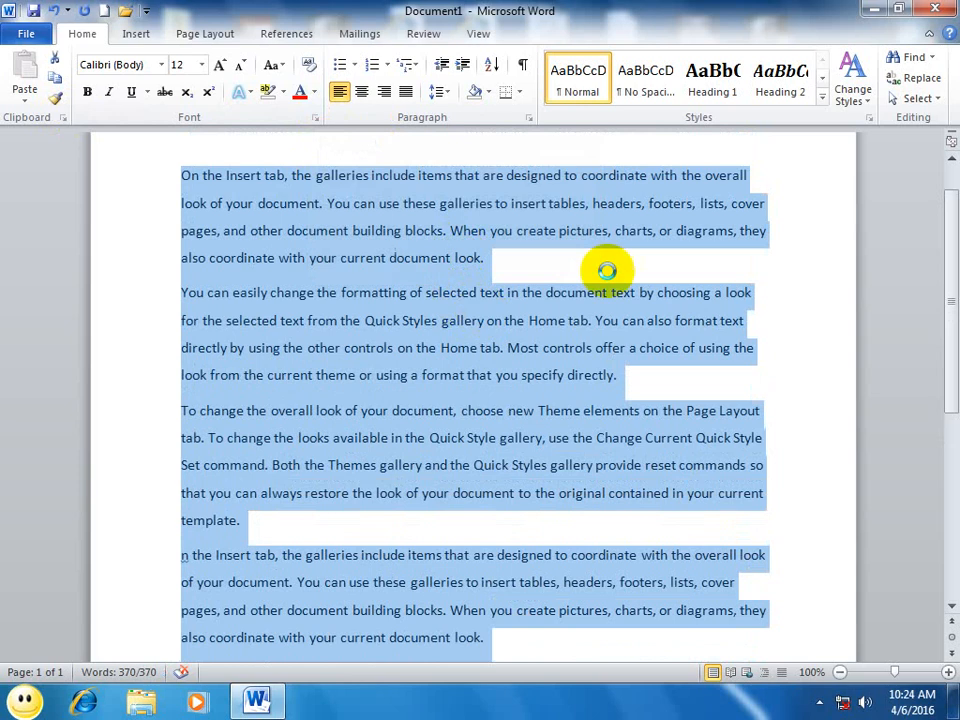
key(ctrl+d)
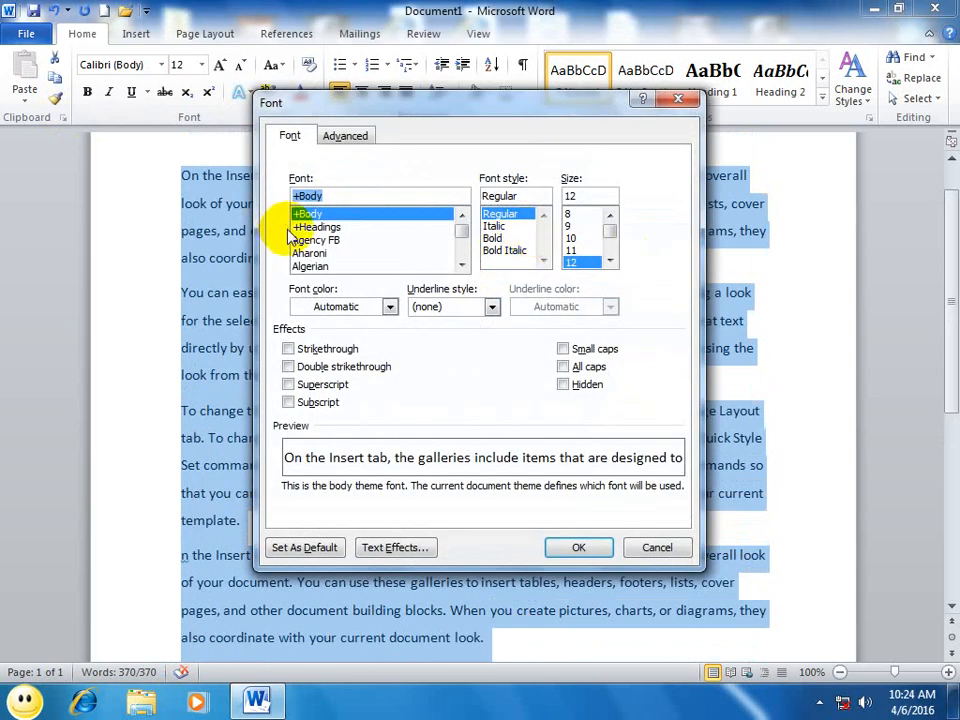
Step: Preview the Arial Black font for the selected text and return to the +Body font
click(312, 227)
key(Down)
key(Down)
key(Down)
key(Down)
key(Down)
key(Down)
key(Down)
key(Down)
key(Down)
key(Down)
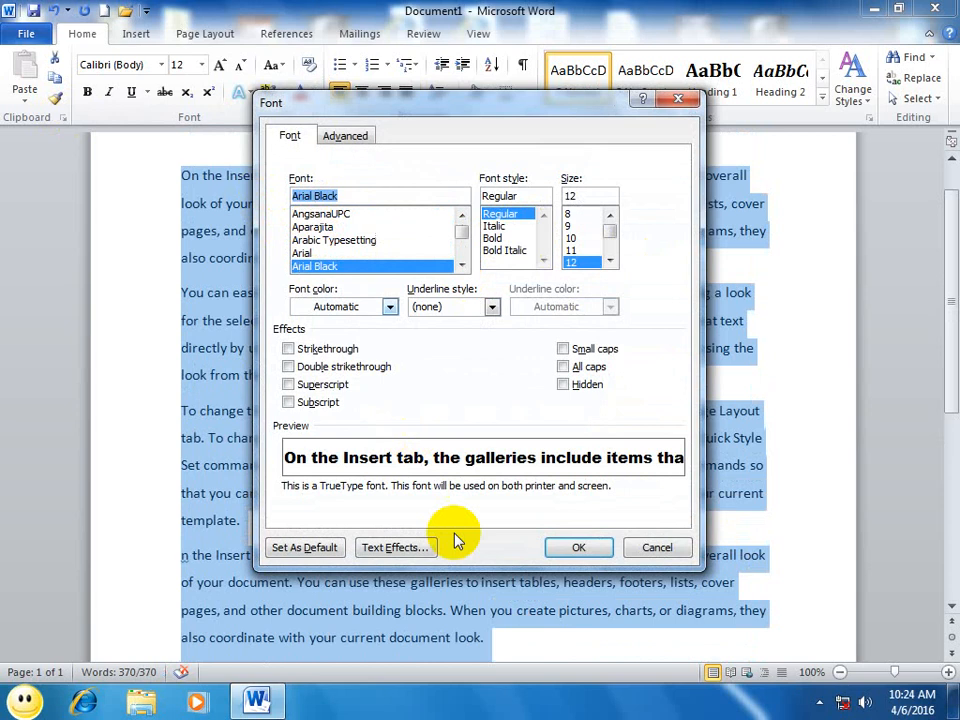
key(Up)
key(Up)
key(Up)
key(Up)
key(Up)
key(Up)
key(Up)
key(Up)
key(Up)
key(Up)
key(Up)
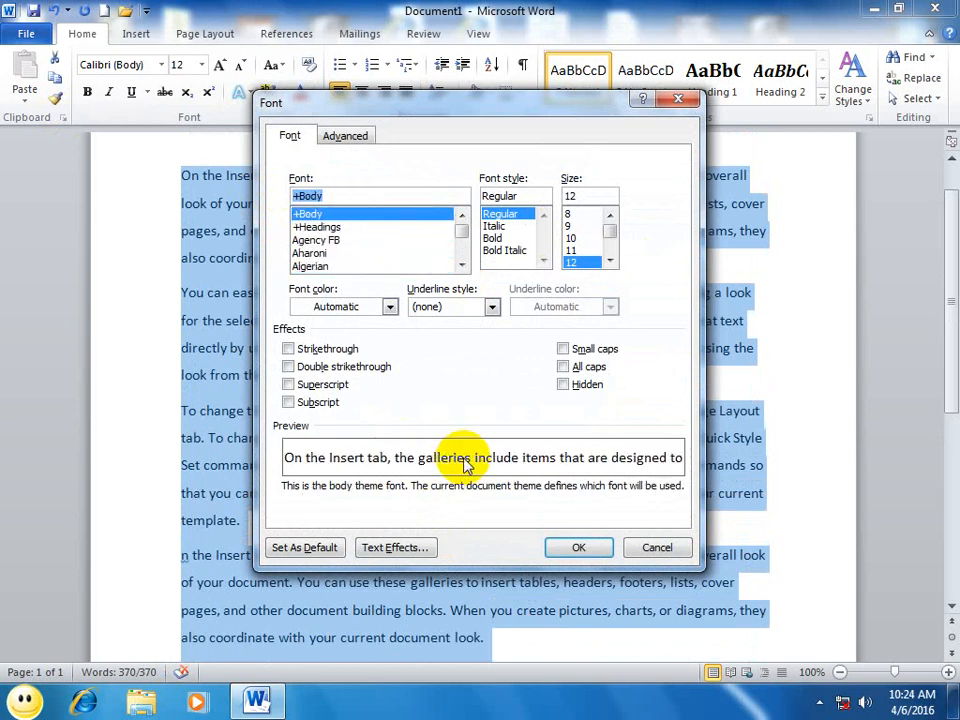
Step: Set the selected text to bold, size 20, with a light purple theme font color
click(500, 214)
click(492, 238)
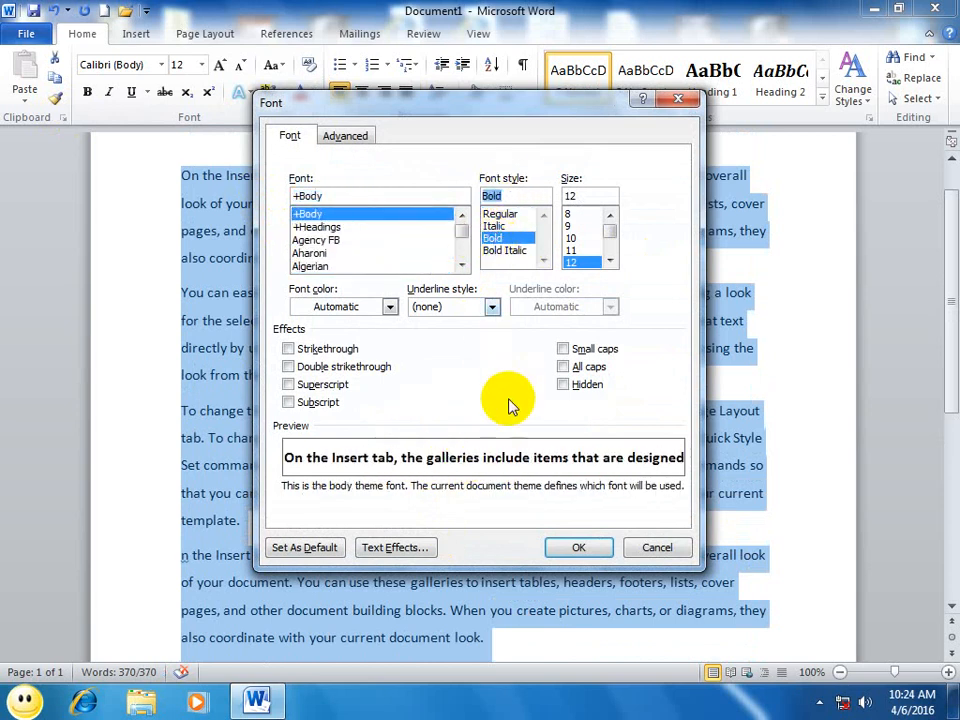
click(610, 260)
click(610, 260)
click(610, 260)
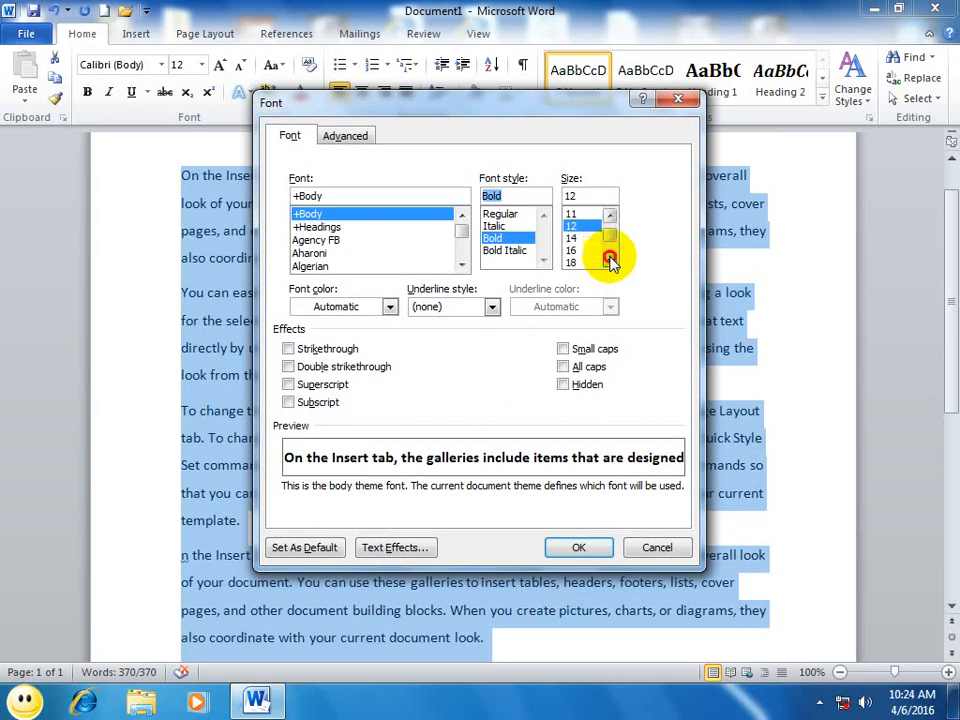
click(610, 260)
click(575, 240)
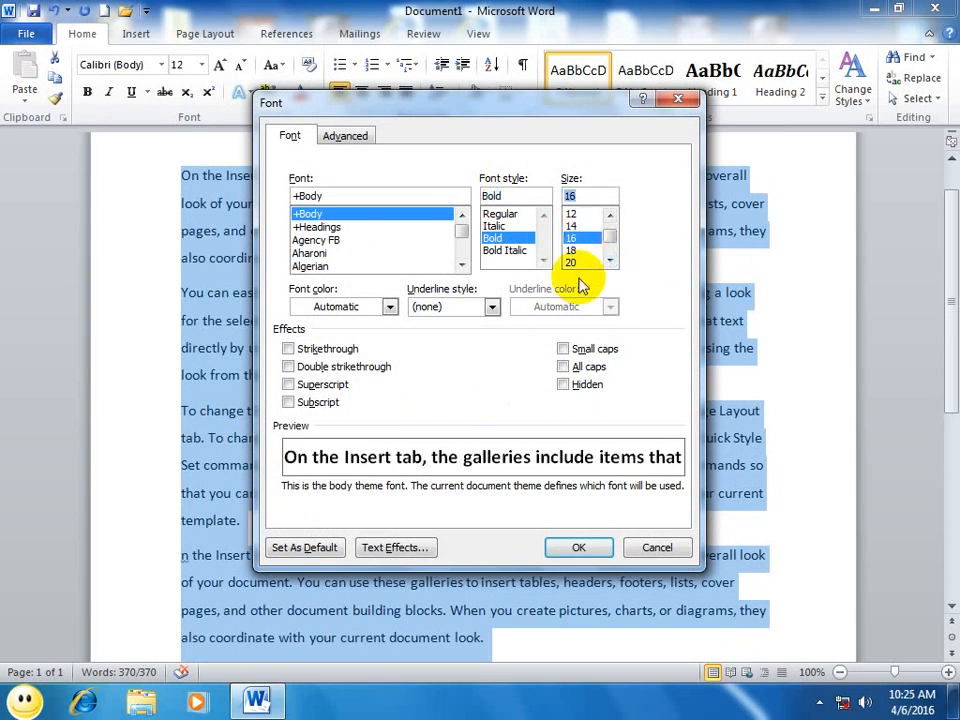
click(575, 262)
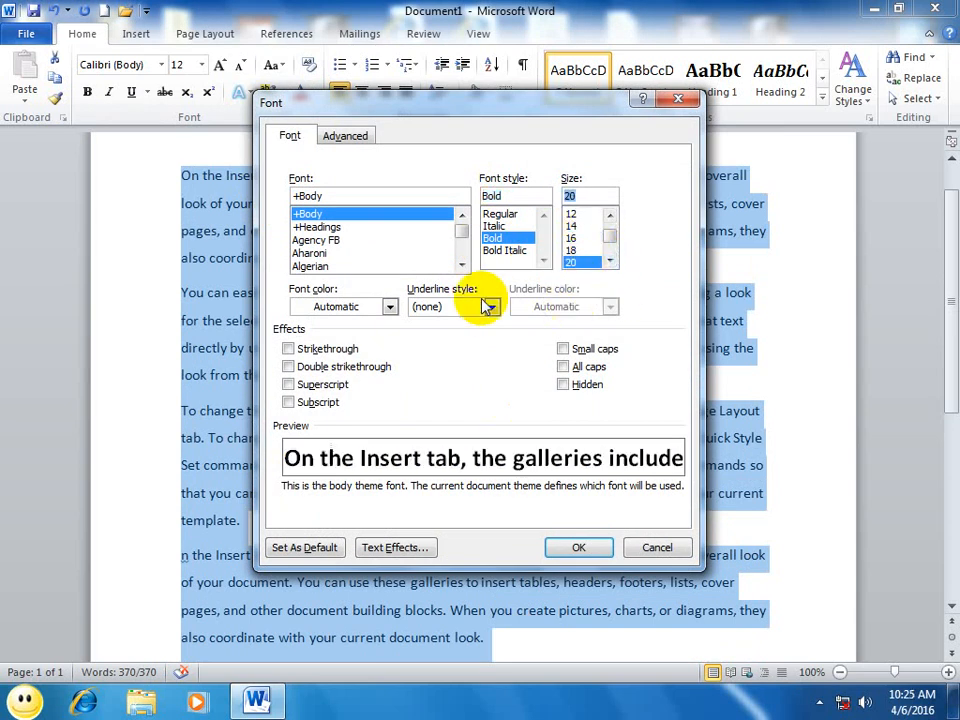
click(389, 307)
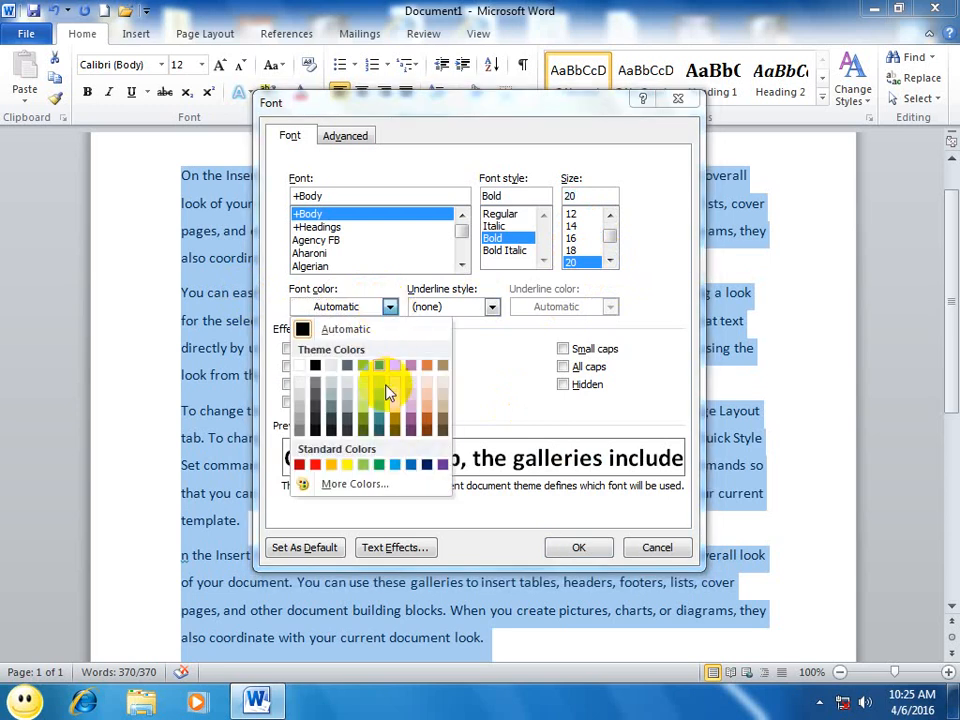
click(413, 412)
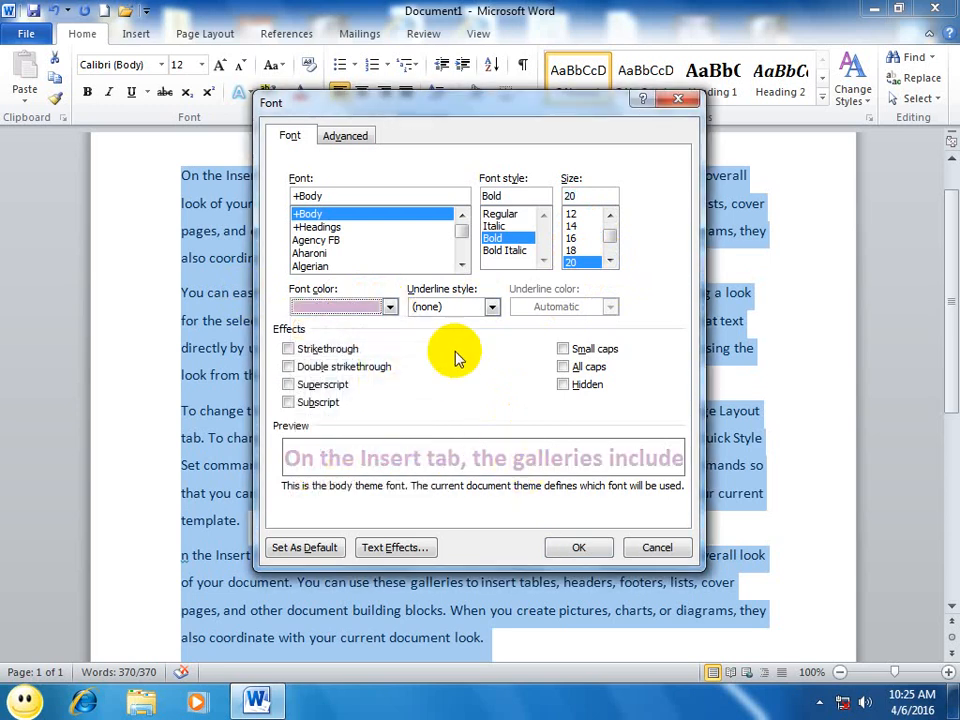
Step: Give the selected text a red wavy underline and apply the font settings
click(491, 307)
click(449, 386)
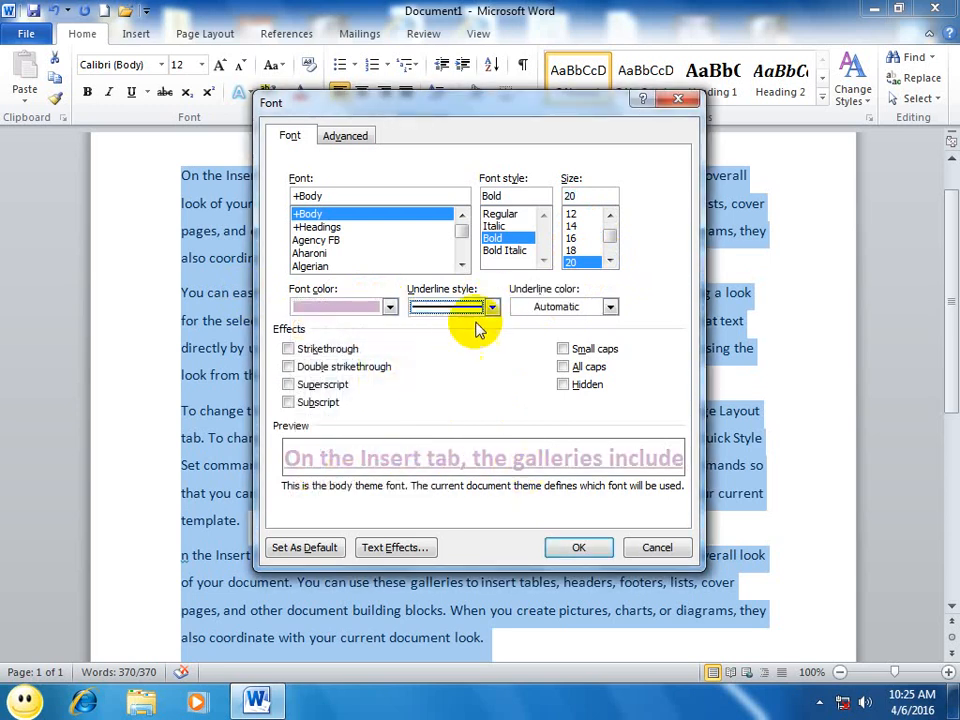
click(491, 307)
drag(489, 347, 490, 409)
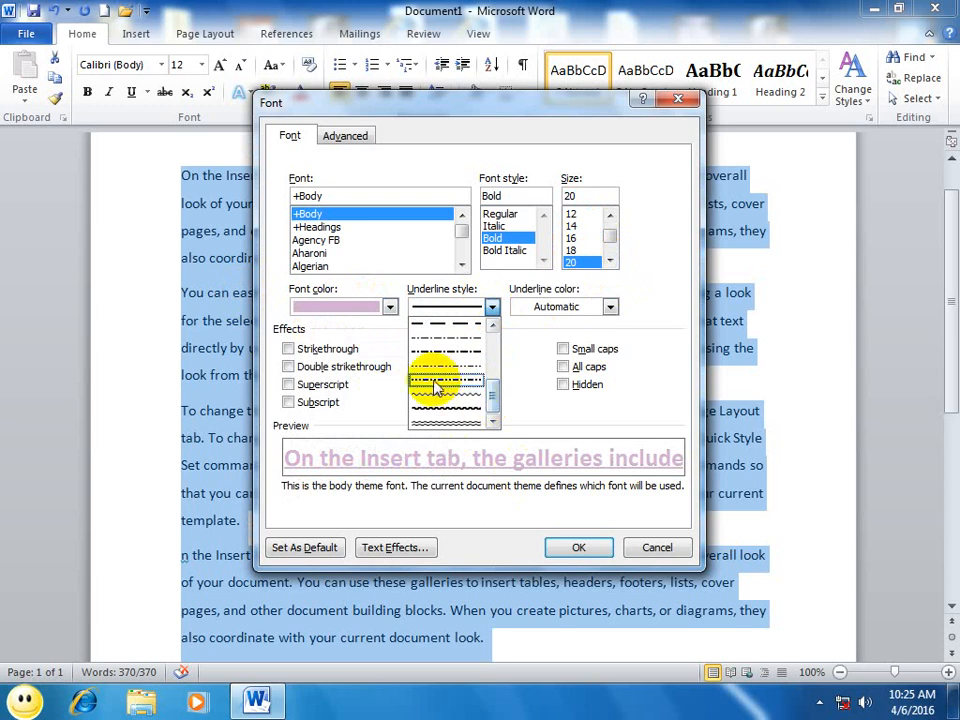
click(441, 394)
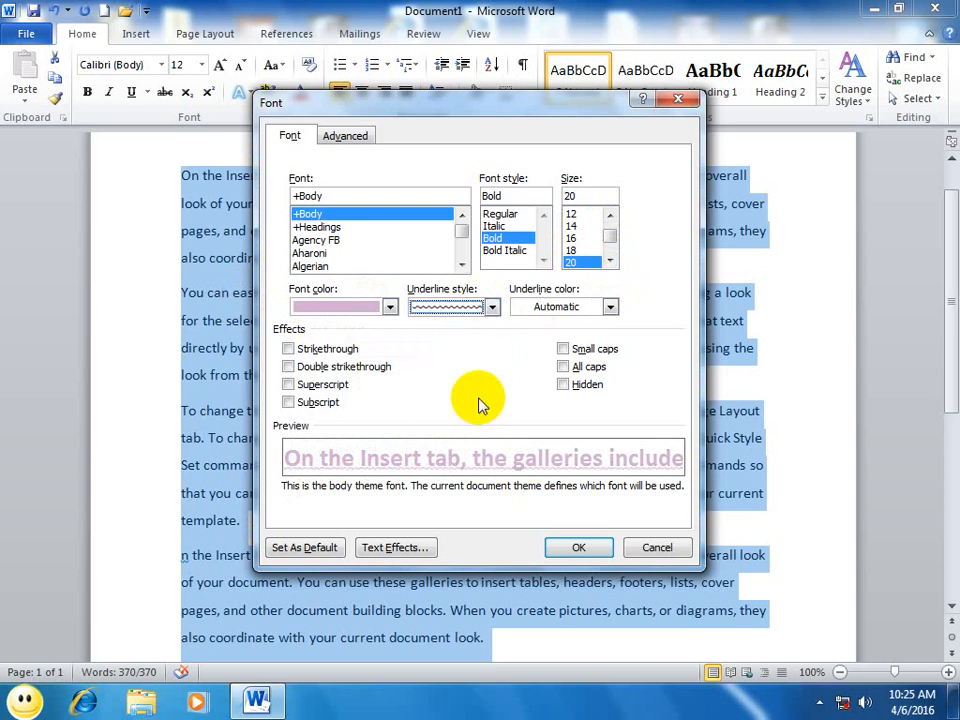
click(555, 307)
click(536, 466)
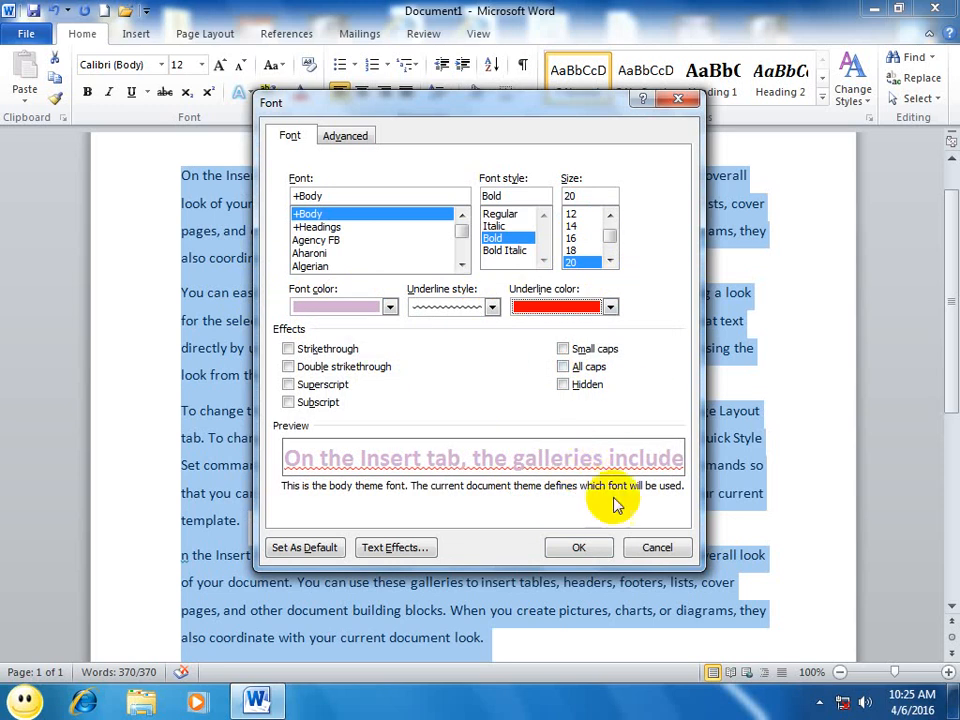
click(578, 547)
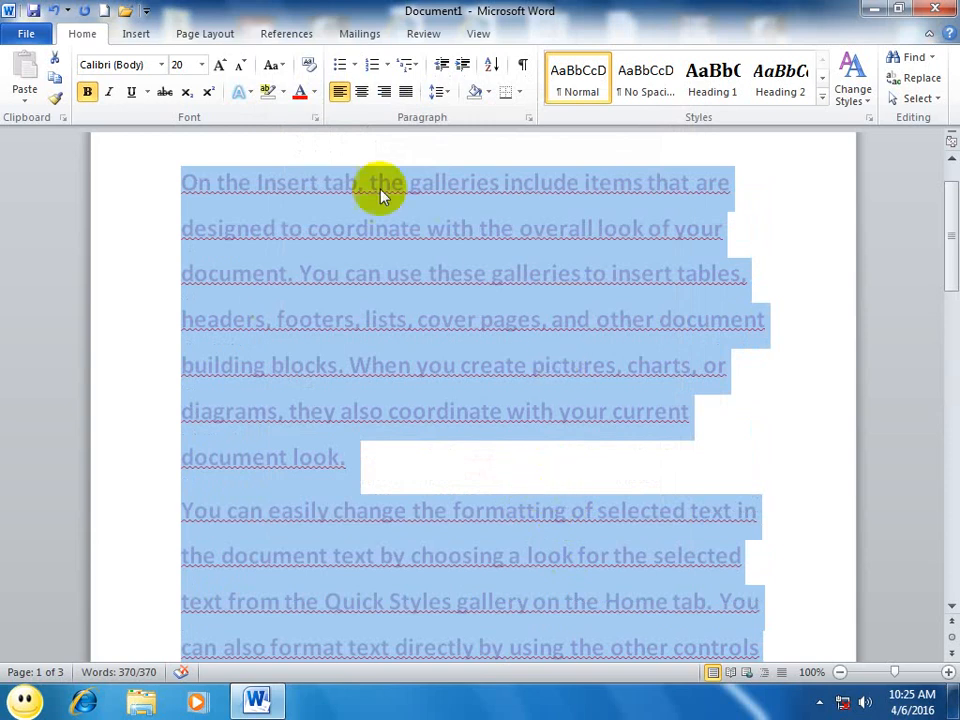
Step: Reopen the font settings for the selected text and turn on the double strikethrough effect
click(315, 117)
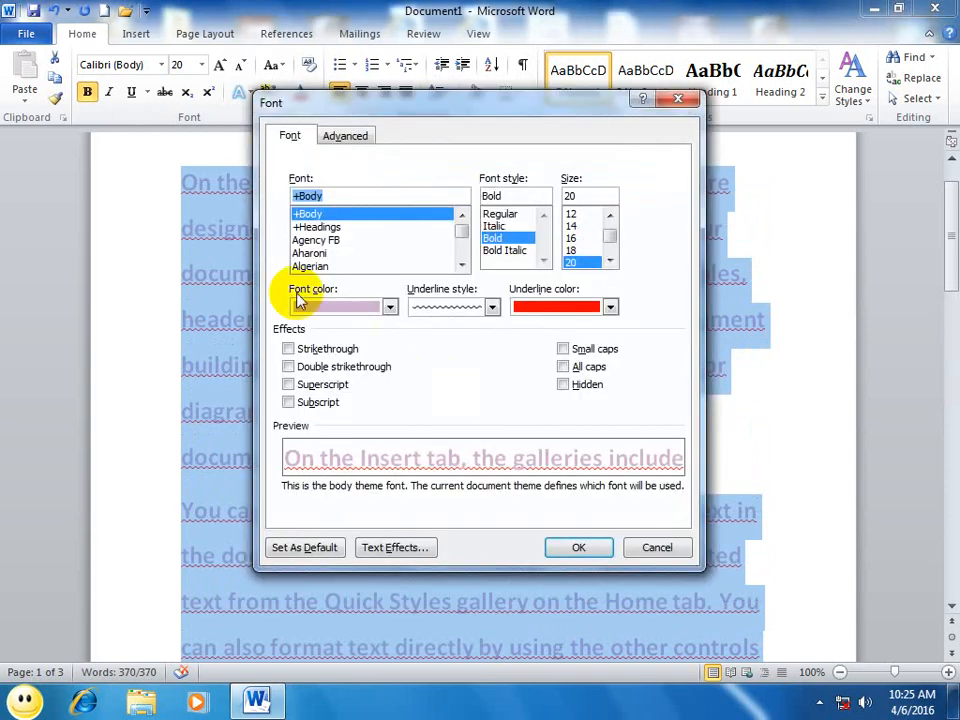
click(291, 349)
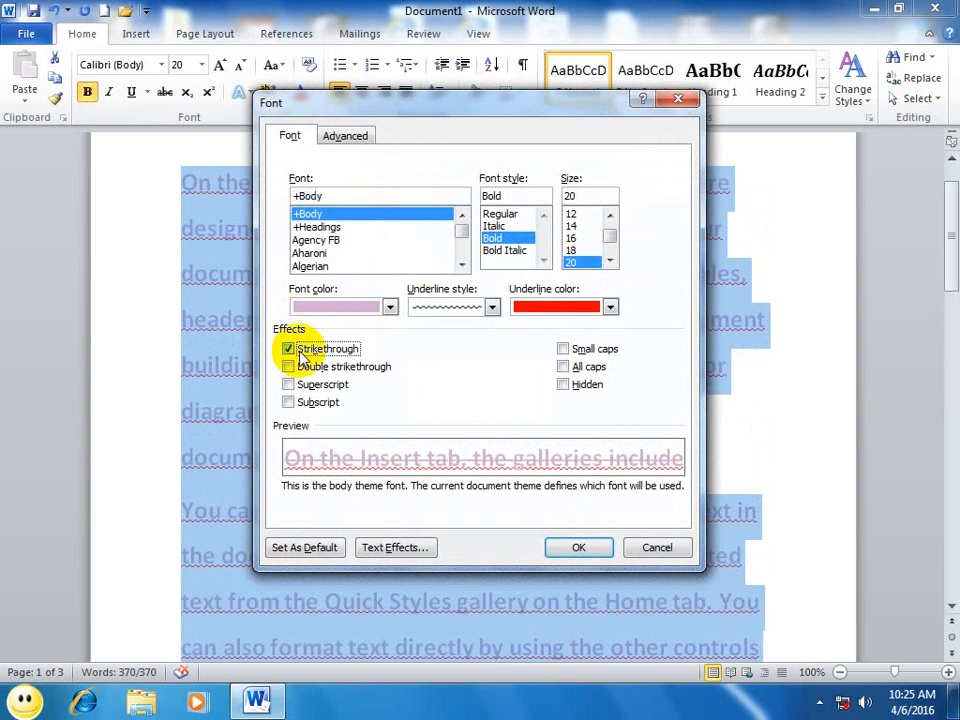
click(290, 367)
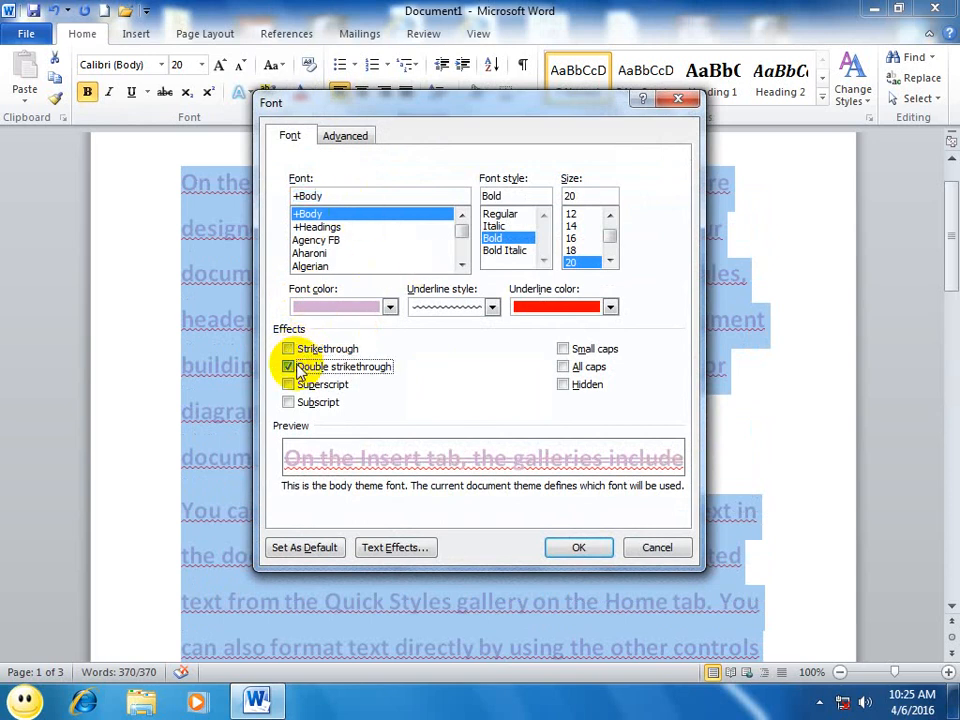
Step: Try the superscript and subscript effects on the selected text, turning both off again
click(290, 386)
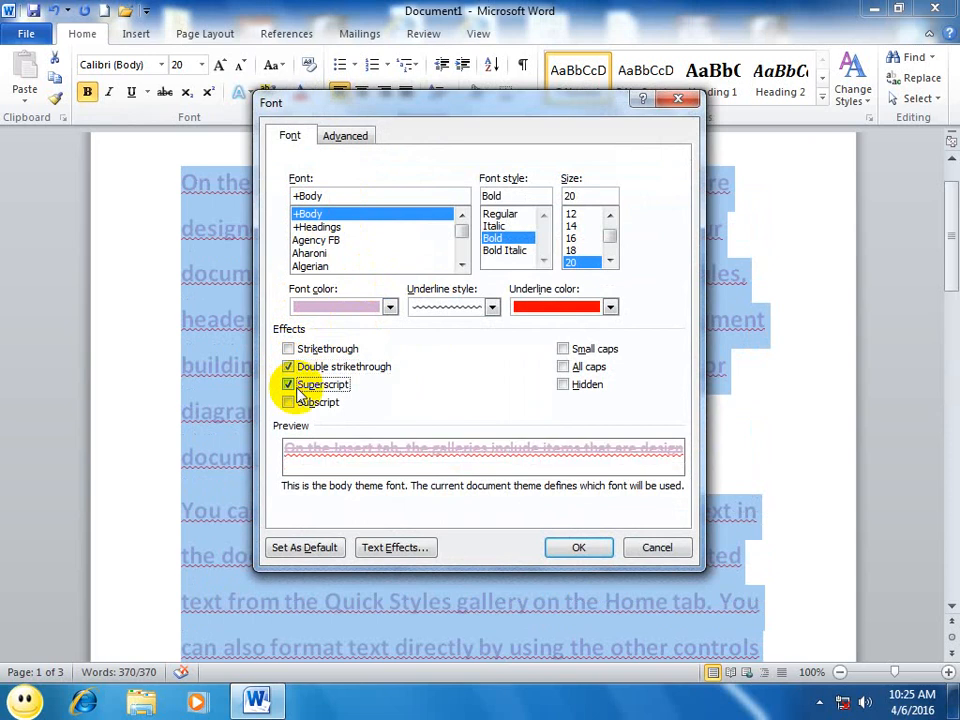
click(296, 388)
click(289, 404)
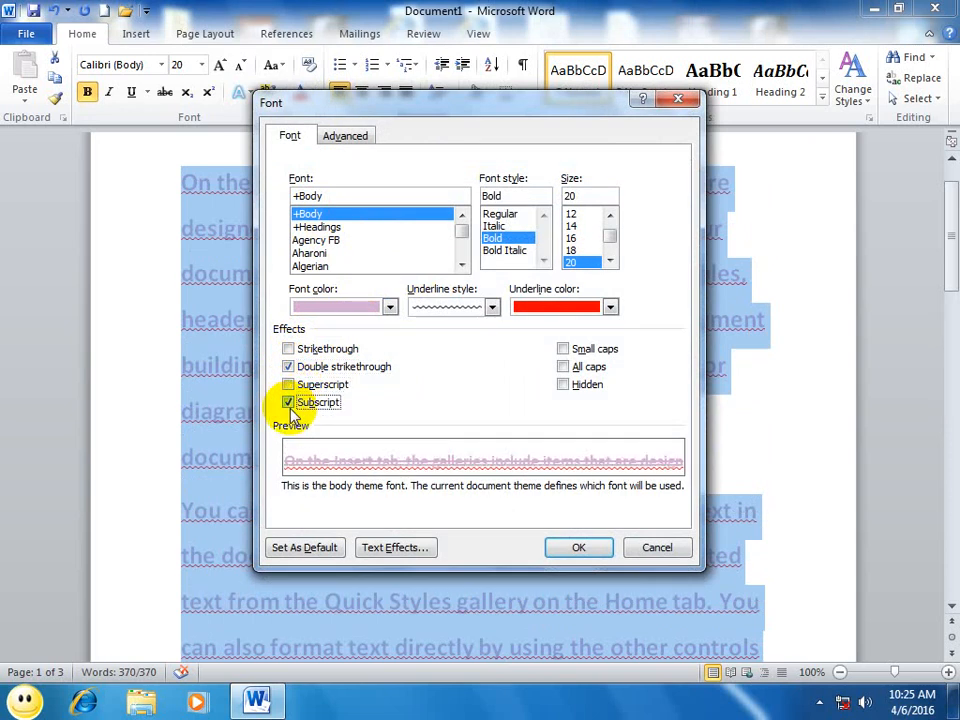
click(289, 404)
click(289, 404)
click(289, 404)
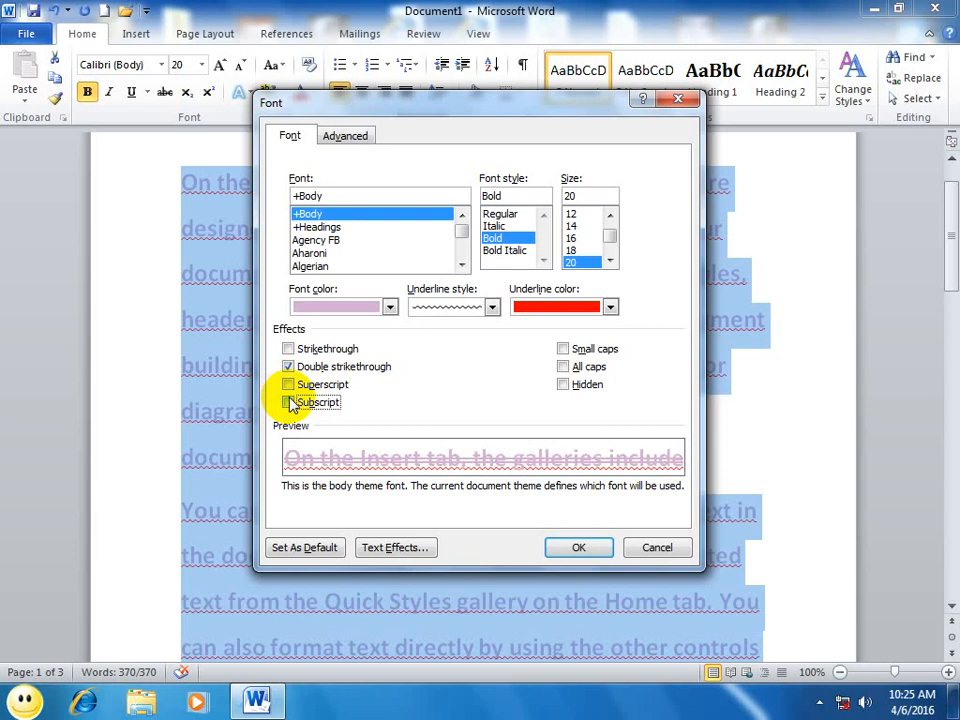
Step: Turn on small caps for the selected text, apply the effects and deselect the text
click(569, 352)
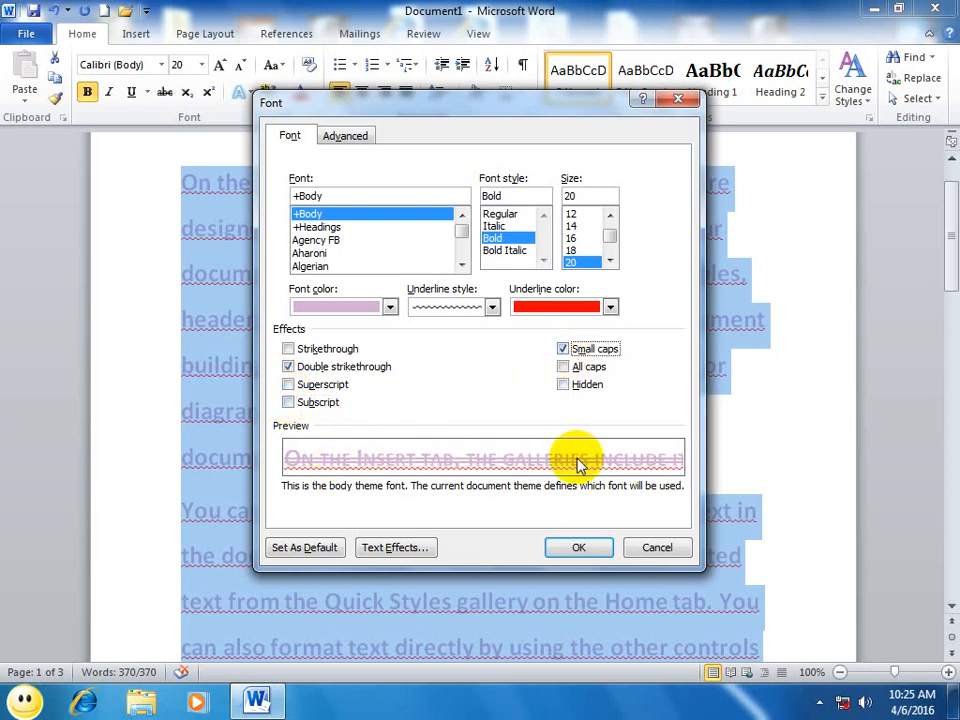
click(580, 547)
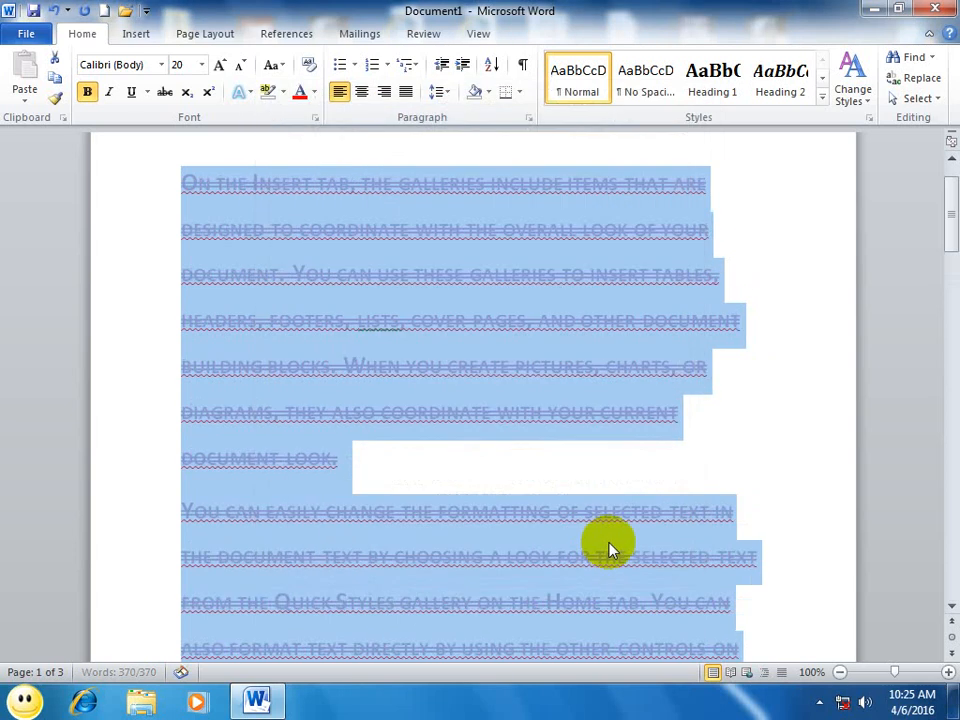
click(585, 428)
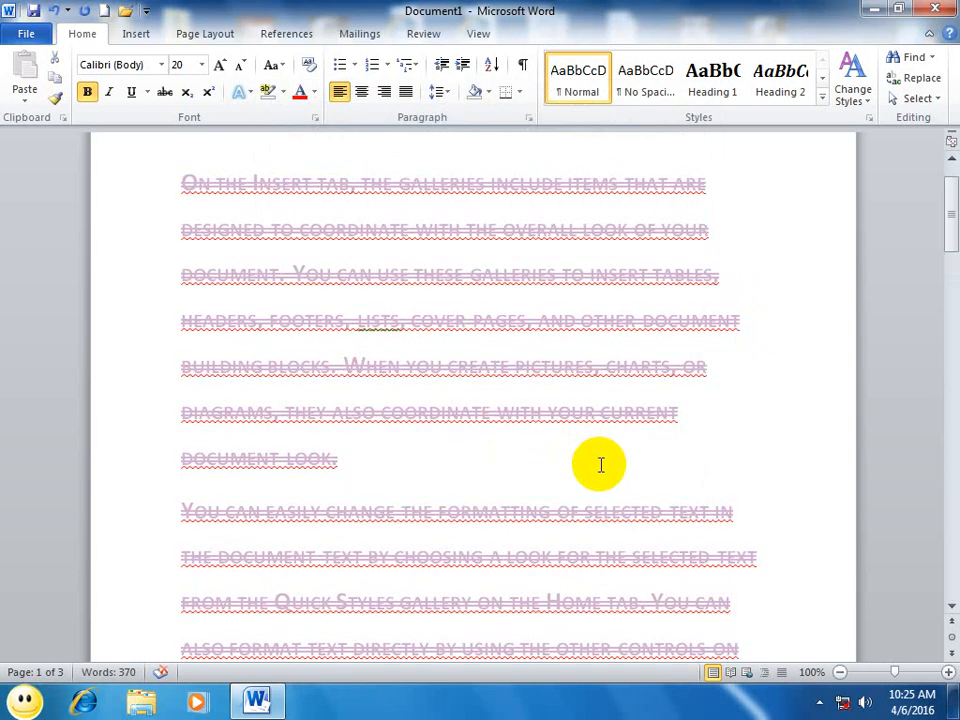
Step: Remove the underline and double strikethrough from the entire document text
key(ctrl+a)
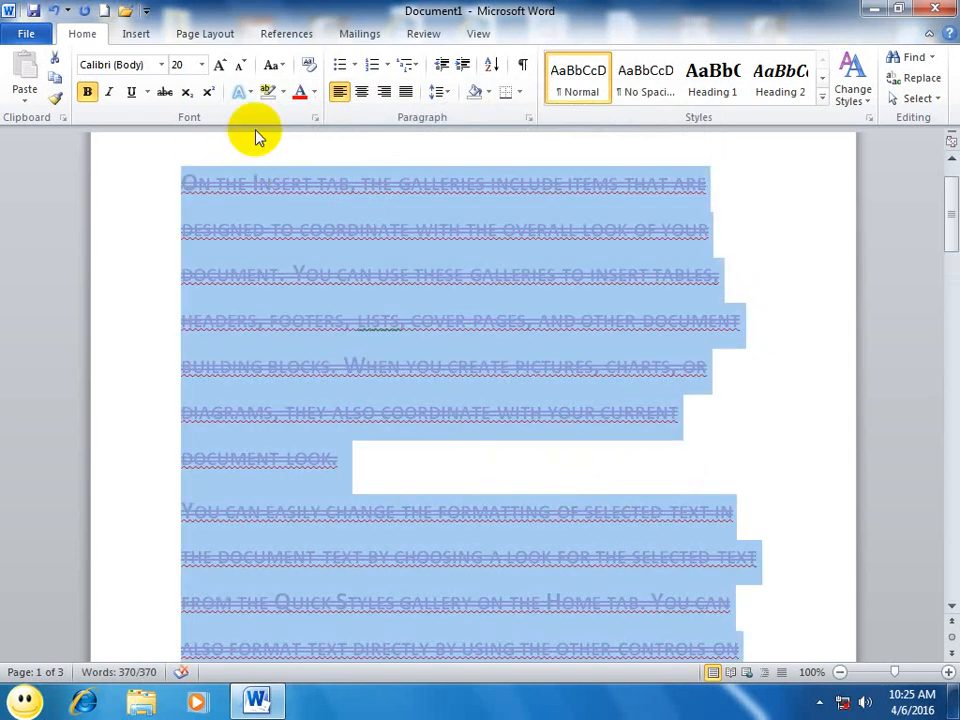
click(313, 118)
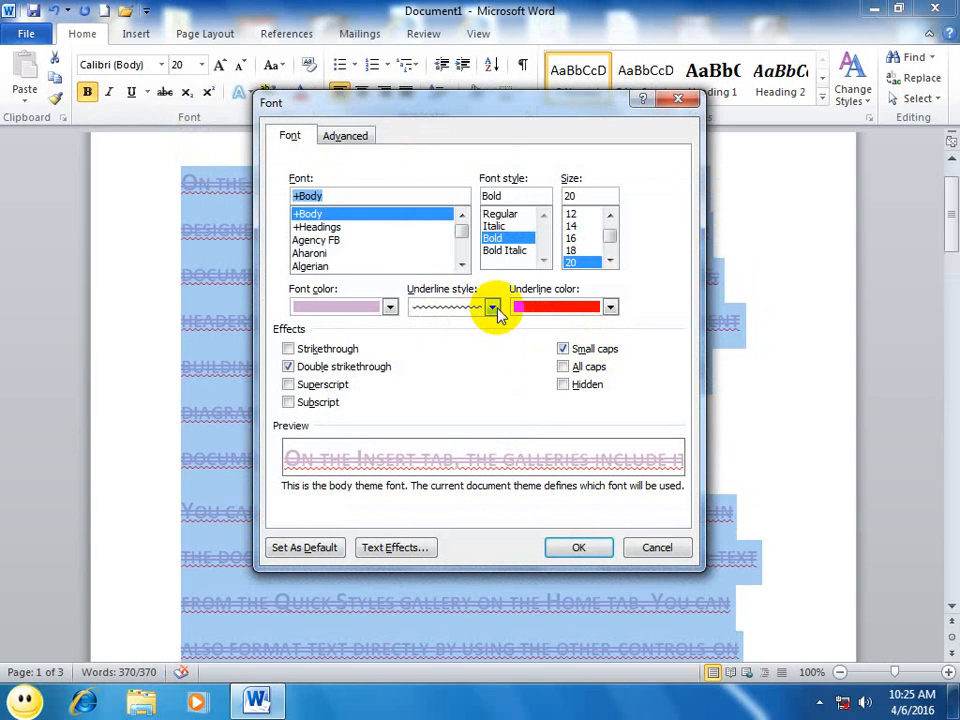
click(497, 308)
scroll(464, 355, down, 1)
drag(495, 398, 491, 288)
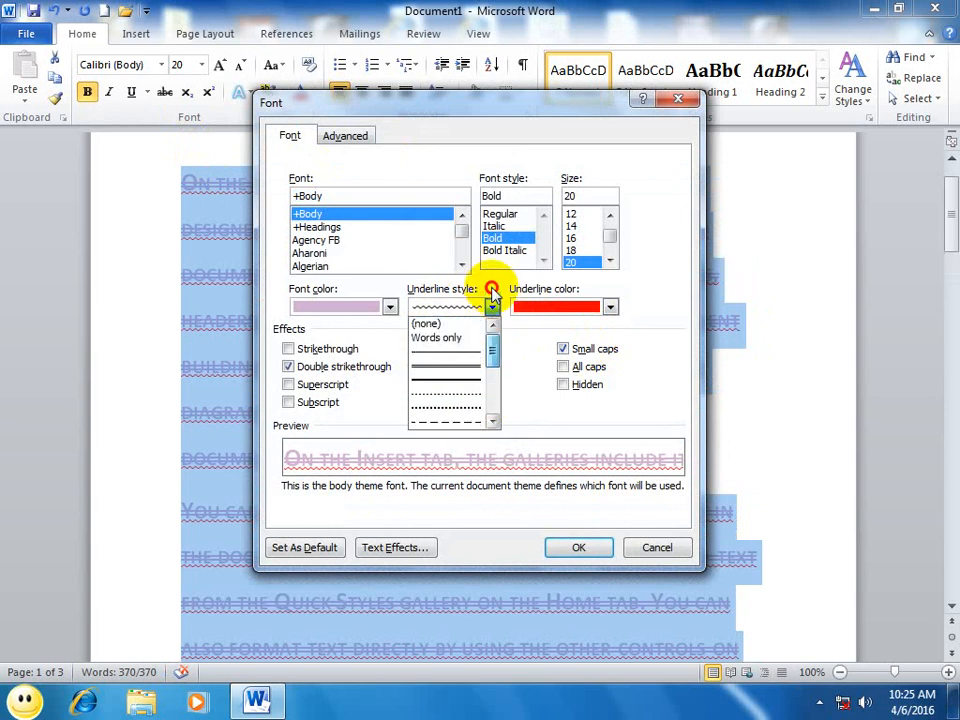
click(432, 323)
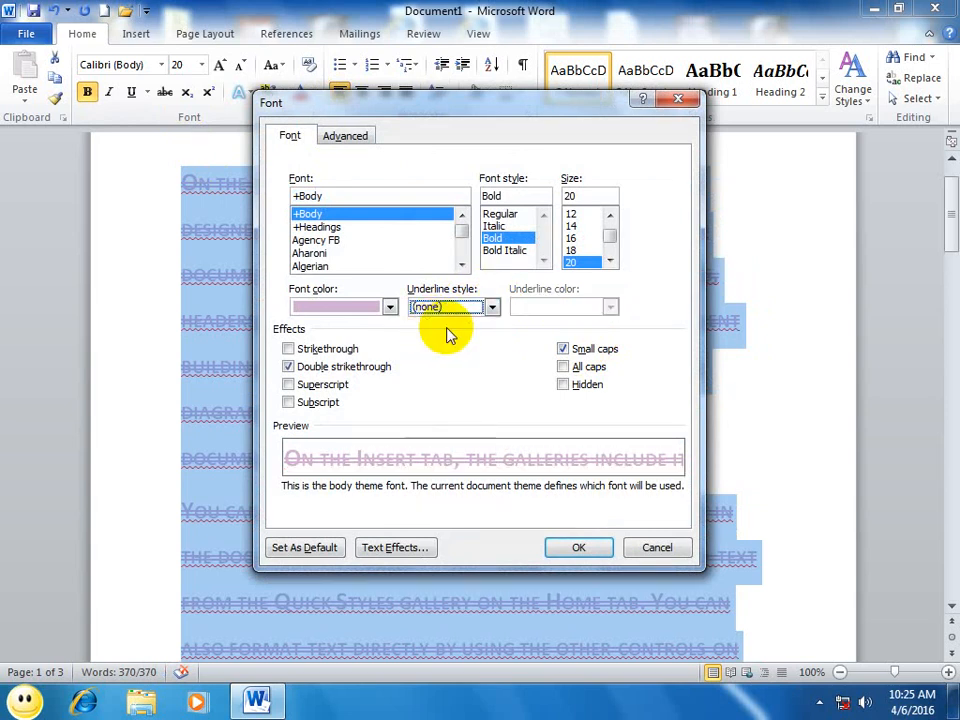
click(288, 366)
click(578, 547)
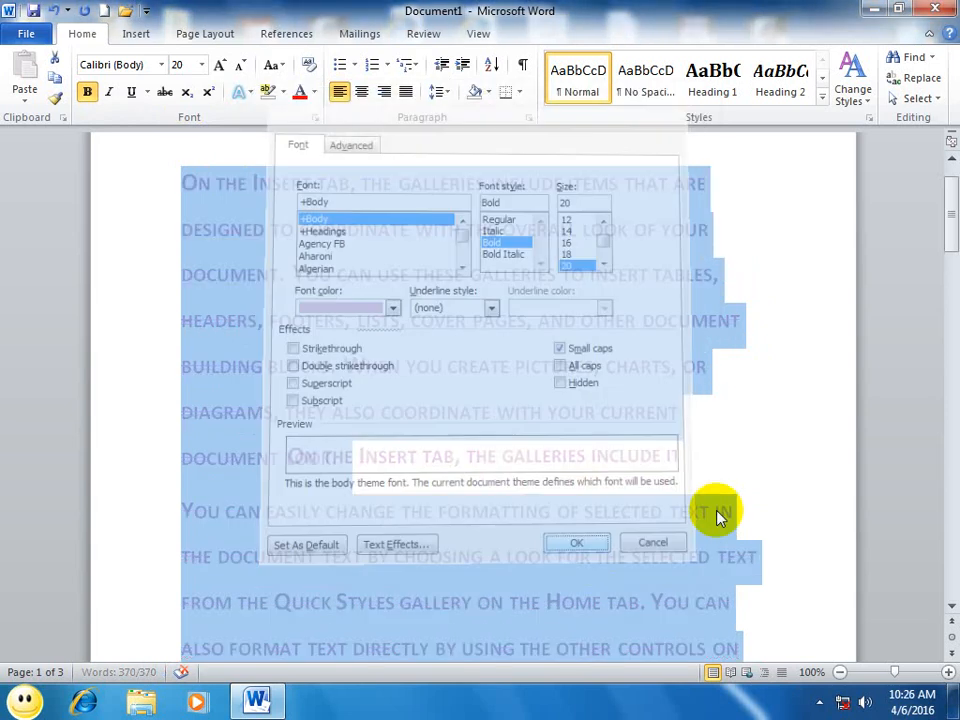
click(804, 422)
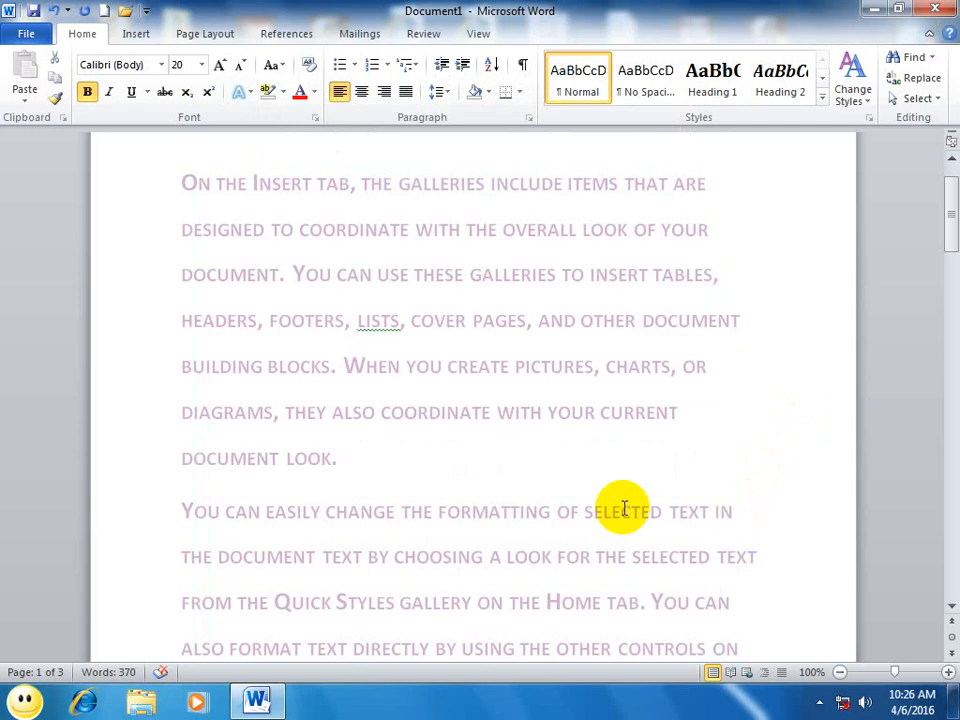
Step: Turn off small caps for the entire document text, apply the change and deselect the text
key(ctrl+a)
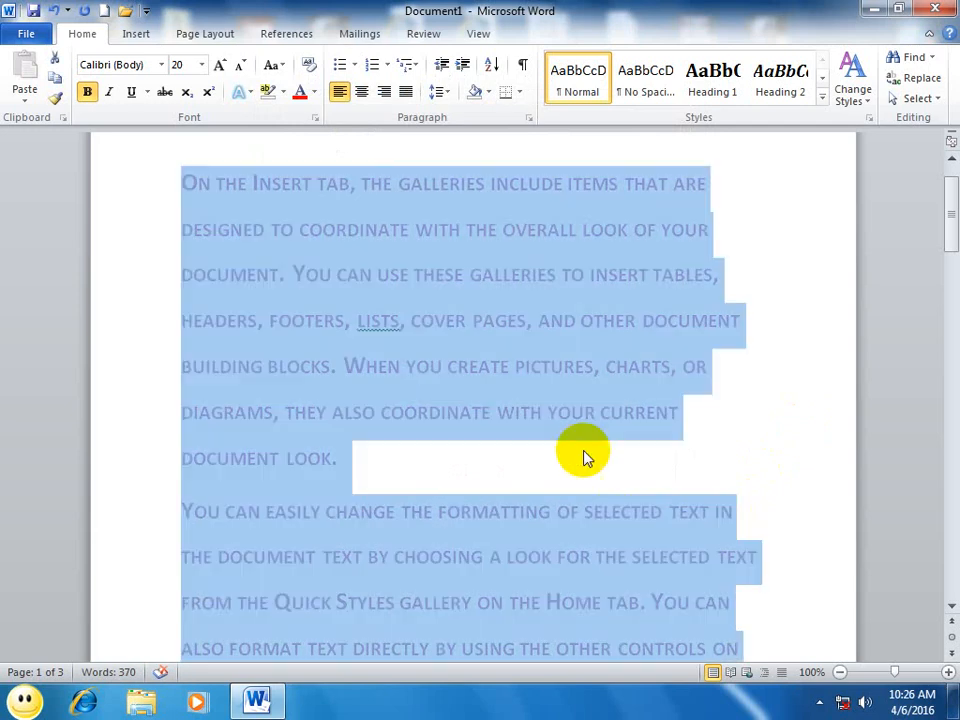
click(316, 117)
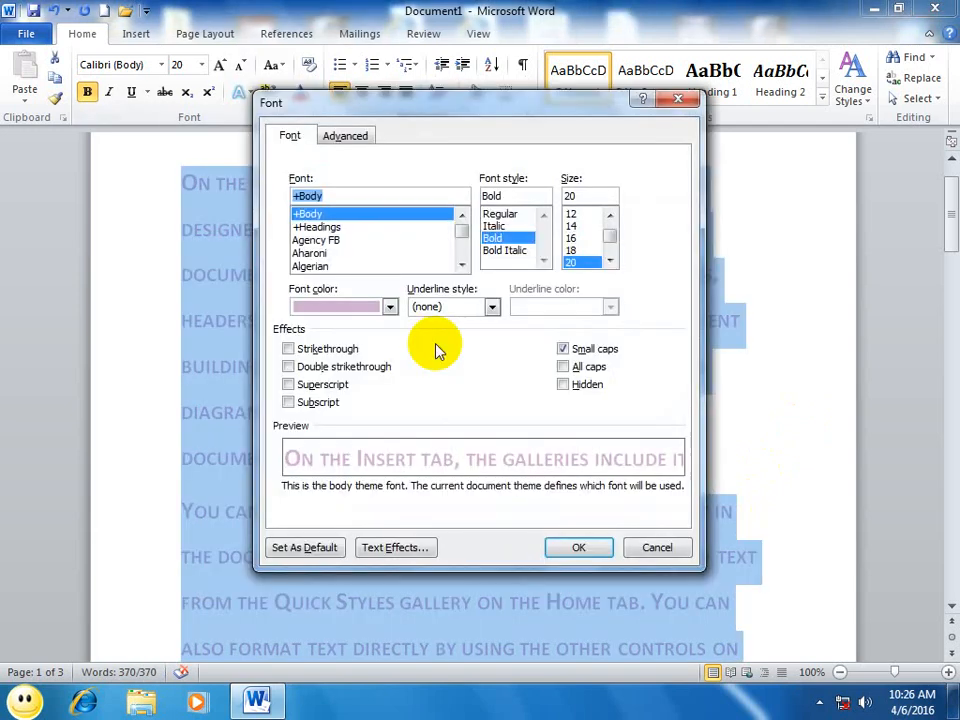
click(564, 349)
click(577, 548)
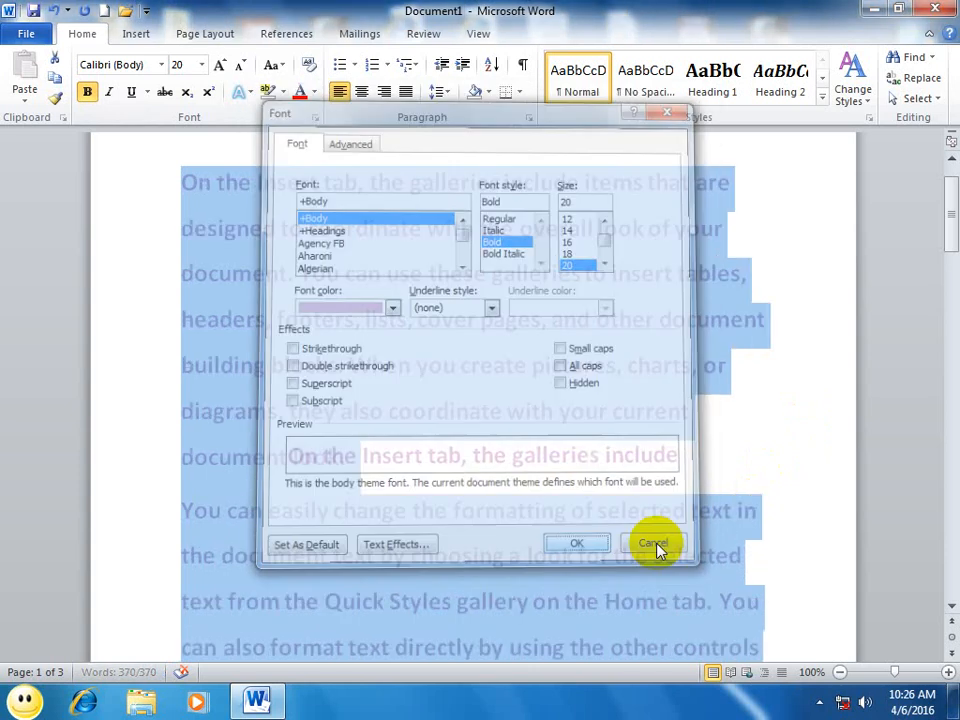
click(643, 527)
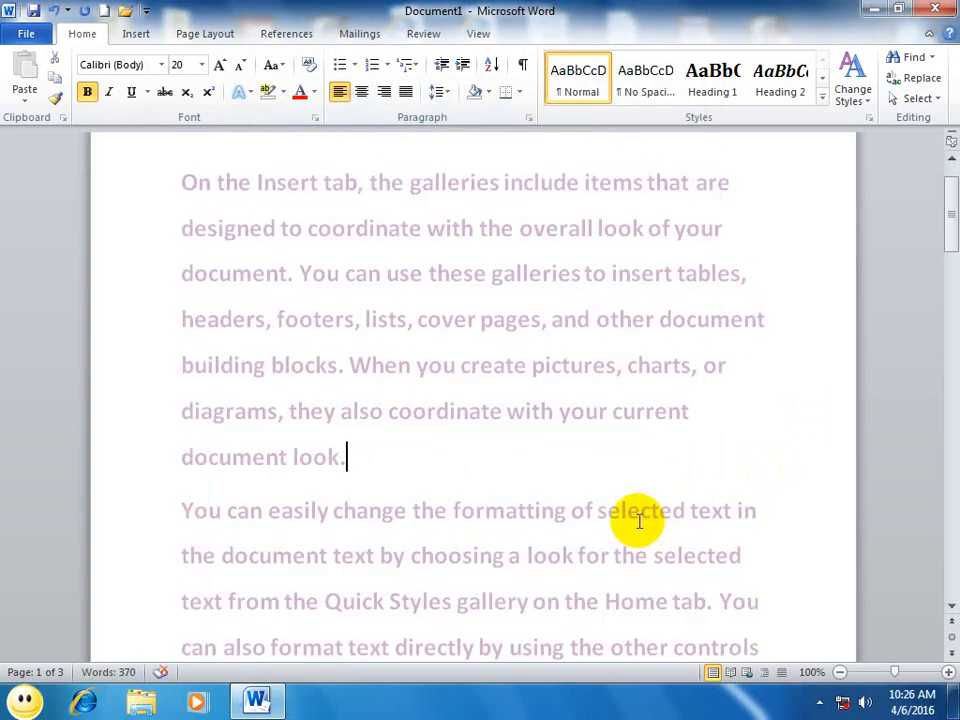
Step: Apply the all caps effect to the entire document text and deselect it
key(ctrl+a)
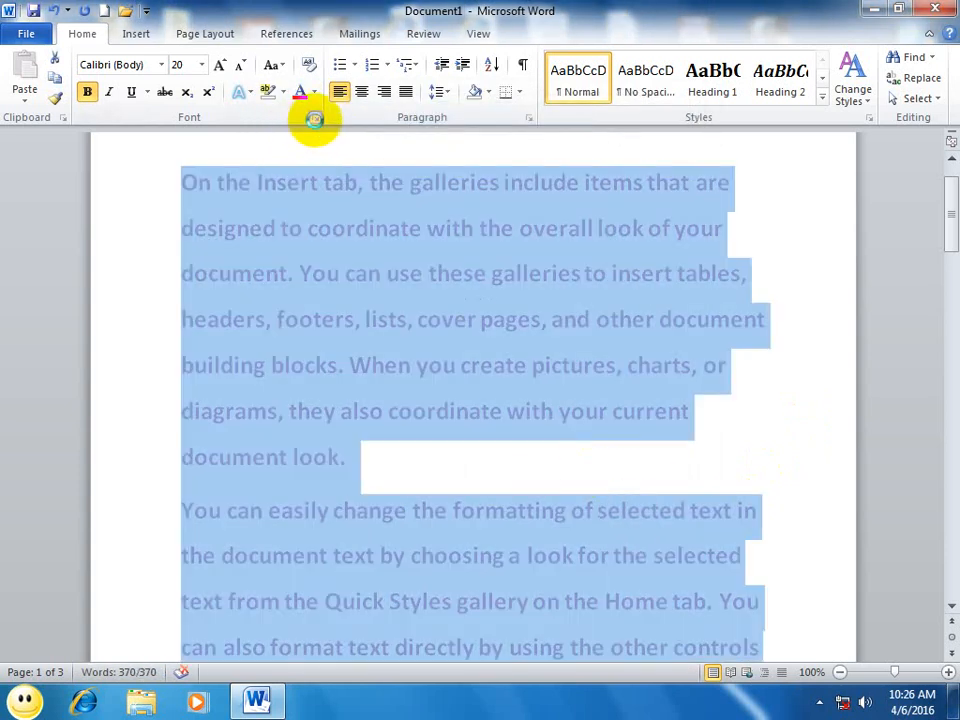
click(315, 118)
click(564, 367)
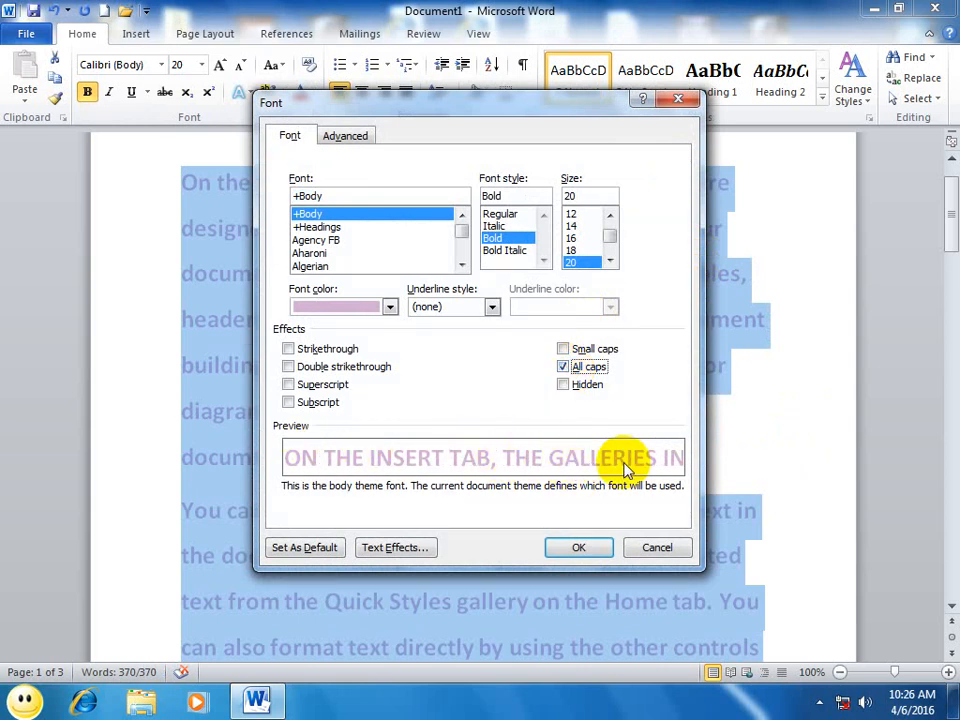
click(578, 547)
click(752, 414)
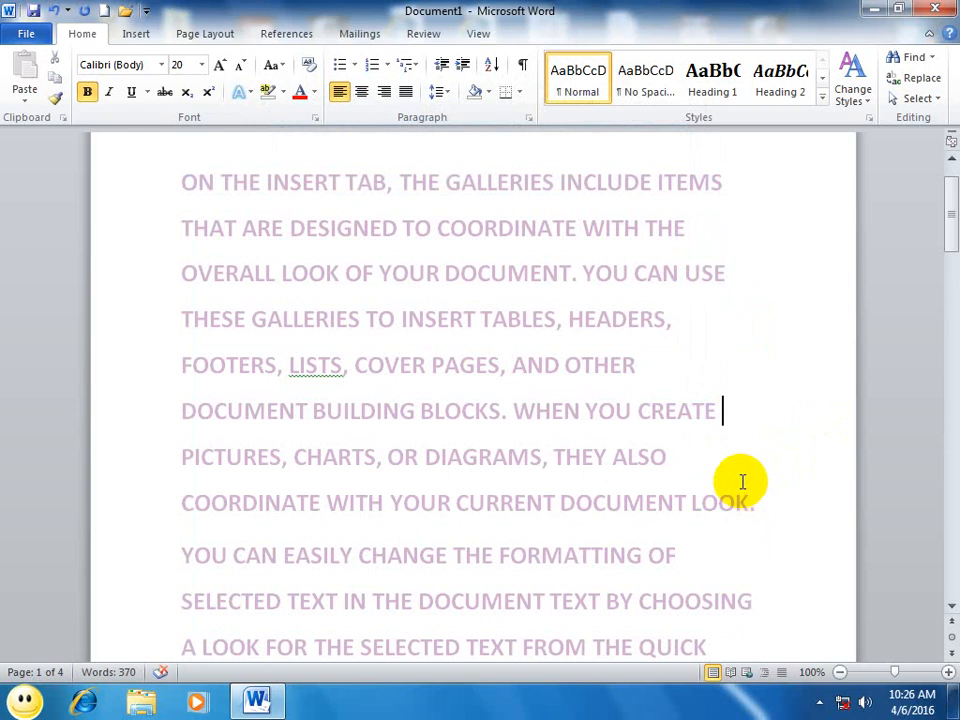
Step: Select the first two paragraphs and switch their effect from all caps to small caps
scroll(740, 478, down, 4)
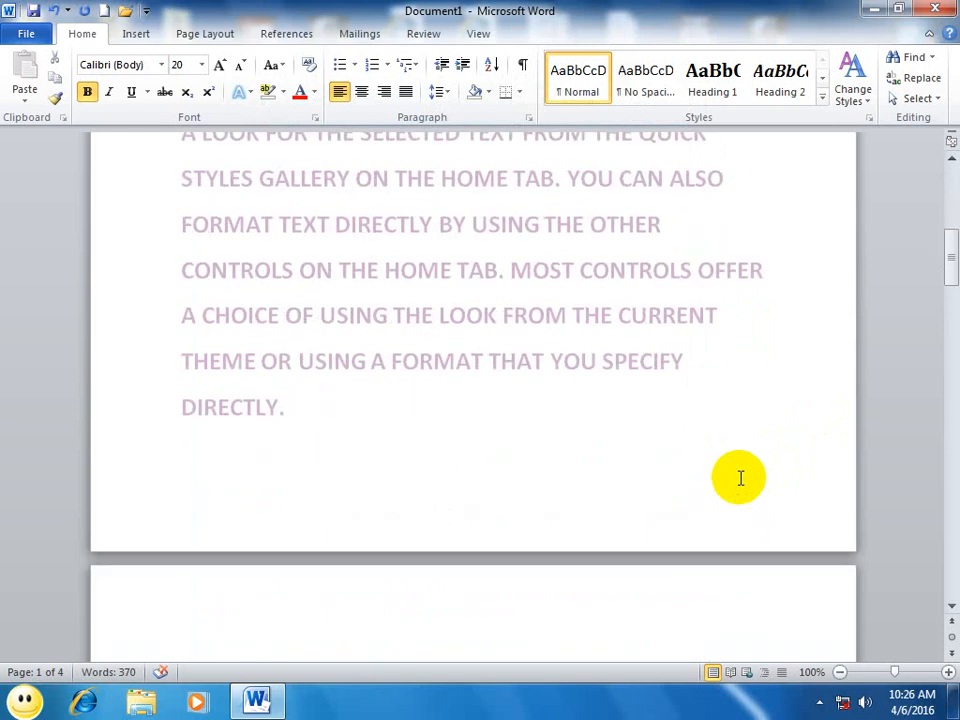
click(392, 431)
key(ctrl+a)
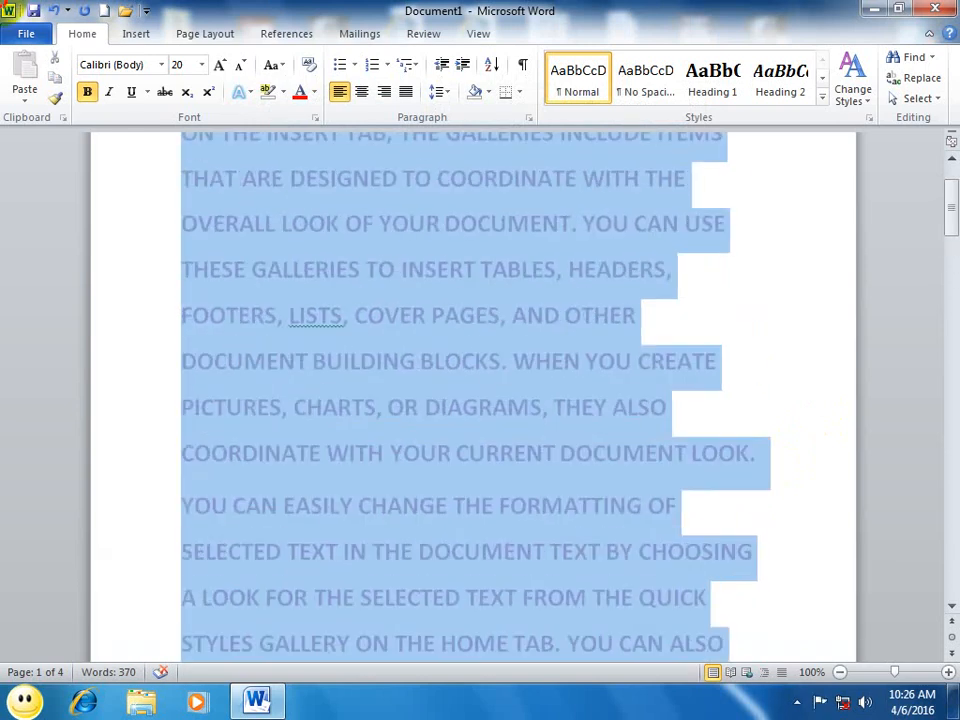
click(313, 119)
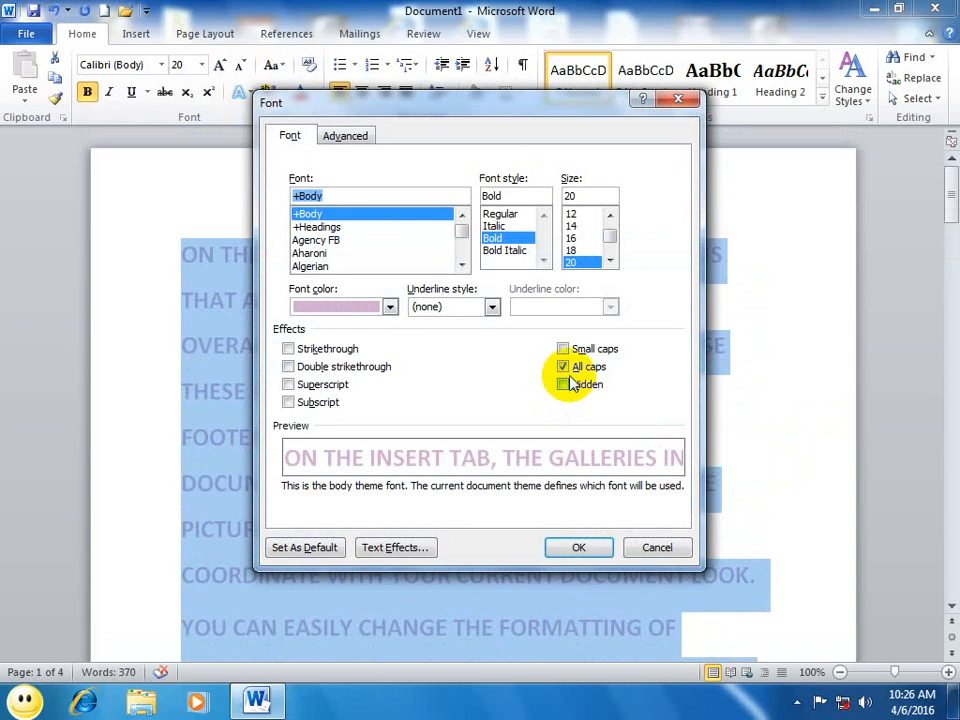
click(564, 366)
click(563, 349)
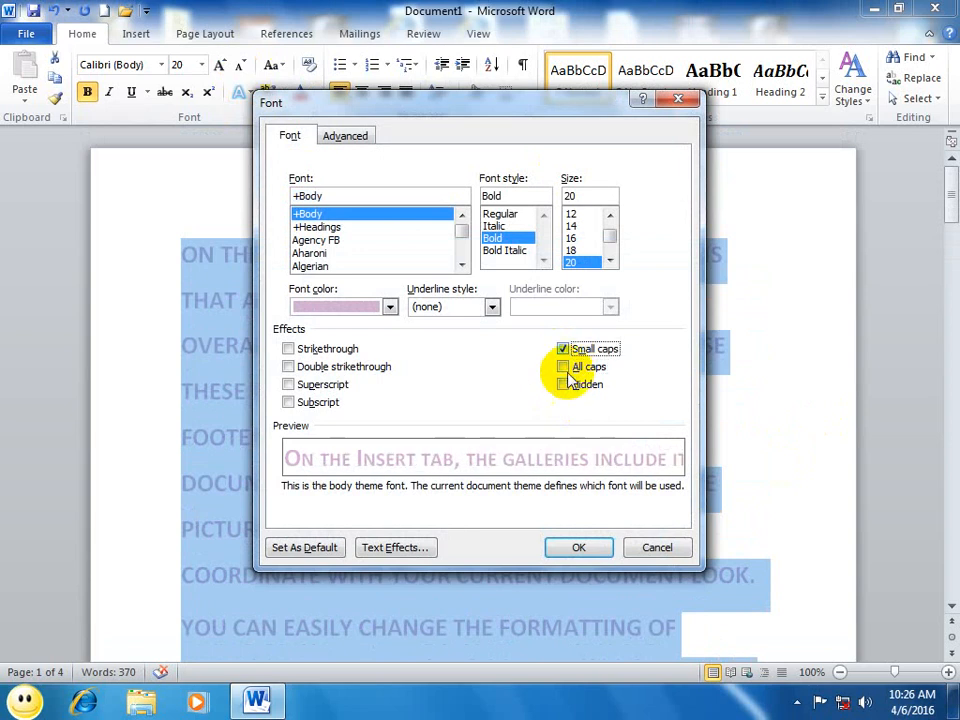
click(579, 550)
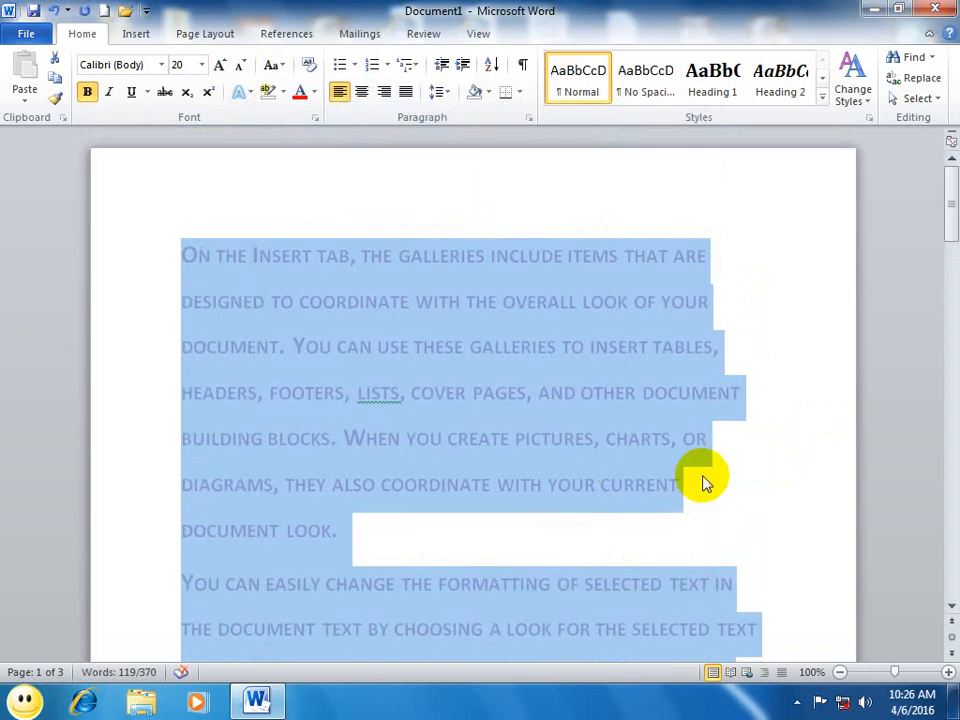
Step: Replace small caps with all caps on the selected paragraphs and deselect the text
click(313, 119)
click(563, 350)
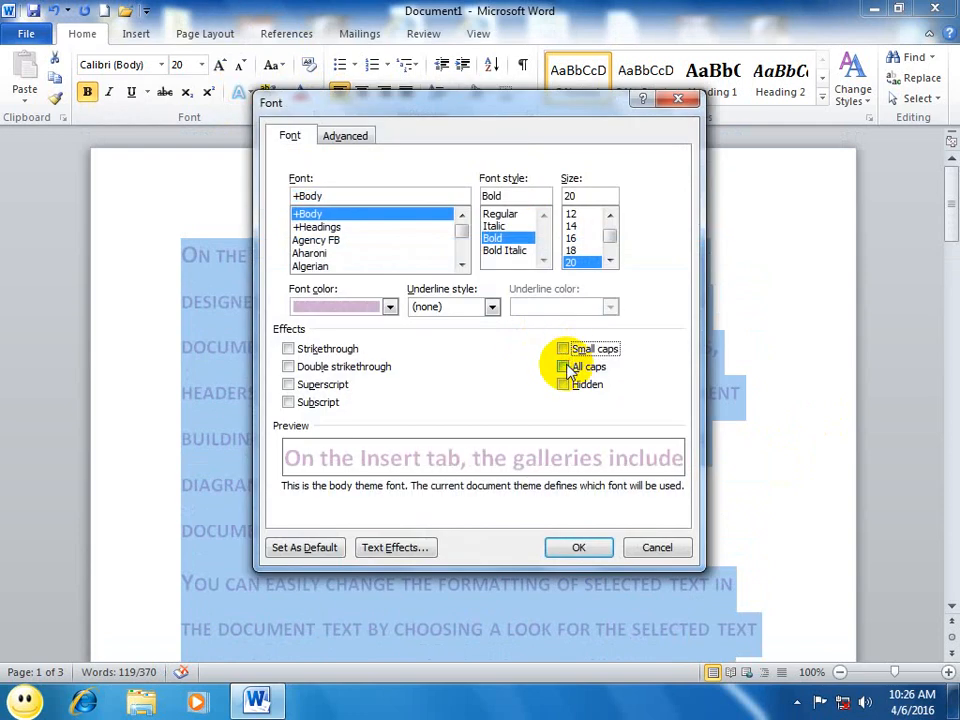
click(564, 367)
click(577, 550)
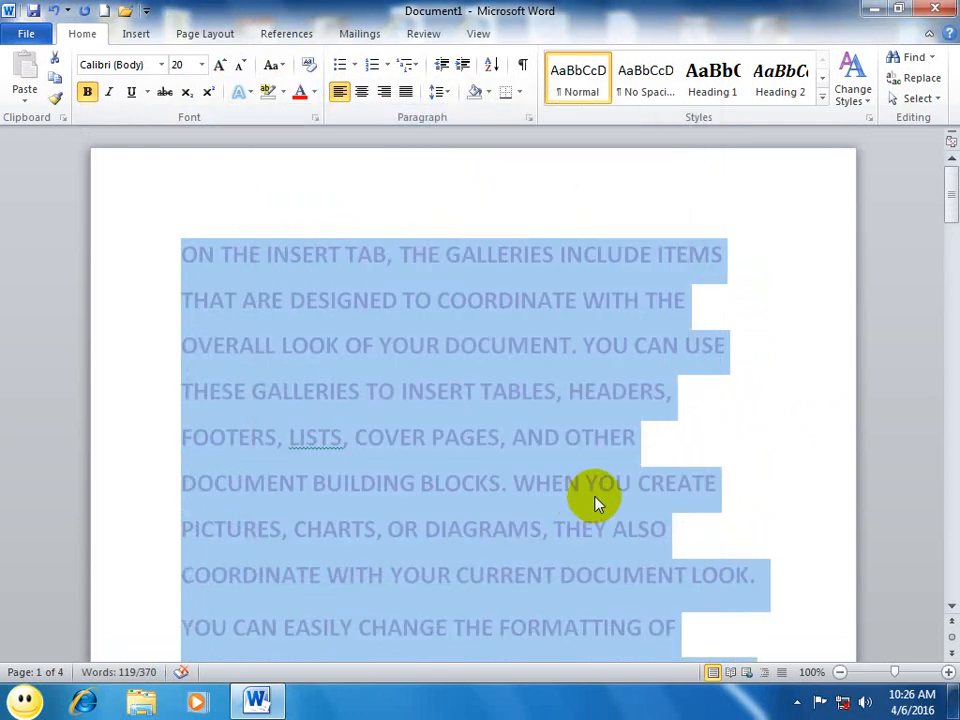
click(752, 420)
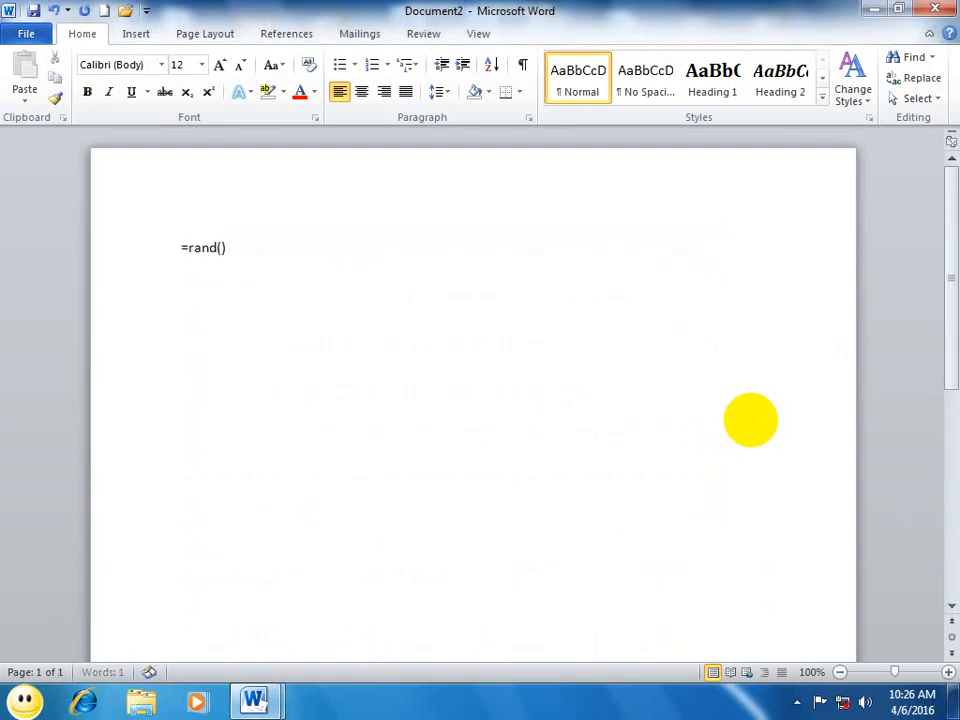
Step: Generate sample text with =rand() in a new document and apply the hidden effect to its first paragraph
key(Return)
drag(508, 327, 189, 150)
click(315, 117)
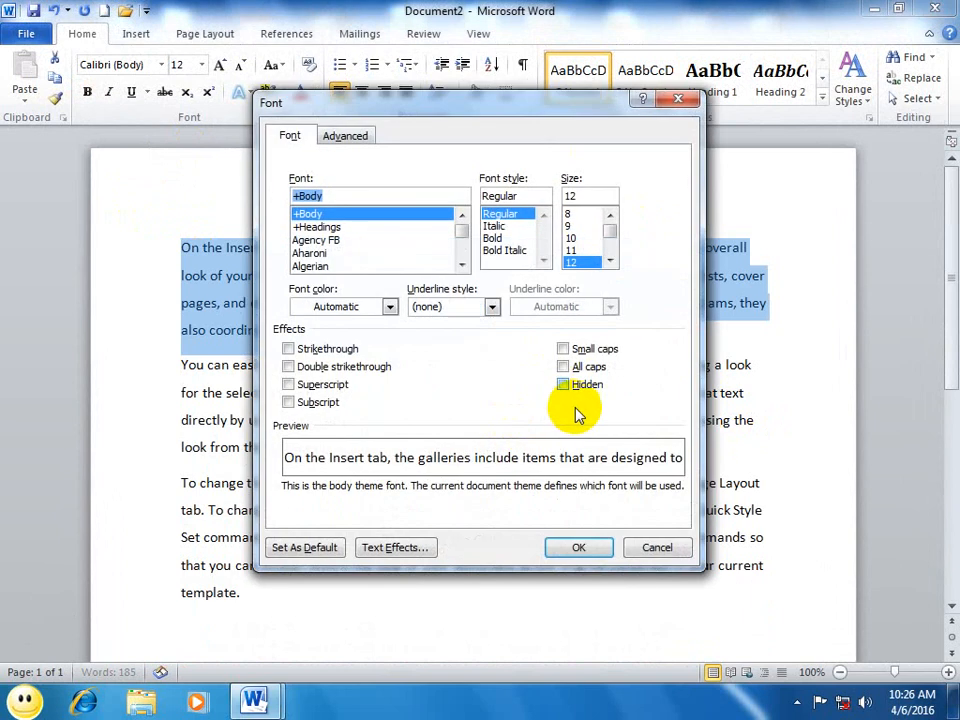
click(585, 395)
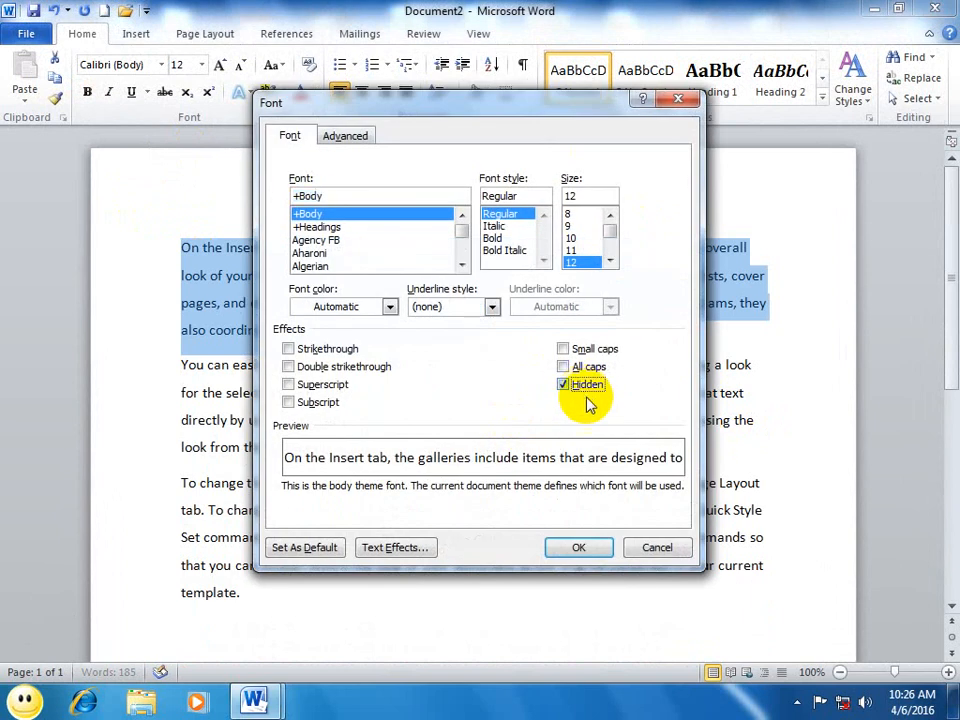
click(576, 548)
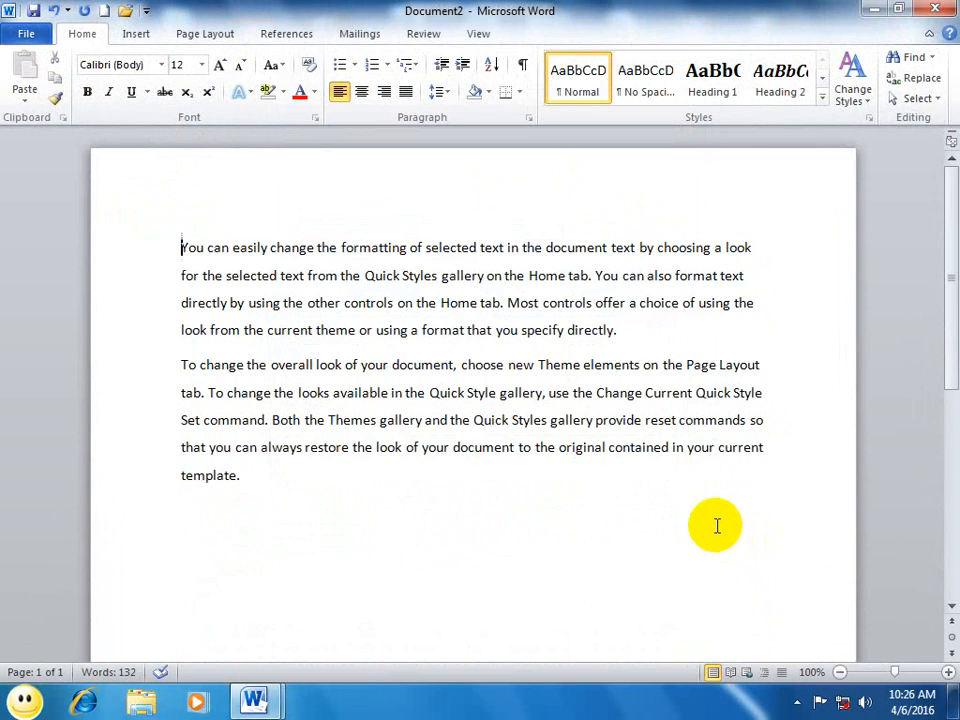
Step: Select the entire document and turn off the hidden effect for all of its text
key(ctrl+a)
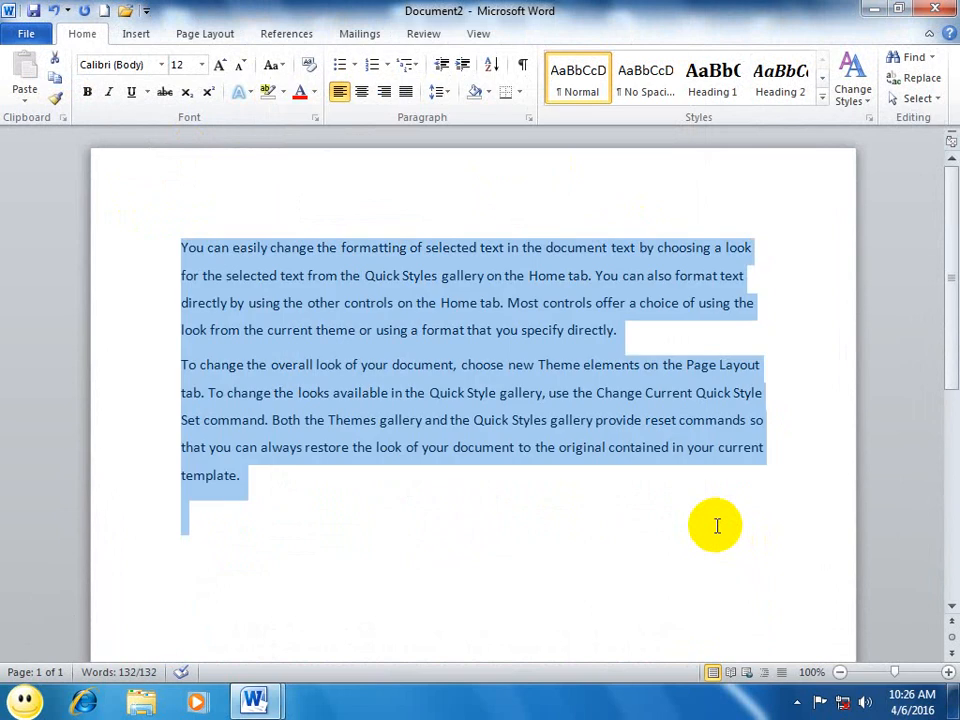
click(318, 119)
click(564, 384)
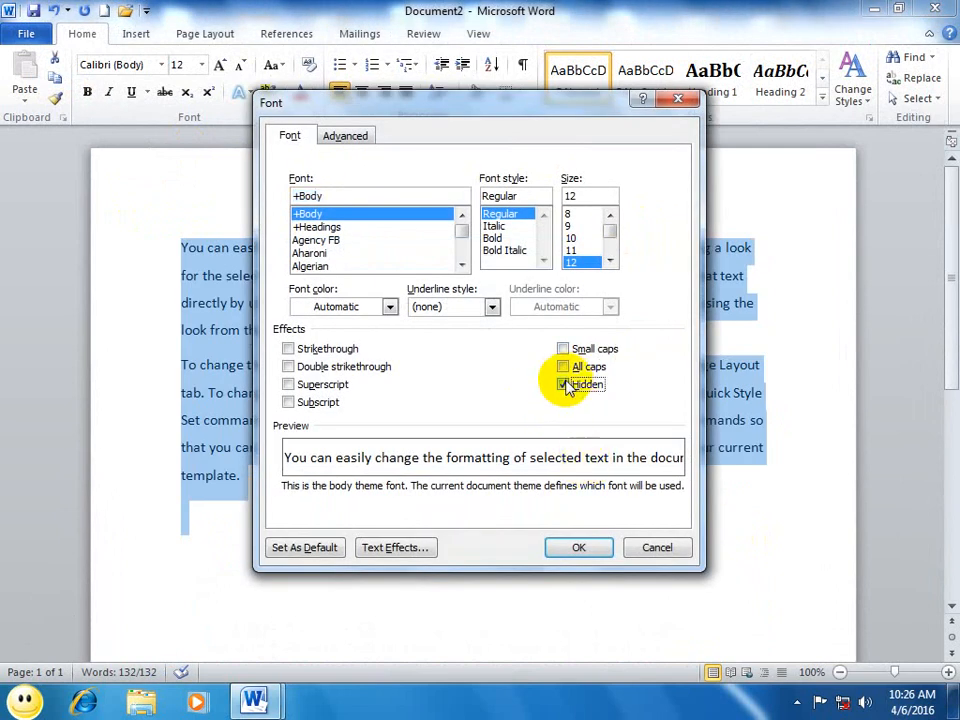
click(587, 547)
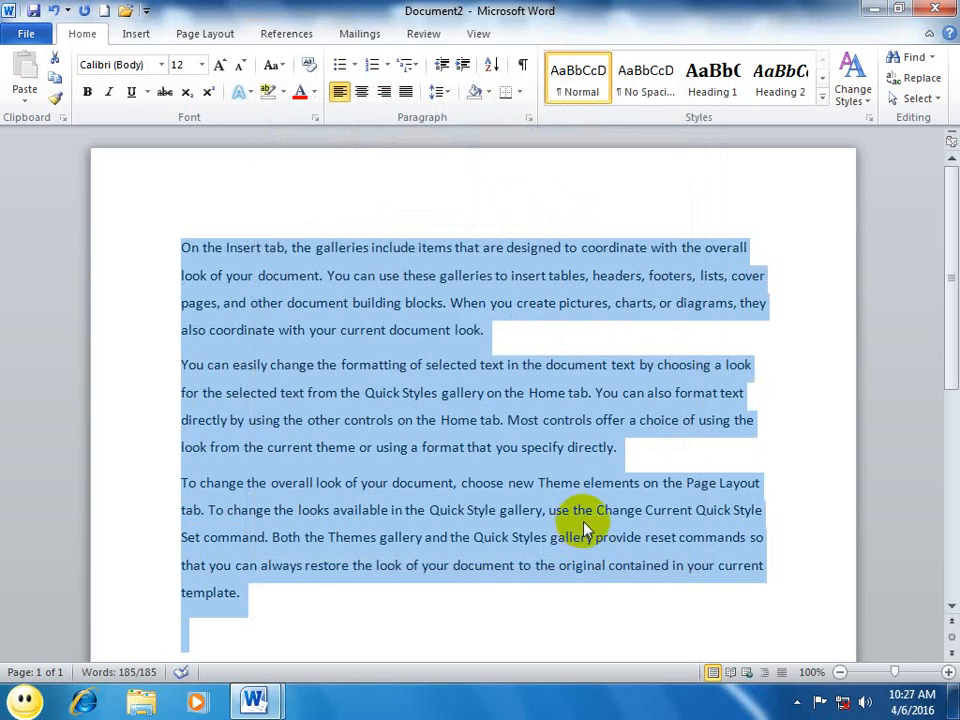
Step: Open the font settings for the selected text and choose Agency FB, bold, size 20
click(315, 118)
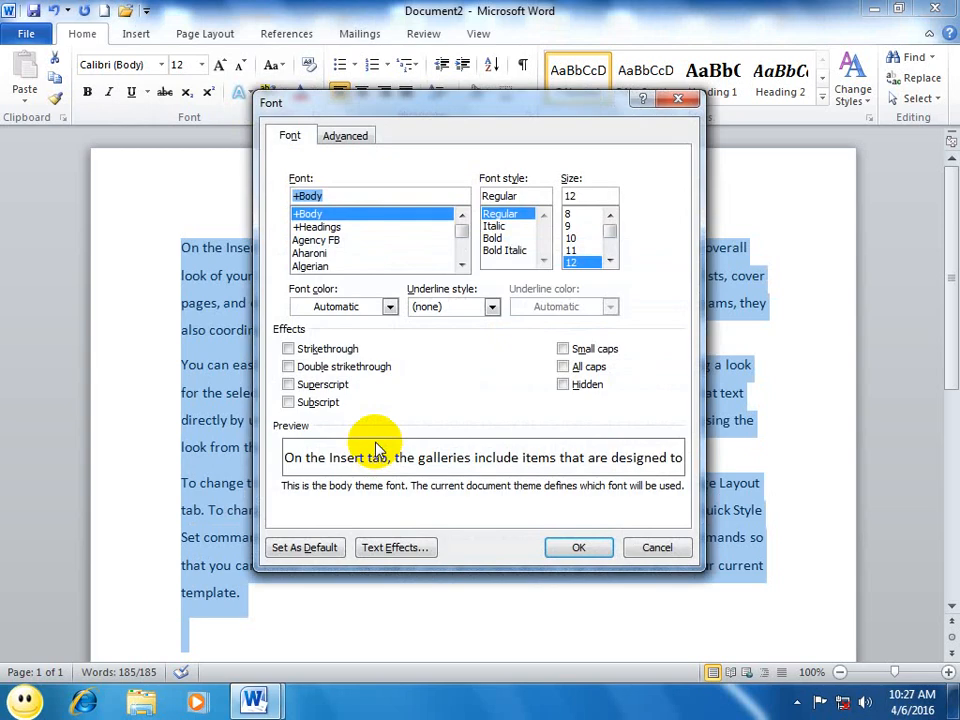
click(609, 259)
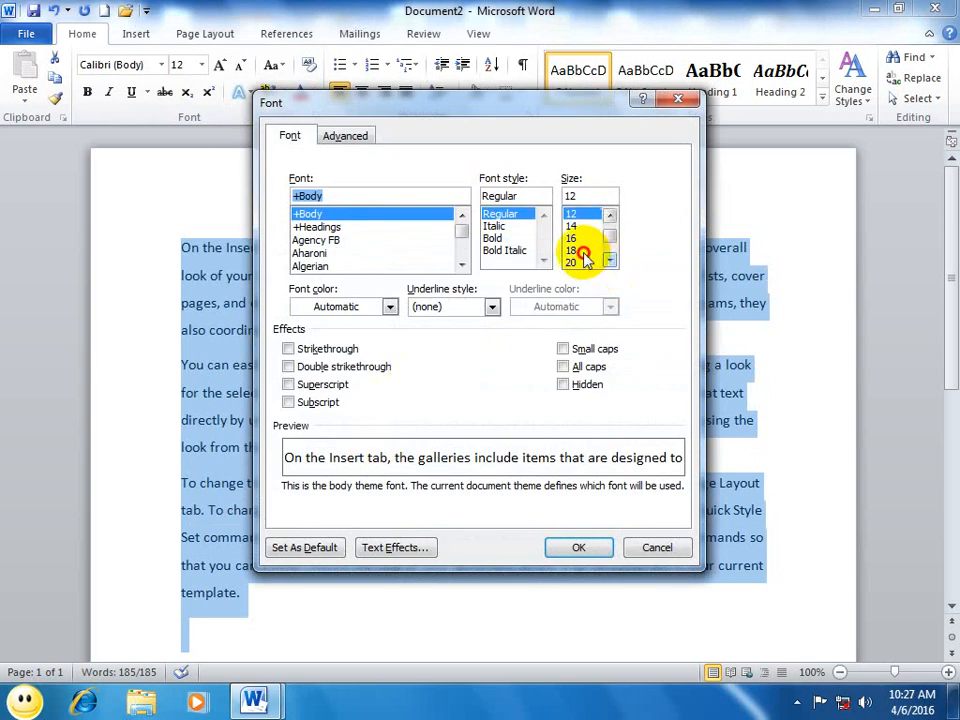
click(573, 263)
click(610, 261)
click(610, 261)
click(494, 238)
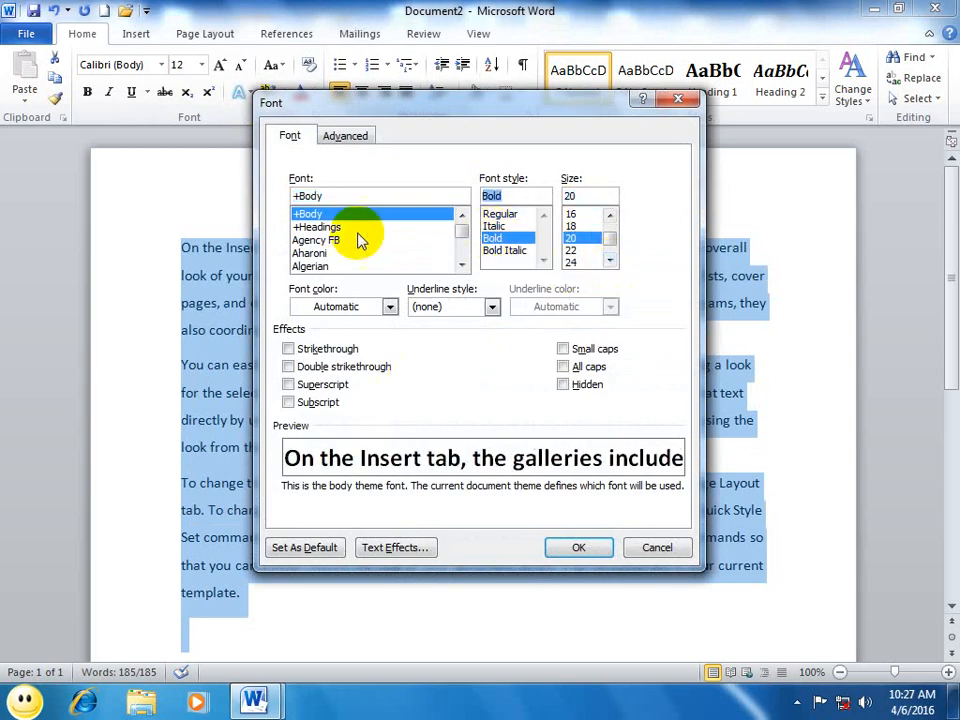
click(360, 240)
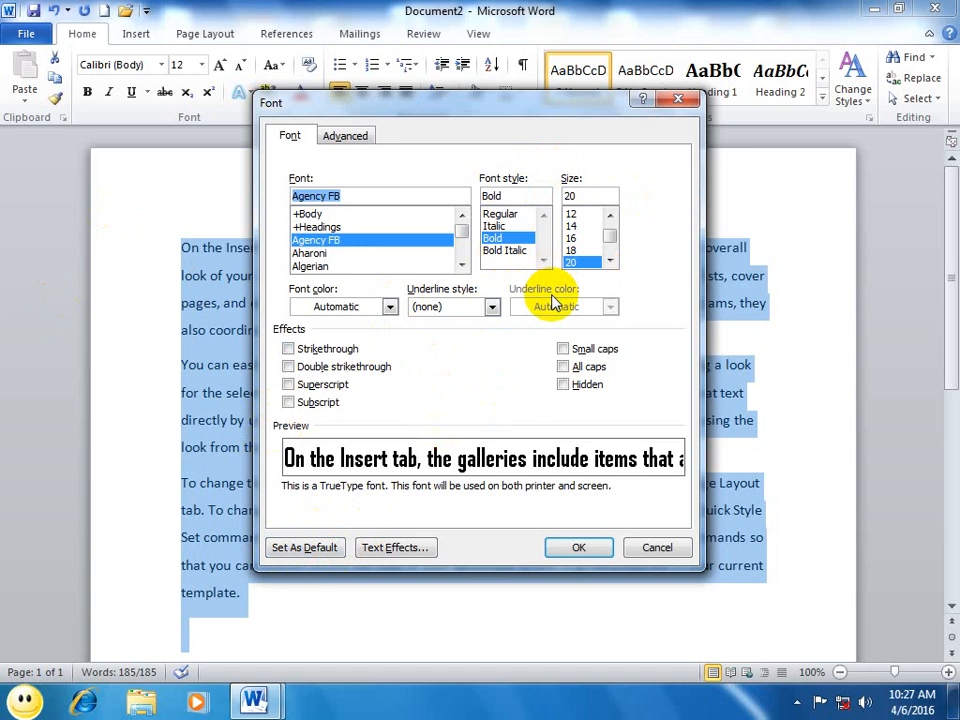
Step: Make the chosen font settings the default for all documents based on the Normal template, and deselect the text
click(295, 551)
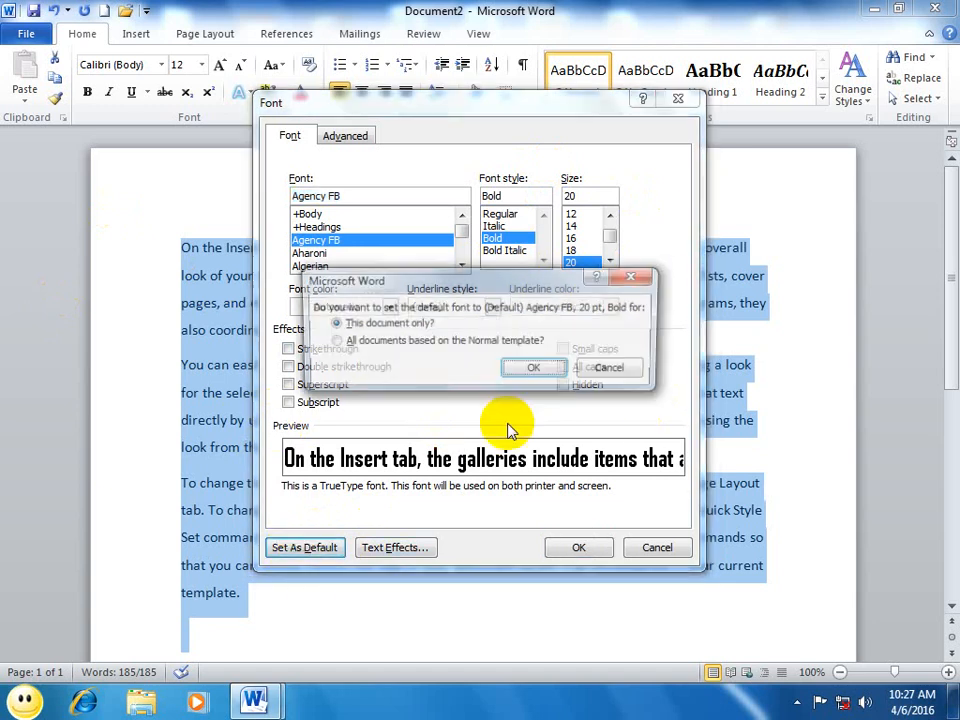
click(369, 342)
click(515, 370)
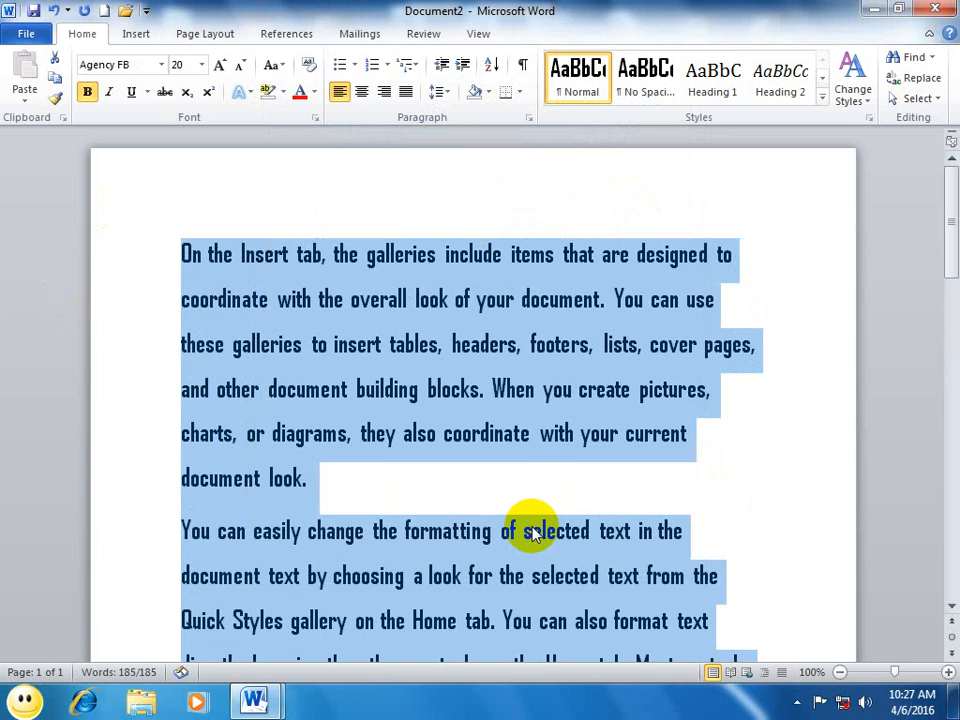
click(654, 491)
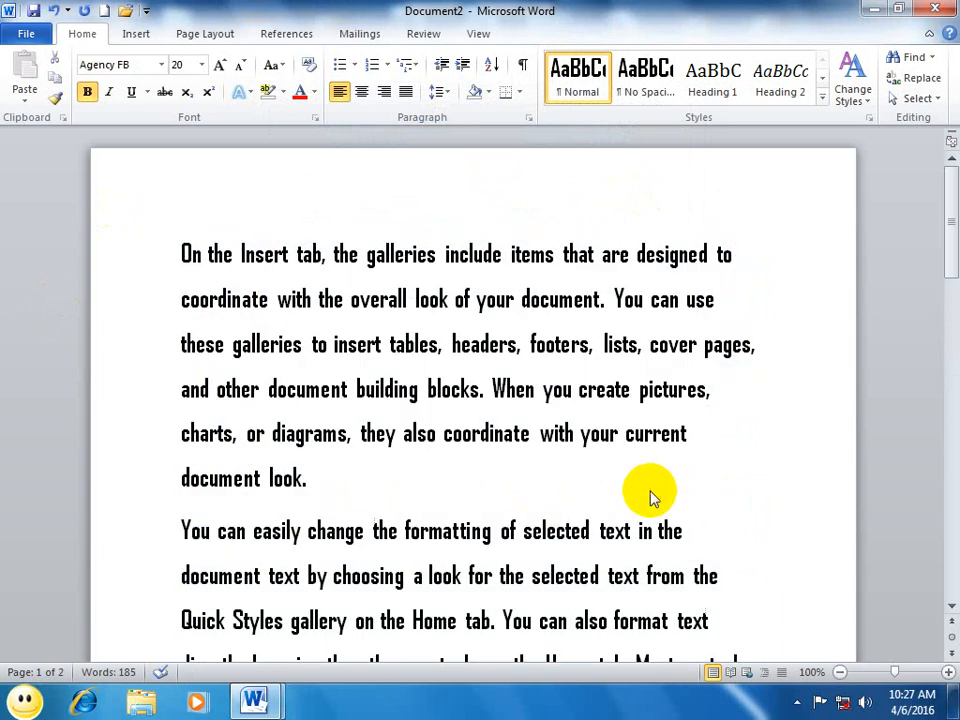
Step: Create a new blank document and choose Arial at size 11 in its font settings
key(ctrl+n)
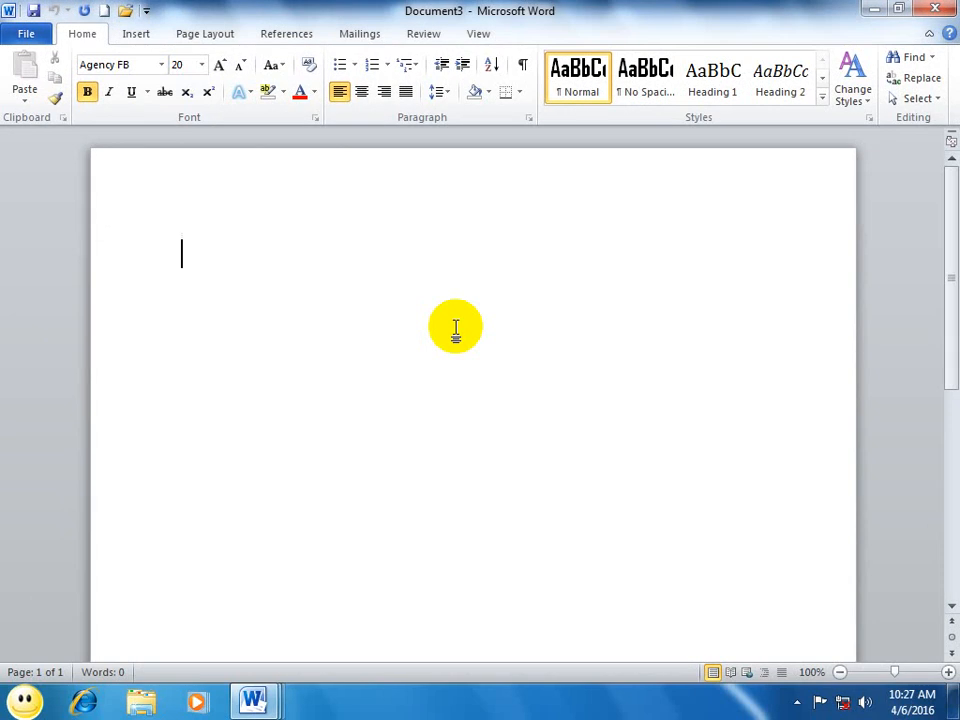
click(313, 122)
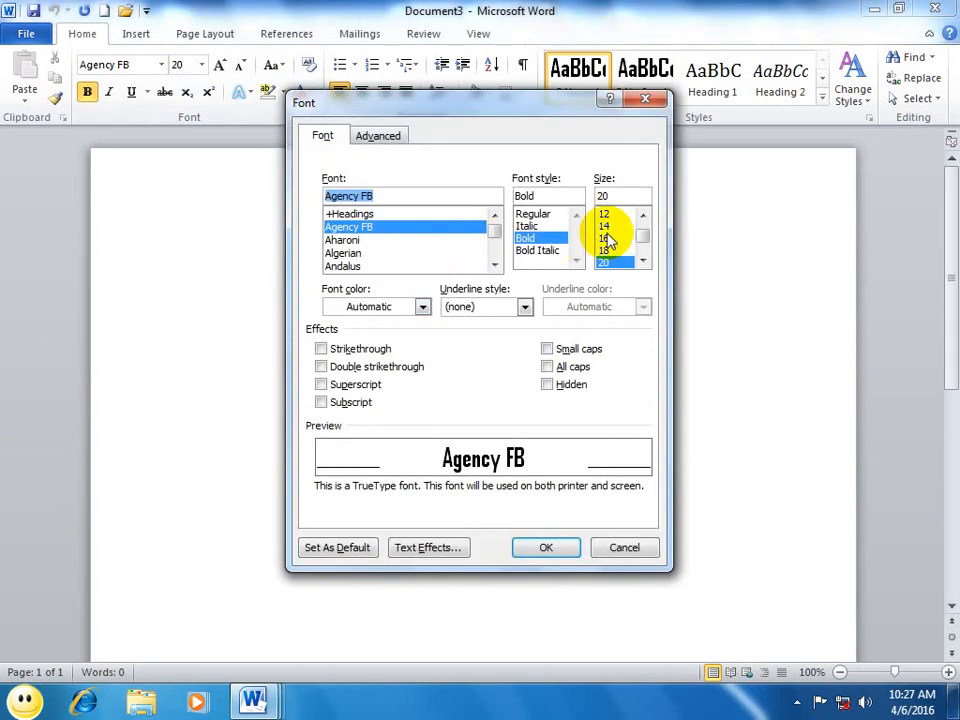
click(612, 214)
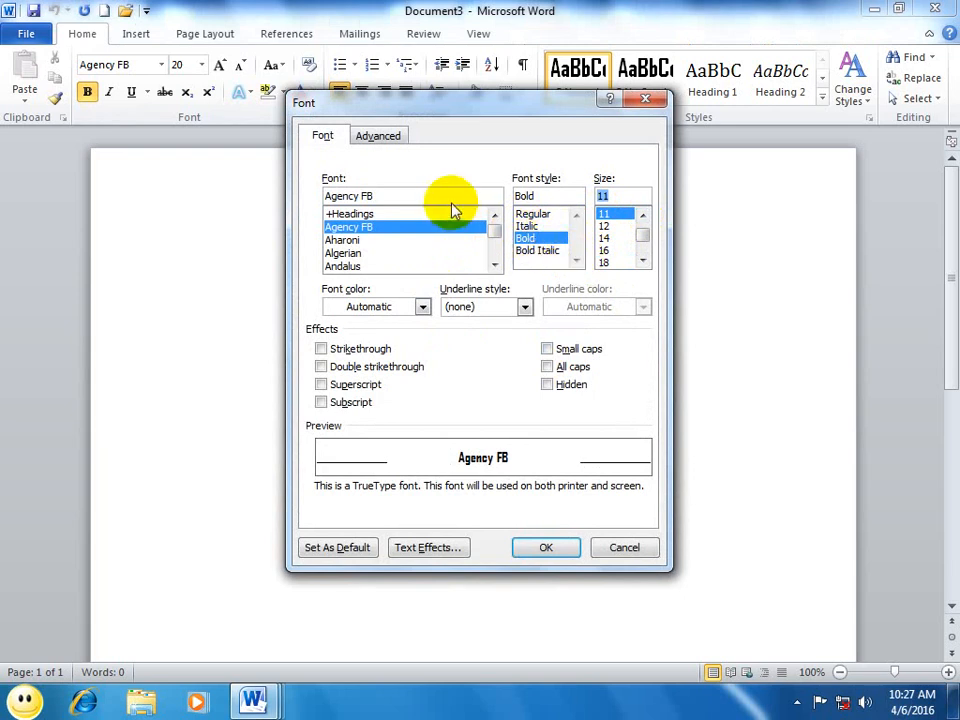
text(ar)
drag(384, 200, 215, 200)
text(ar)
click(336, 227)
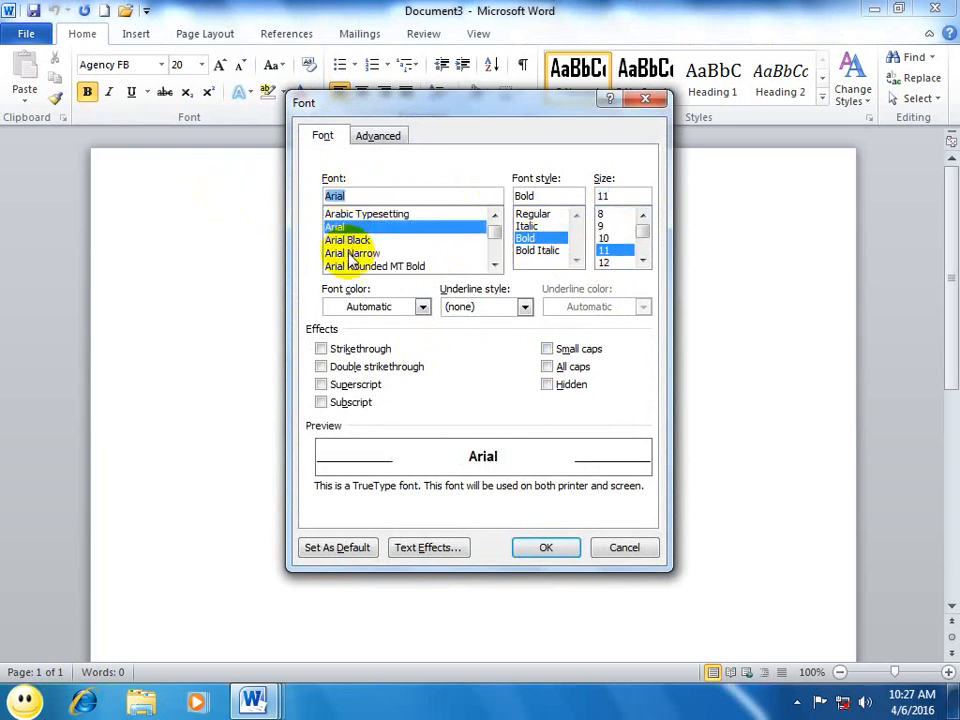
Step: Make Arial, 11 pt, Bold the default font for all documents based on the Normal template
click(326, 548)
click(364, 343)
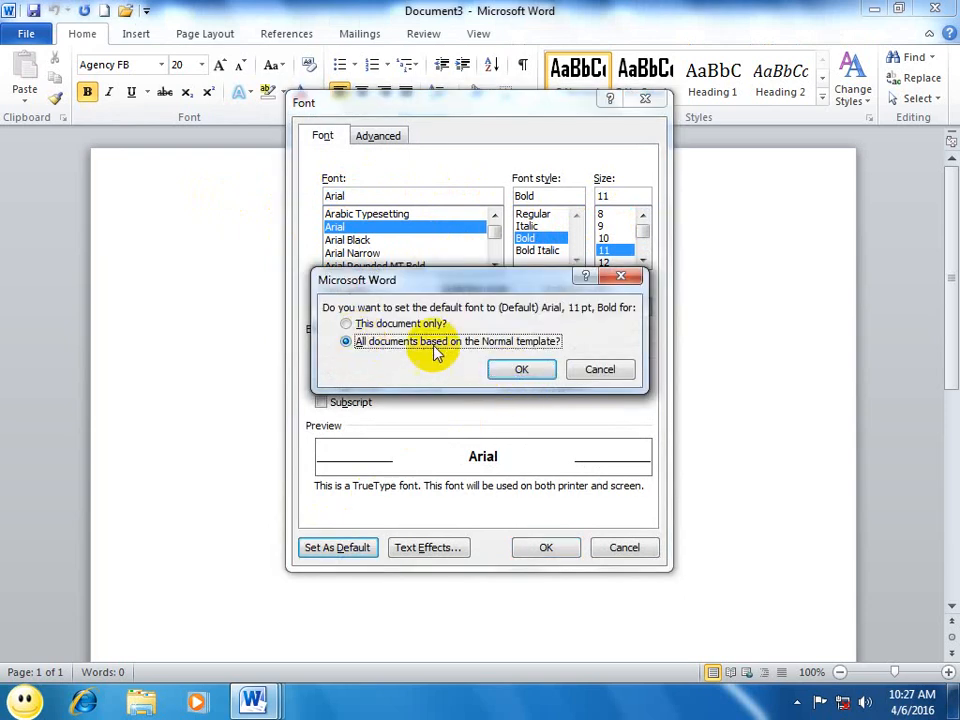
click(521, 369)
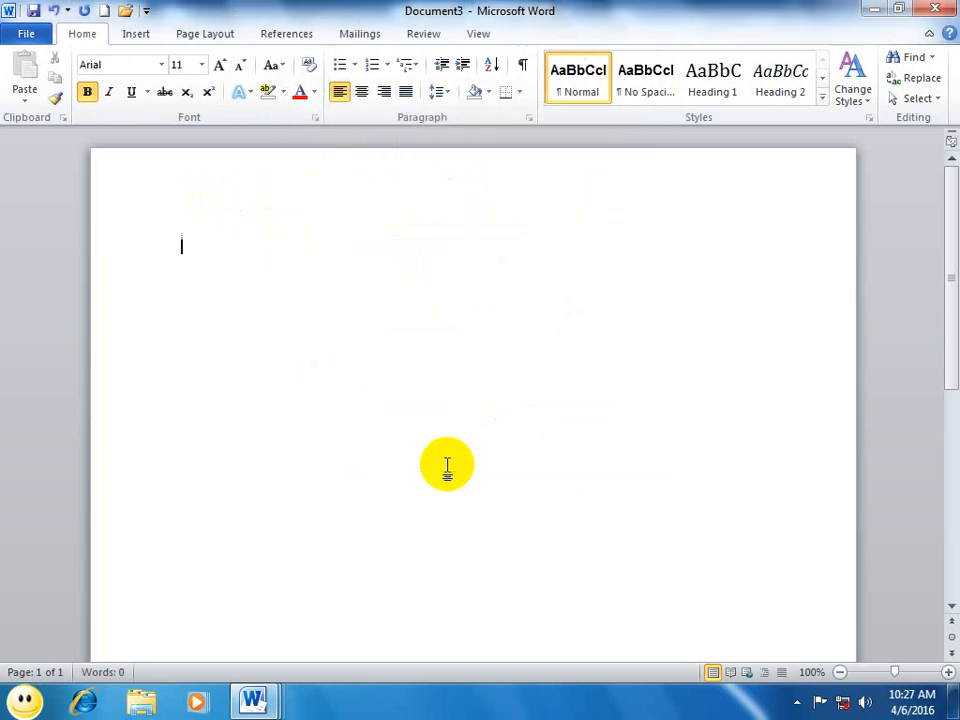
Step: Create a new blank document and generate three paragraphs of sample text with the =rand() function
key(ctrl+n)
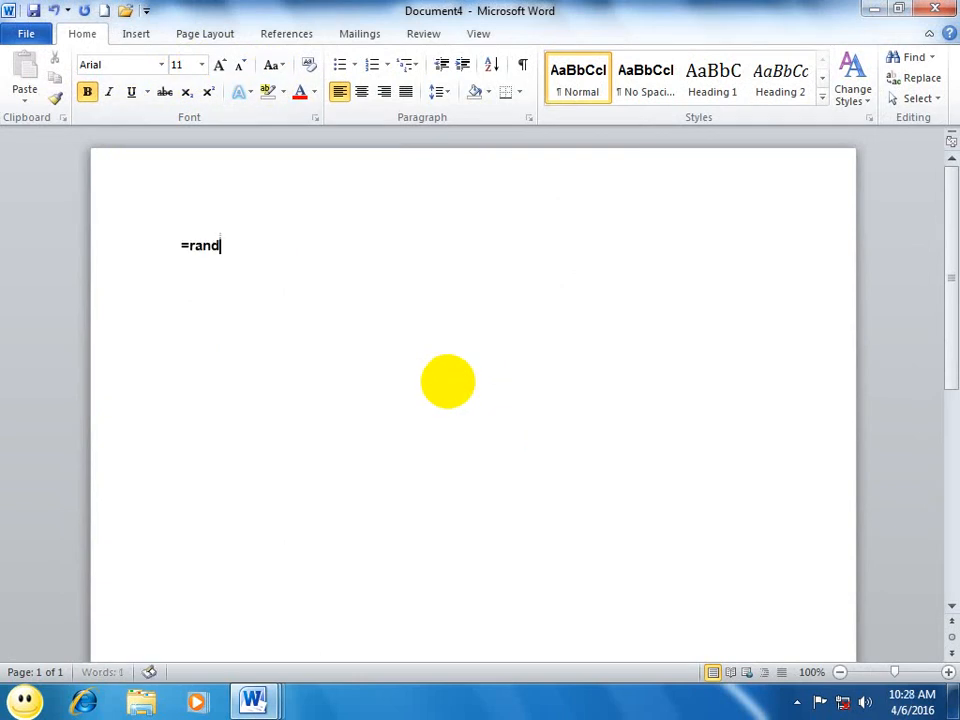
key(Return)
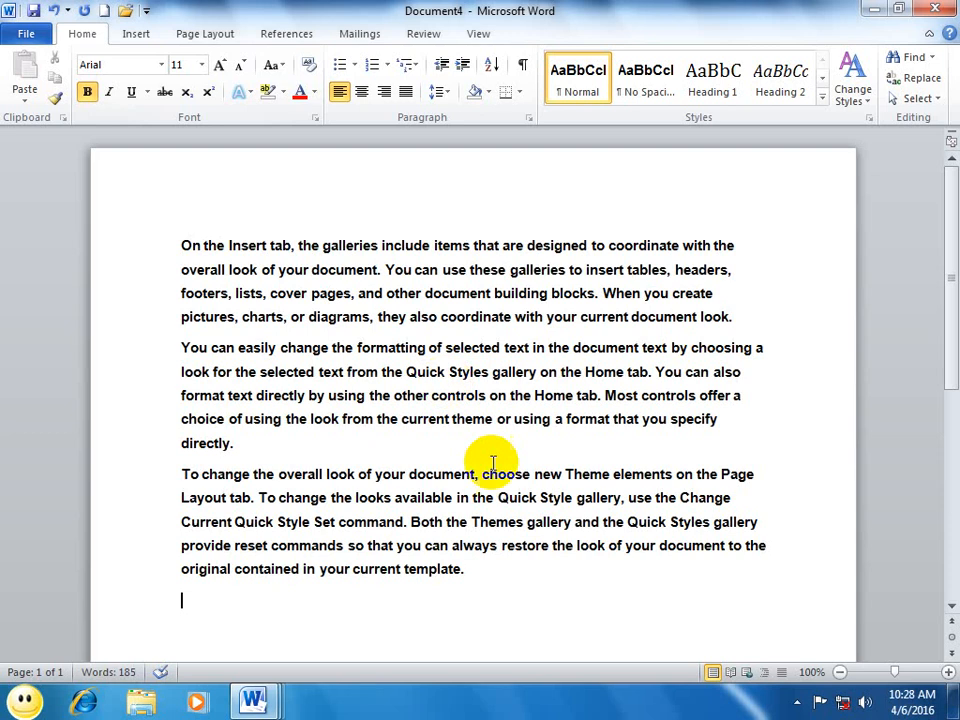
Step: Apply a light gold solid text fill with 36% transparency to all the sample text, and deselect it
drag(489, 585, 86, 196)
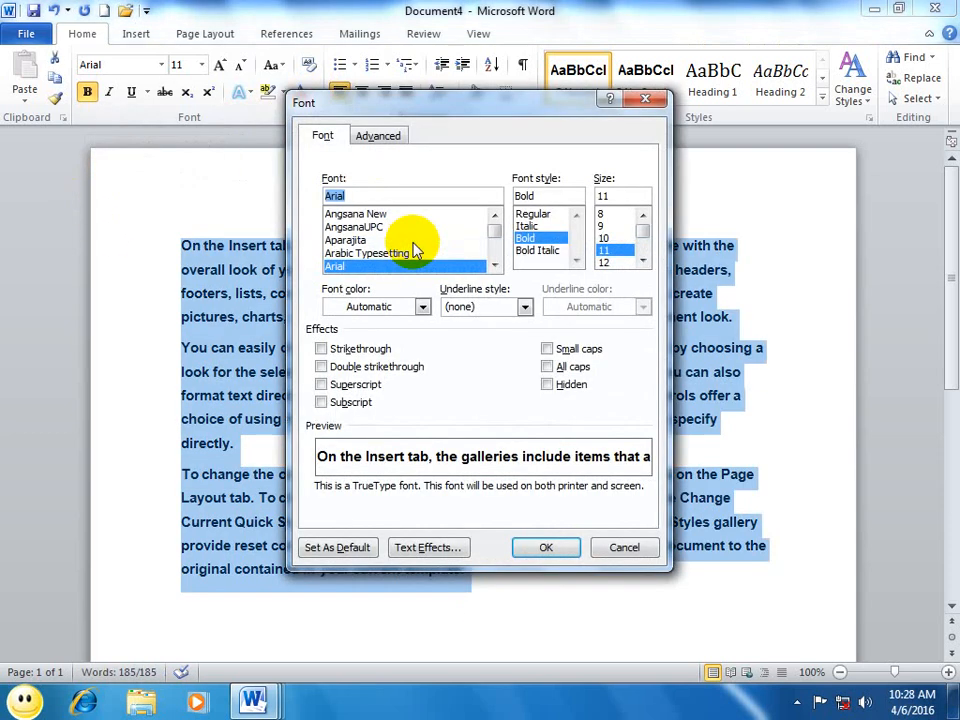
click(432, 548)
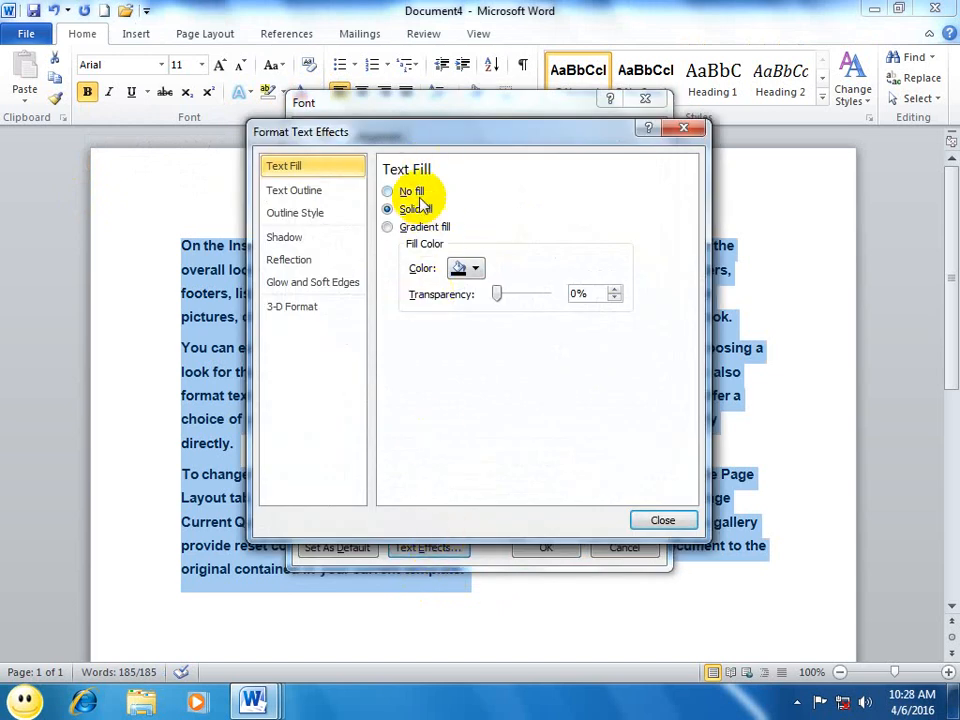
click(470, 268)
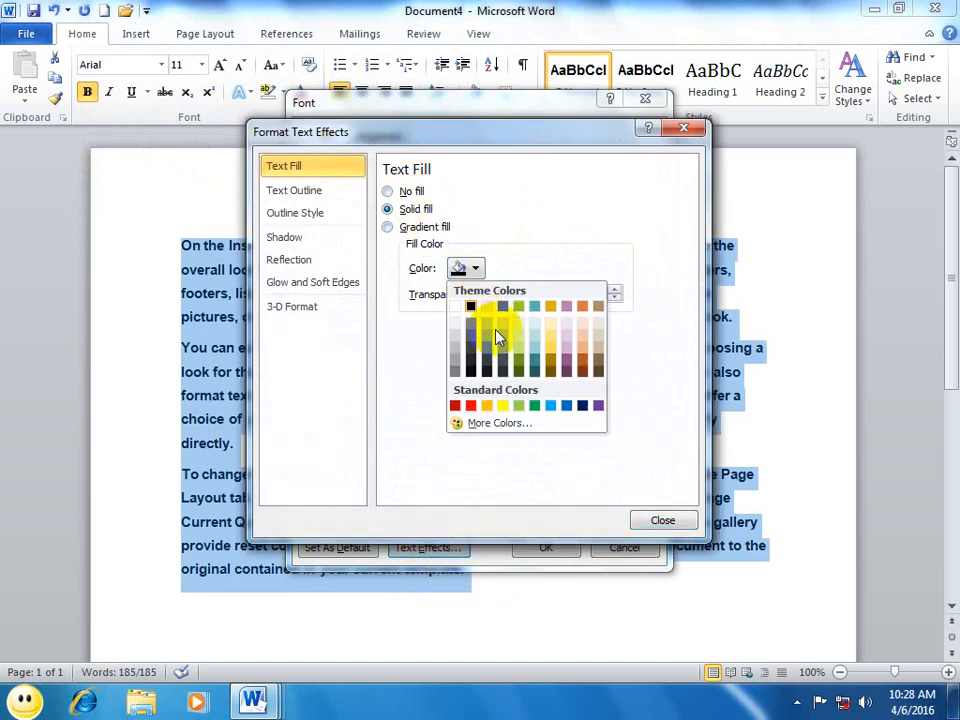
click(552, 338)
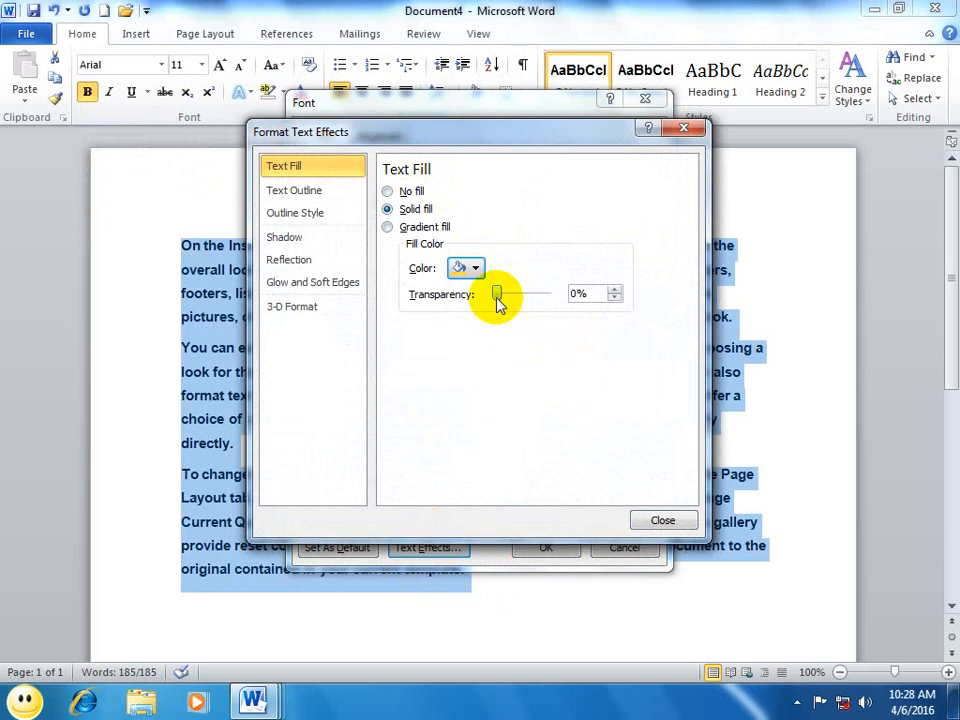
drag(497, 295, 517, 298)
click(660, 522)
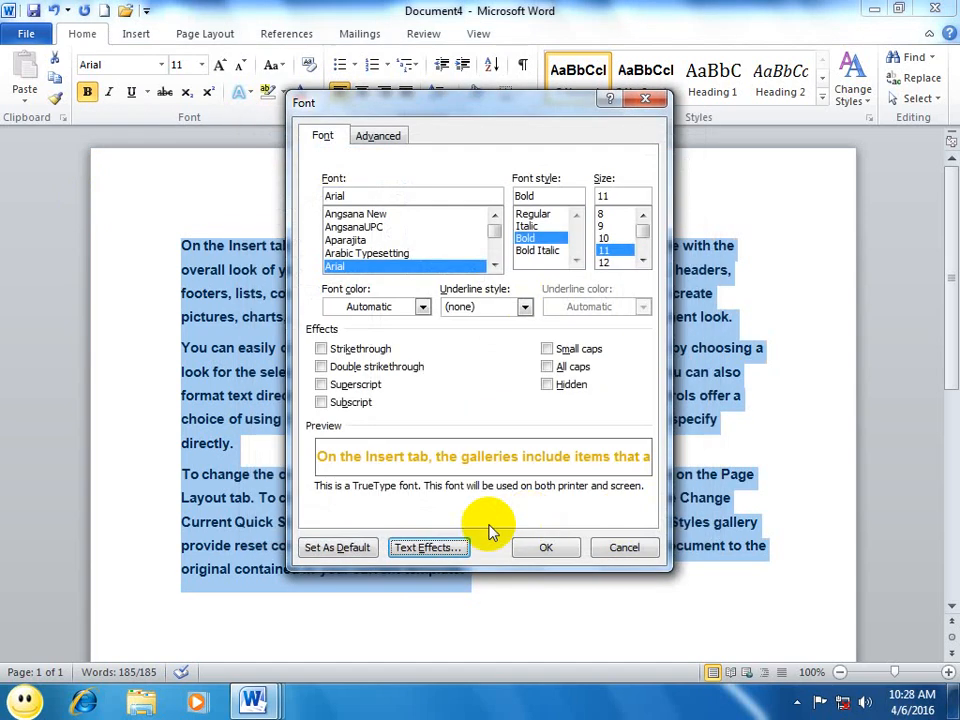
click(545, 548)
click(530, 573)
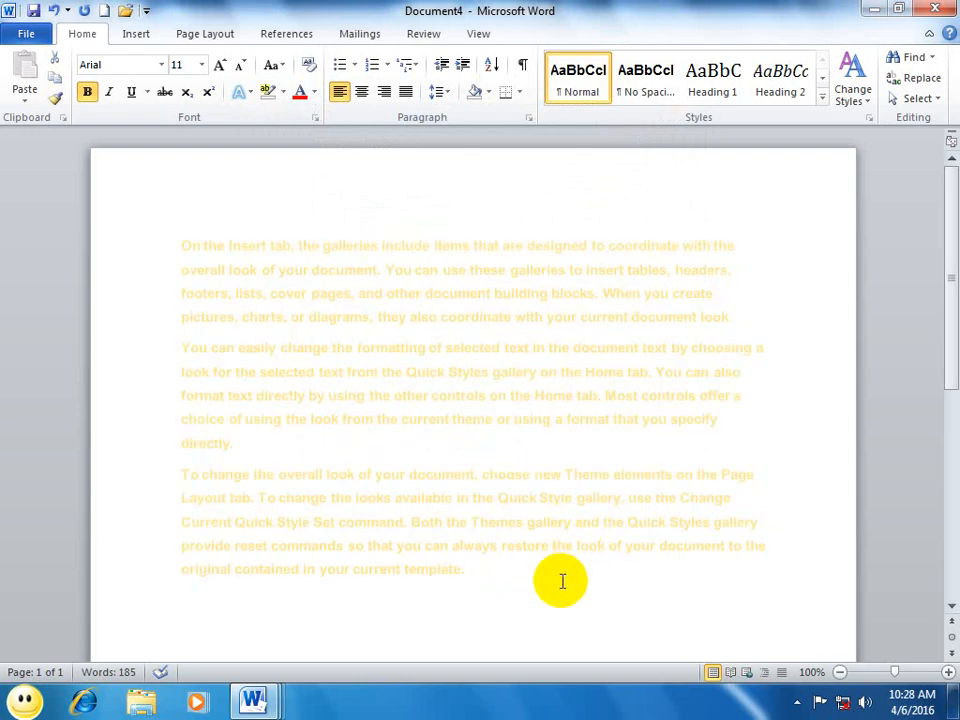
Step: Select all the text and give it a gradient fill, trying several presets and settling on the yellow-to-dark-red one
drag(525, 578, 80, 148)
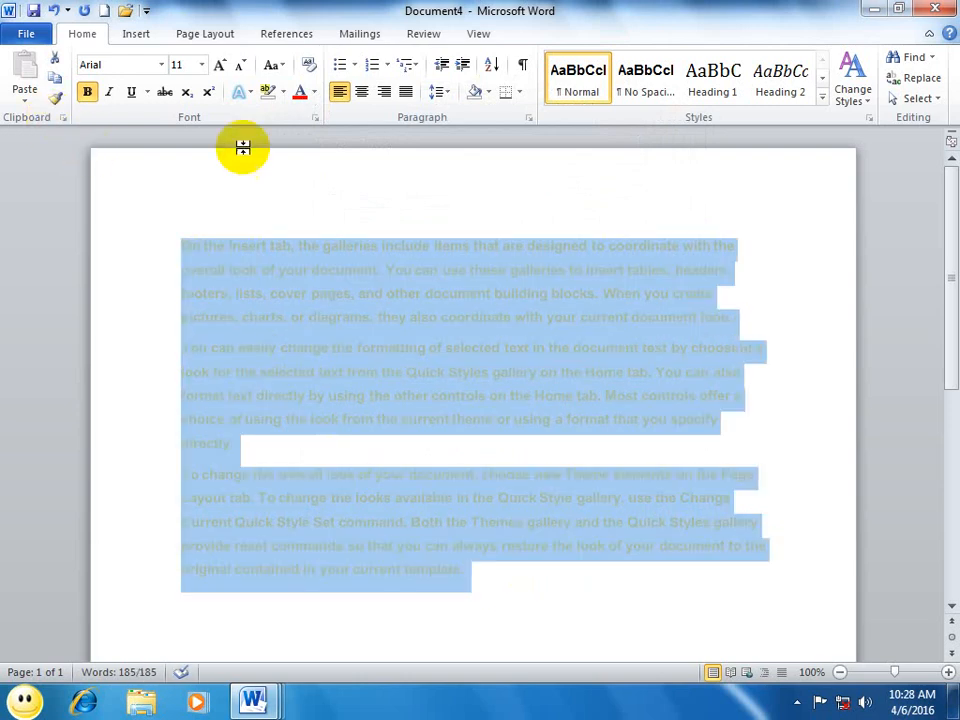
click(315, 118)
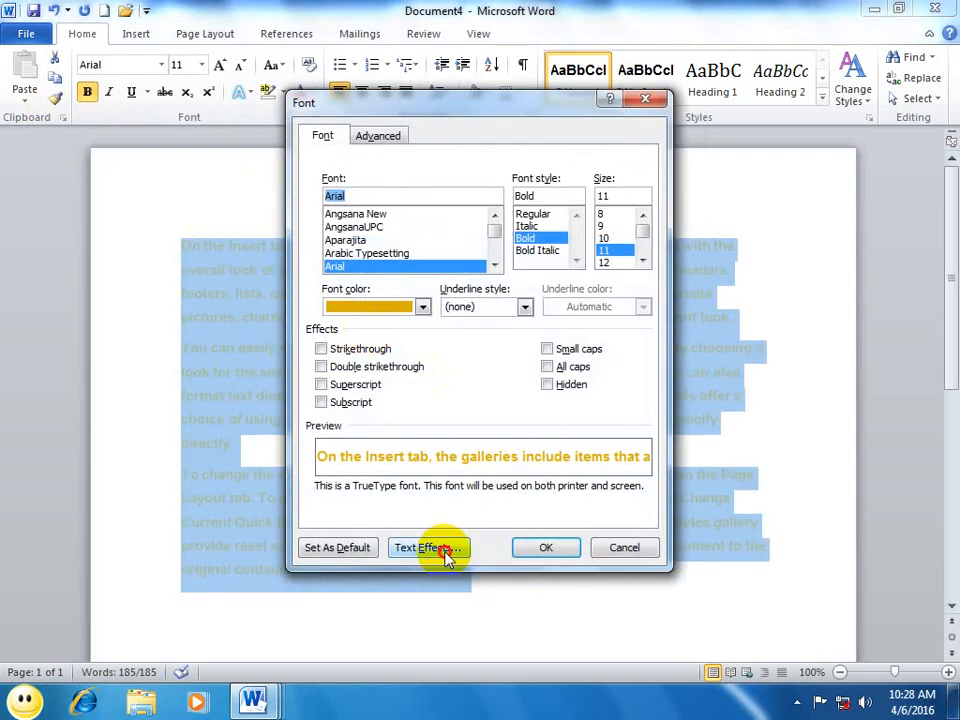
click(445, 550)
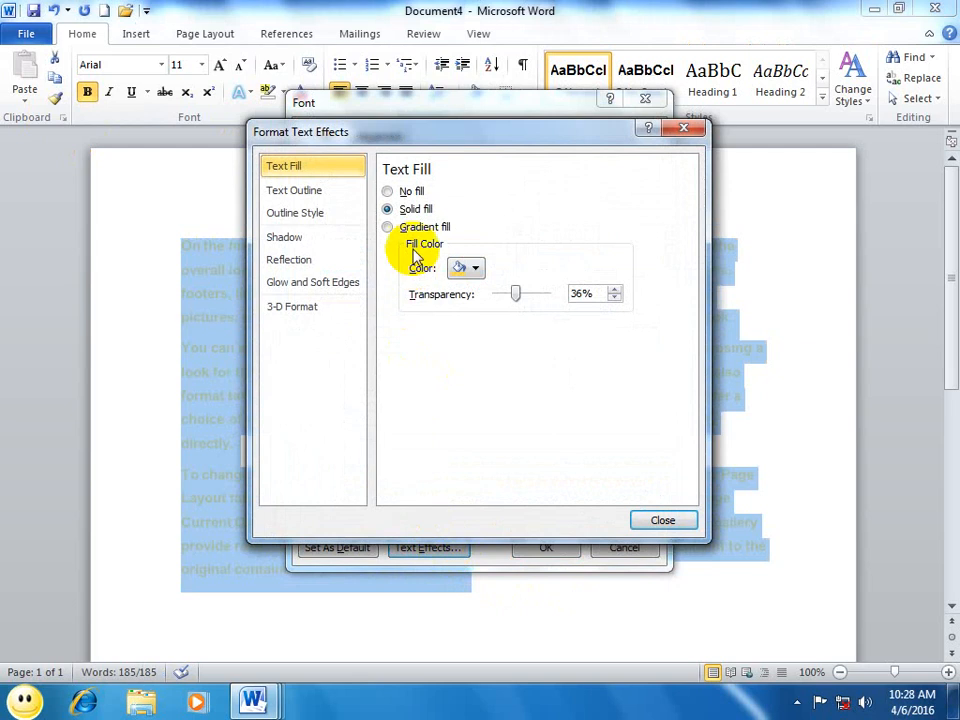
click(402, 228)
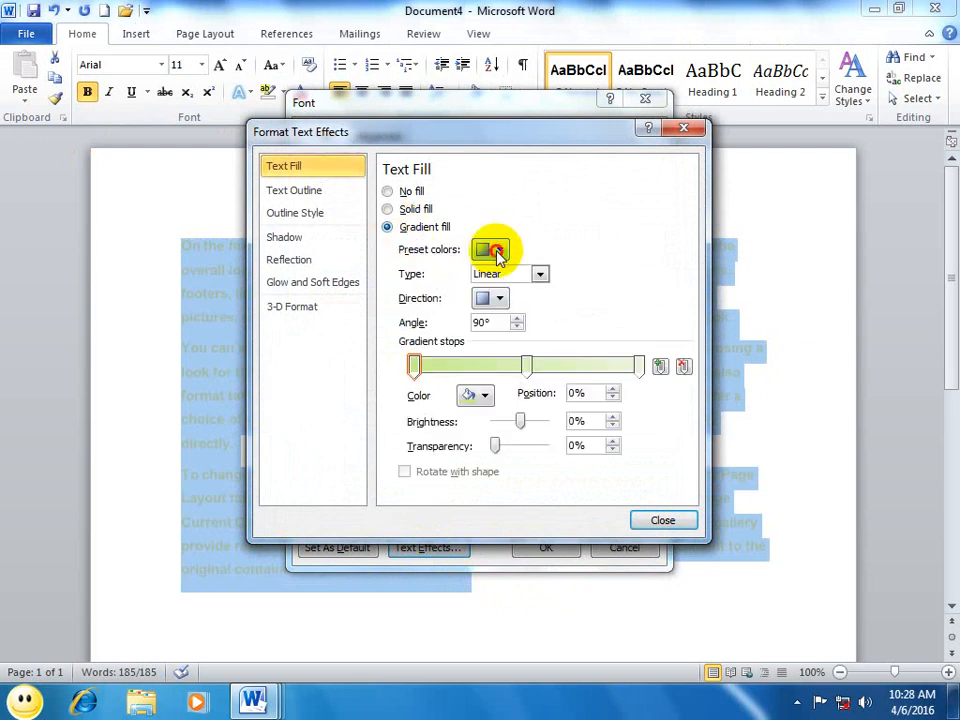
click(499, 251)
click(511, 336)
click(496, 250)
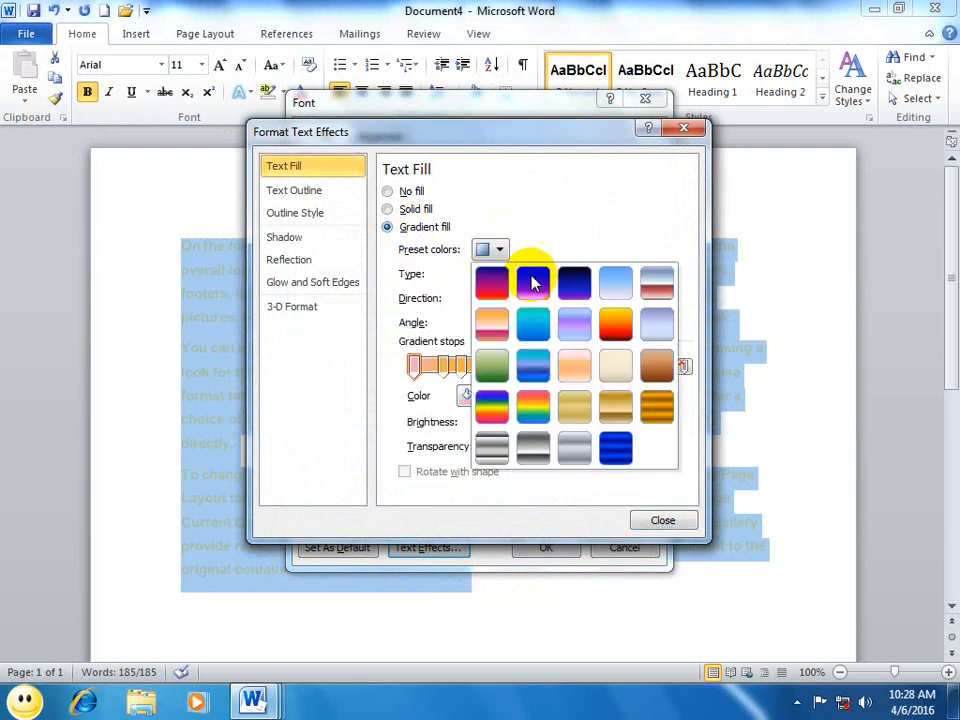
click(588, 326)
click(500, 250)
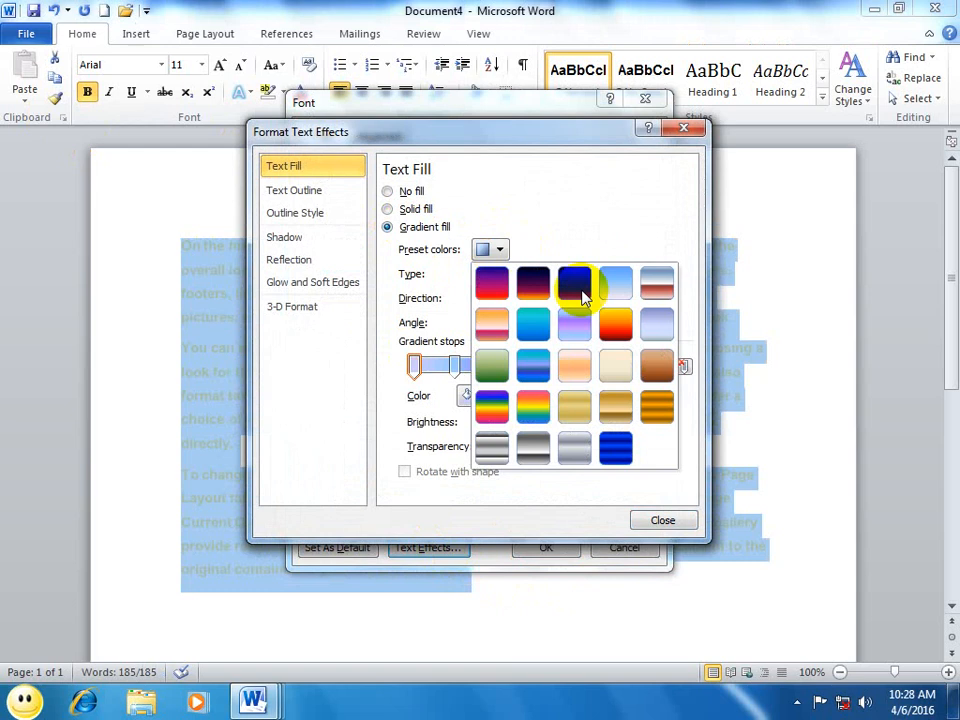
click(613, 350)
Step: Try the Rectangular and Path gradient types, settle on Radial, and apply the fill to the text
click(539, 274)
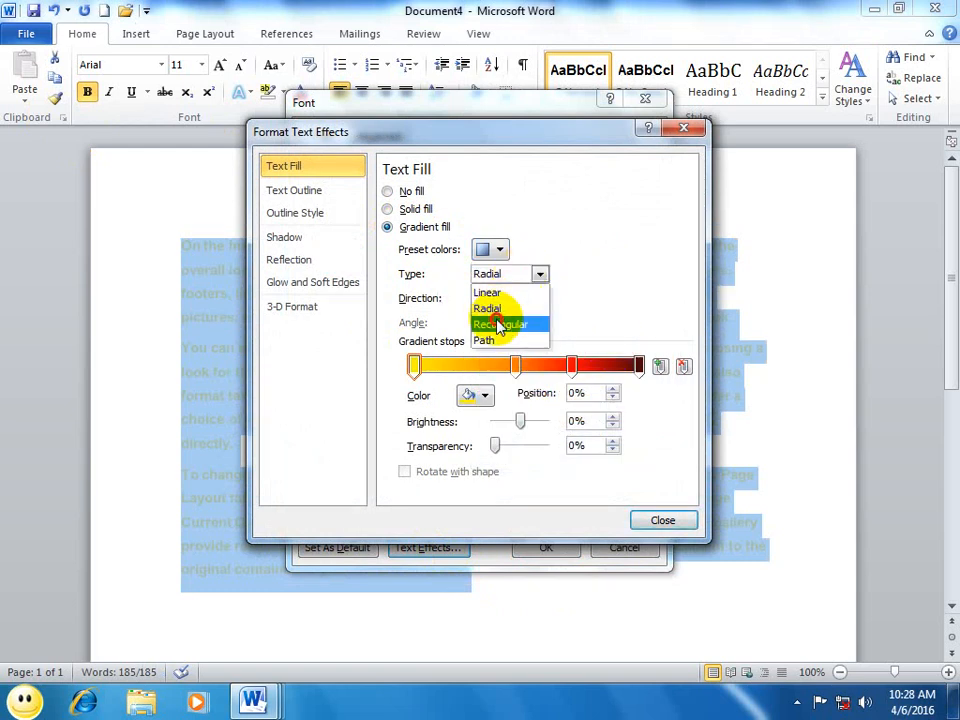
click(500, 324)
click(514, 273)
click(493, 341)
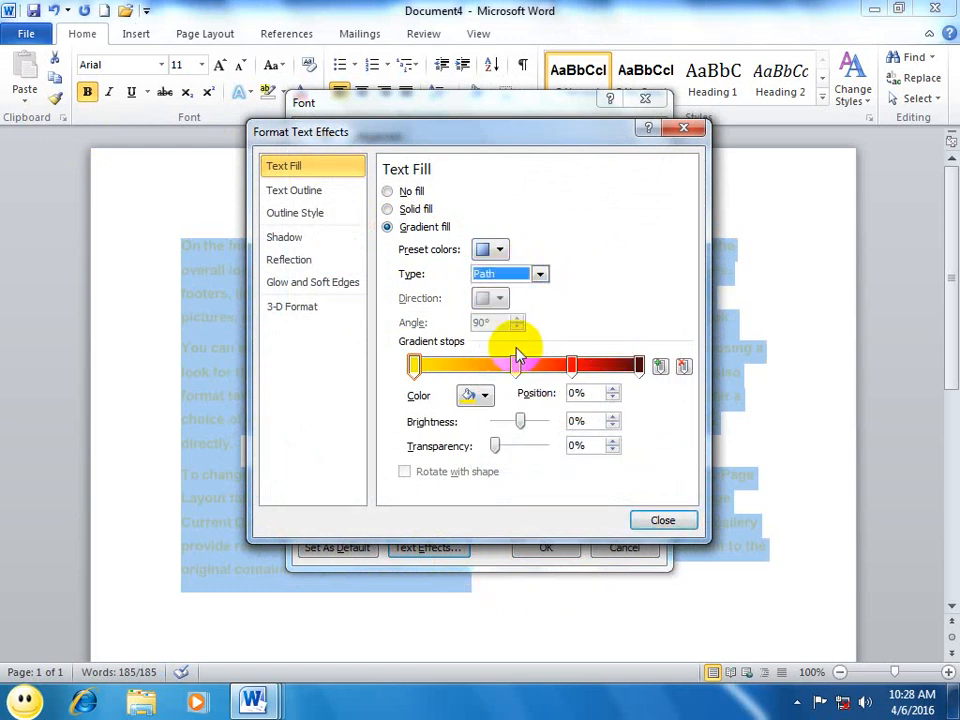
click(514, 277)
click(497, 309)
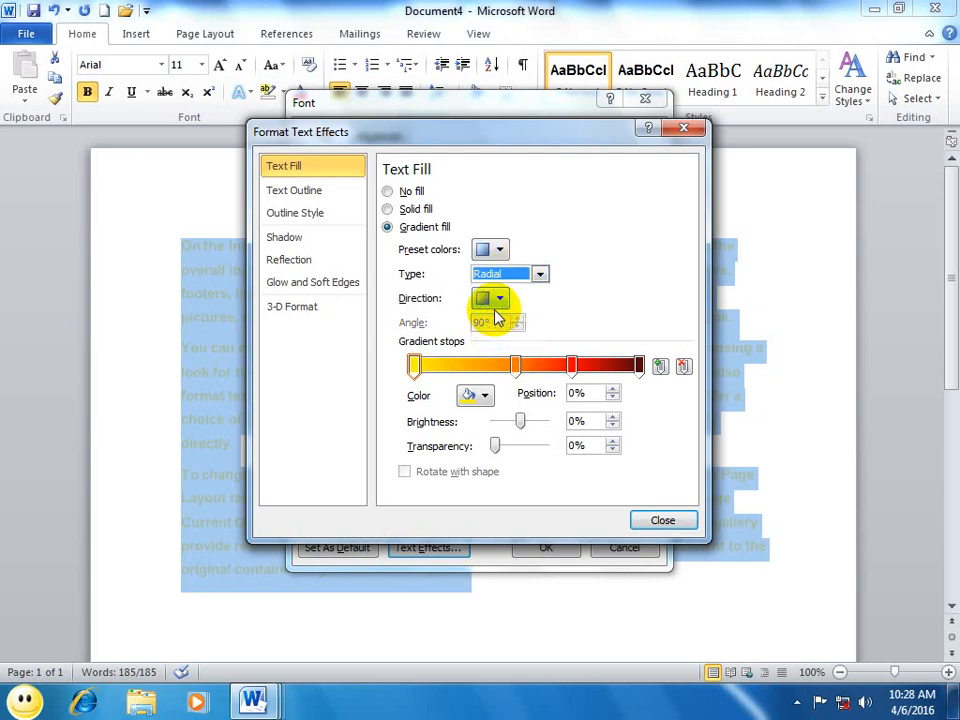
click(643, 521)
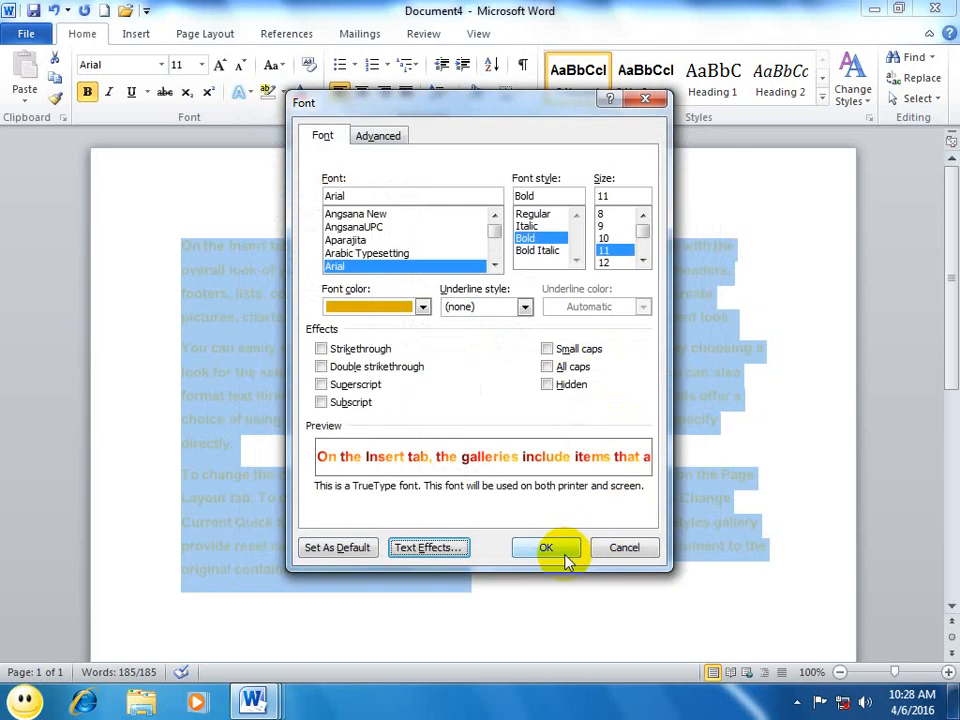
click(550, 550)
click(450, 525)
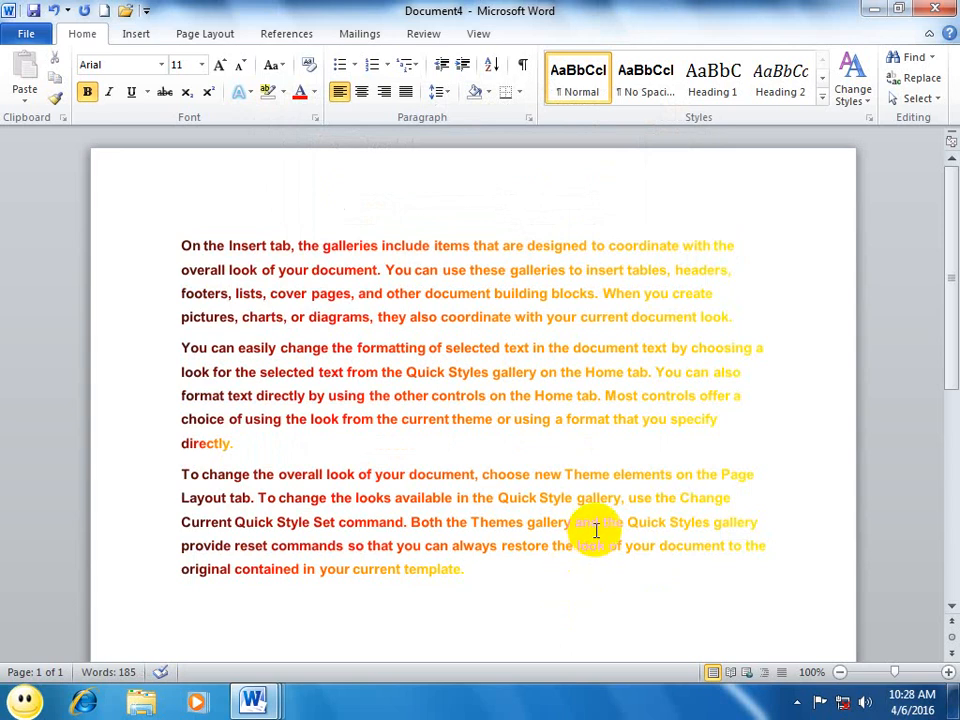
Step: Check the gradient-filled text in the print preview and return to the document
shift+click(395, 497)
drag(222, 242, 271, 368)
click(476, 550)
click(501, 582)
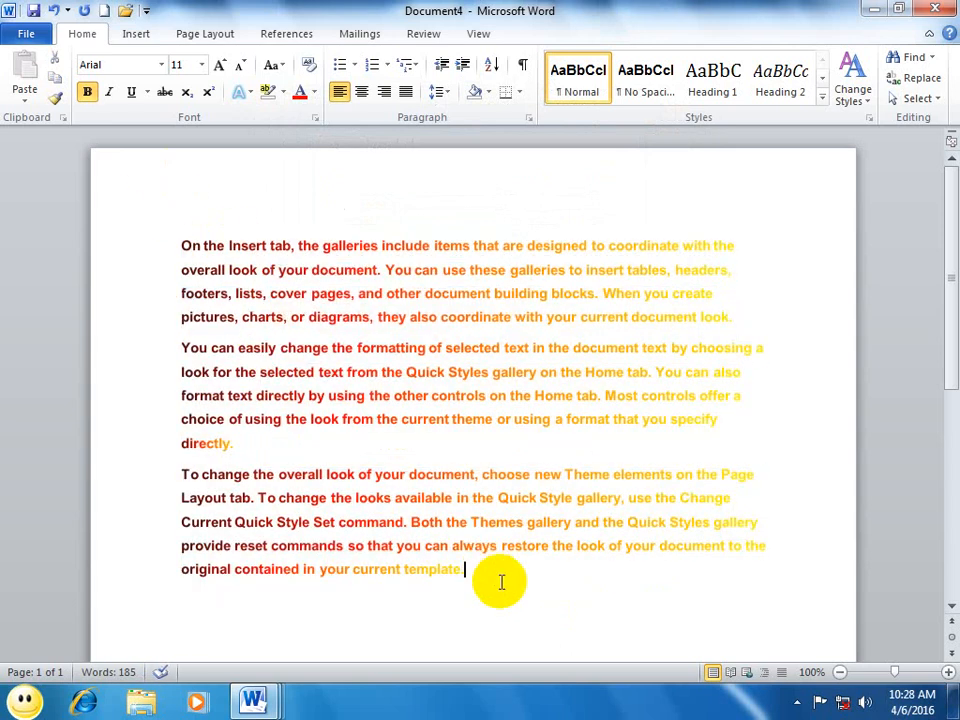
key(ctrl+p)
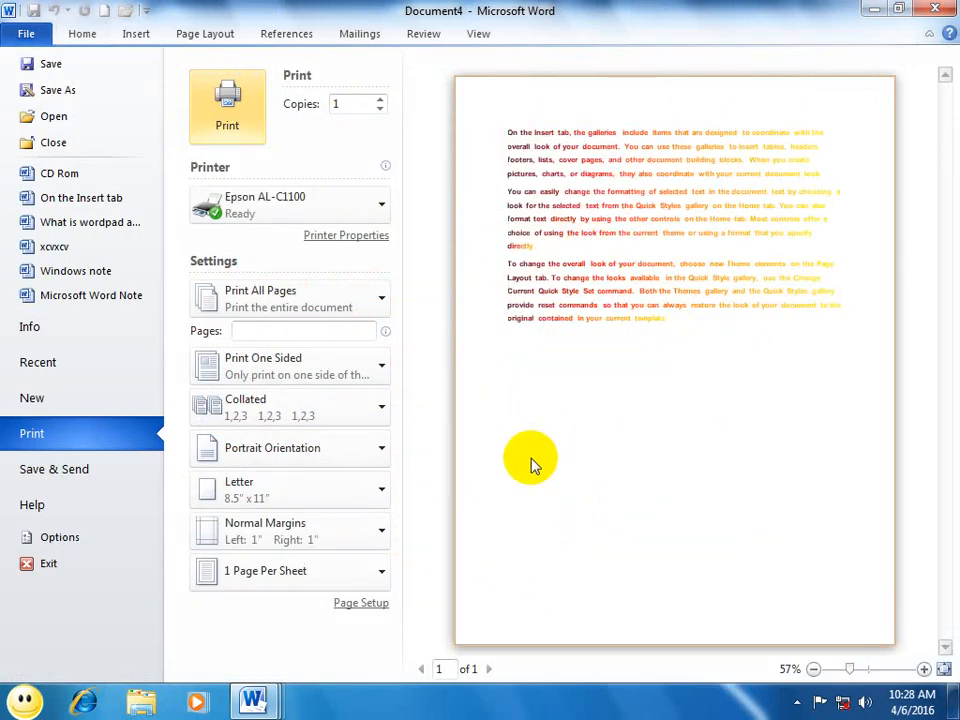
key(Escape)
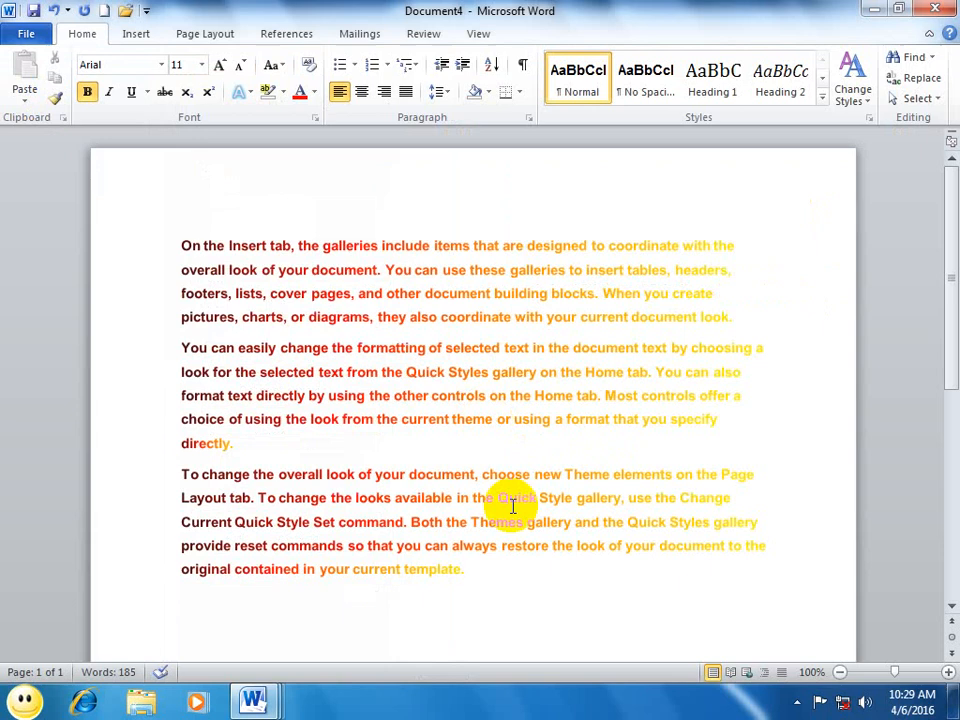
Step: Select all the text and choose the fourth direction variant for its radial gradient fill
drag(472, 570, 183, 228)
click(316, 117)
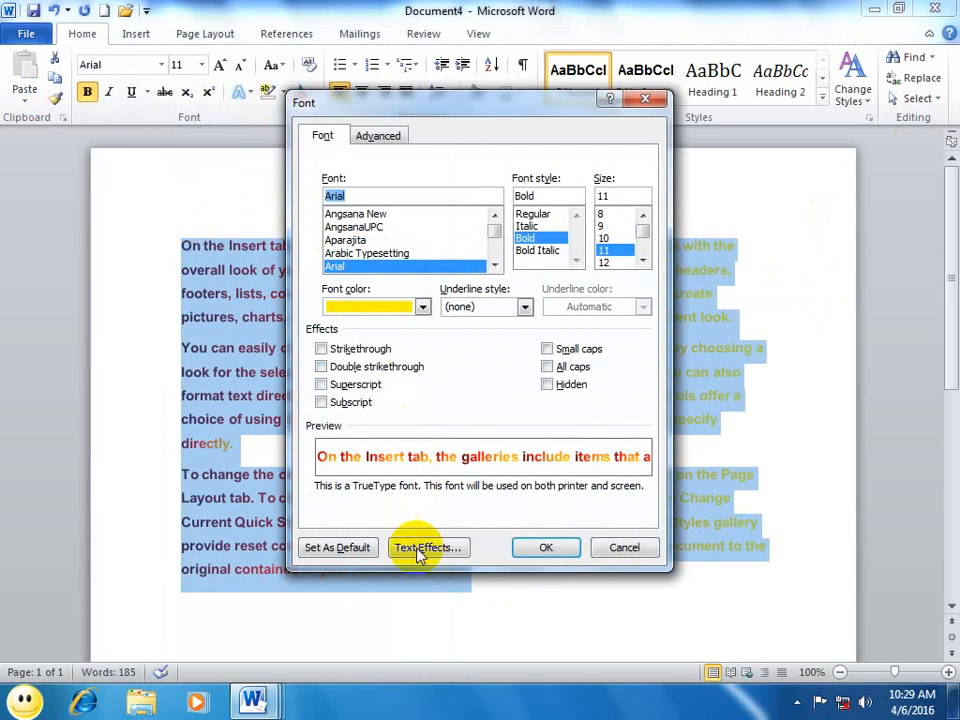
click(421, 553)
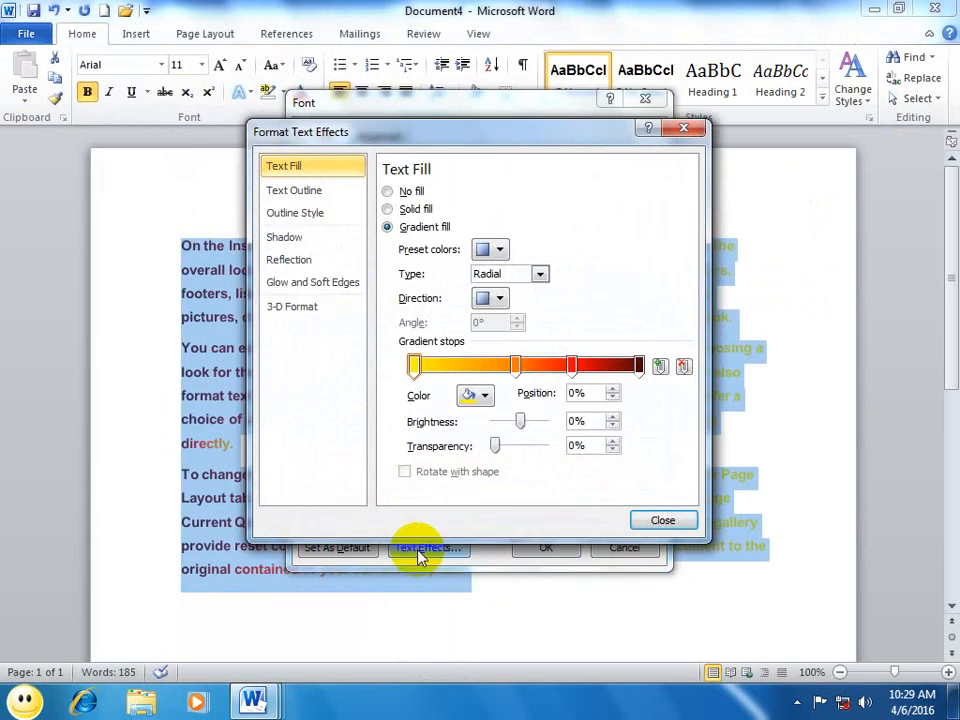
click(492, 298)
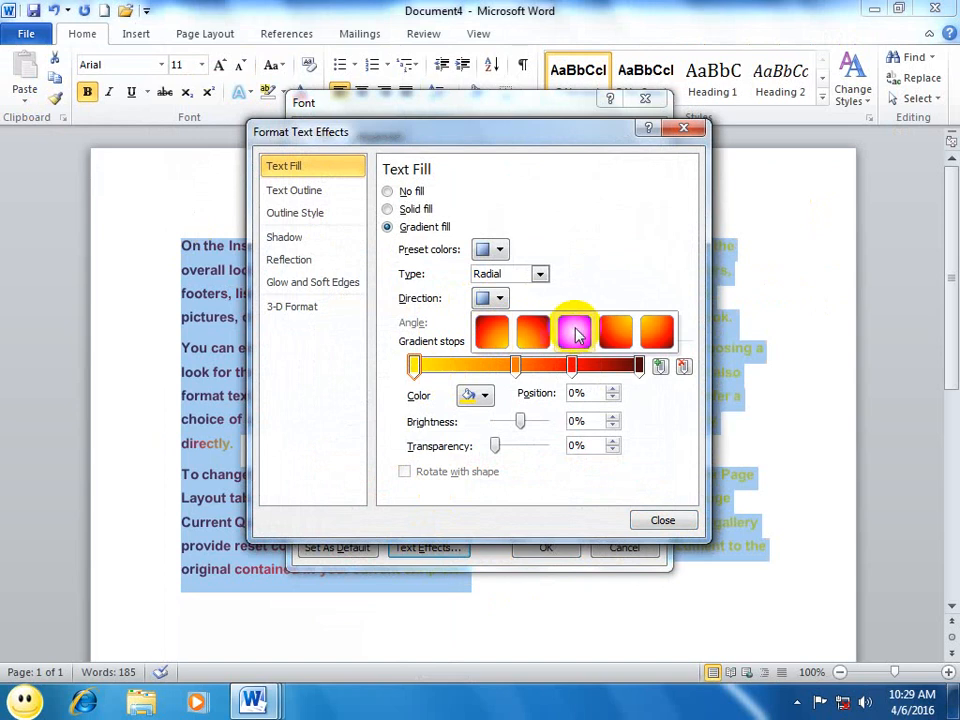
click(617, 335)
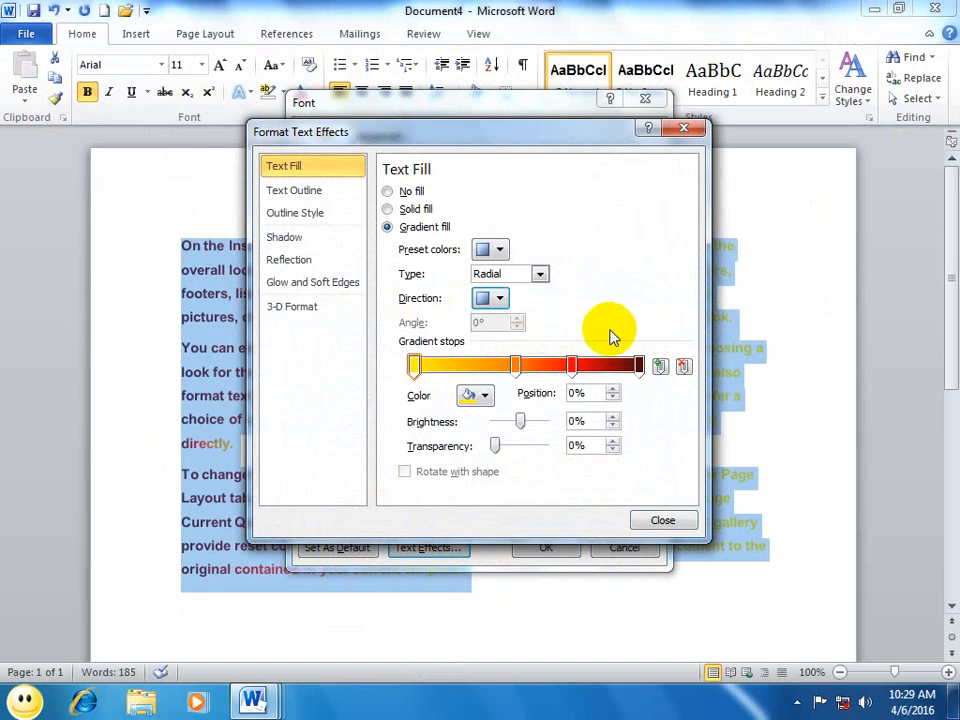
Step: Change the gradient fill to the pale gold preset, trying No fill before returning to the gradient
click(494, 255)
click(566, 400)
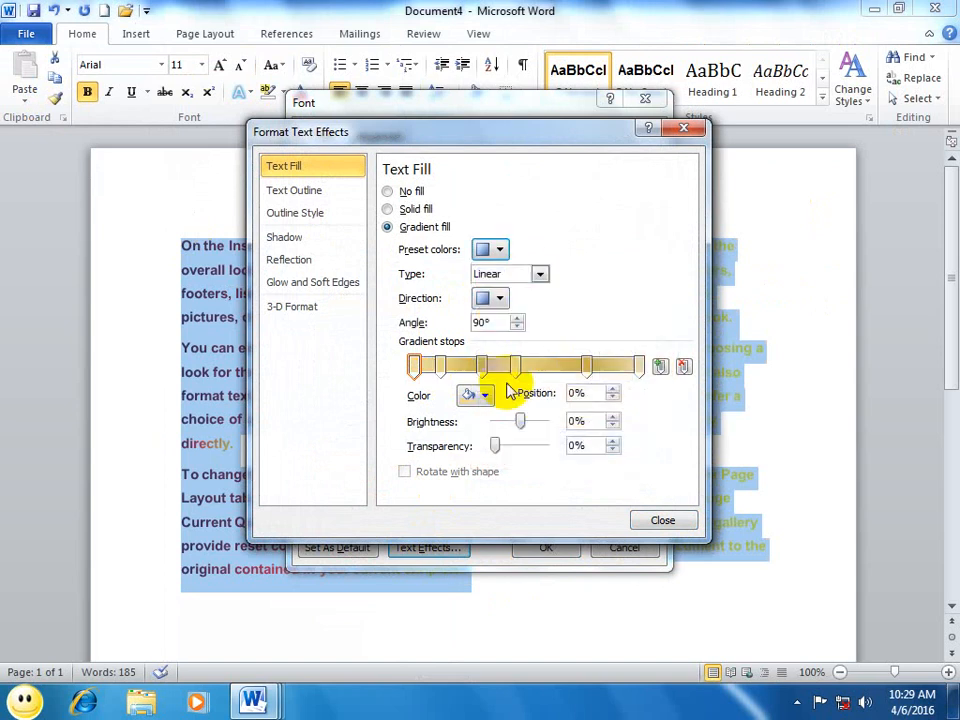
click(387, 191)
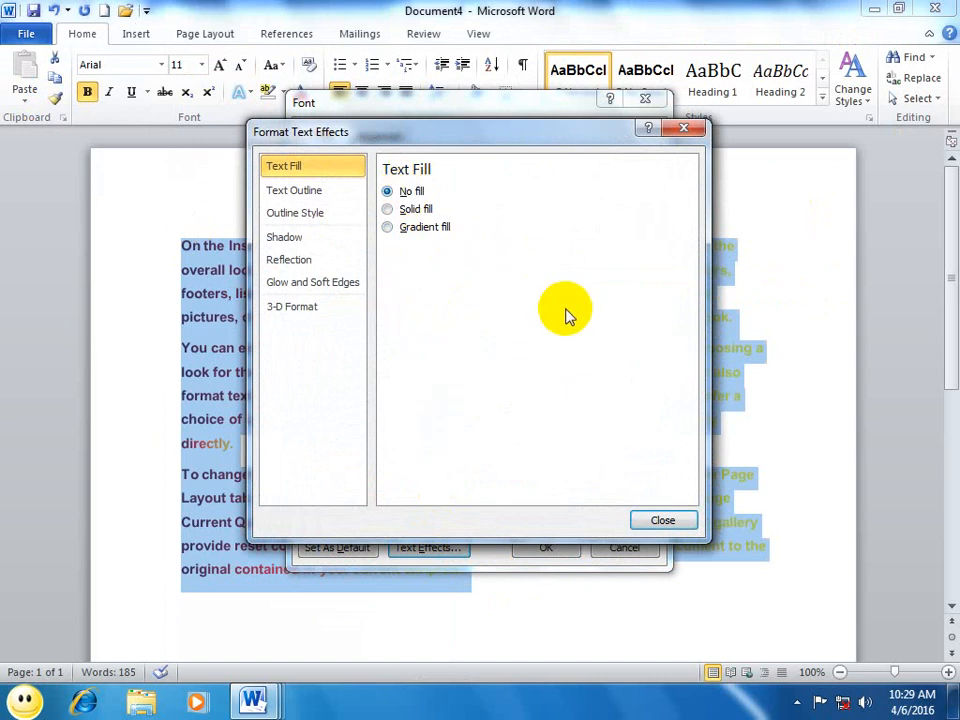
click(392, 227)
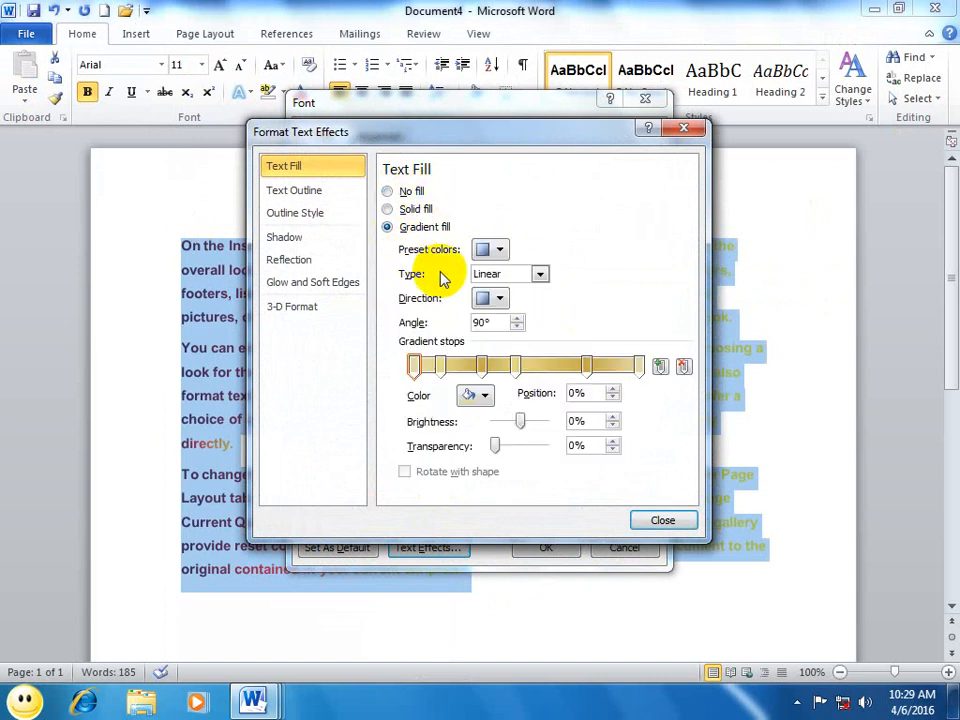
Step: Give the text a solid outline in a darker shade of the green theme color
click(318, 191)
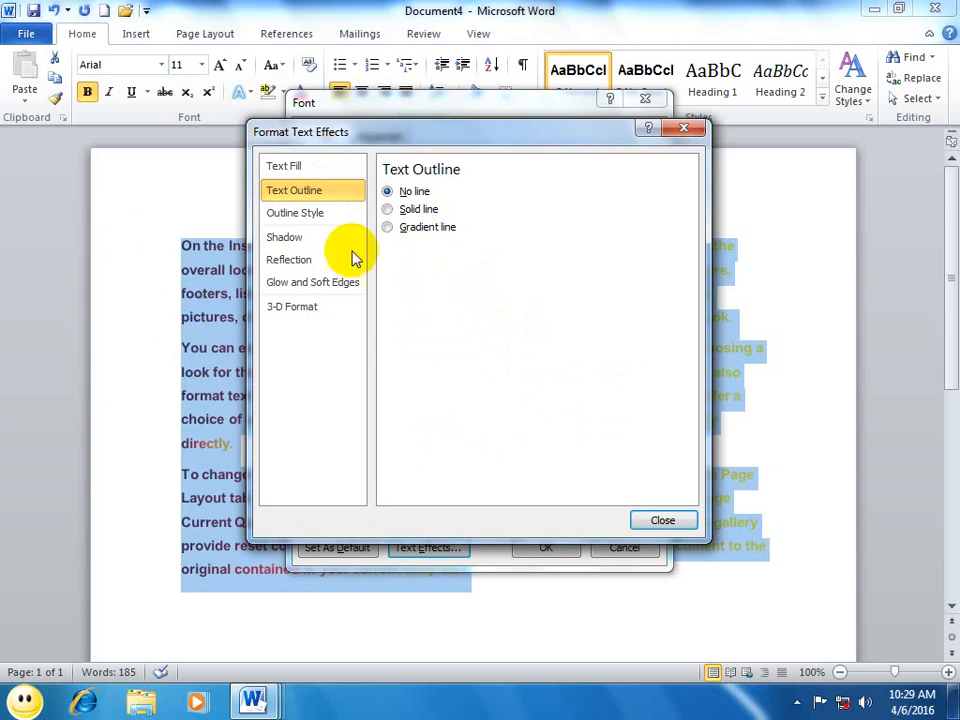
click(389, 209)
click(458, 246)
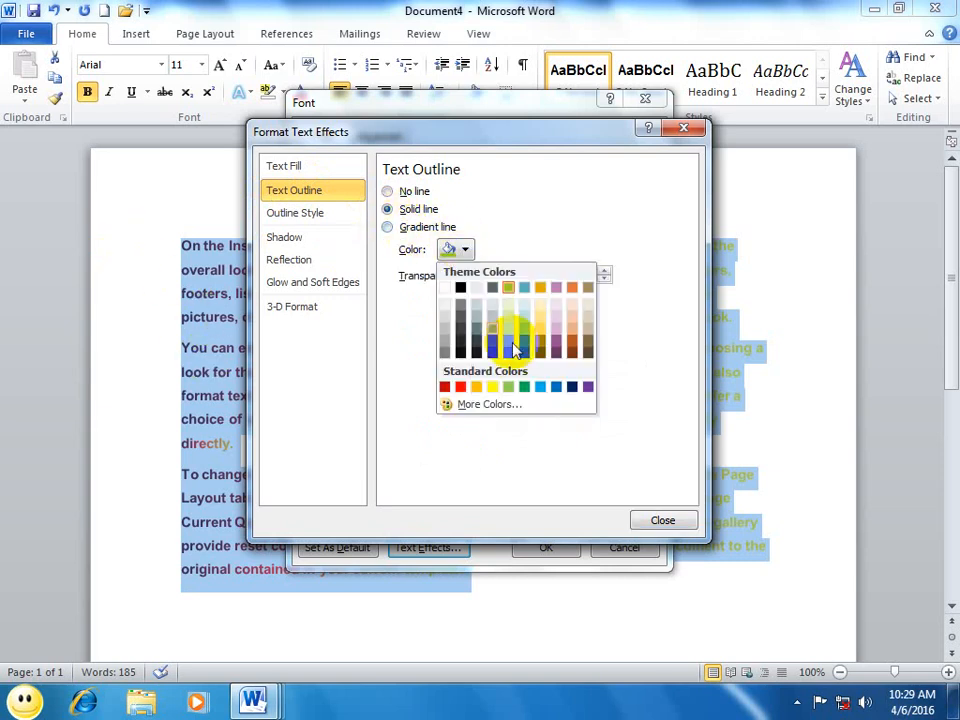
click(508, 340)
Step: Choose a compound line type for the text outline in its outline style settings
click(309, 212)
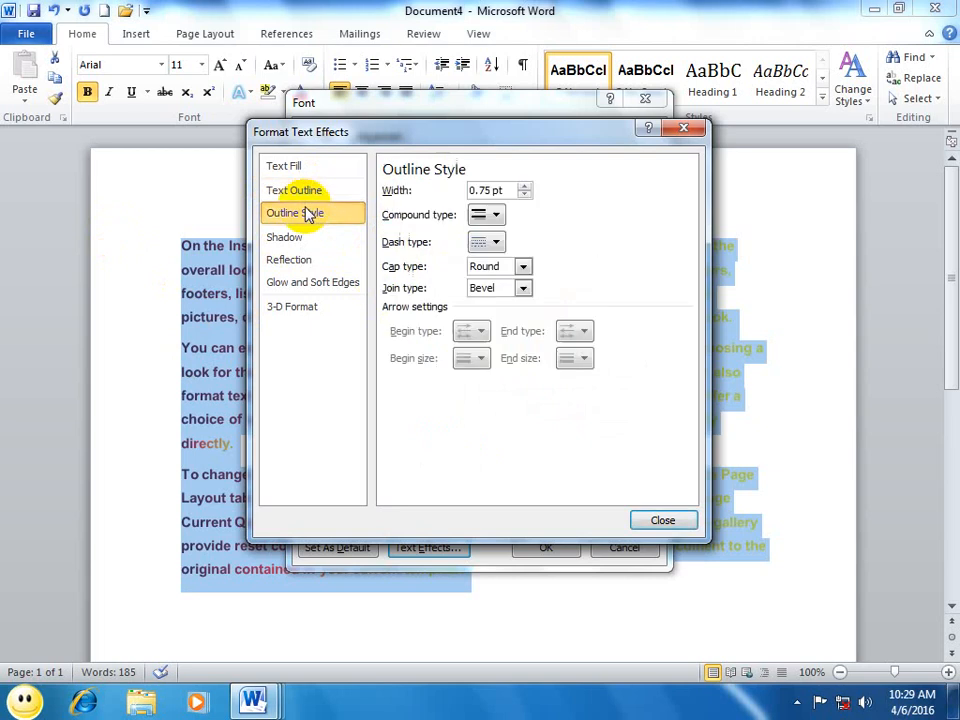
click(487, 214)
click(503, 295)
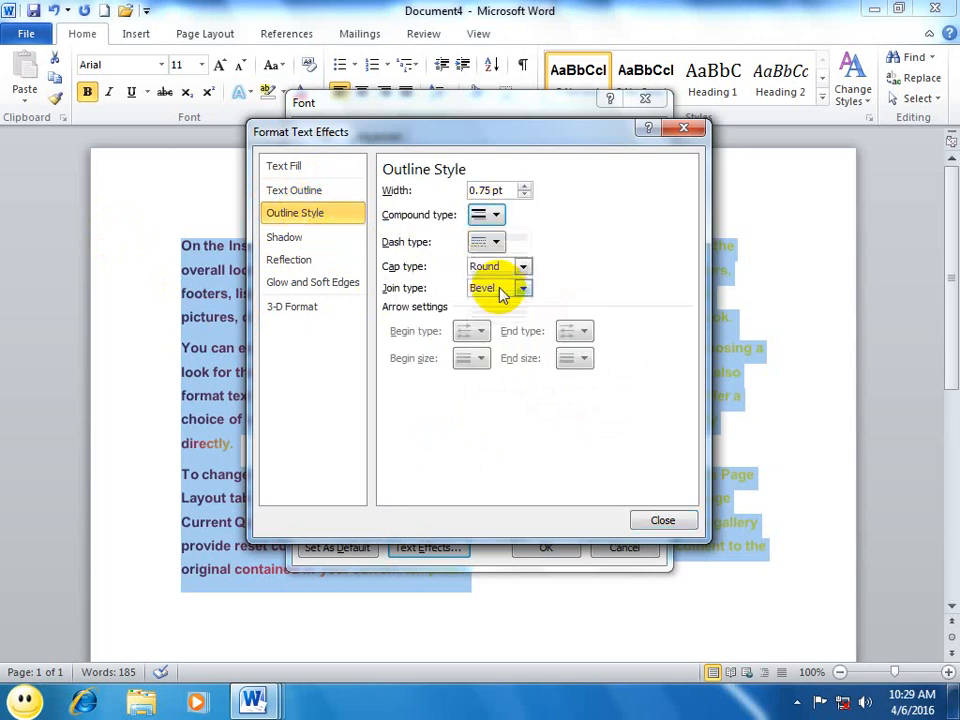
Step: Look through the shadow, reflection and glow options, give the text bottom and top bevel presets in its 3-D format, and apply the effects
click(289, 237)
click(275, 260)
click(303, 285)
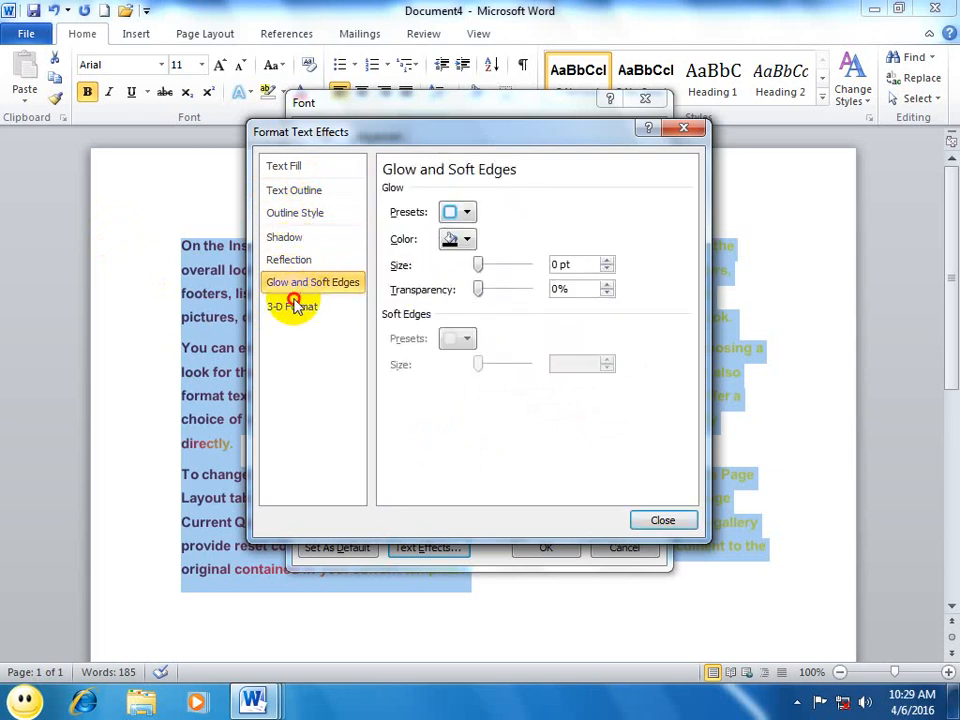
click(290, 305)
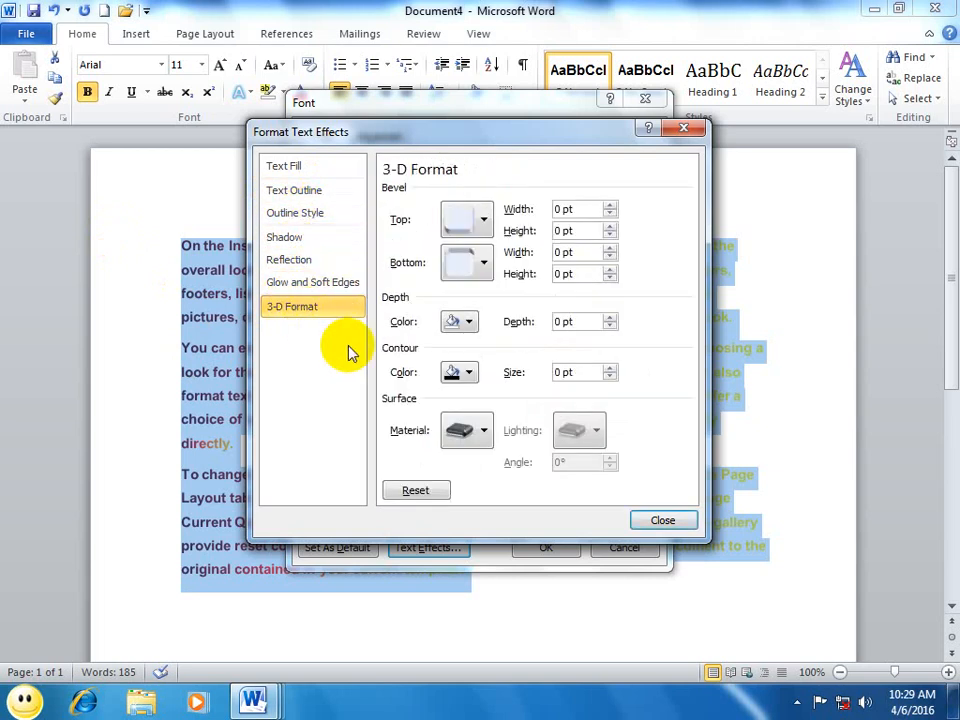
click(466, 262)
click(520, 440)
click(470, 225)
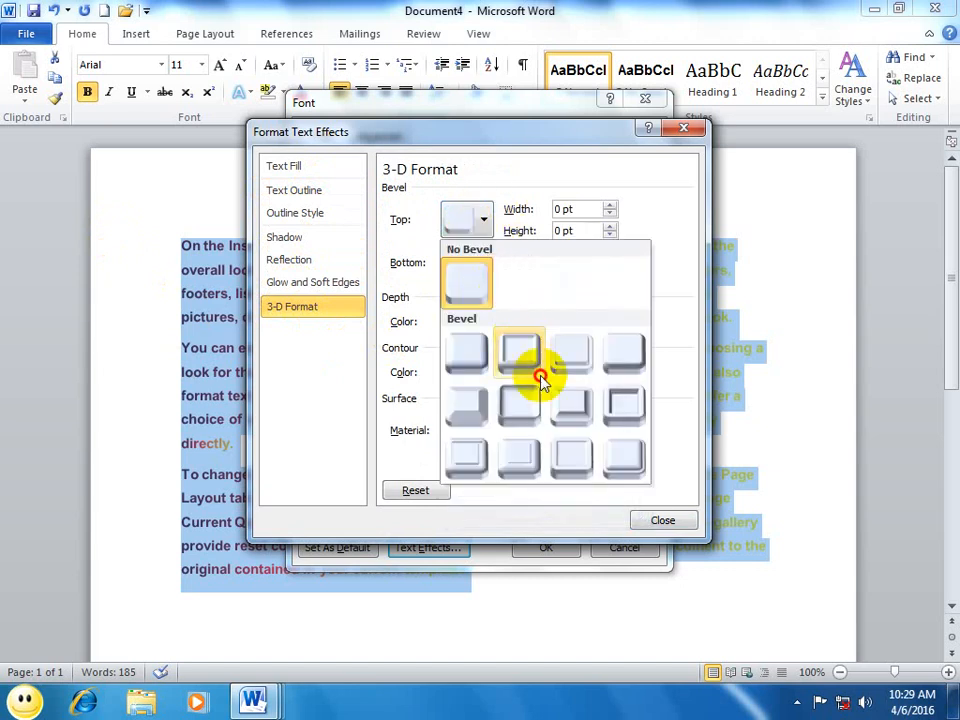
click(538, 370)
click(668, 521)
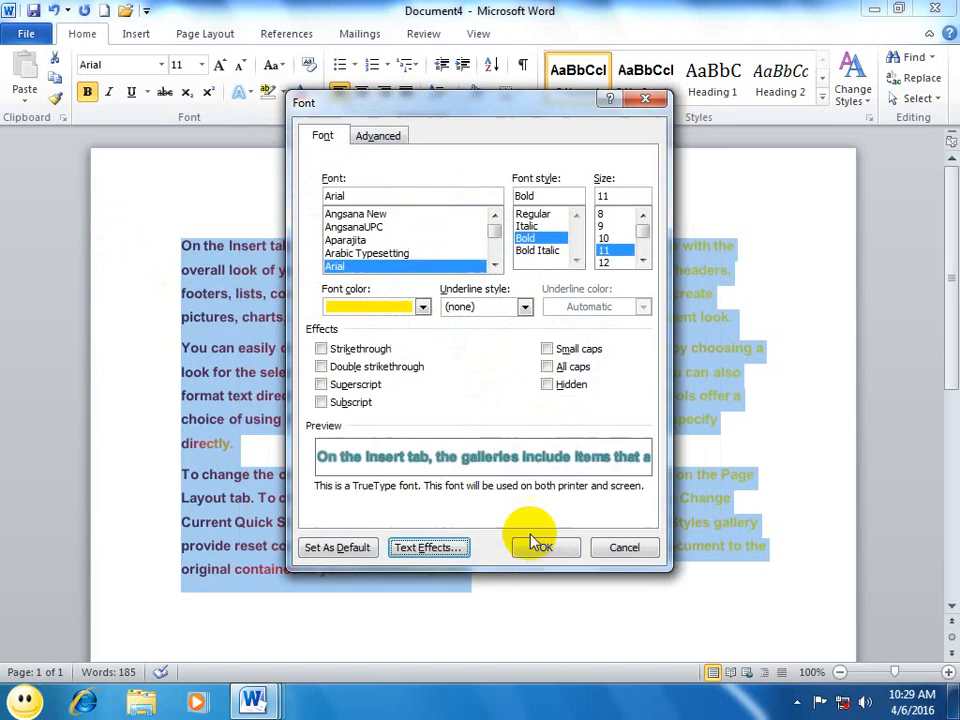
click(538, 548)
click(579, 574)
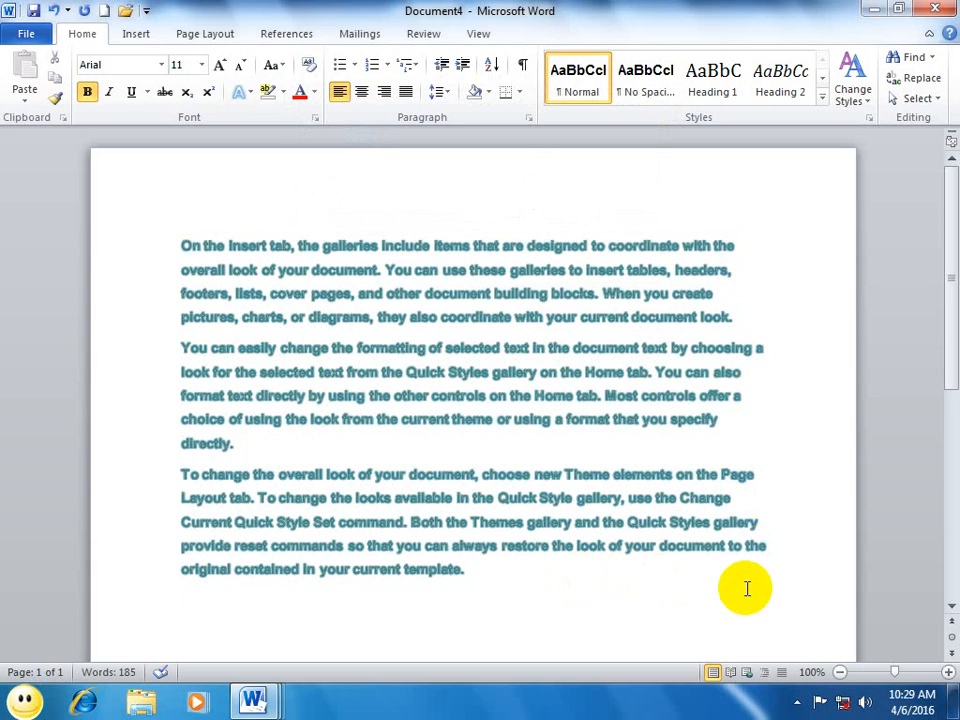
Step: Examine the character spacing and OpenType options in the advanced font settings
click(316, 118)
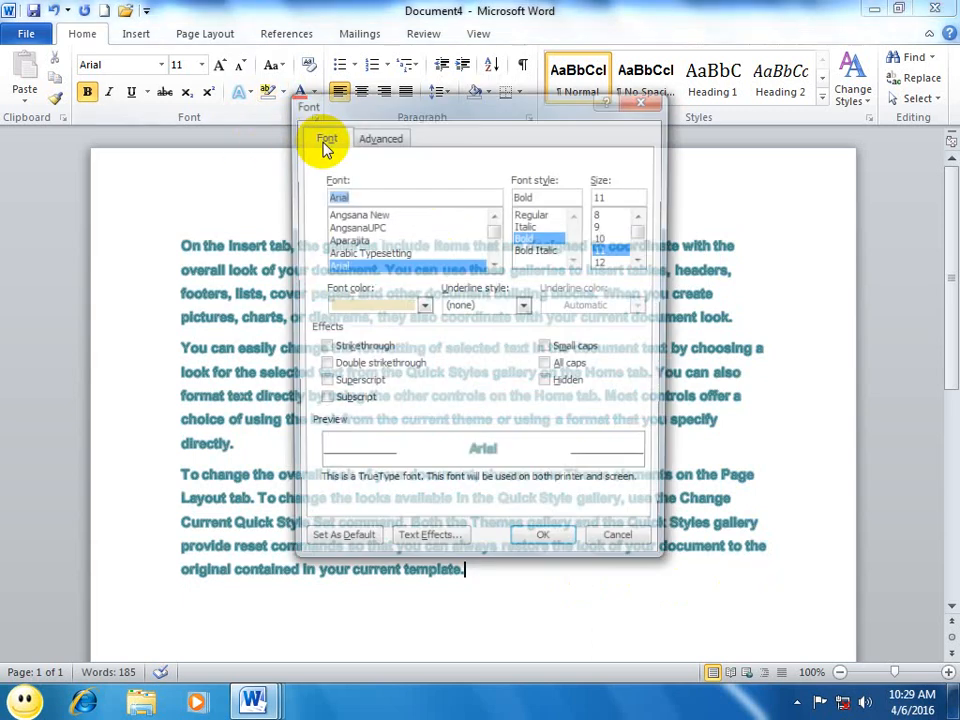
click(378, 134)
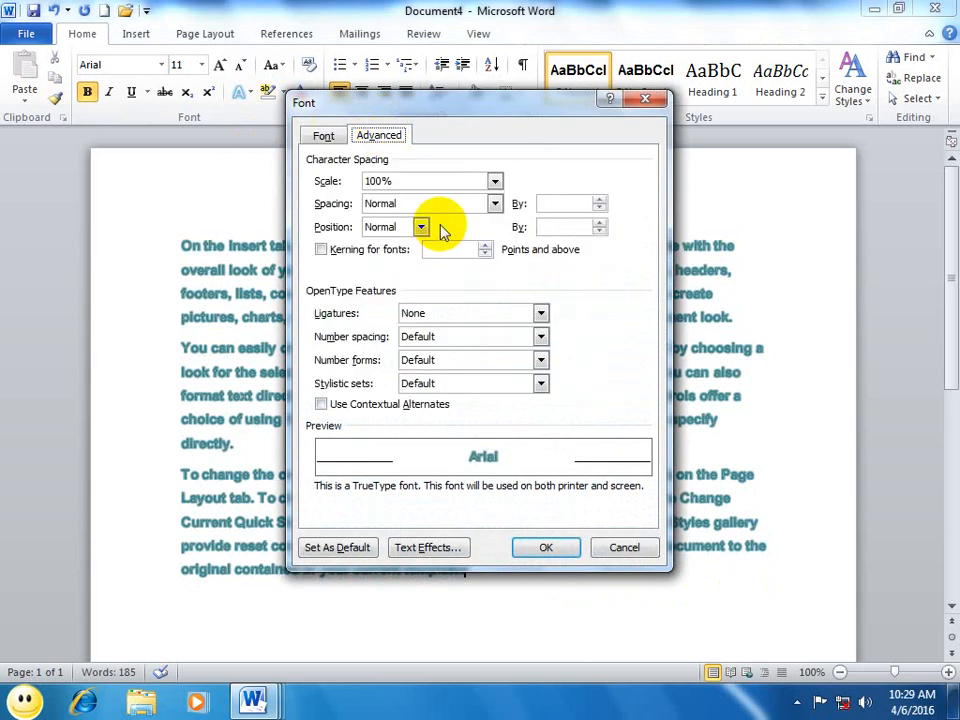
click(625, 548)
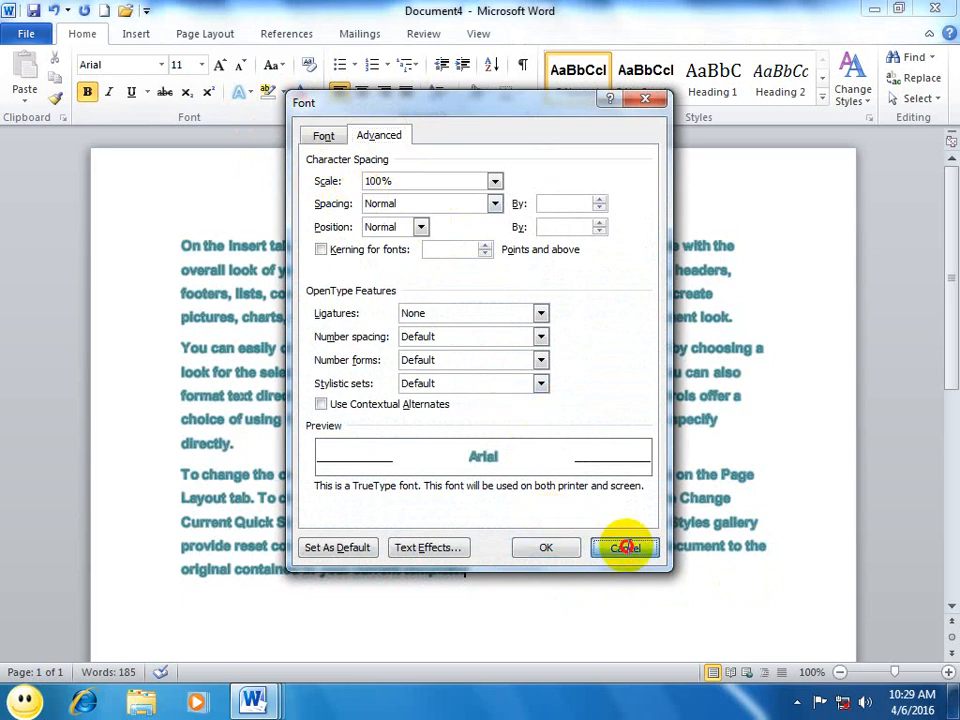
Step: Create a new blank document and enter the word Pakistan on the first line
key(ctrl+n)
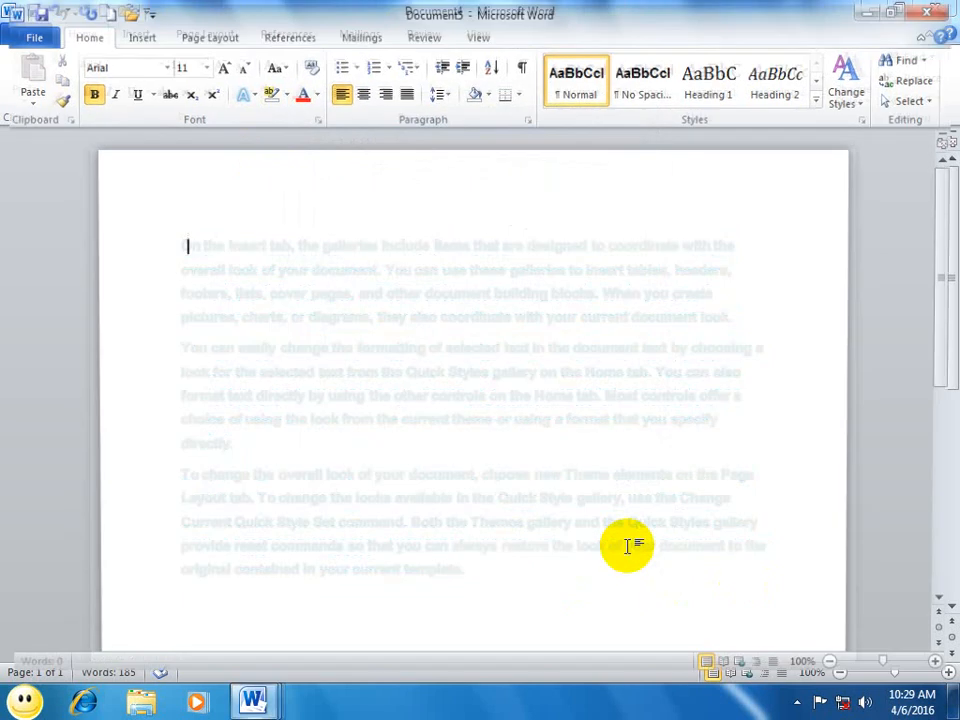
text(p)
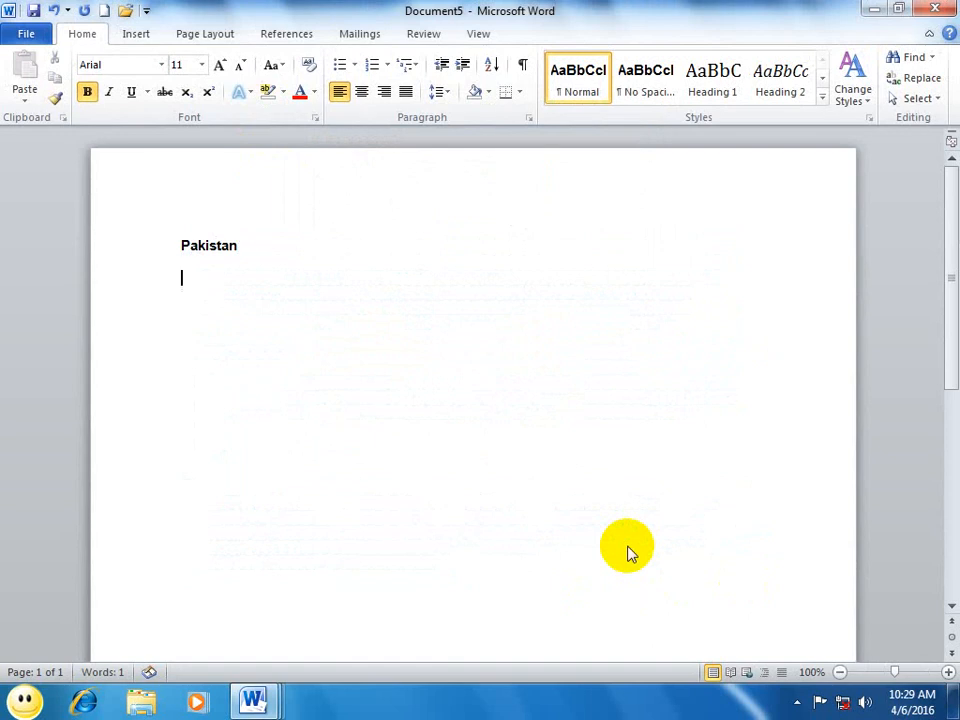
Step: Enlarge the word Pakistan to 29 pt and center it on the page
drag(261, 266, 3, 242)
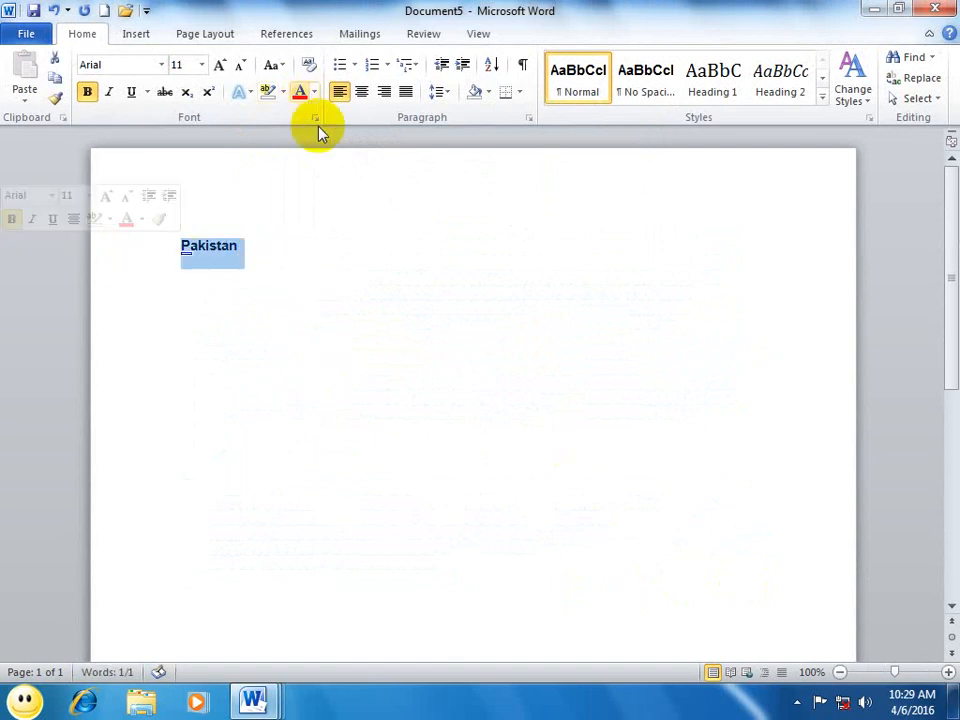
key(ctrl+bracketright)
key(ctrl+bracketright)
key(ctrl+bracketright)
key(ctrl+bracketright)
key(ctrl+bracketright)
key(ctrl+bracketright)
key(ctrl+bracketright)
key(ctrl+bracketright)
key(ctrl+bracketright)
key(ctrl+bracketright)
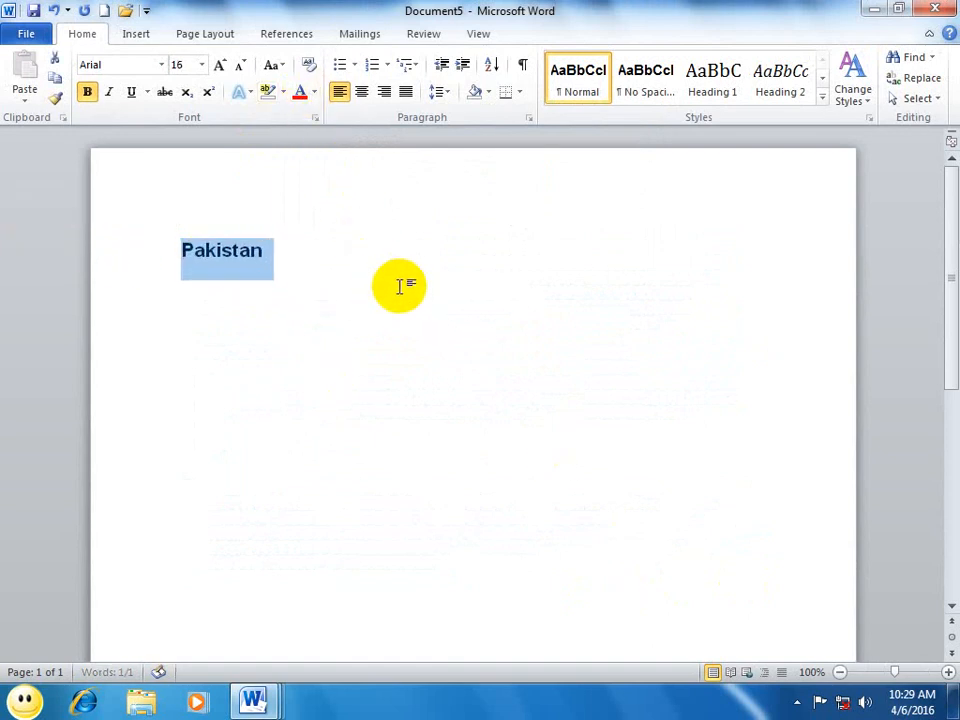
key(ctrl+bracketright)
key(ctrl+bracketright)
key(ctrl+bracketright)
key(ctrl+bracketright)
key(ctrl+bracketright)
key(ctrl+bracketright)
key(ctrl+bracketright)
key(ctrl+bracketright)
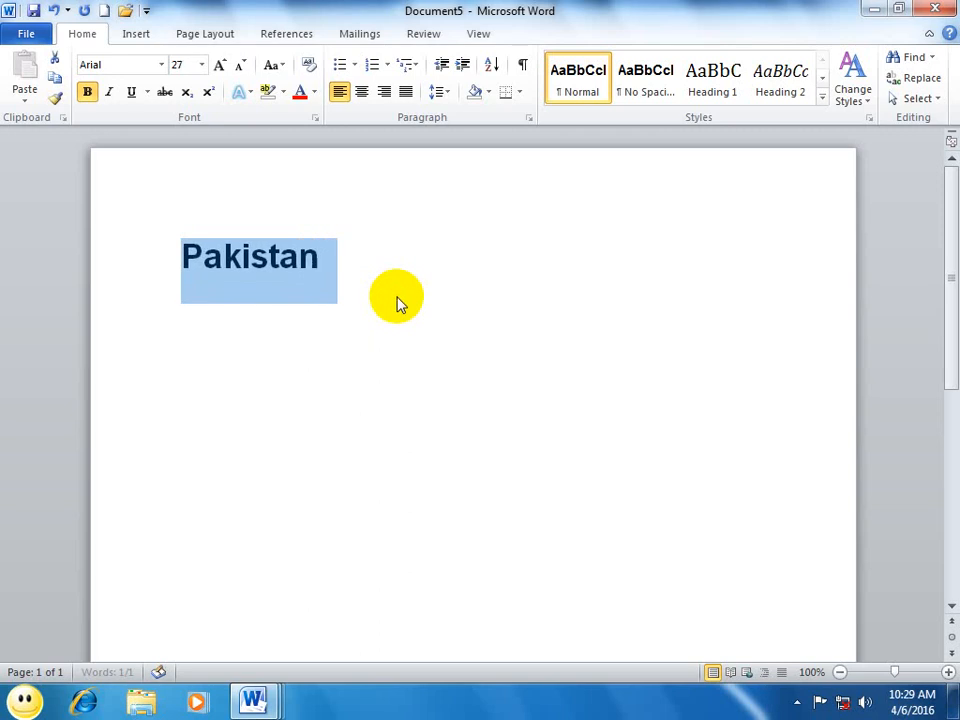
key(ctrl+e)
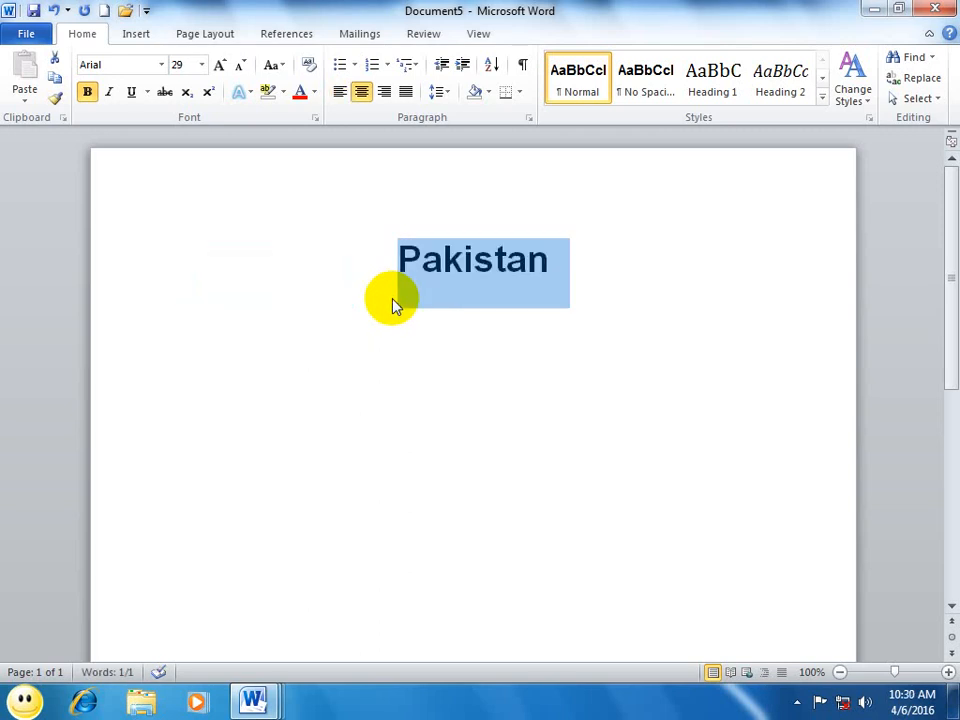
Step: Scale the characters of the word Pakistan to 200% in the advanced font settings
click(315, 118)
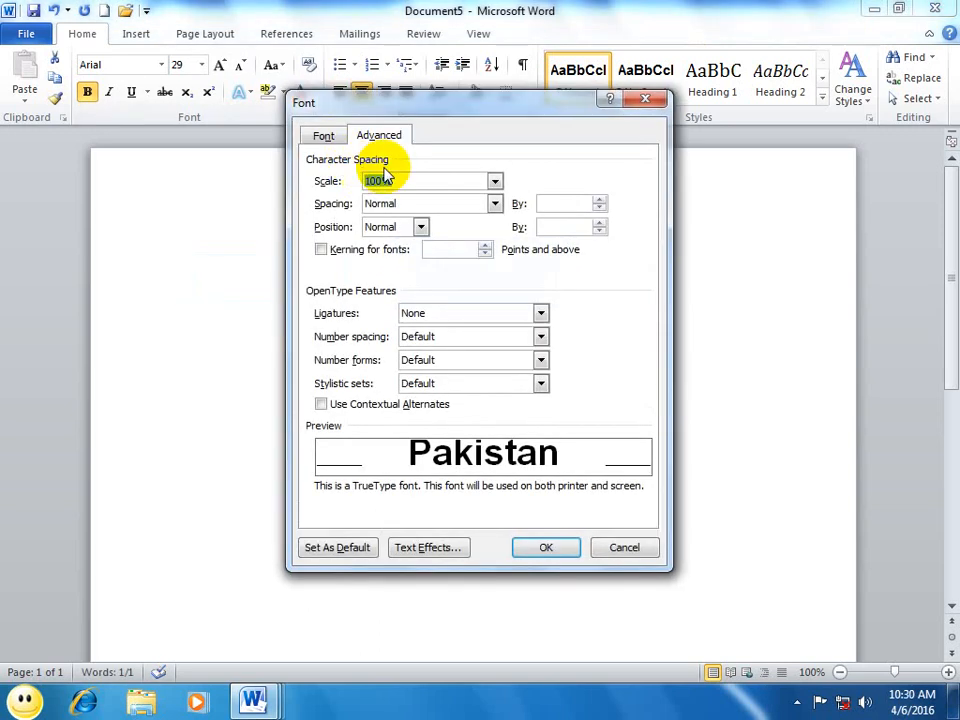
click(485, 183)
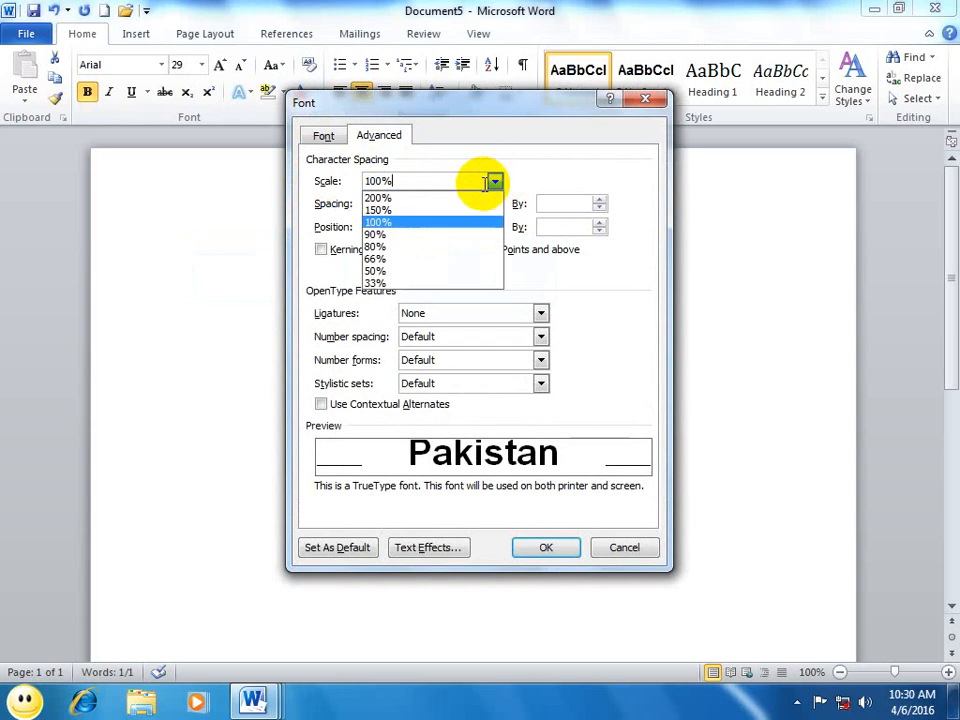
click(390, 196)
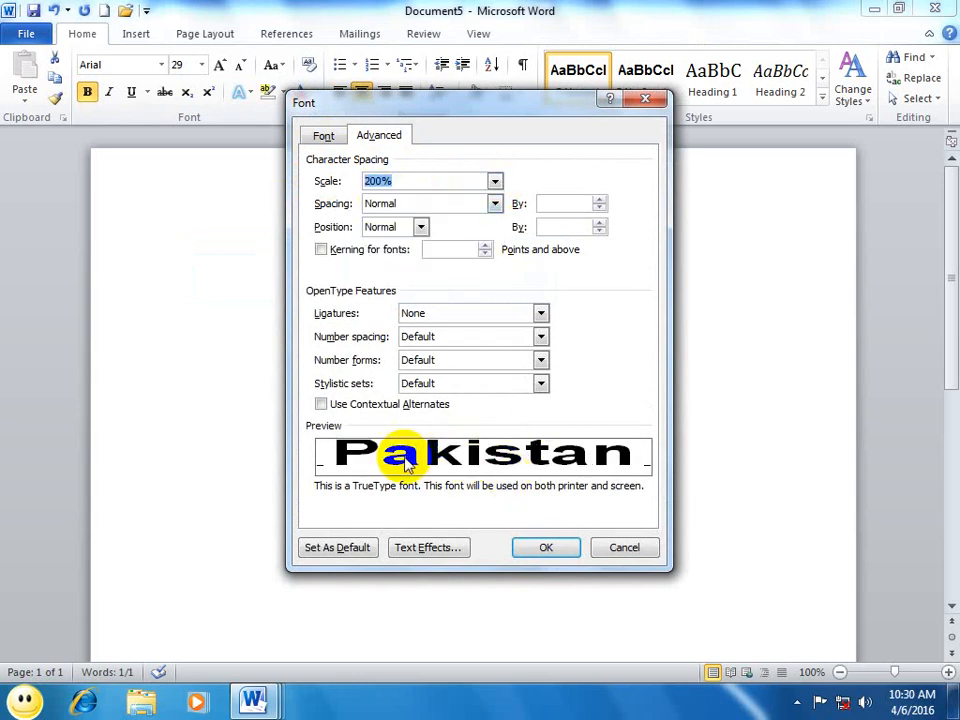
click(548, 546)
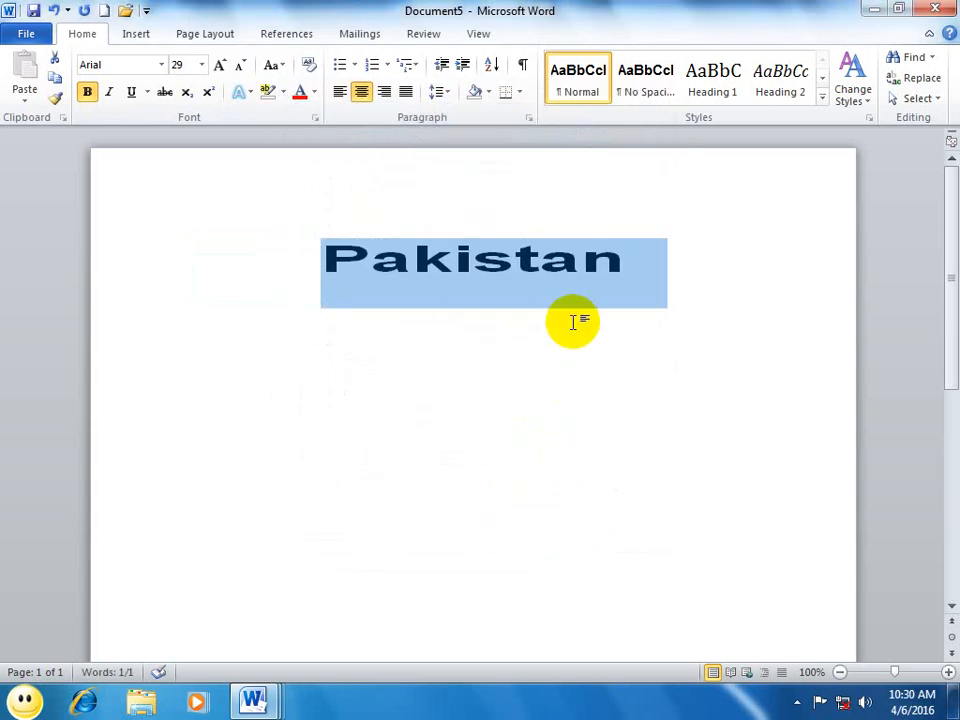
Step: Set the character scale of the word Pakistan to 50%
click(314, 118)
click(495, 181)
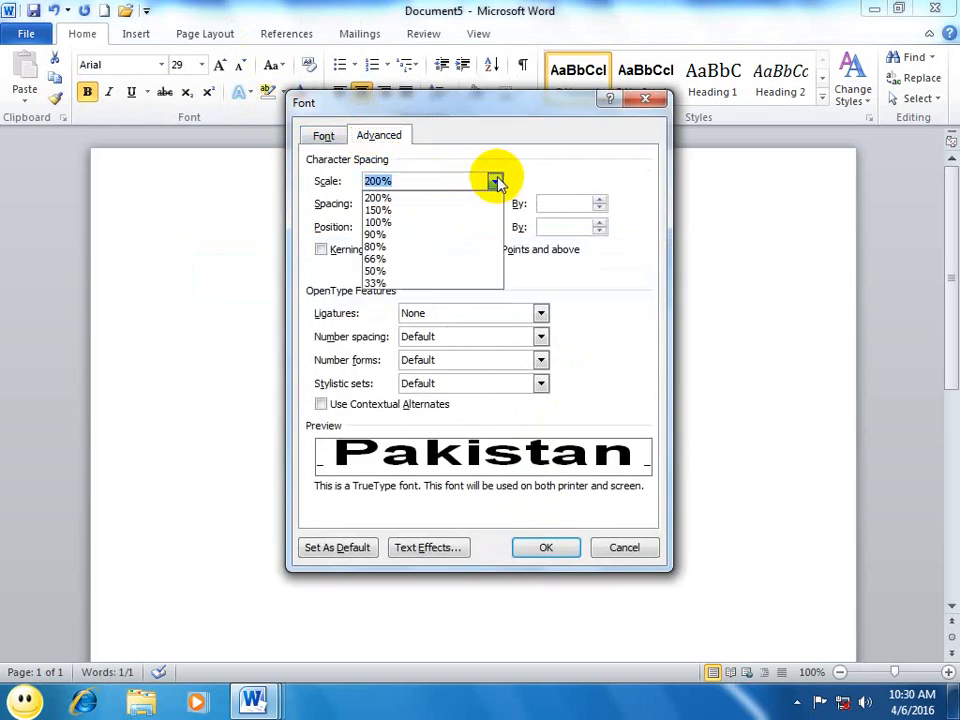
click(375, 271)
click(550, 552)
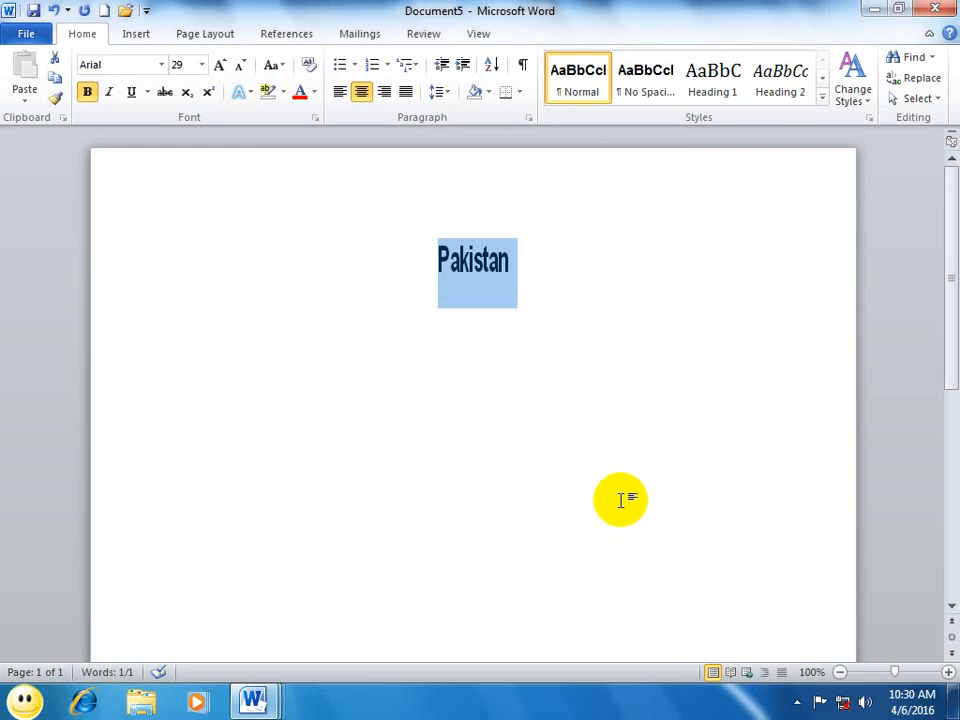
Step: Return the character scale of the word Pakistan to 100%
click(316, 115)
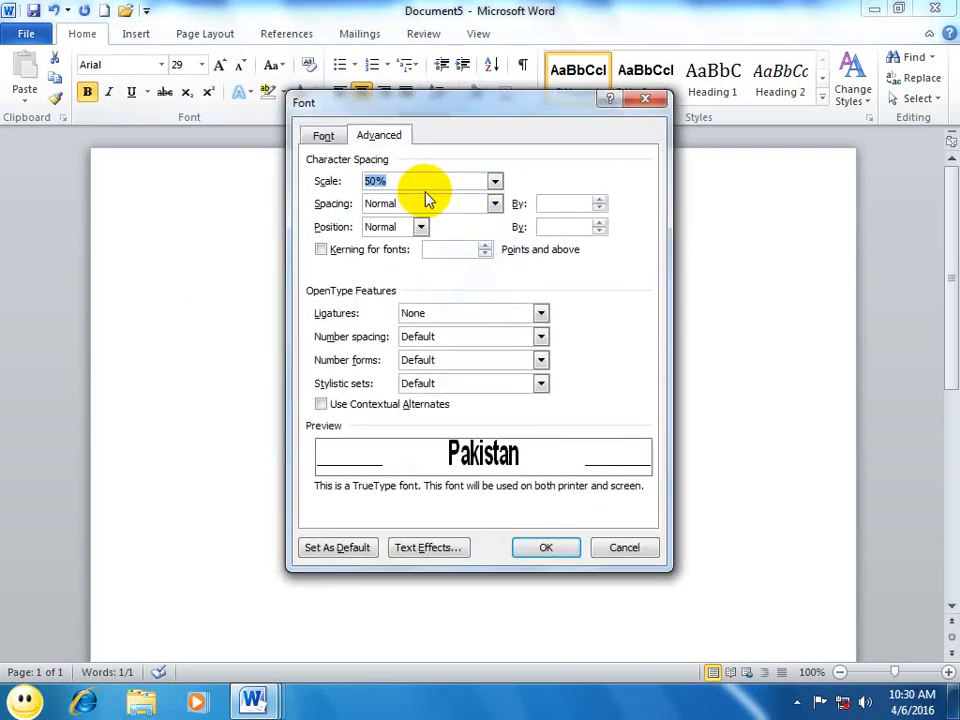
click(493, 181)
click(376, 222)
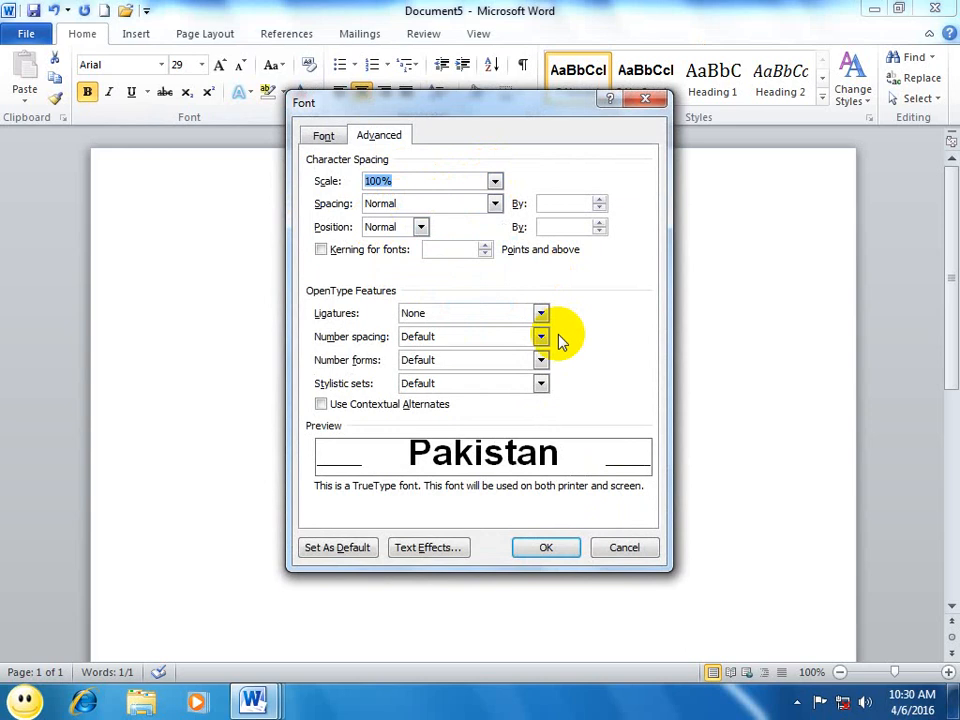
Step: Set the character spacing of the word Pakistan to Expanded by 4.2 pt and apply it
click(407, 203)
click(390, 232)
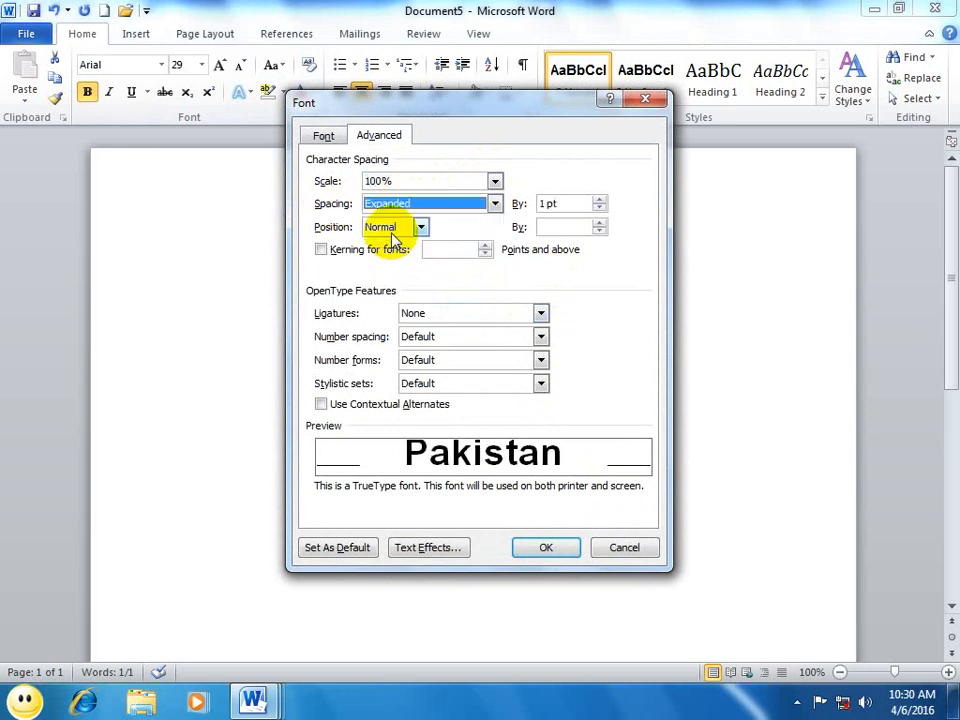
click(599, 199)
click(599, 199)
click(599, 199)
click(598, 200)
click(598, 200)
click(598, 200)
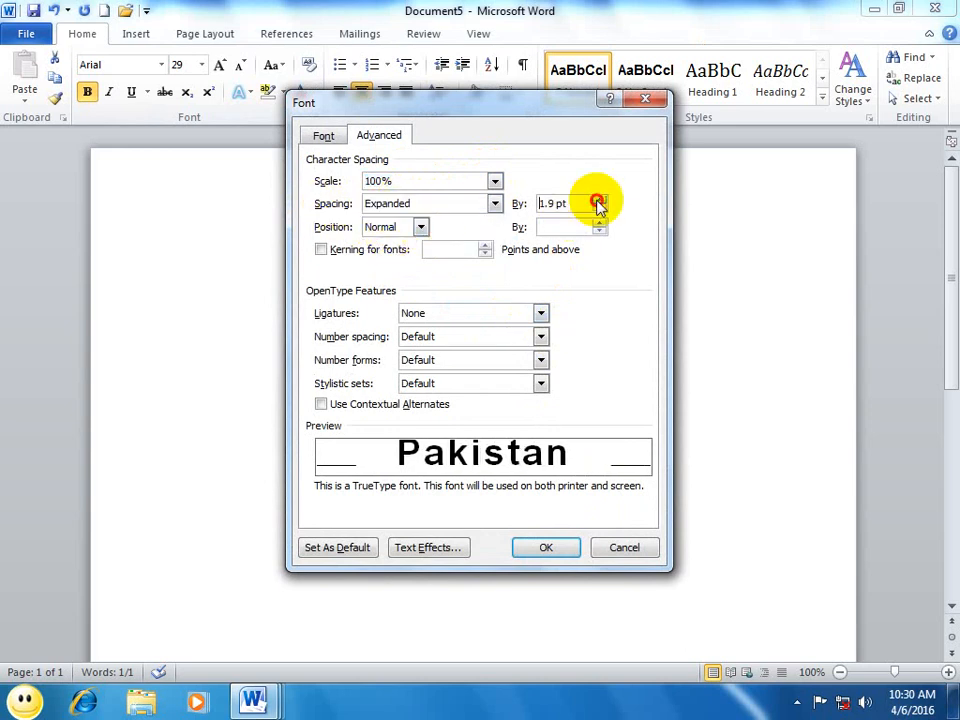
click(598, 200)
click(598, 200)
click(598, 200)
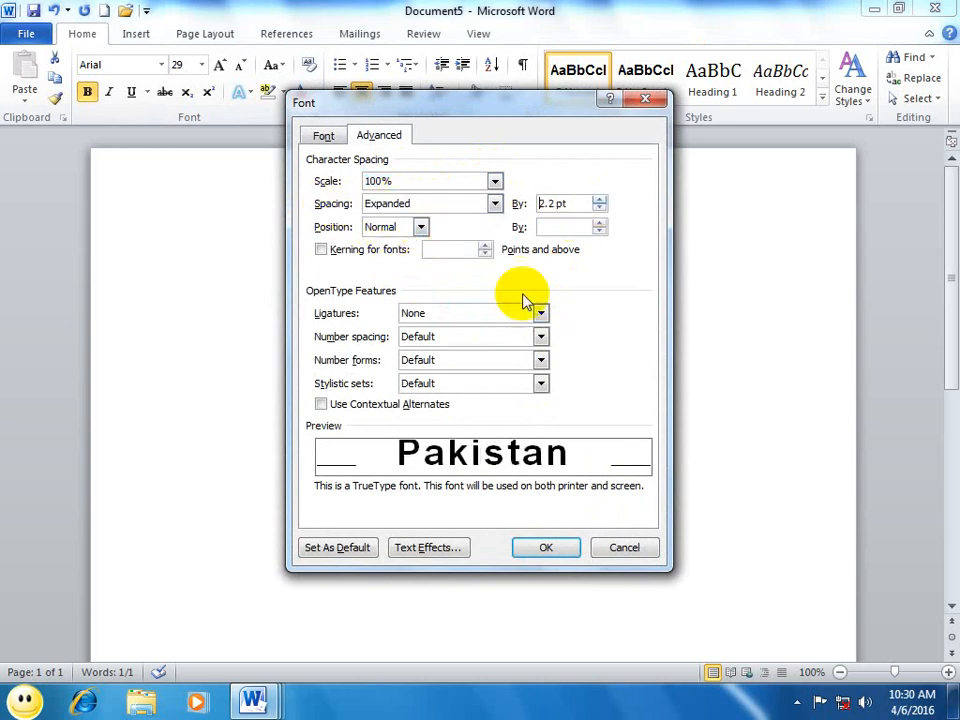
click(599, 199)
click(599, 199)
click(599, 199)
click(599, 199)
click(599, 199)
click(599, 199)
click(599, 199)
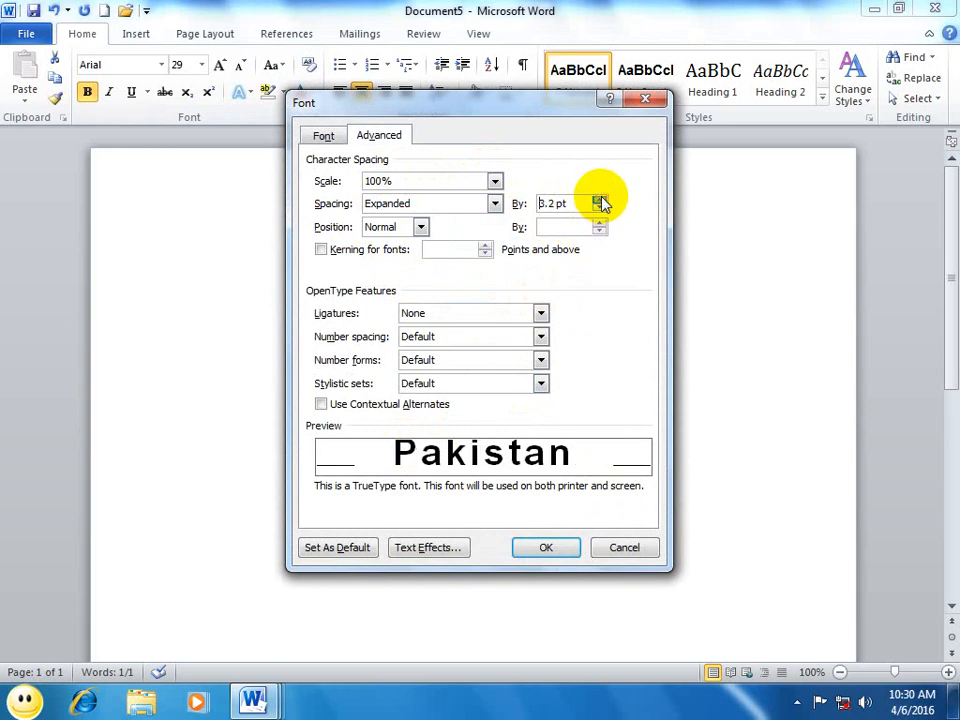
click(599, 199)
click(599, 199)
click(599, 199)
click(599, 199)
click(599, 199)
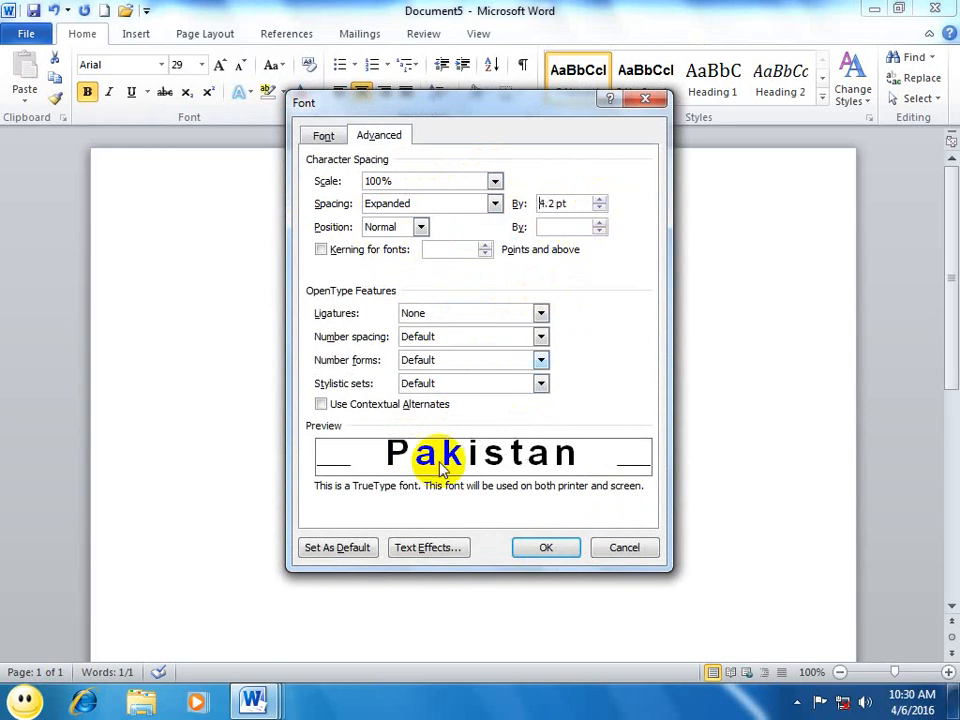
click(546, 546)
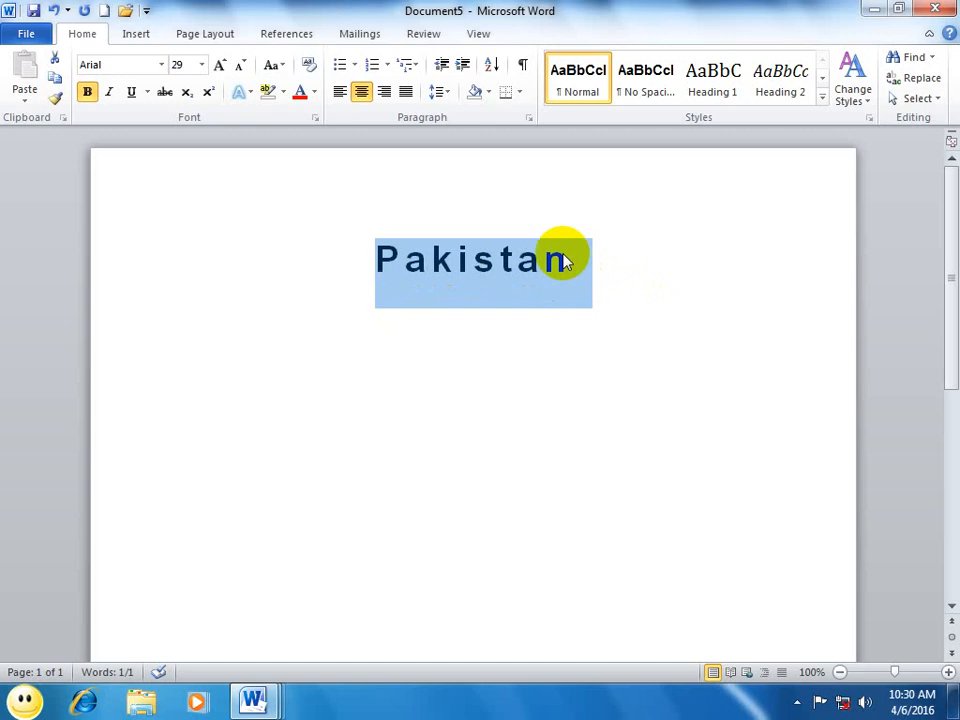
Step: Change the character spacing of the word Pakistan to Condensed by 5.8 pt and apply it
click(315, 118)
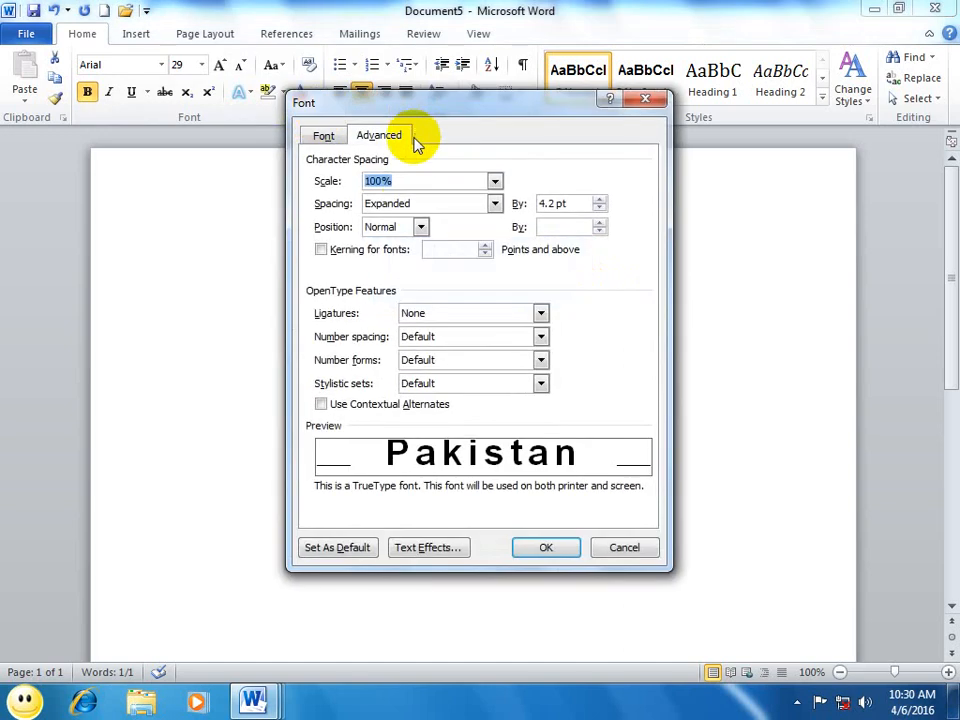
click(405, 205)
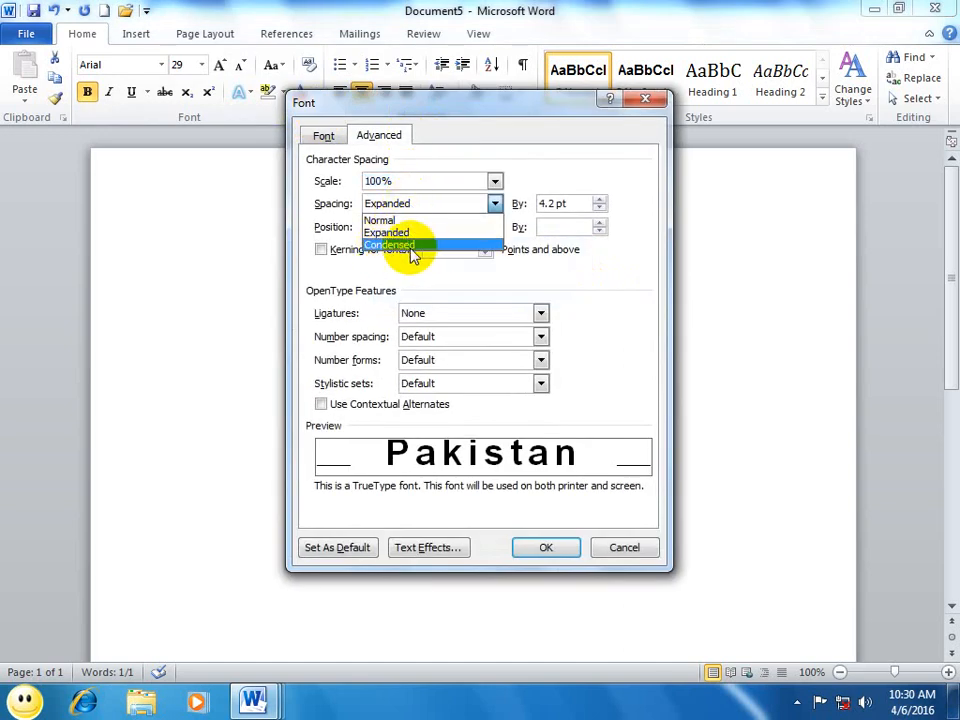
click(410, 248)
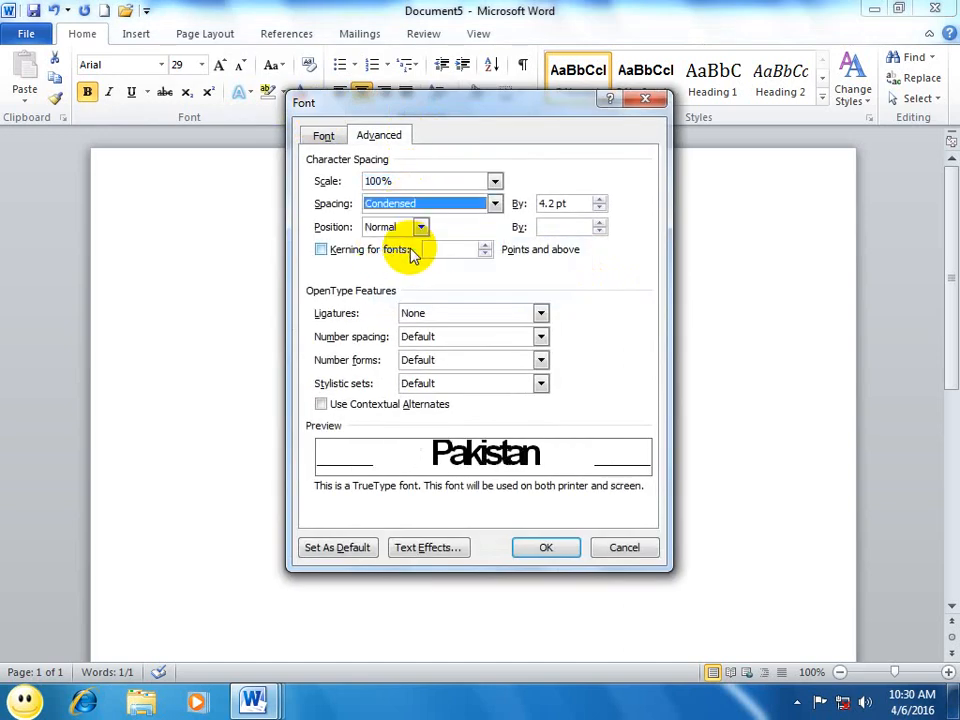
click(598, 209)
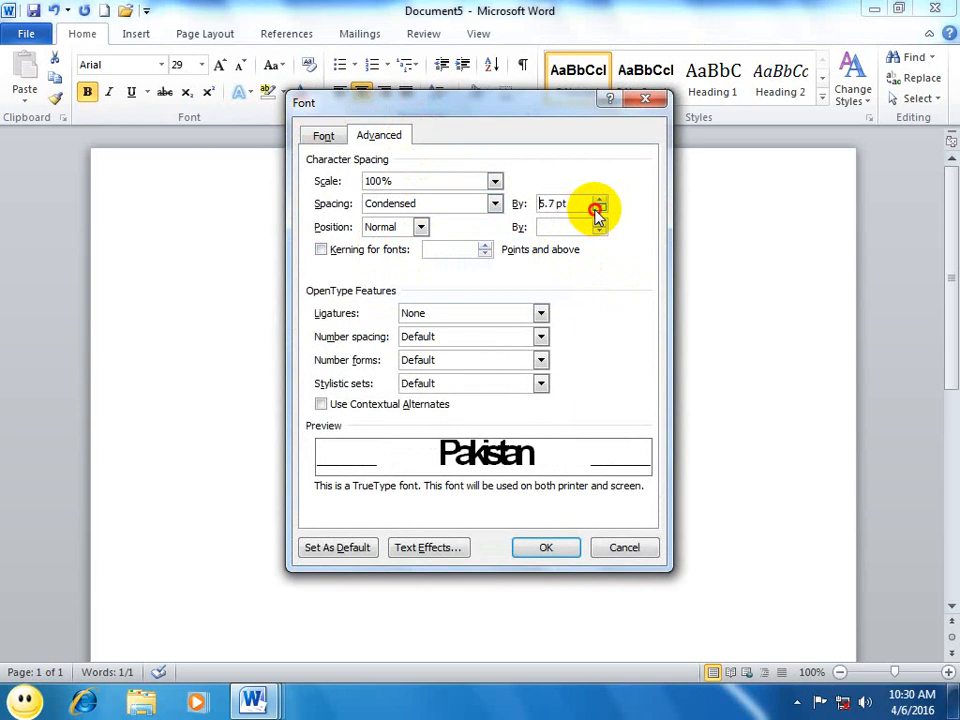
click(598, 209)
click(546, 545)
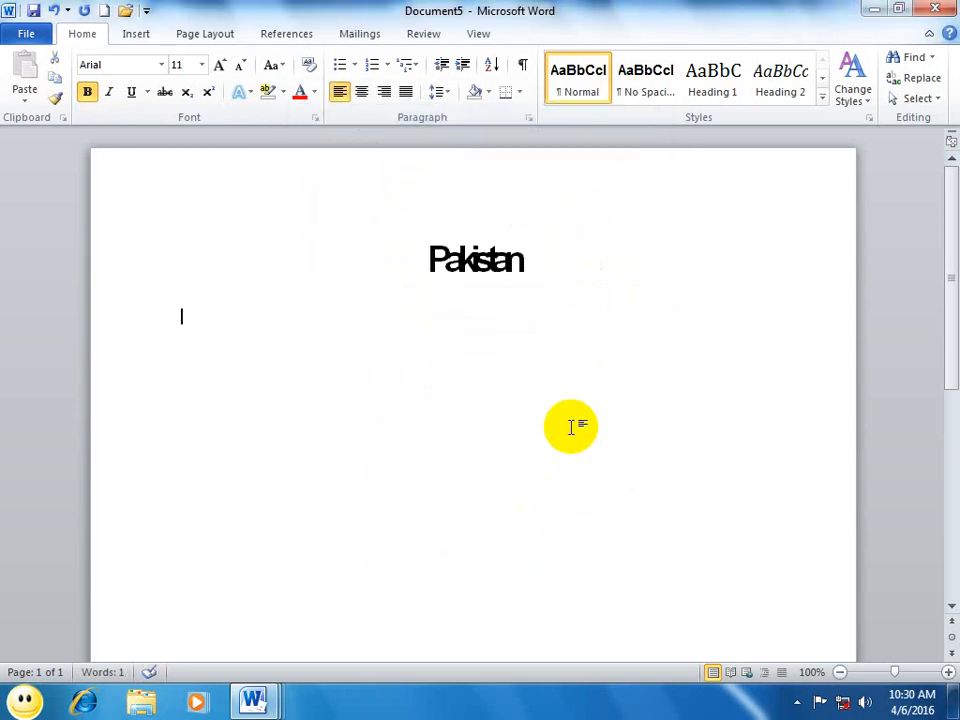
Step: Try Raised and Lowered positions by 3 pt and kerning for fonts on the word Pakistan, and discard the settings
drag(547, 269, 367, 262)
click(316, 116)
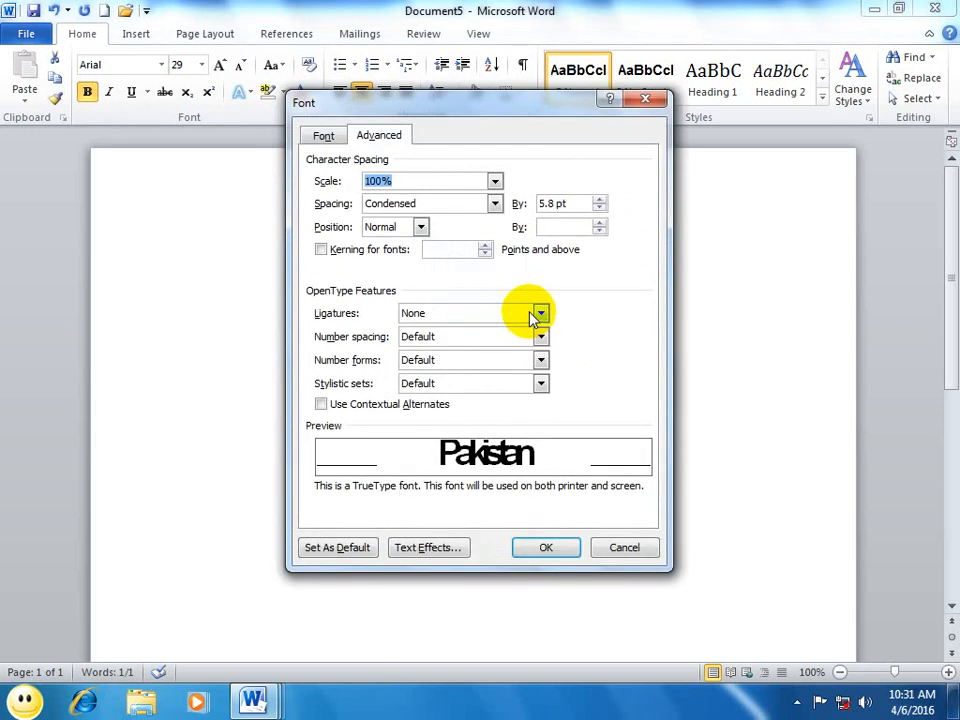
click(420, 227)
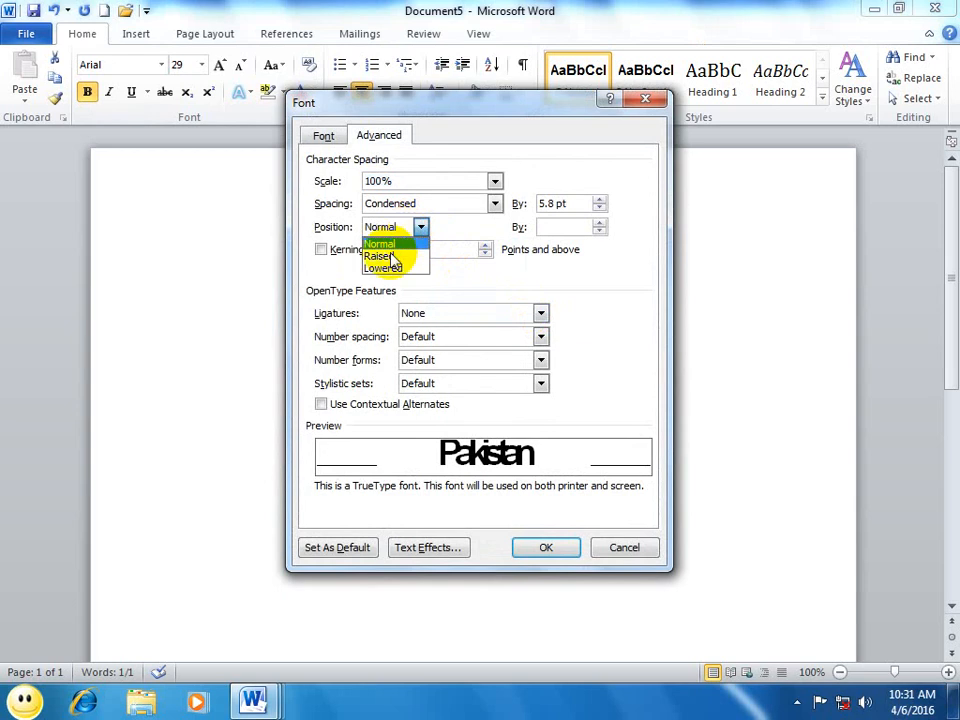
click(390, 256)
click(400, 227)
click(396, 266)
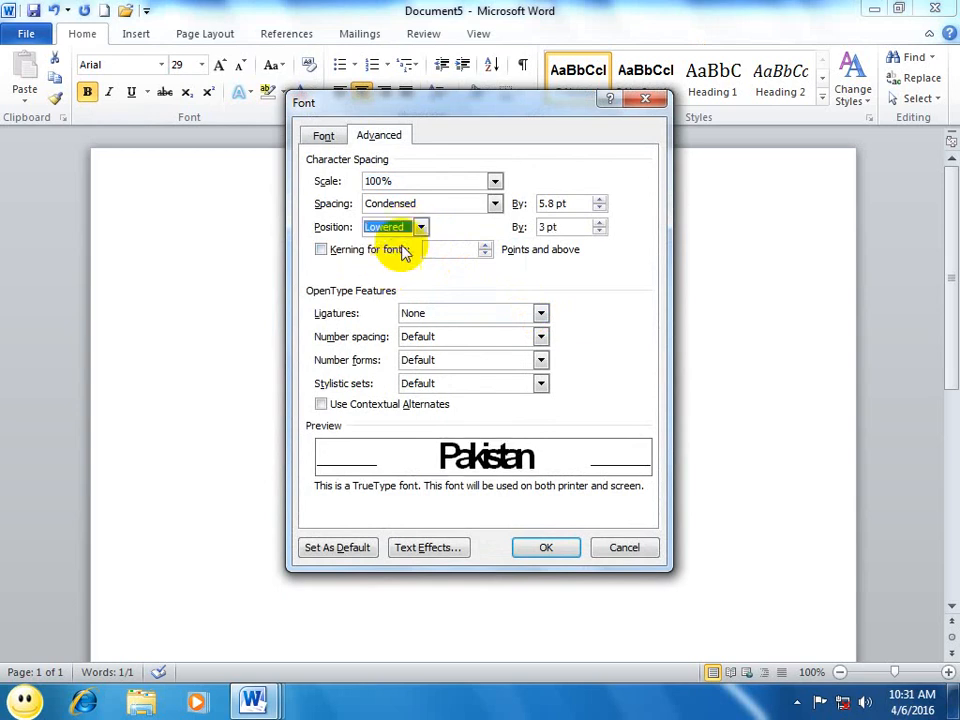
click(420, 227)
click(391, 253)
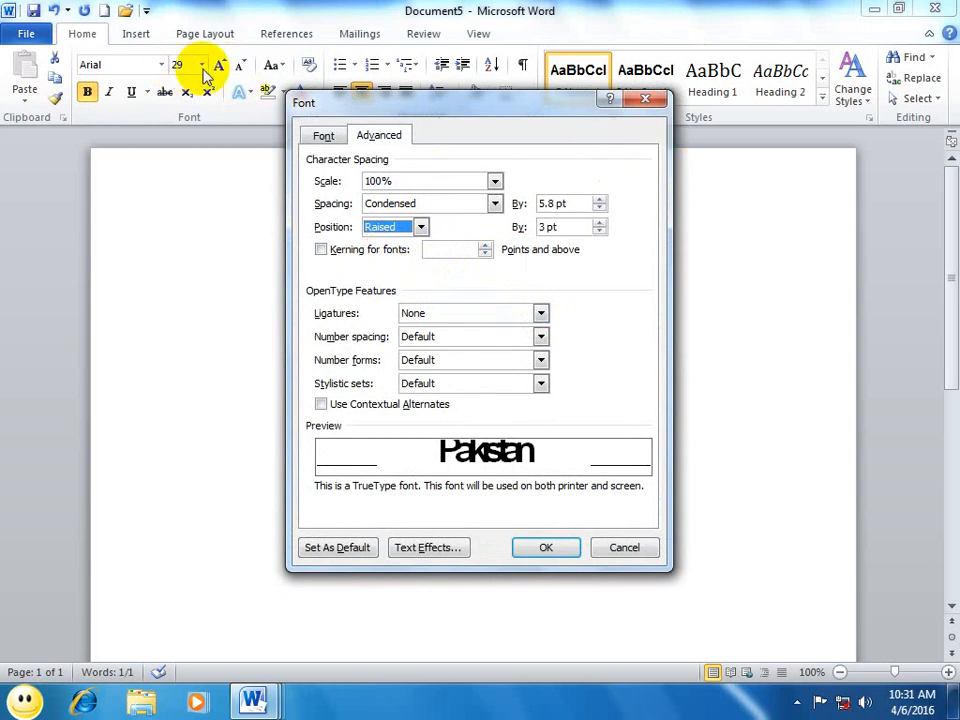
click(338, 252)
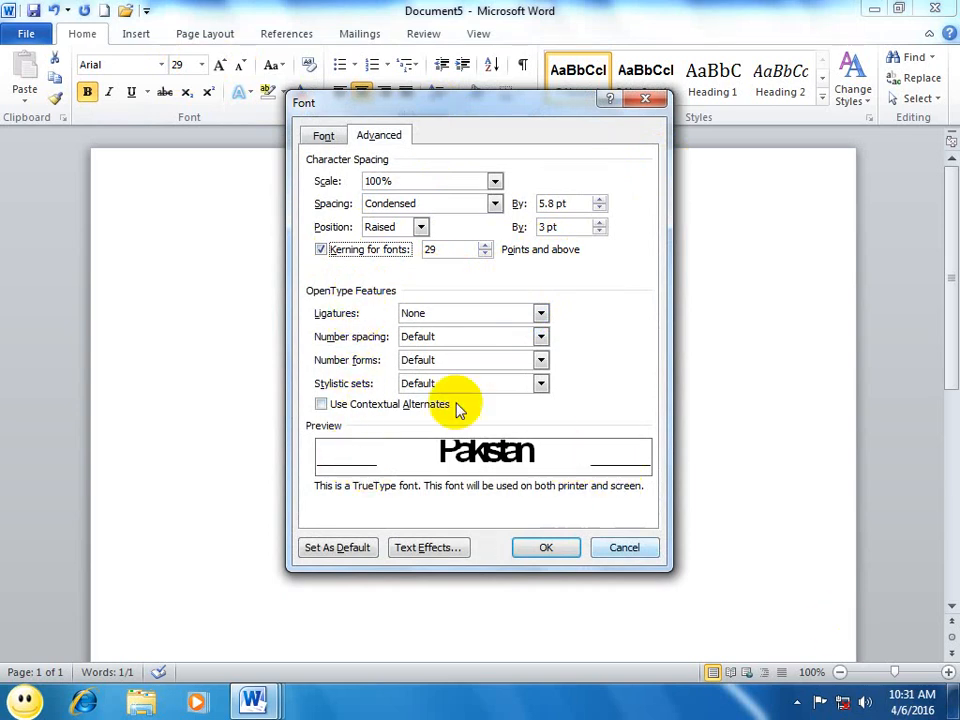
click(622, 546)
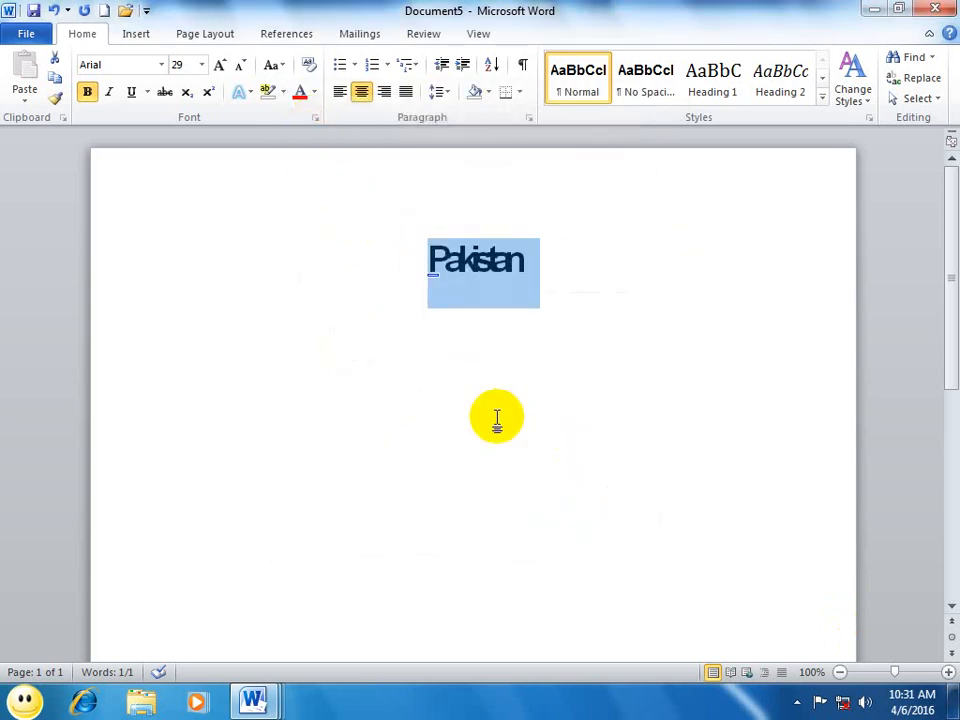
Step: Create a new blank document and enter the line "Wel come to epistemics college"
key(ctrl+n)
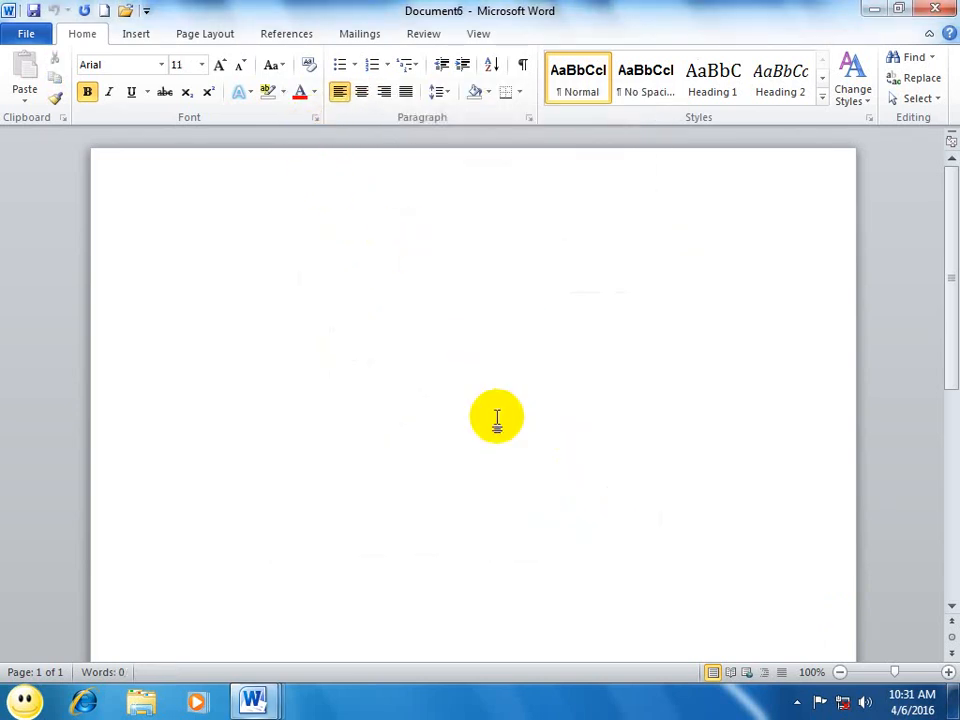
text(cm)
key(BackSpace)
key(BackSpace)
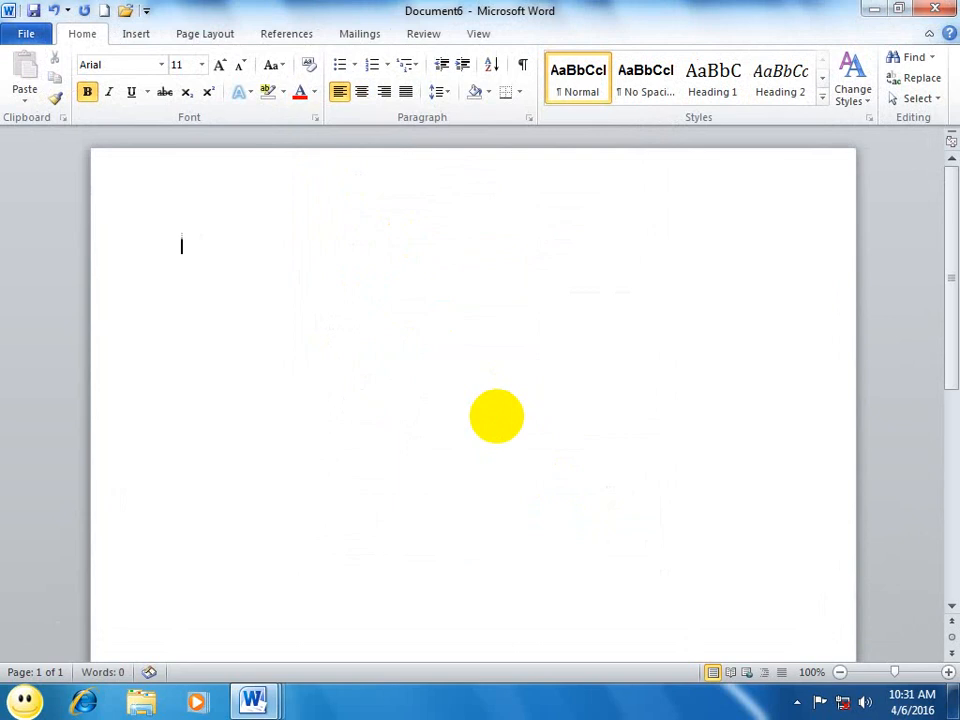
text(wel come to)
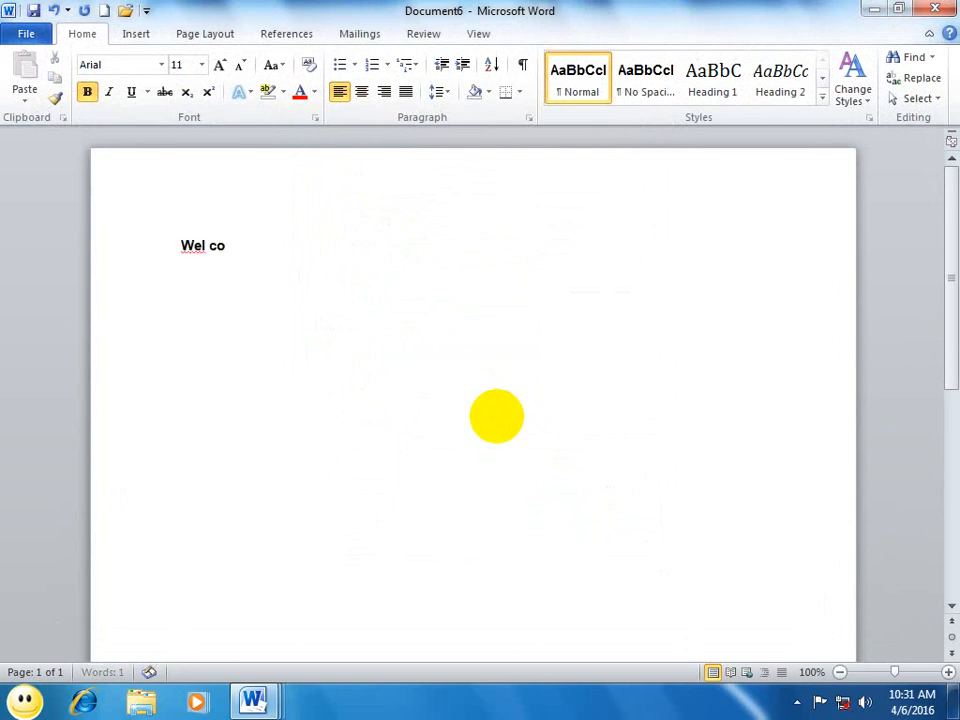
text( epistmecis c)
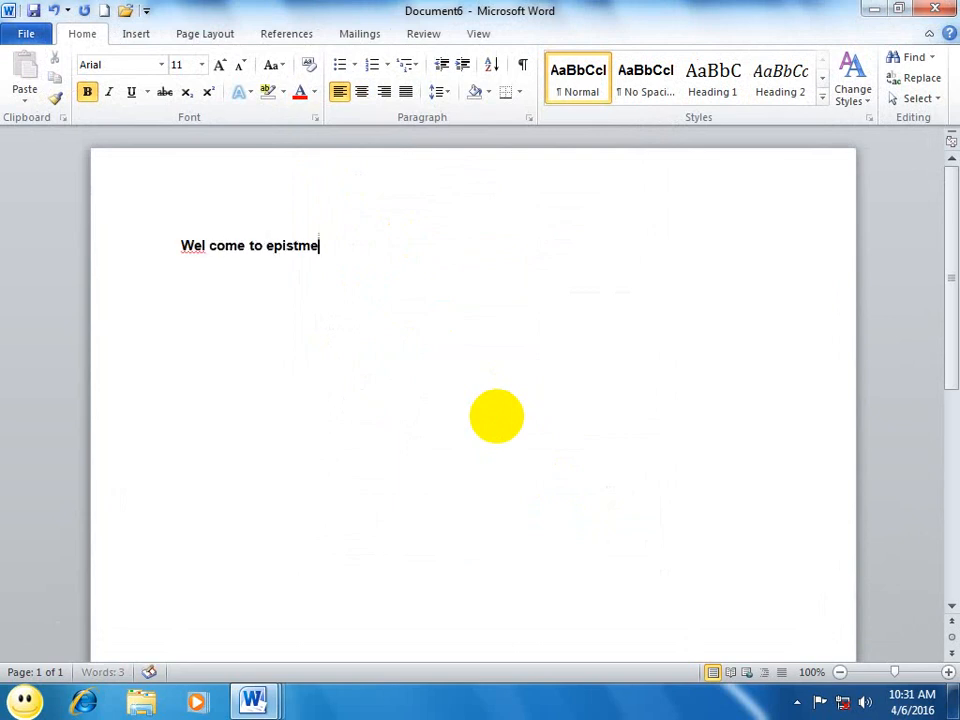
key(BackSpace)
key(BackSpace)
key(BackSpace)
key(BackSpace)
key(BackSpace)
key(BackSpace)
key(BackSpace)
text(u)
key(BackSpace)
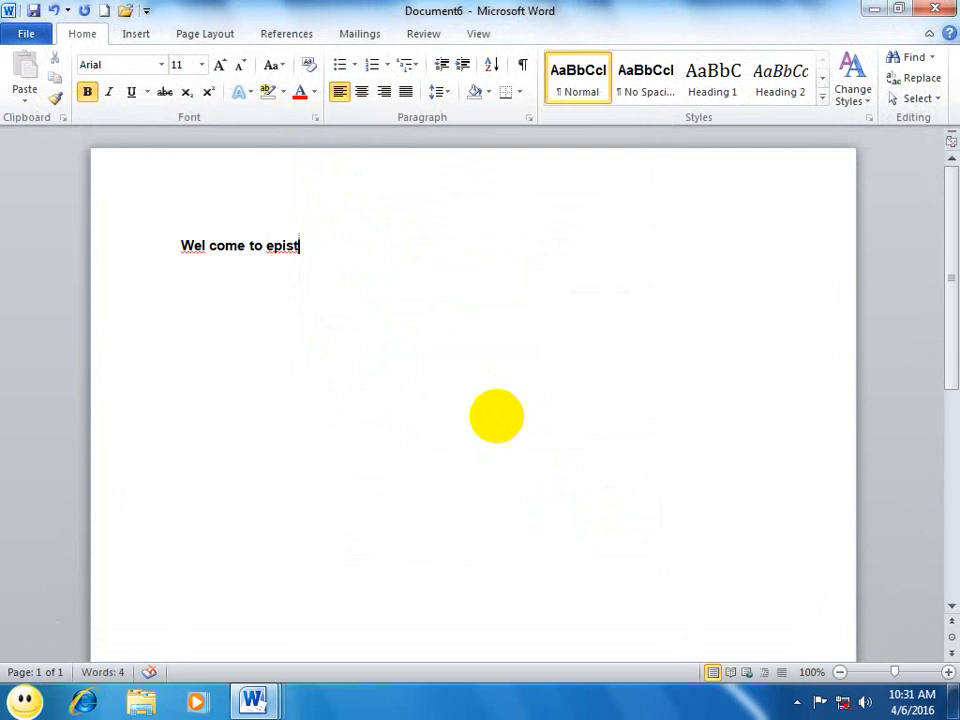
text(emics college)
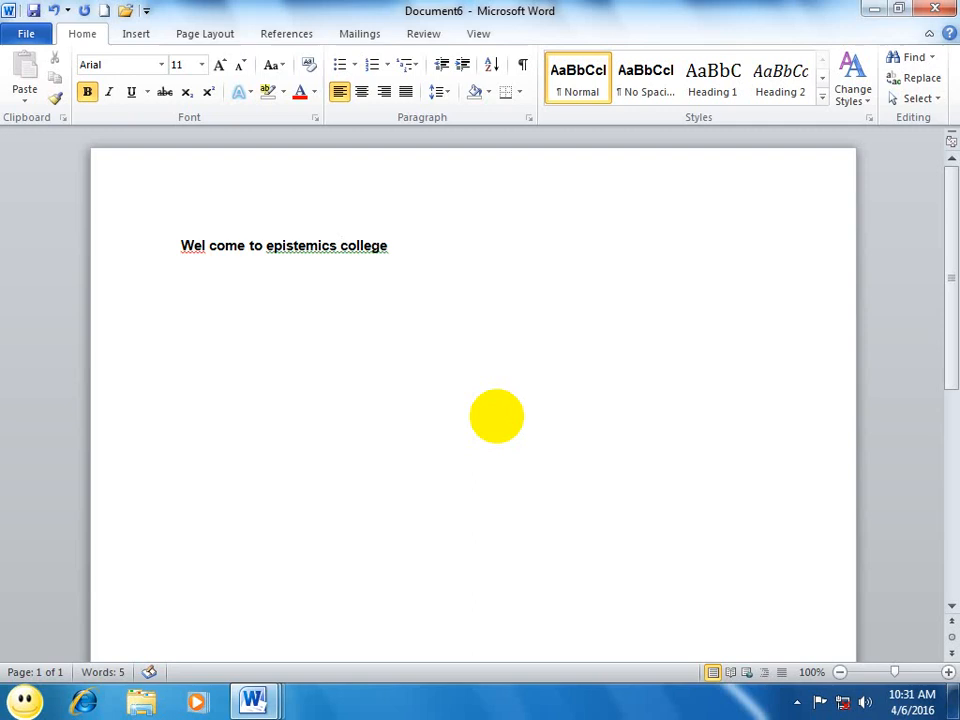
key(Return)
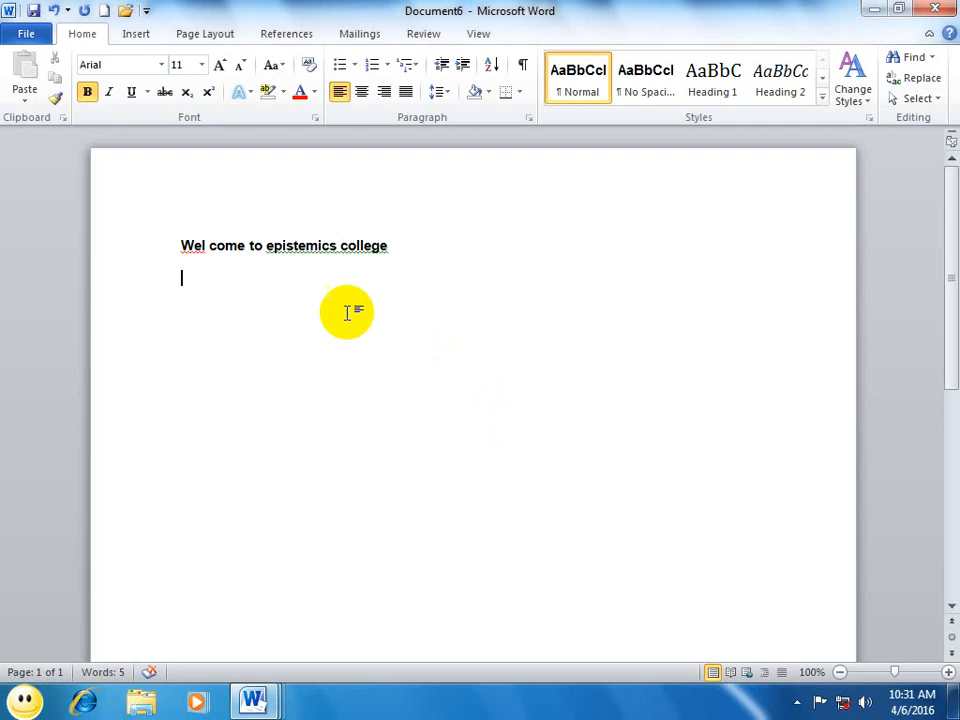
Step: Centre the line "Wel come to epistemics college" and enlarge its font size by four increments
click(64, 257)
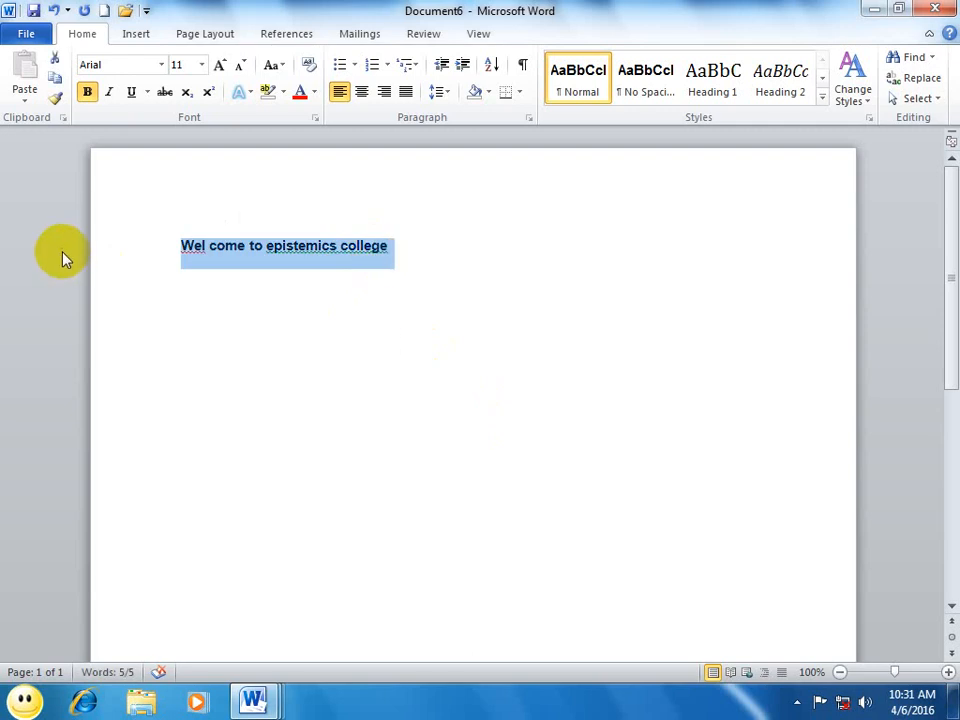
key(ctrl+e)
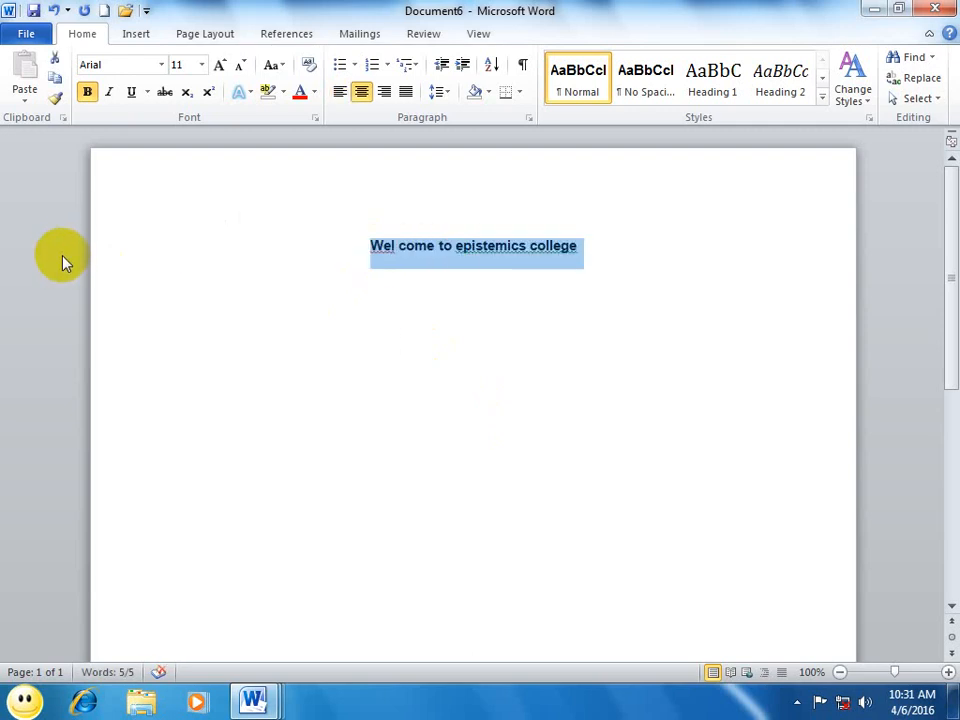
key(ctrl+bracketright)
key(ctrl+bracketright)
key(ctrl+bracketright)
key(ctrl+bracketright)
key(ctrl+bracketright)
key(ctrl+bracketright)
click(229, 353)
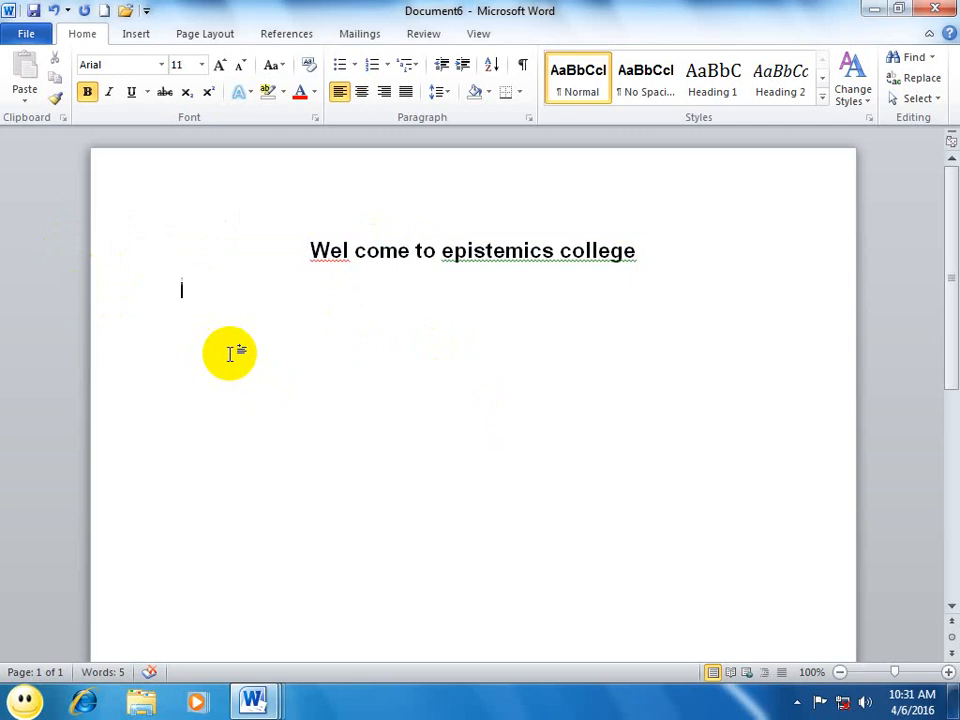
Step: Try an automatic horizontal line made from === under the heading, undo it and erase the characters
text(===)
key(Return)
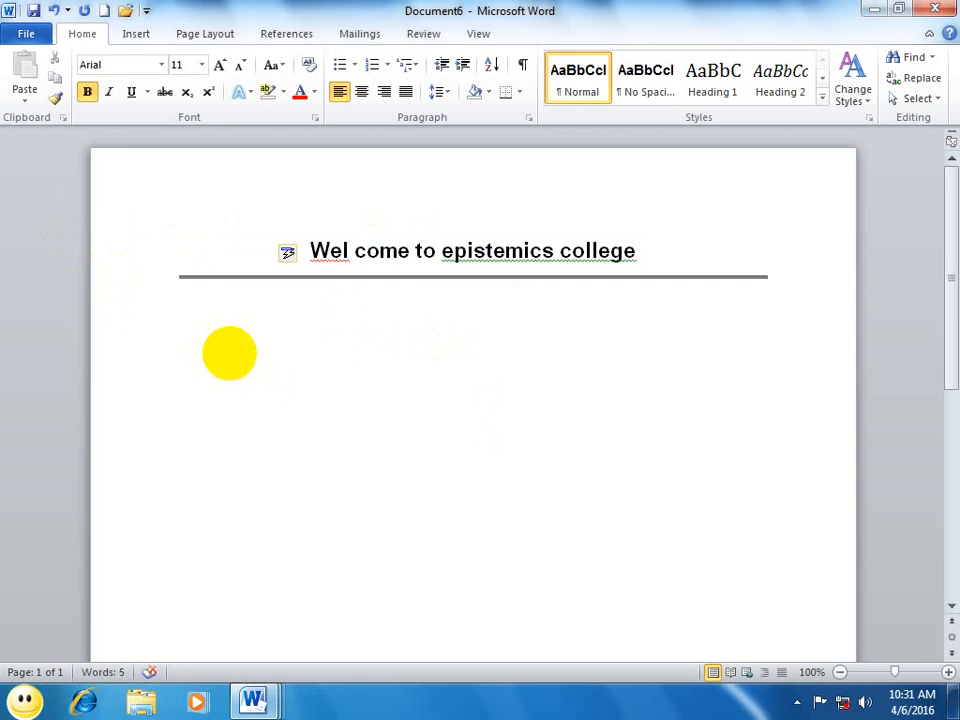
key(ctrl+z)
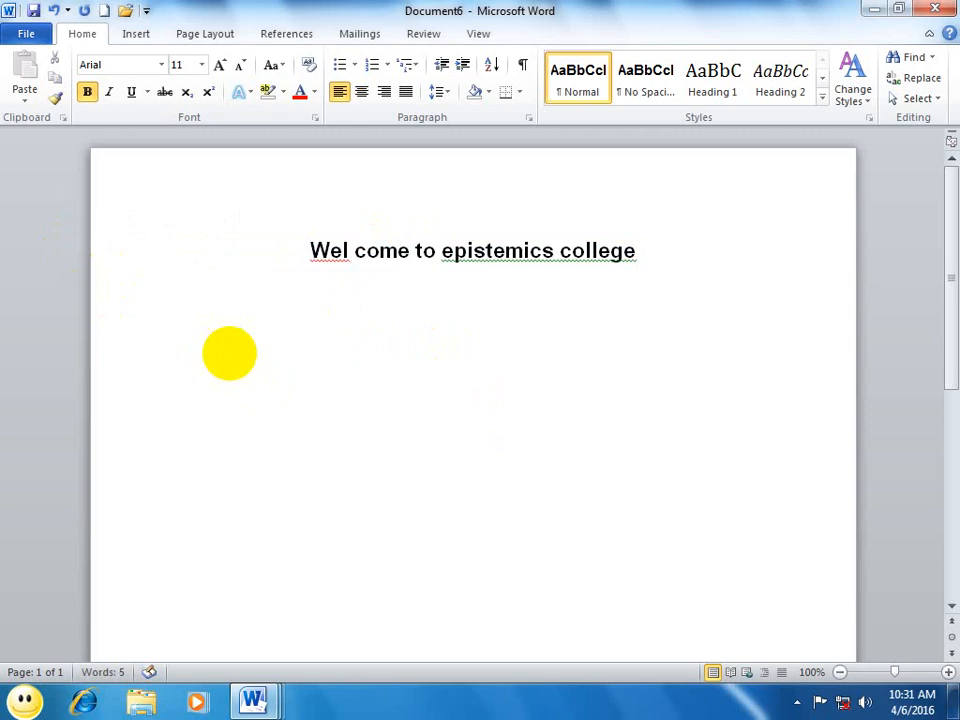
text(===)
key(Return)
key(ctrl+z)
key(BackSpace)
key(BackSpace)
key(BackSpace)
Step: Try an automatic thin line made from --- under the heading, and undo it
text(---)
key(Return)
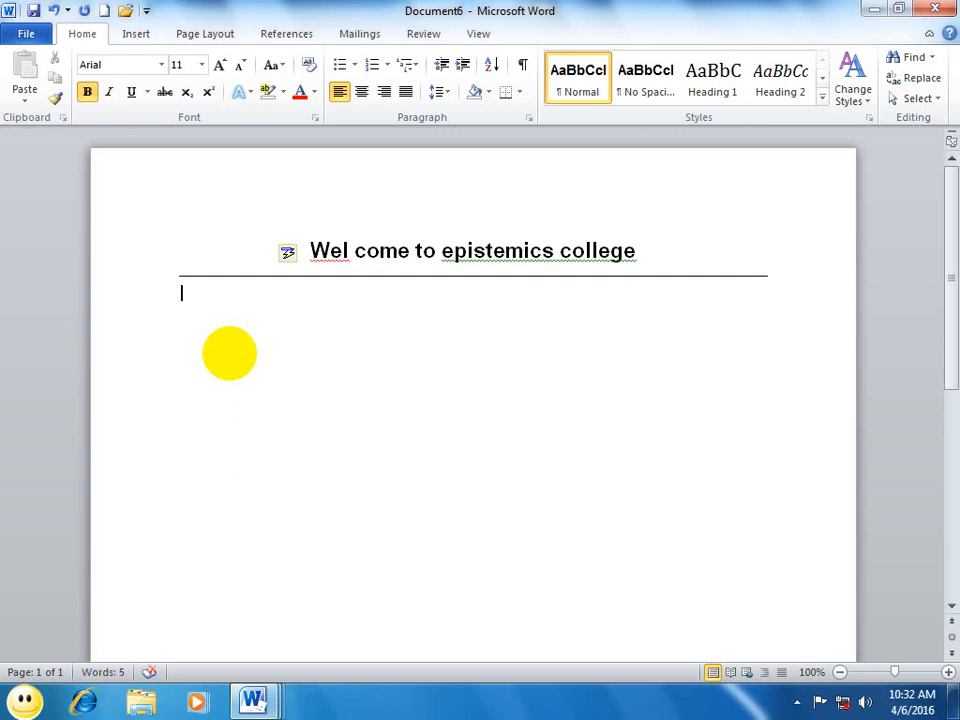
key(ctrl+z)
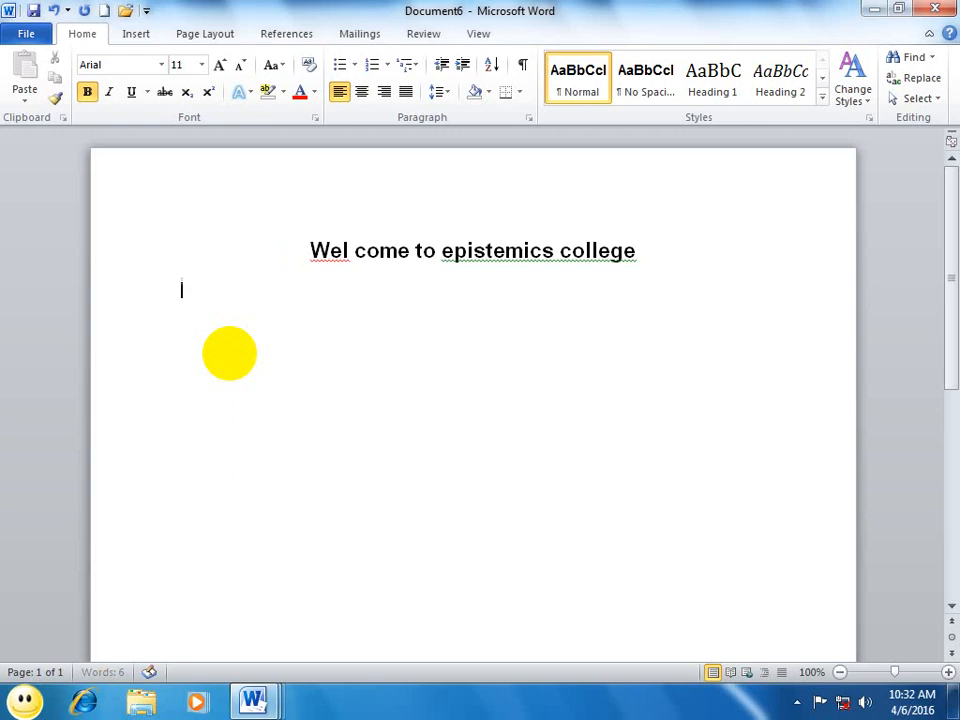
Step: Try an automatic thick triple line made from ### under the heading, and undo it
text(###)
key(Return)
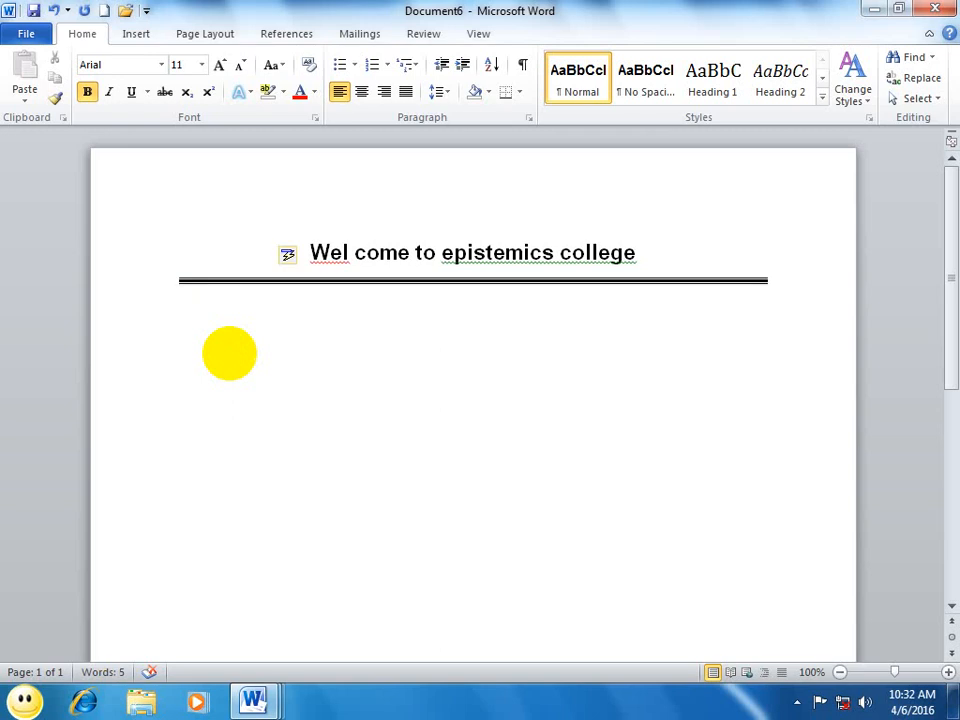
key(ctrl+z)
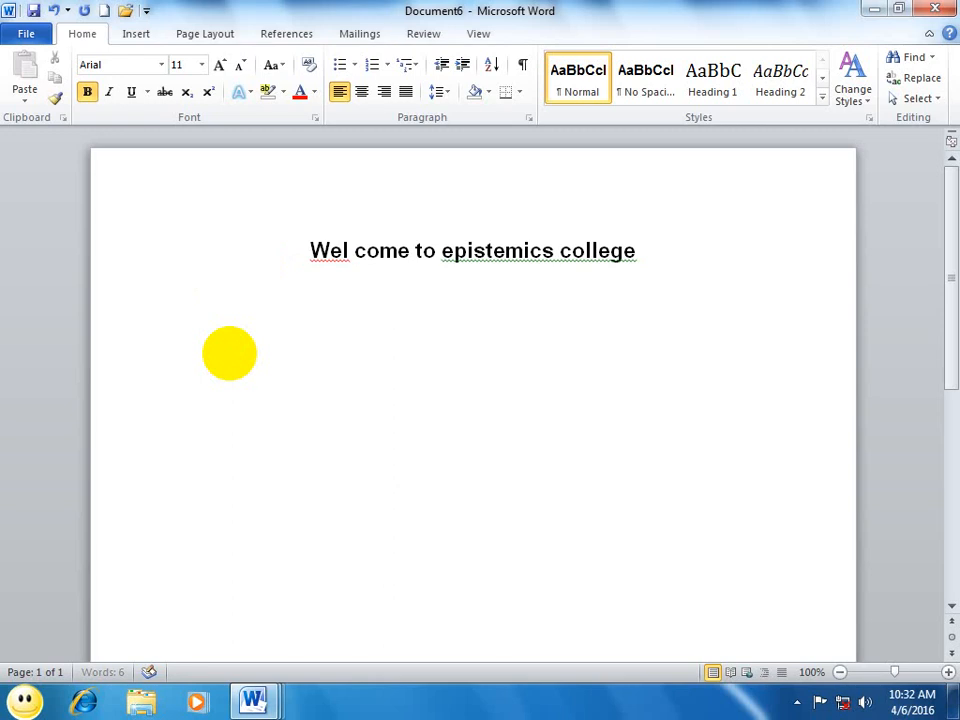
Step: Add an automatic dotted line made from *** under the heading
text(***)
key(Return)
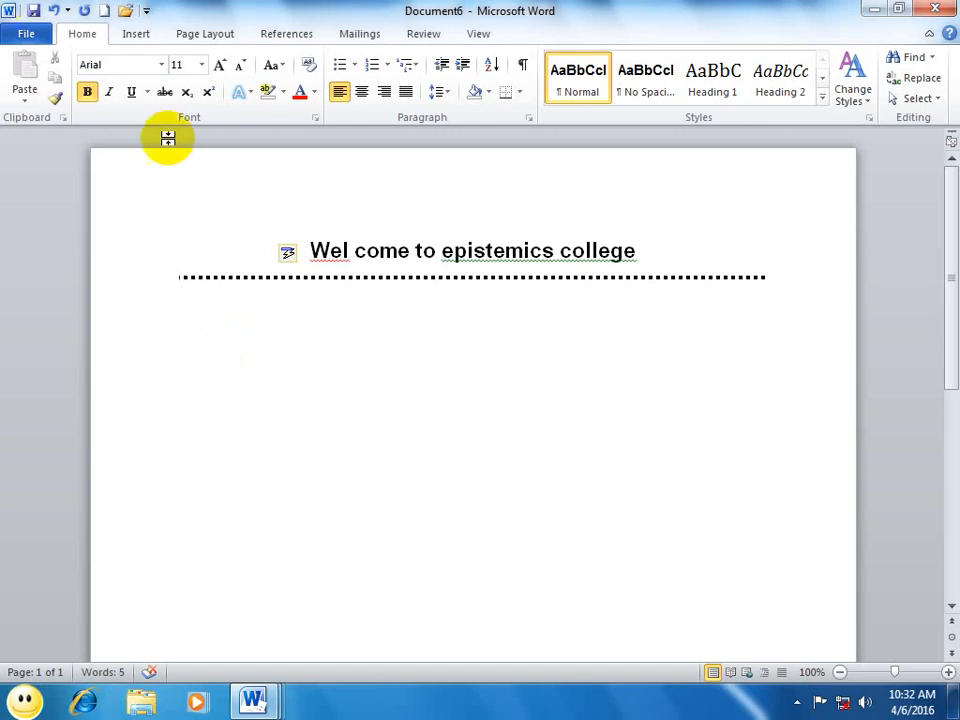
Step: Enter "Computer classes" at font size 24 below the dotted line and start a new paragraph
click(201, 64)
click(179, 244)
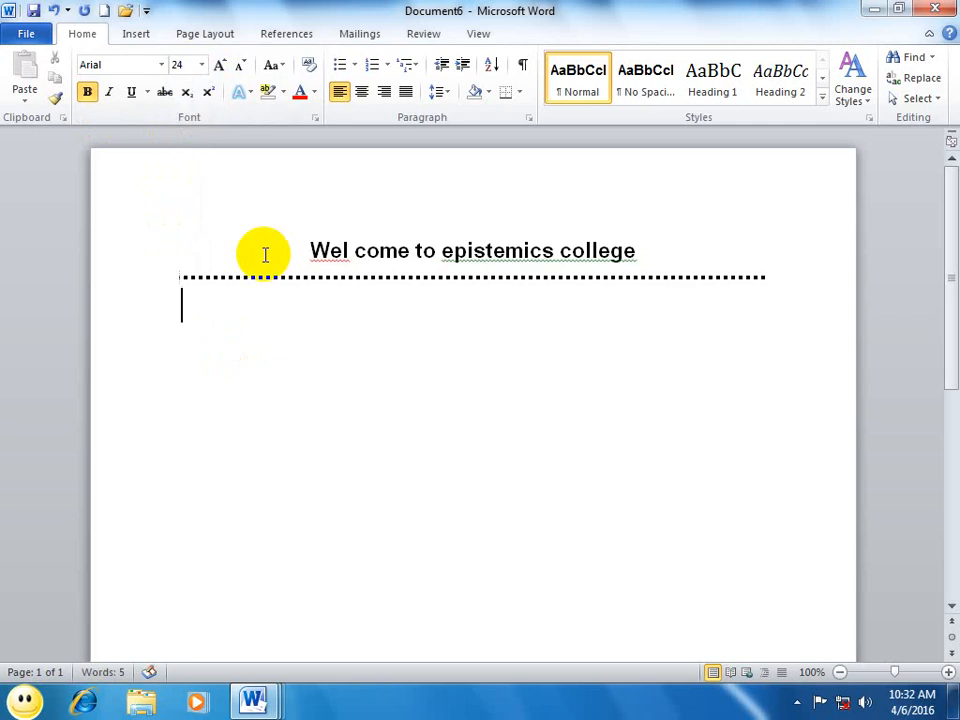
text(compter c)
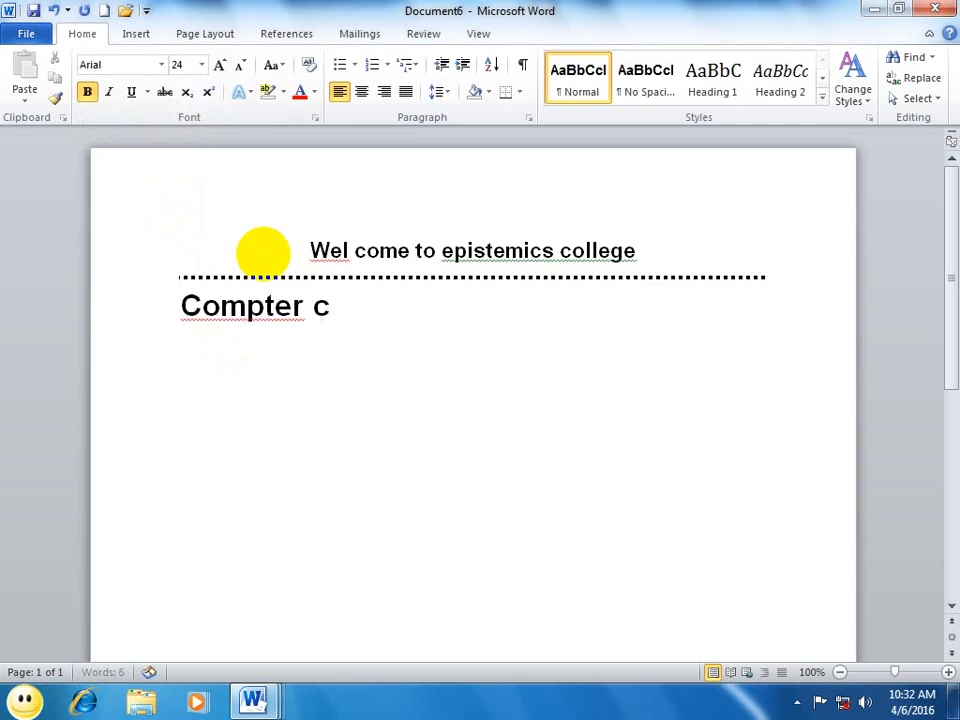
key(BackSpace)
key(BackSpace)
key(BackSpace)
key(BackSpace)
key(BackSpace)
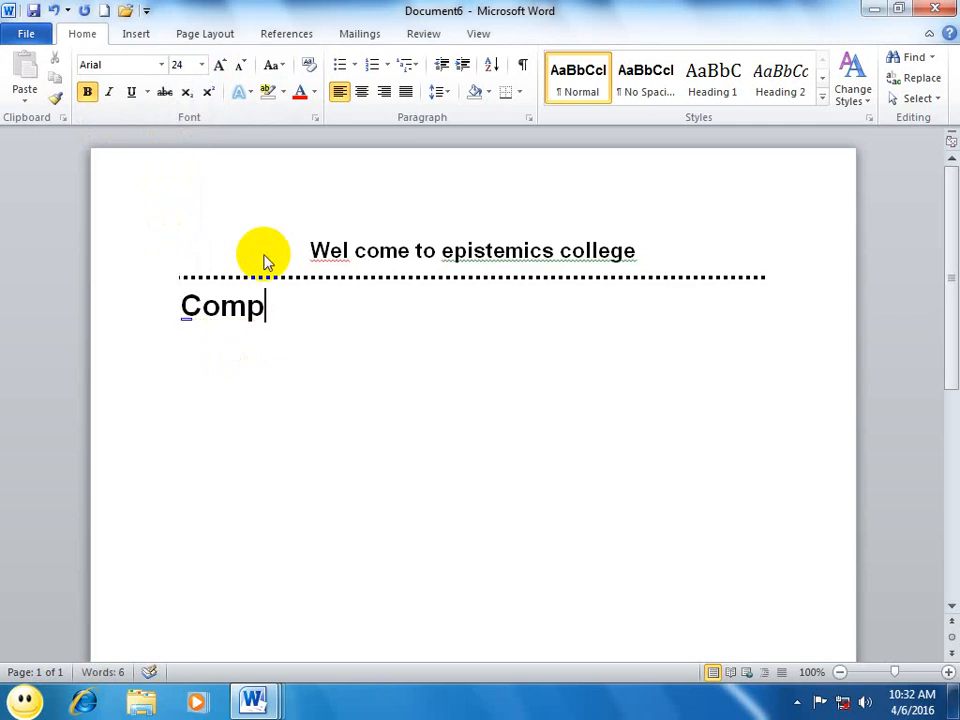
text(uter classes)
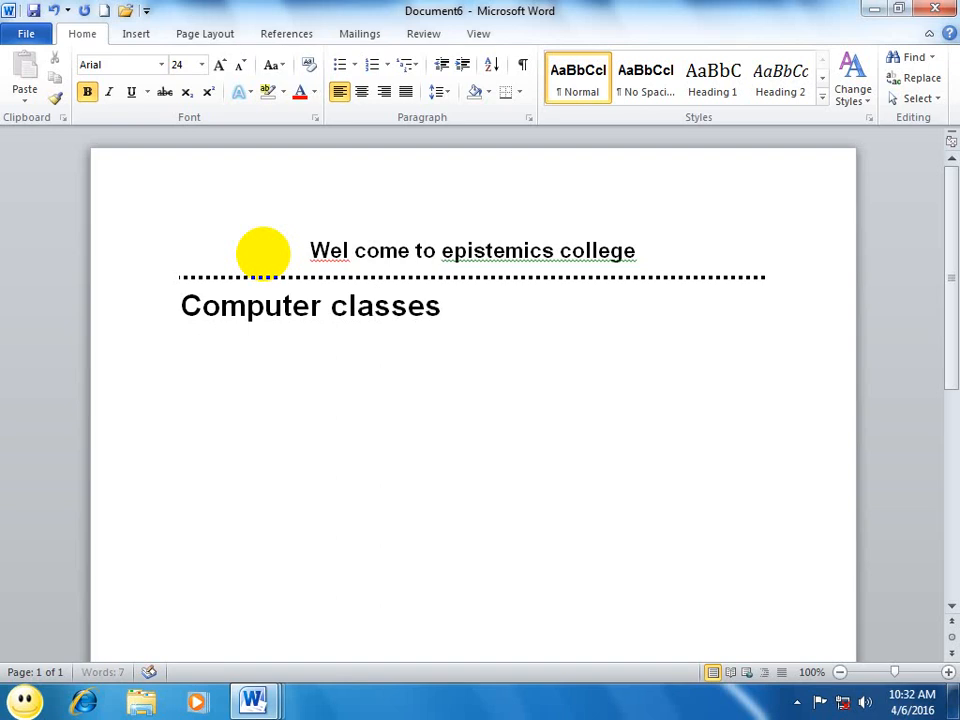
key(Return)
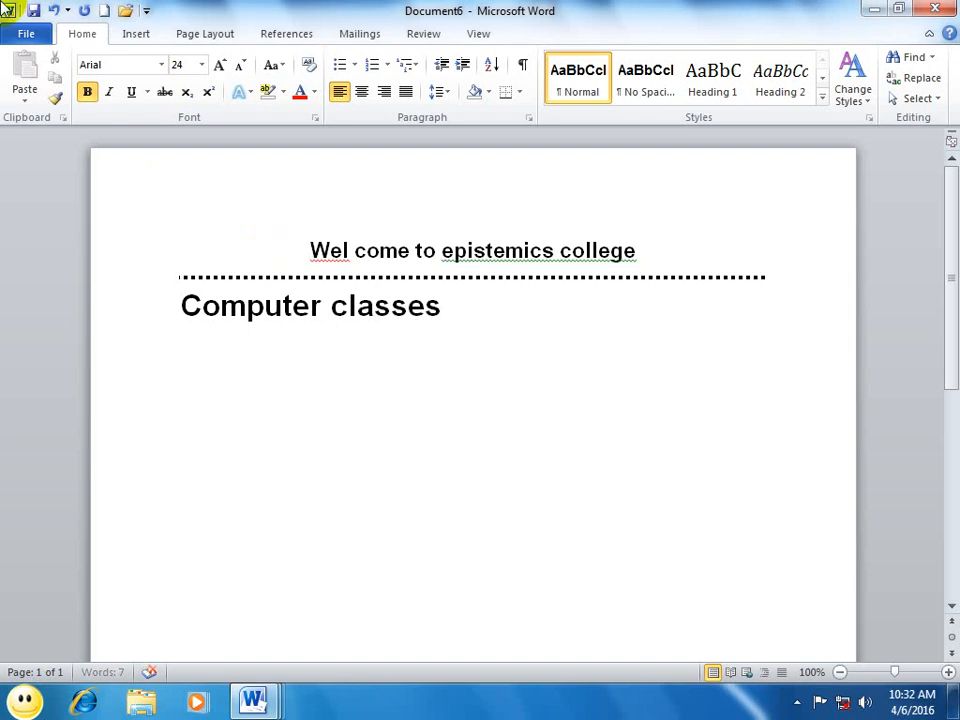
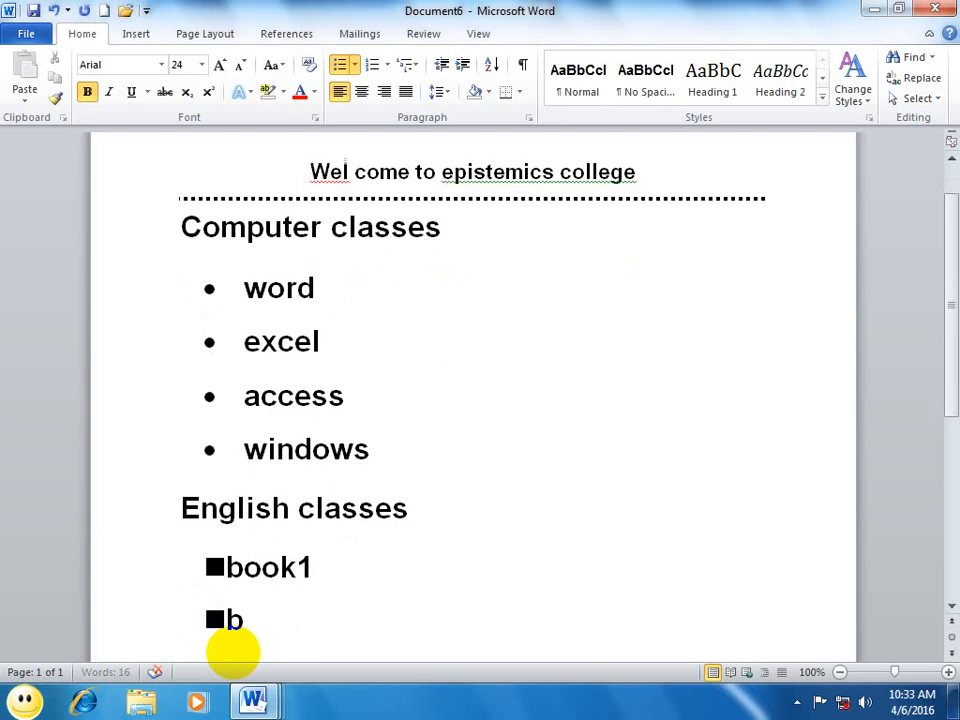
Step: Complete the square-bulleted list under English classes with book2, book3 and boo4, and end the list
text(2)
key(Return)
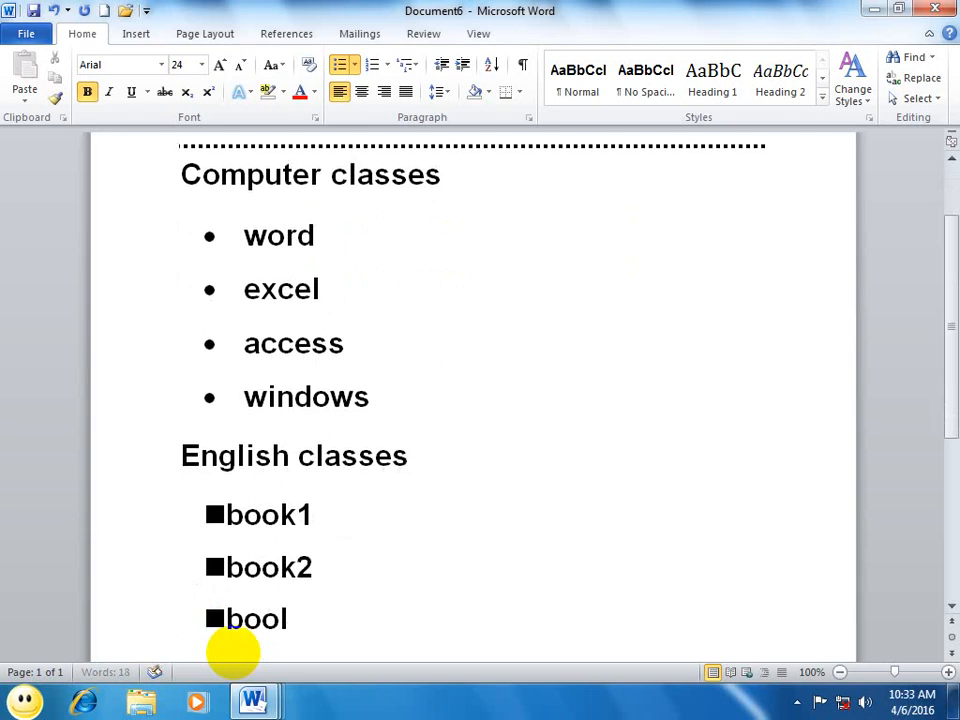
key(BackSpace)
key(BackSpace)
text(book3)
key(Return)
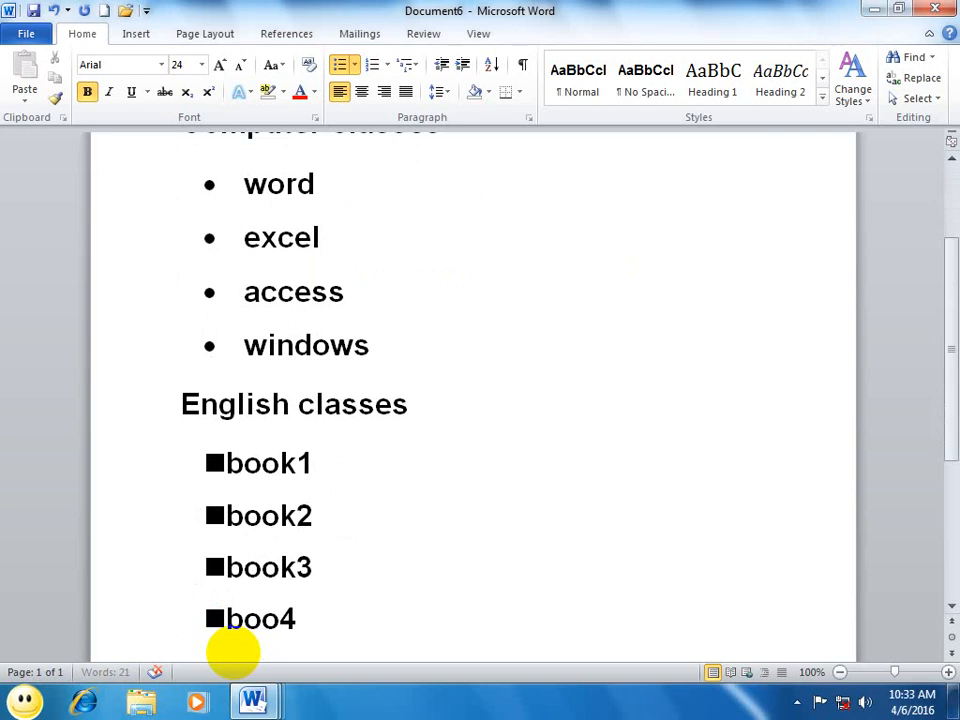
key(Return)
key(Return)
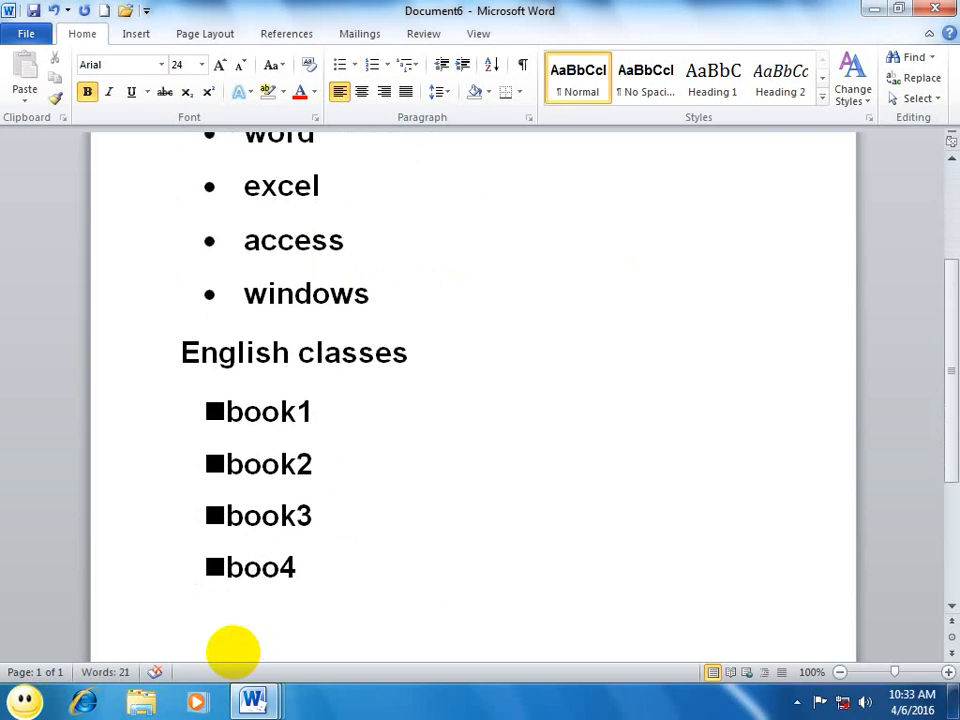
Step: Add the heading "Classes timing" below the book list and start a new paragraph
text(Classes tinm)
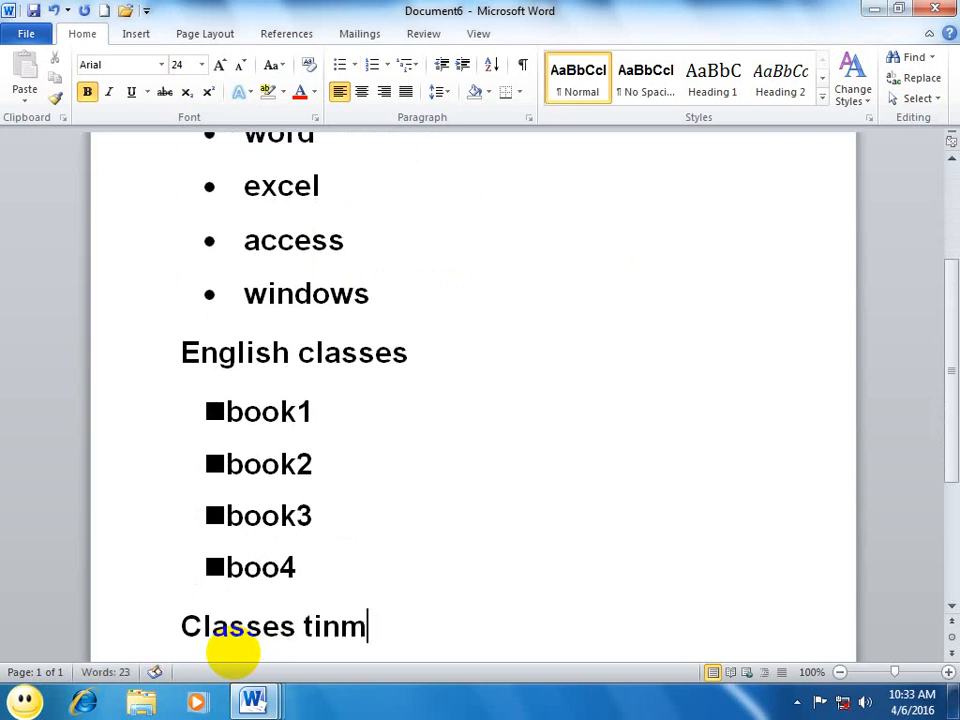
key(BackSpace)
key(BackSpace)
text(ming)
key(Return)
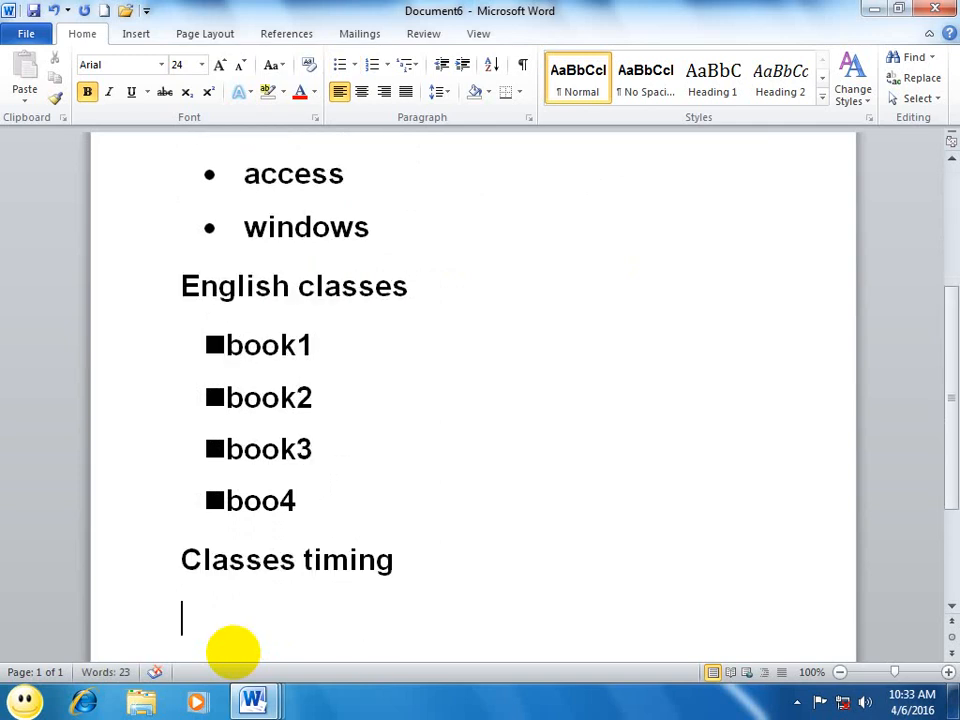
Step: Create an automatic arrow-bulleted list from => with the entries 1:00 and 3:00, and end the list
text(=> )
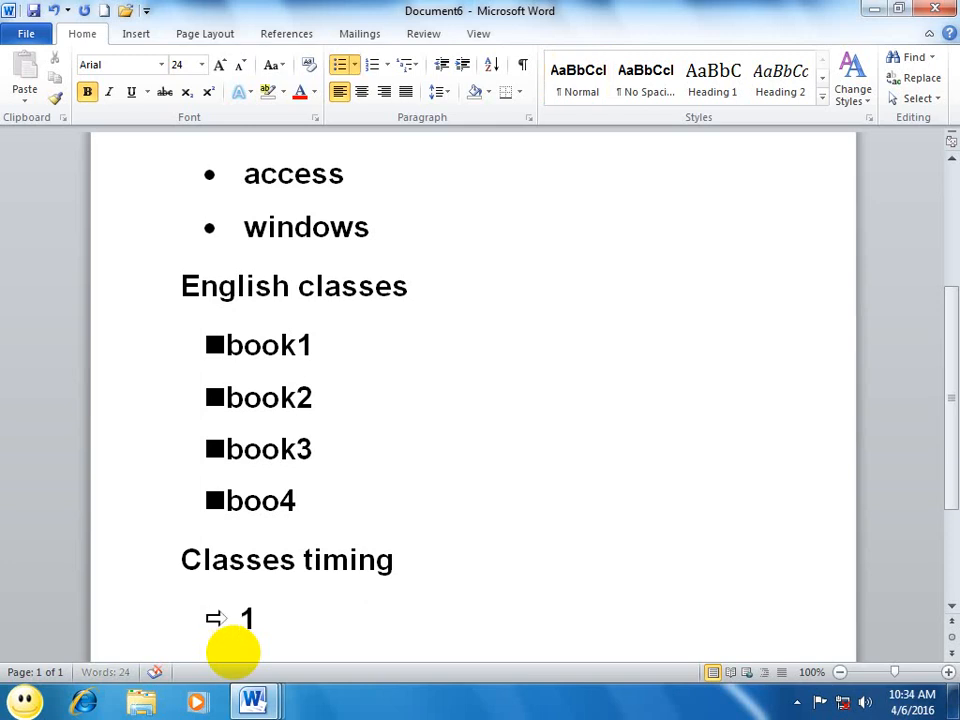
text(1:00)
key(Return)
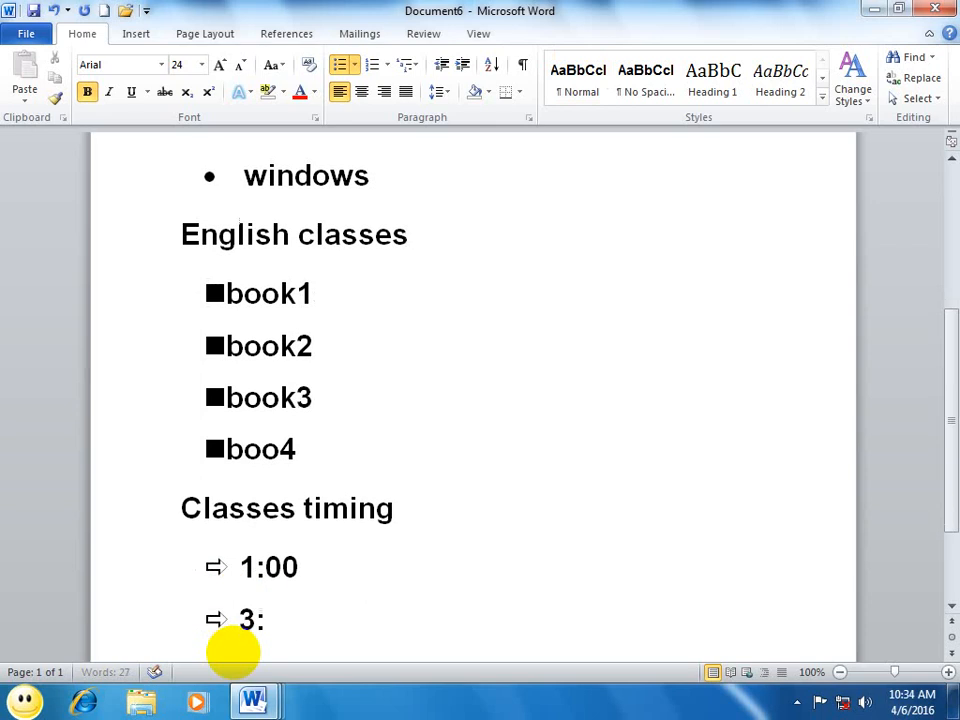
text(3:00)
key(Return)
key(Return)
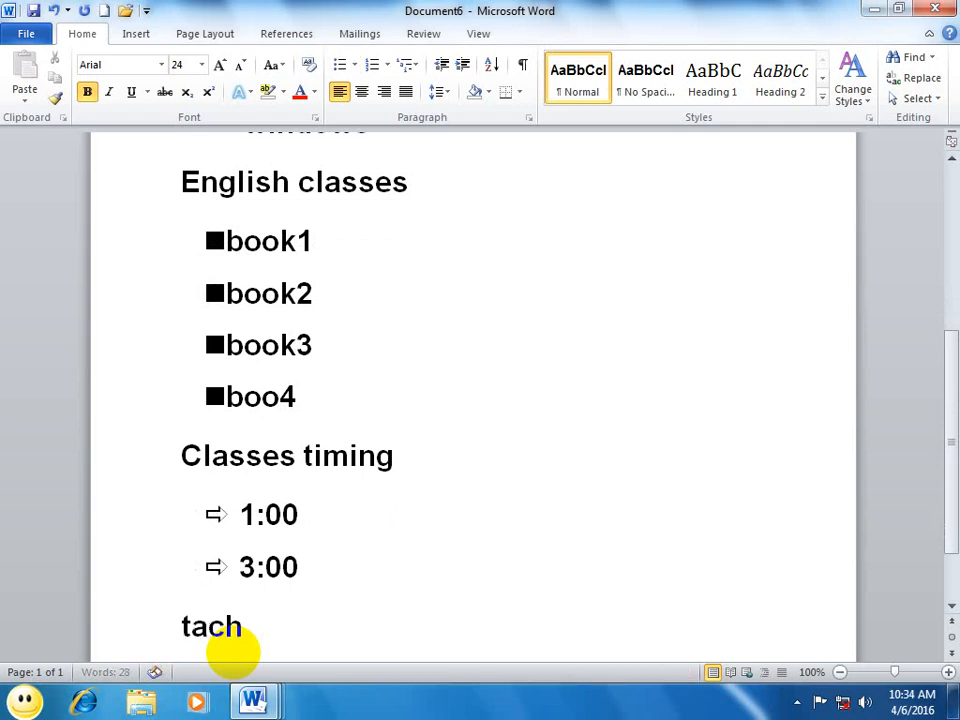
Step: Add the heading "Teacher's name" below the timing list and start a new paragraph
key(space)
key(BackSpace)
key(BackSpace)
key(BackSpace)
key(BackSpace)
key(BackSpace)
key(BackSpace)
text(e)
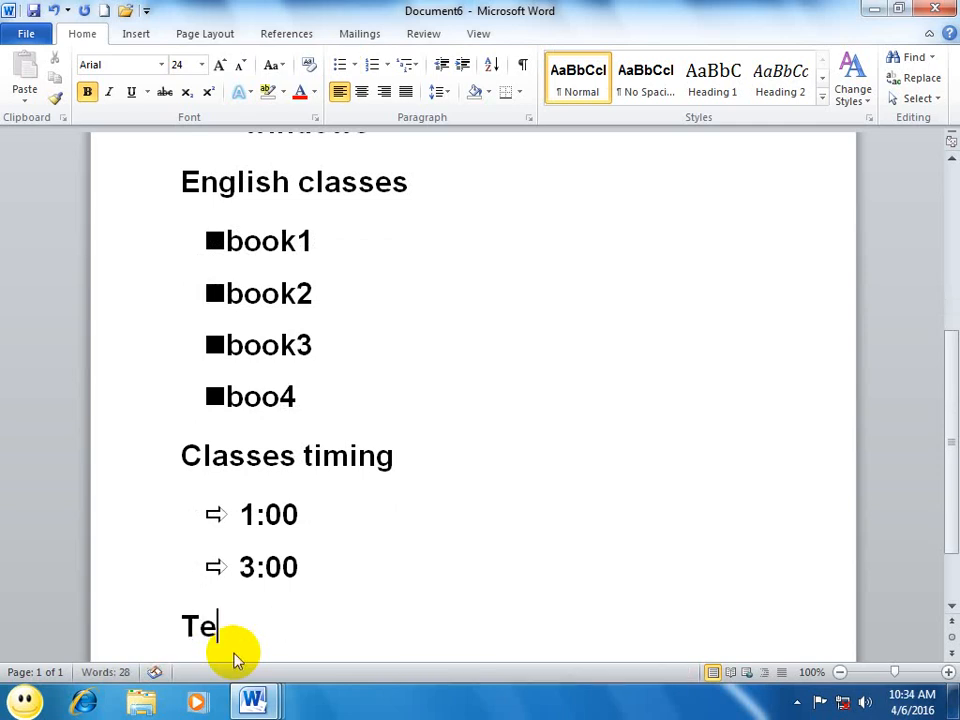
text(acher's na)
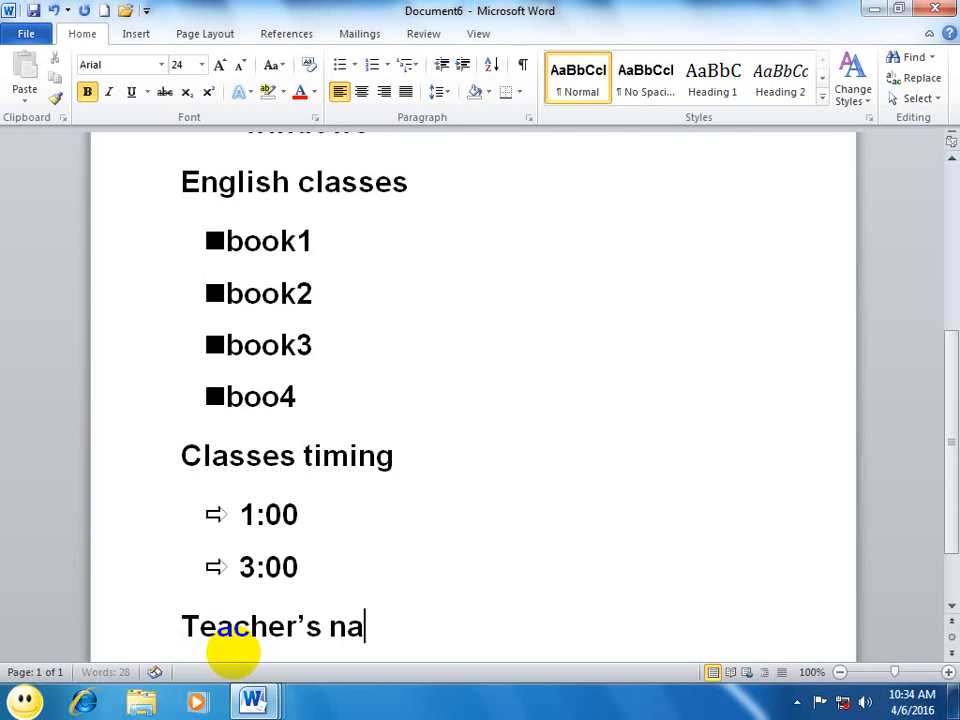
text(me)
key(Return)
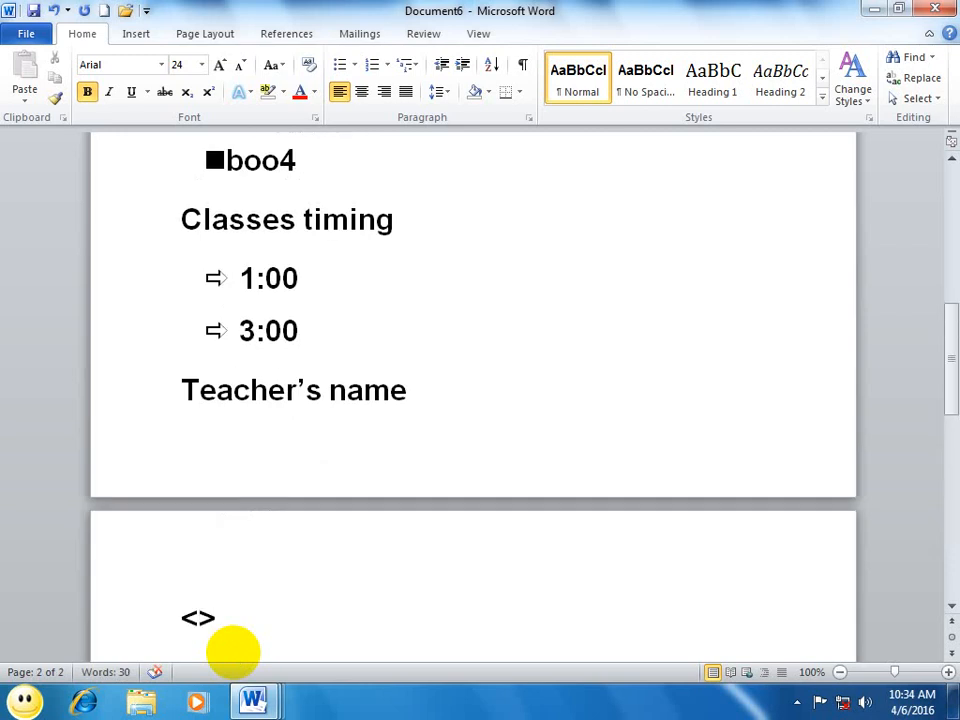
Step: Create an automatic diamond-bulleted list from <> containing the four teachers' first names
text(<> )
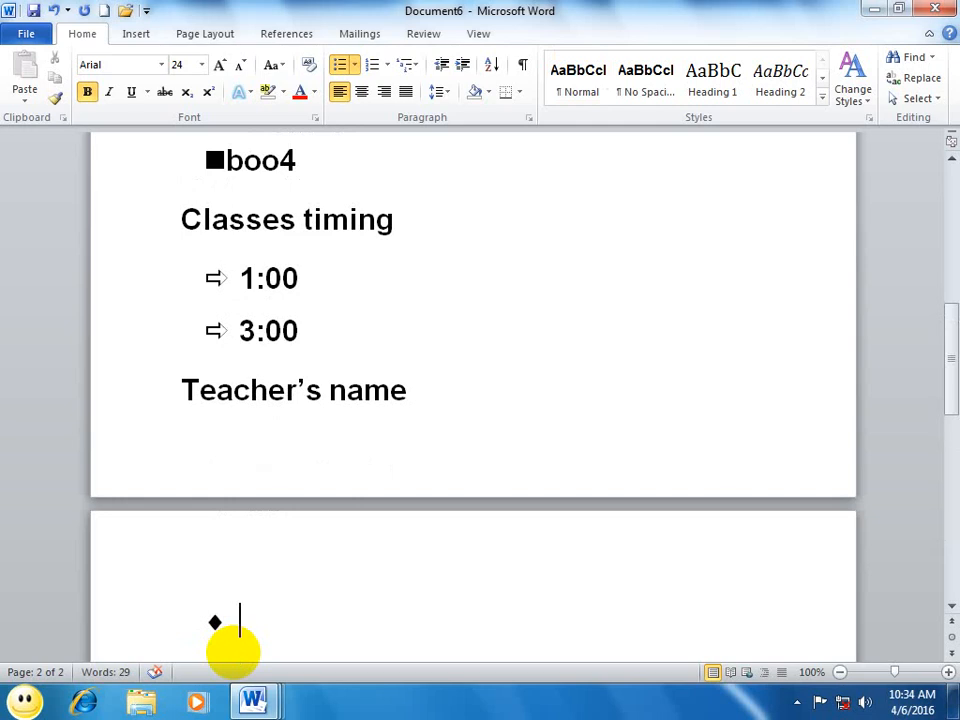
text(asad)
key(Return)
text(atif)
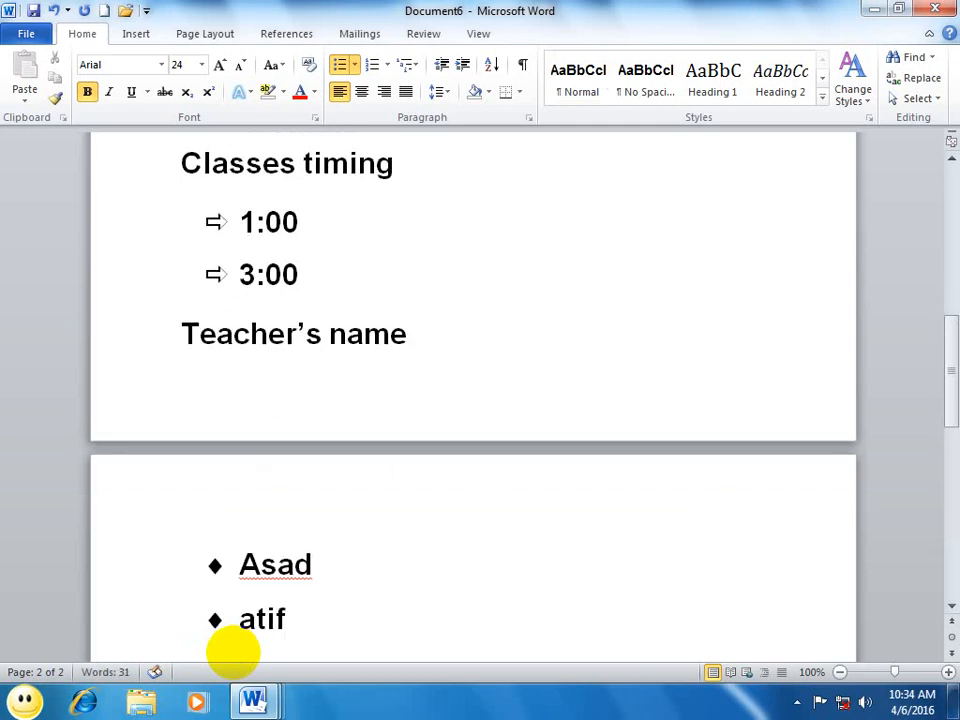
key(Return)
text(wali)
key(Return)
text(naveed)
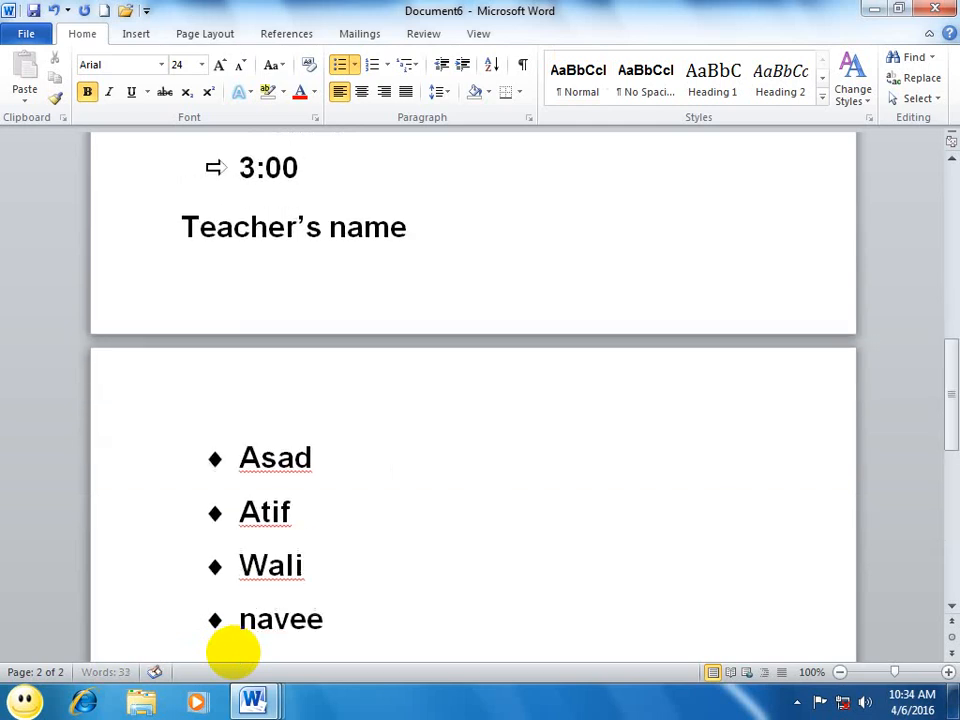
Step: End the diamond list and apply the large black square bullet to the empty paragraph below it
key(Return)
key(Return)
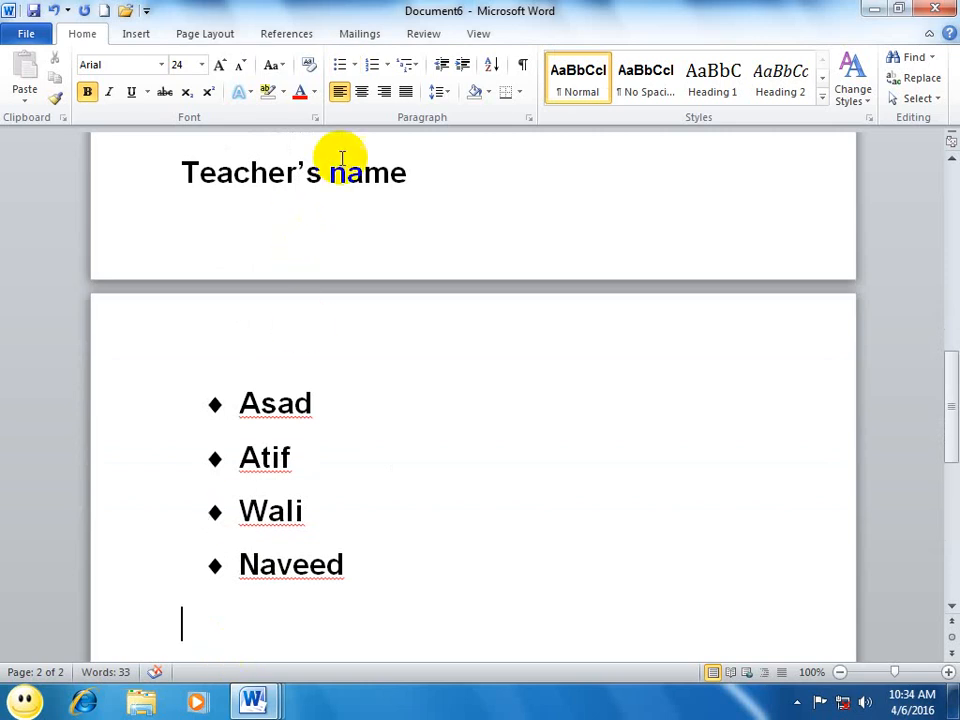
click(355, 66)
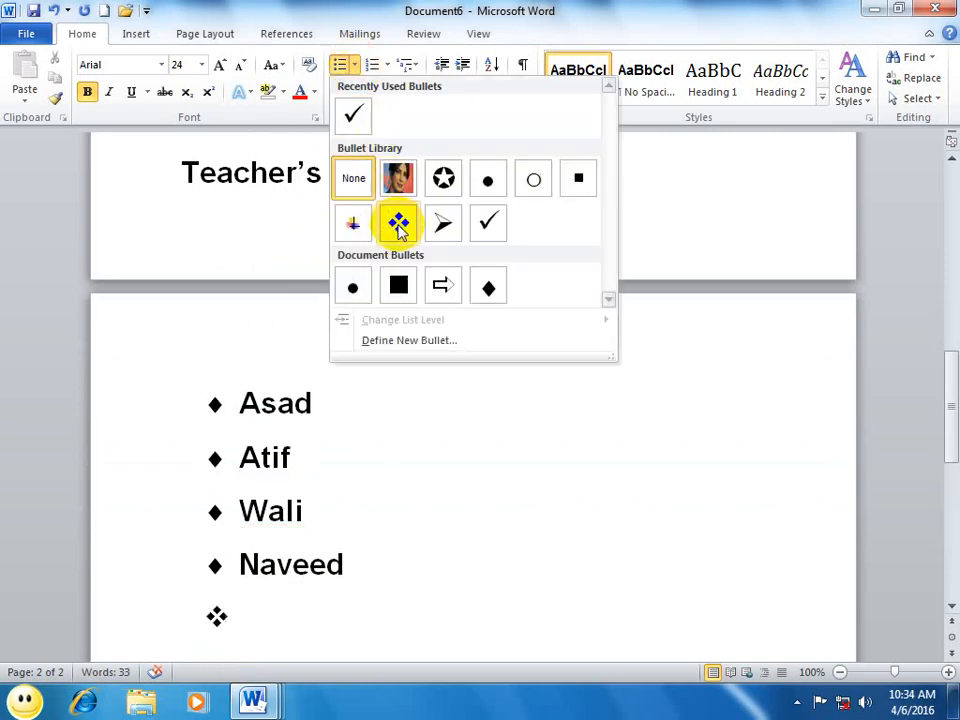
click(399, 288)
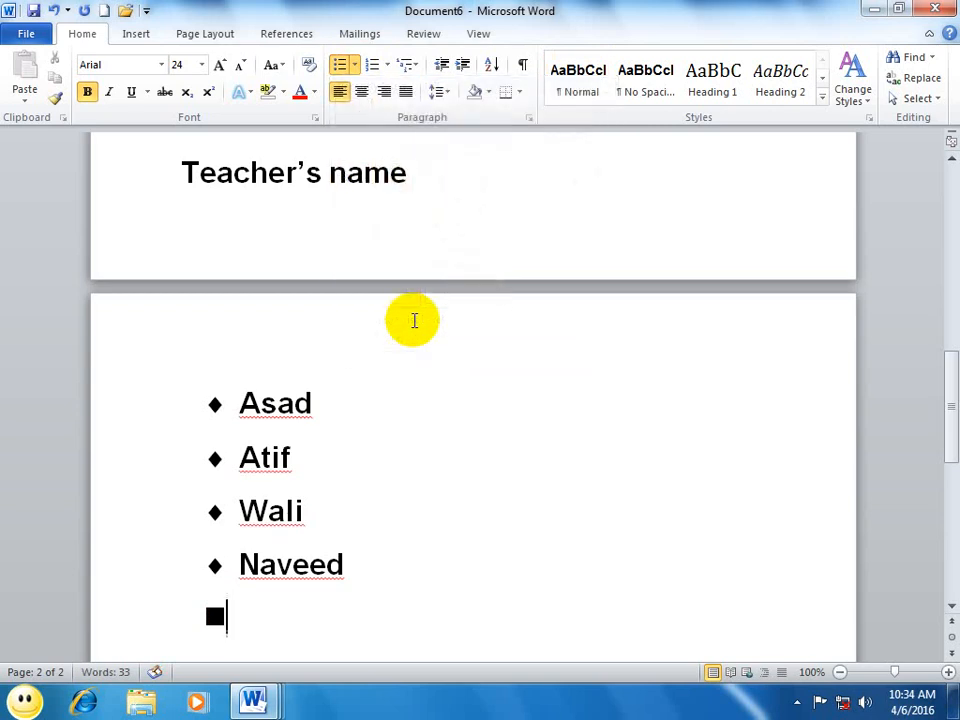
Step: Change the list level of the four diamond-bulleted teacher names to the fourth level
click(390, 567)
shift+click(210, 413)
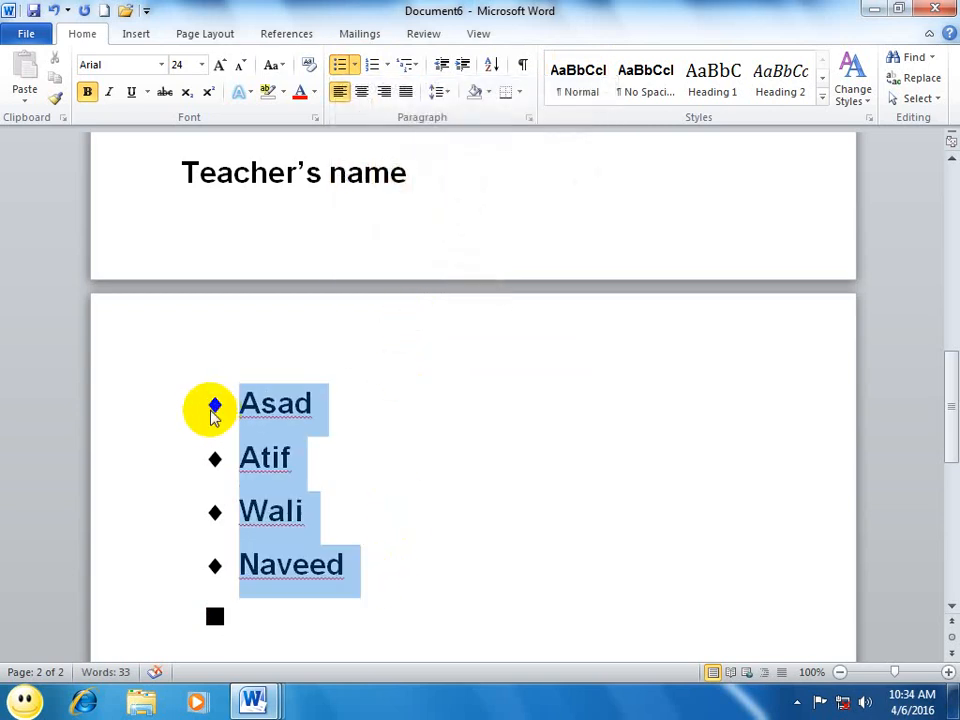
click(355, 66)
mouse_move(439, 328)
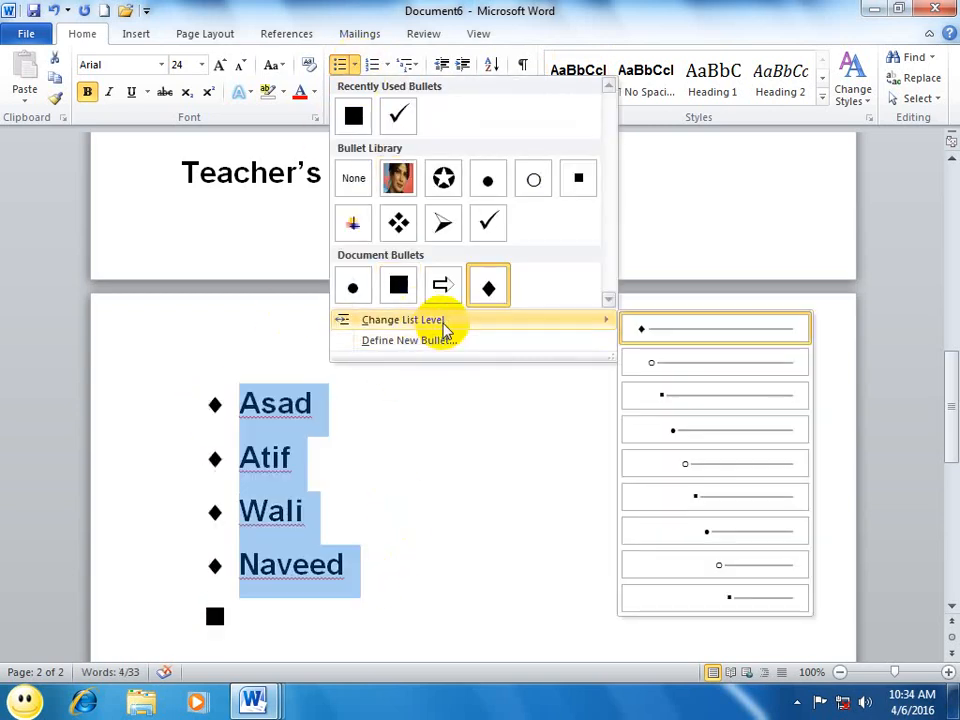
click(669, 435)
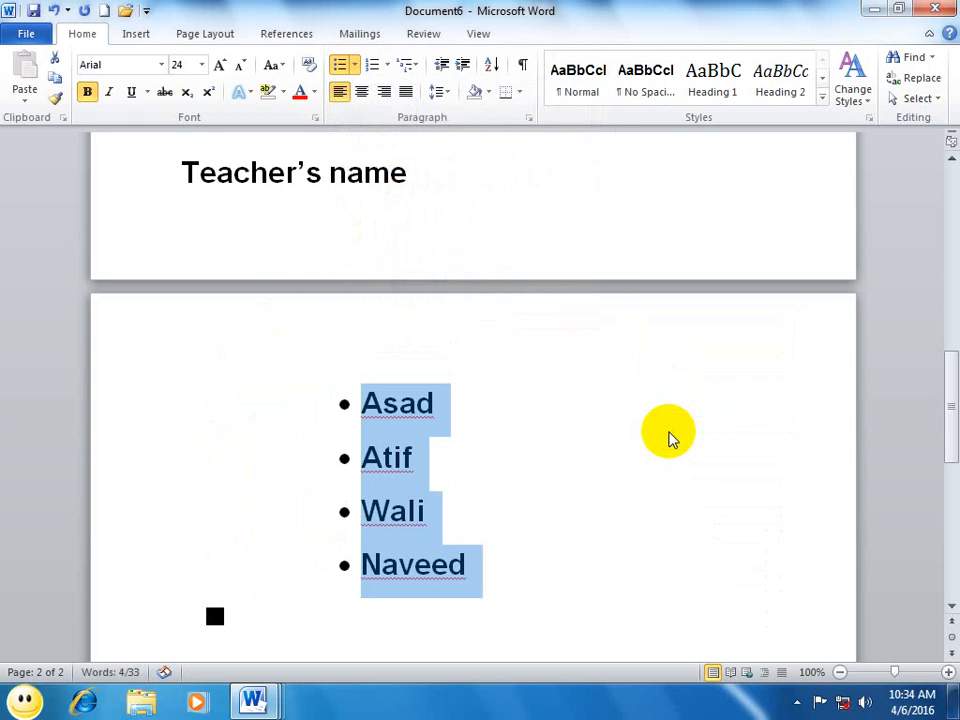
Step: Change the list level of the four teacher names to the eighth level and return them to the first
click(355, 66)
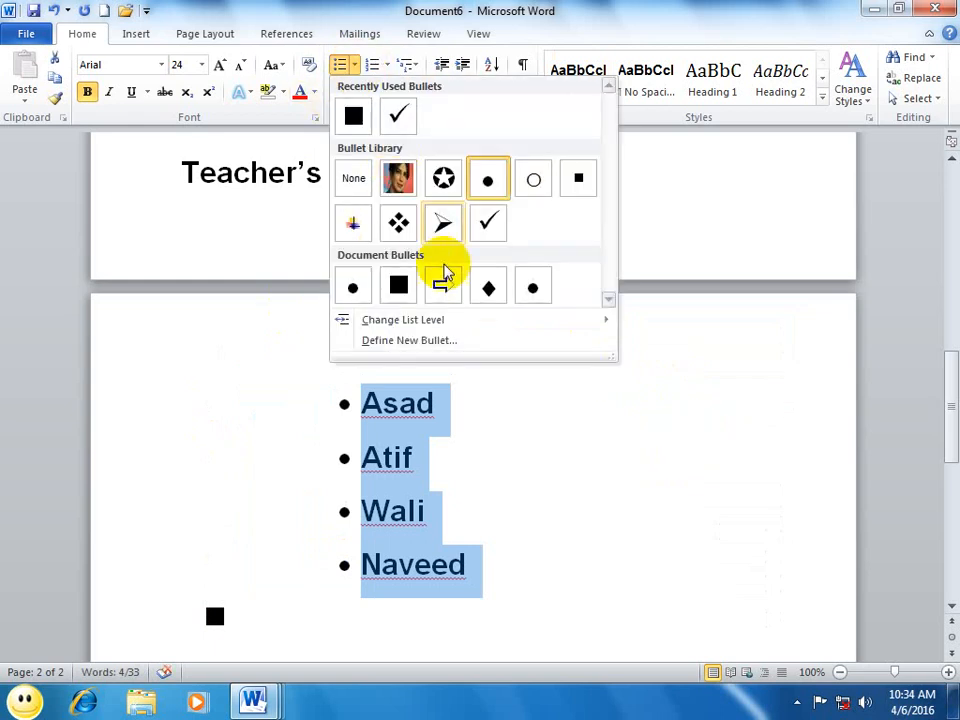
mouse_move(497, 322)
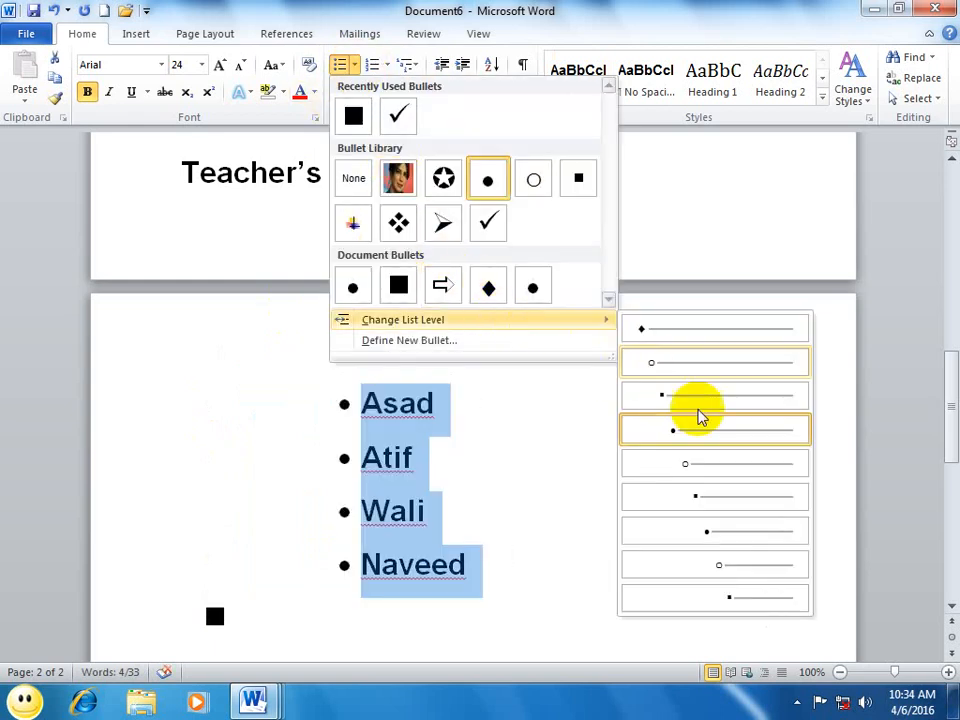
click(707, 572)
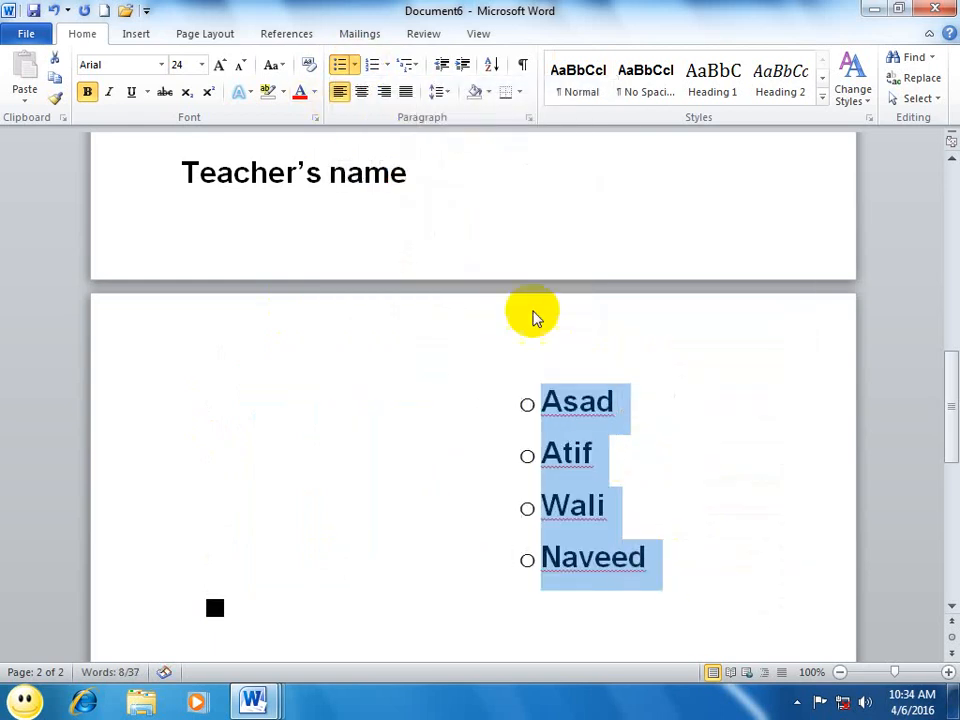
click(355, 66)
mouse_move(428, 320)
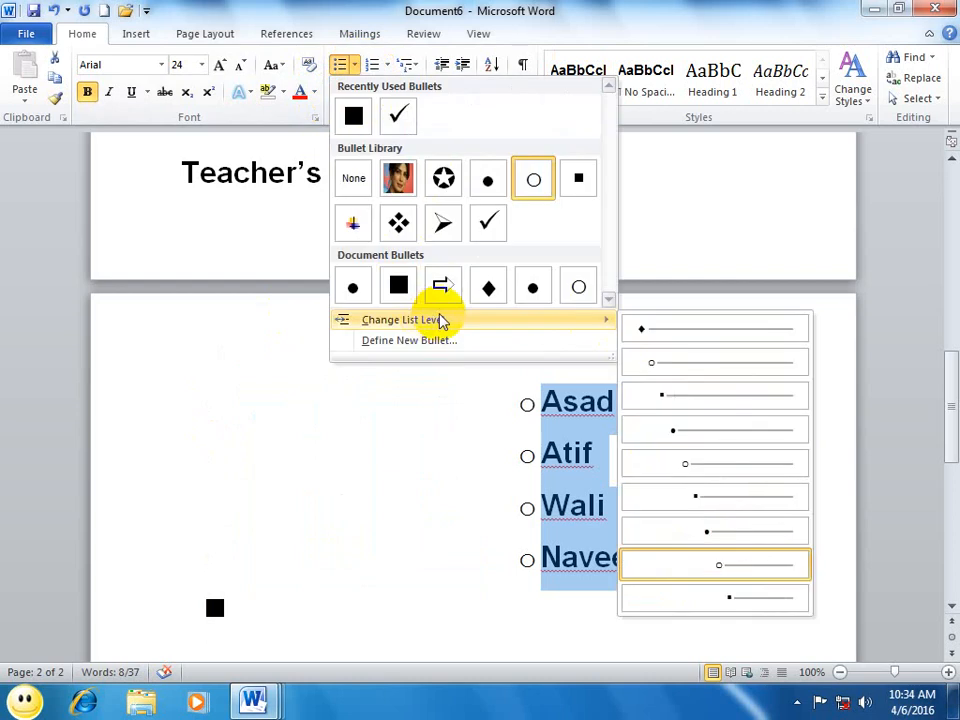
click(681, 333)
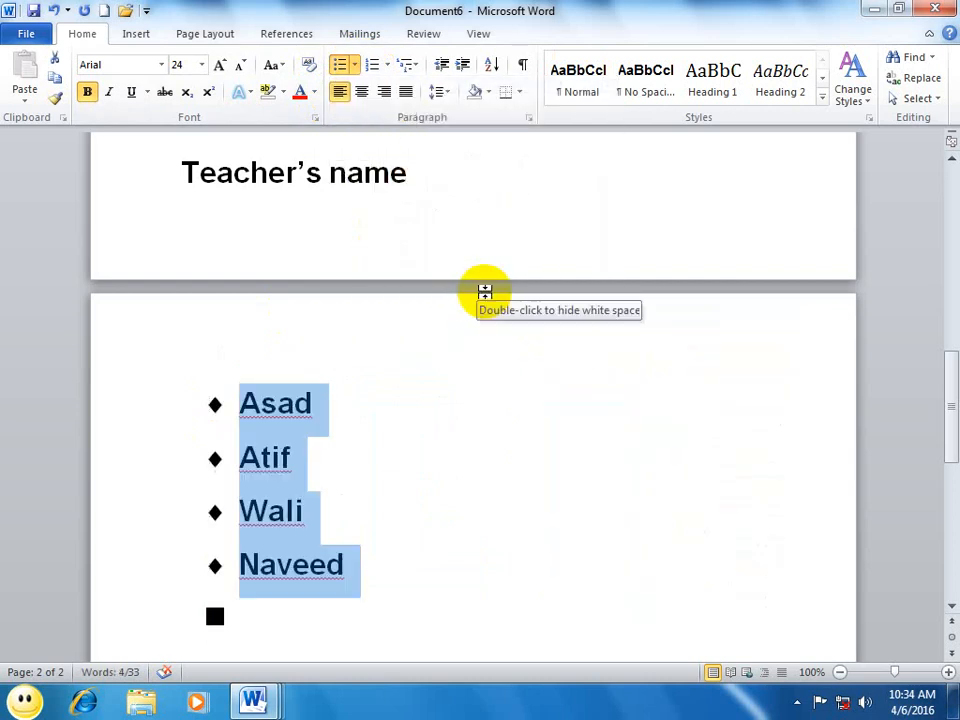
click(355, 66)
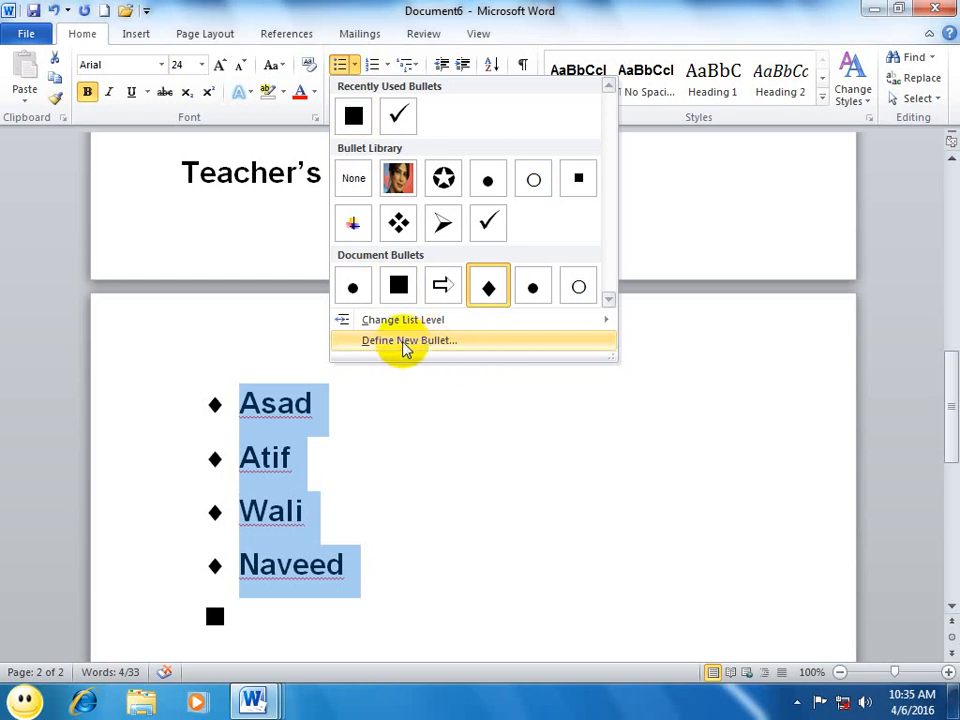
click(476, 428)
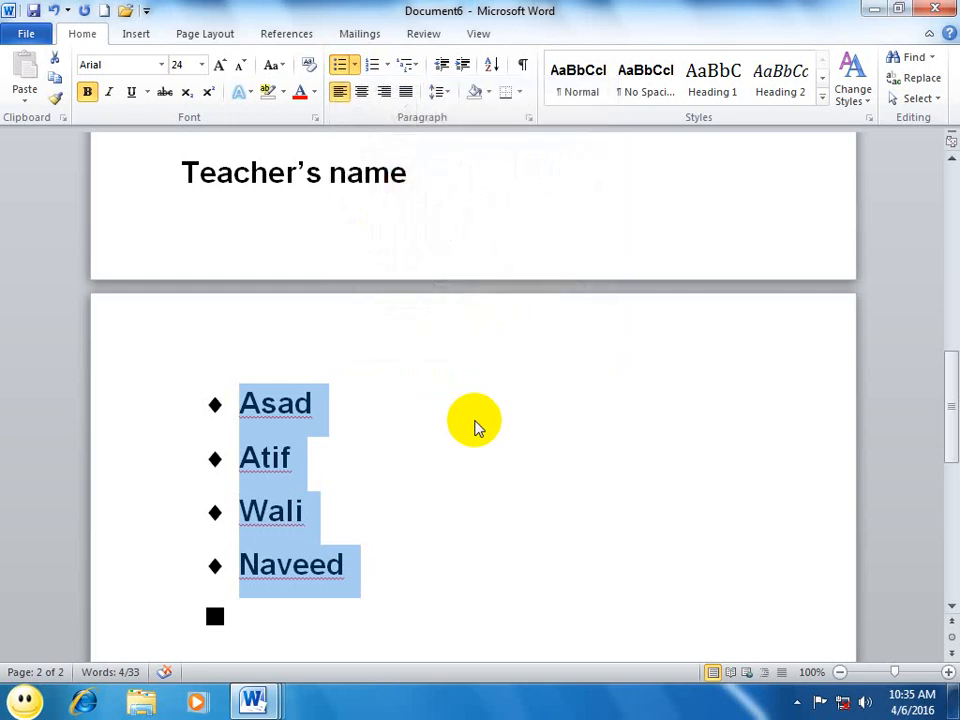
Step: In a new blank document, start defining a new bullet and bring up the picture bullet choices
click(354, 65)
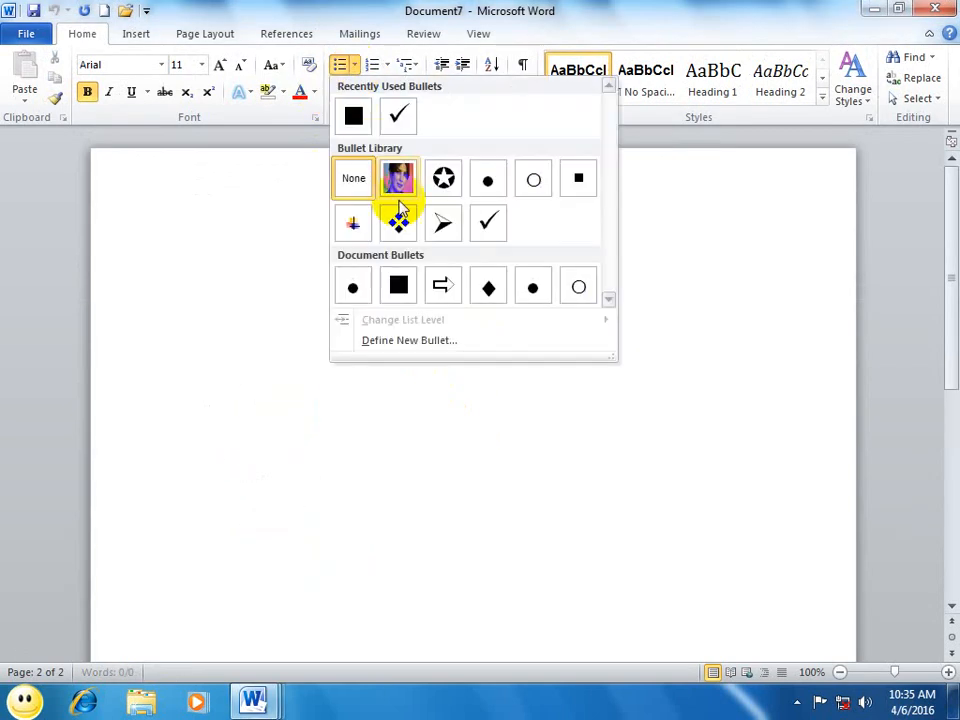
click(414, 341)
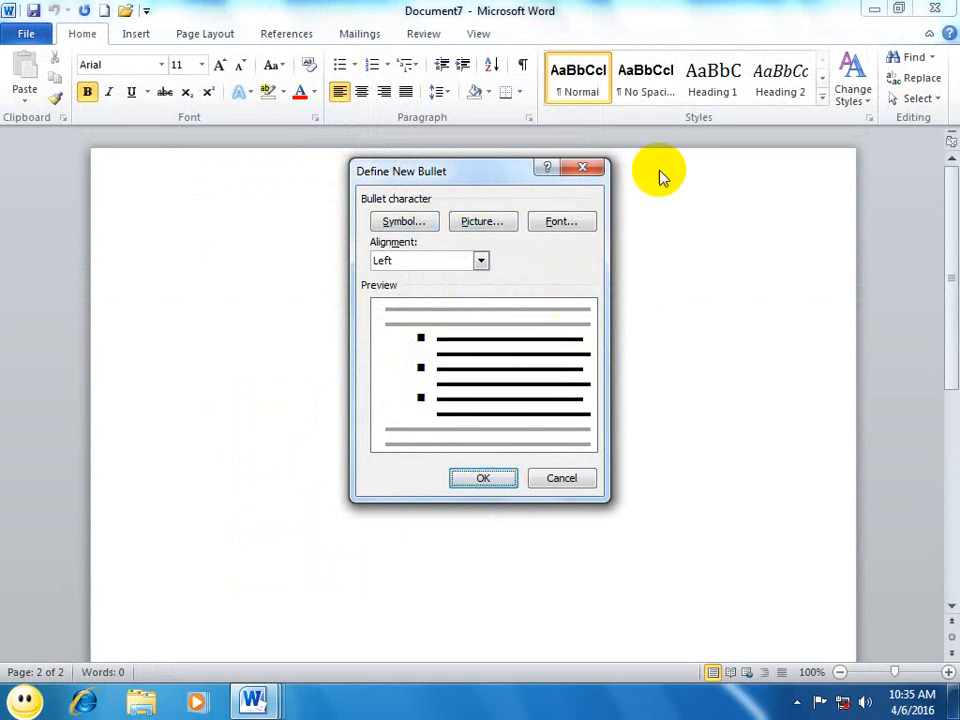
click(480, 221)
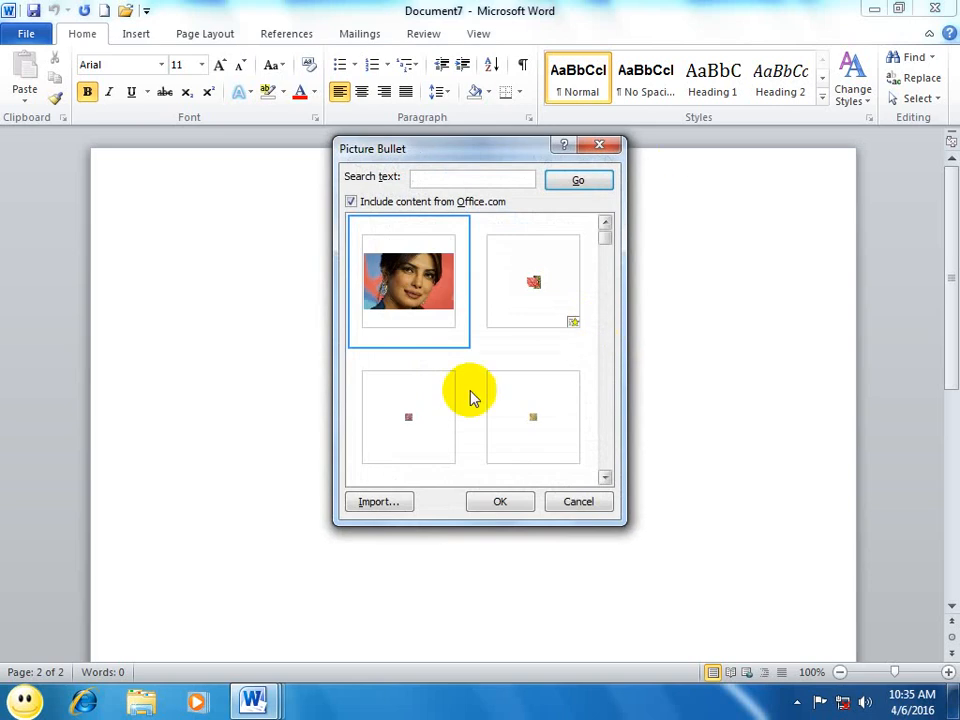
Step: Import the Penguins sample picture into the picture bullets and accept the portrait picture as the bullet
click(379, 504)
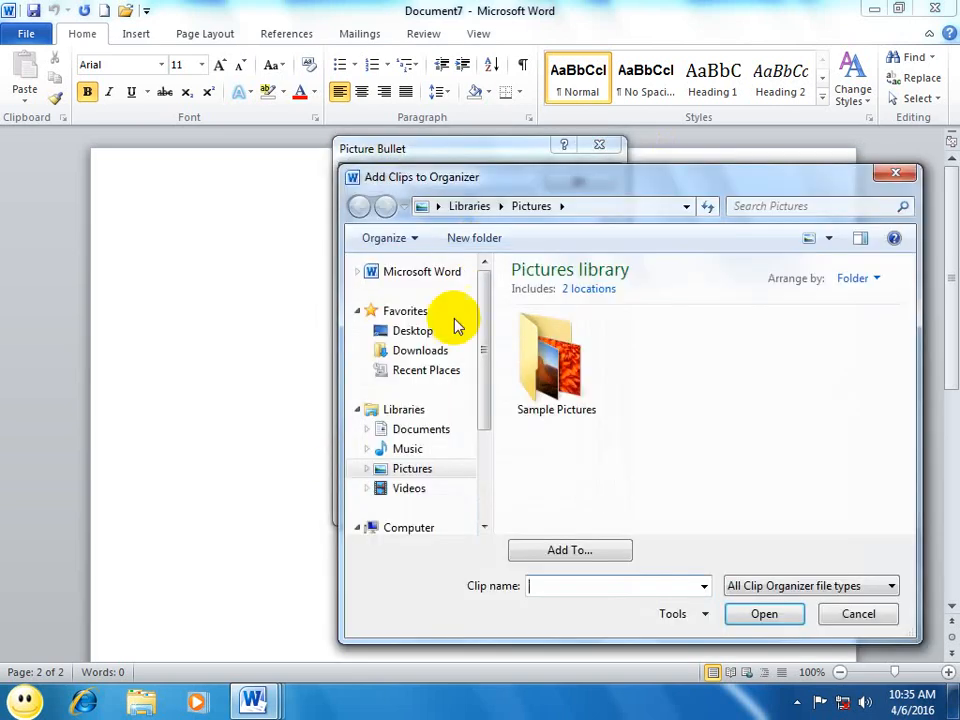
double_click(560, 370)
click(615, 422)
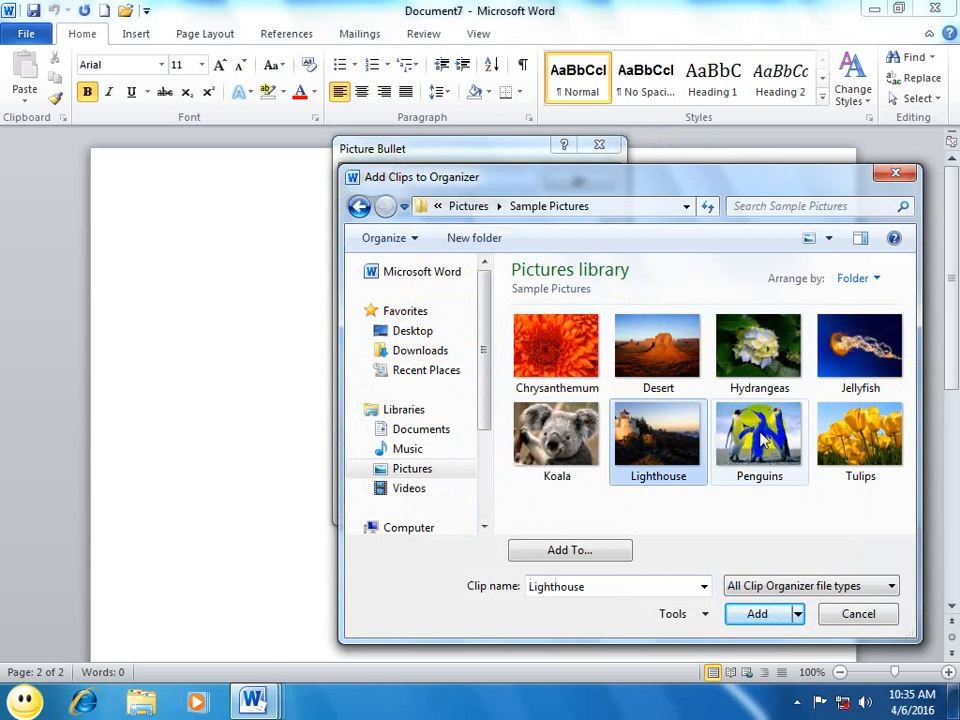
click(713, 428)
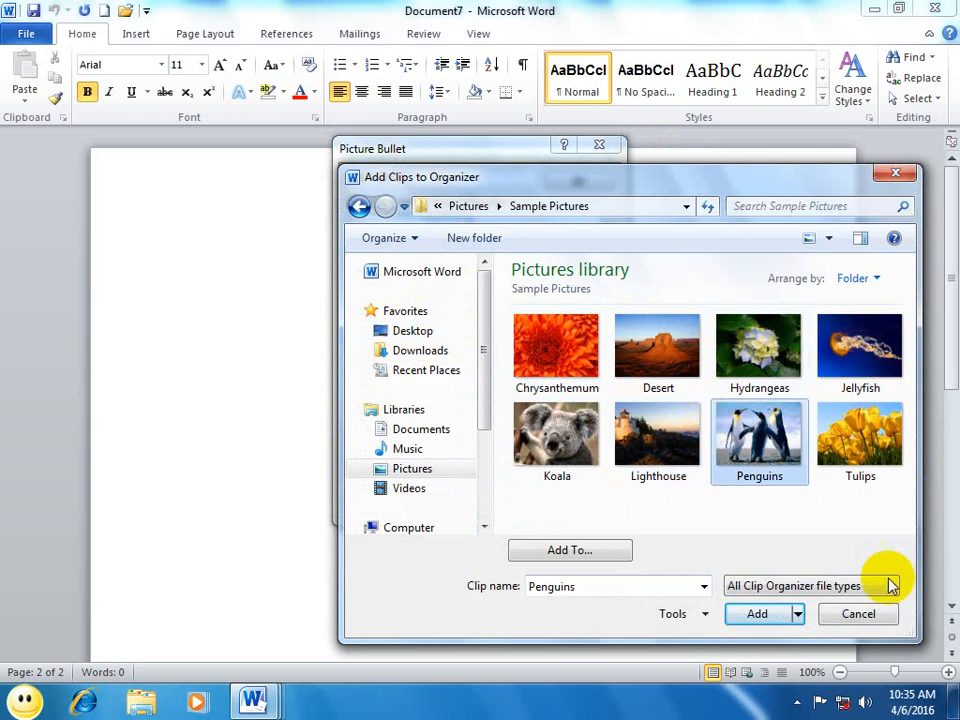
click(762, 612)
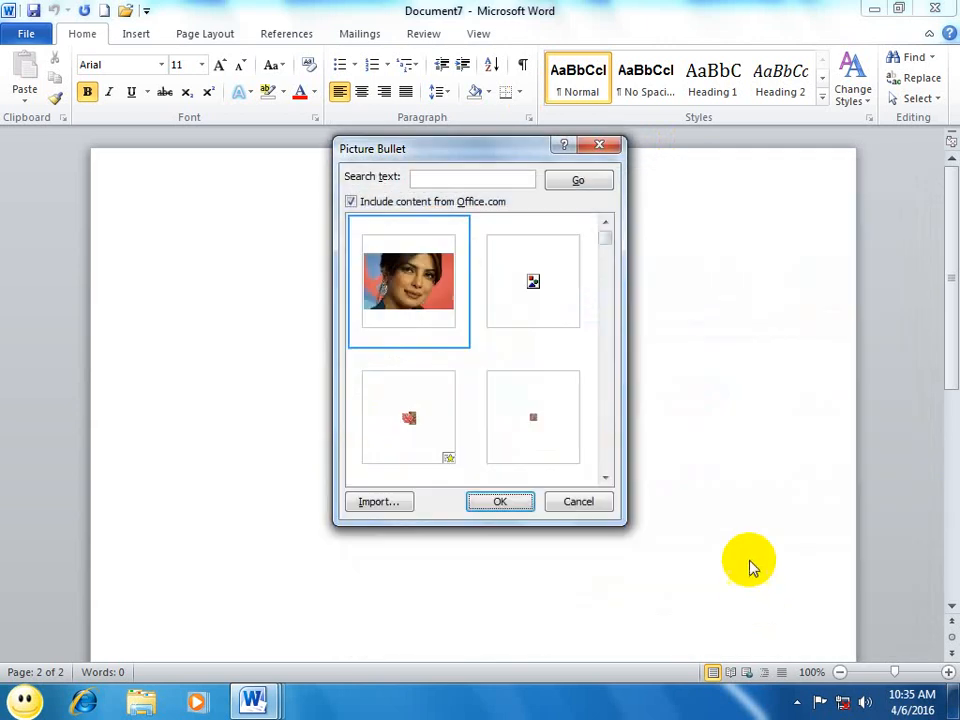
click(499, 504)
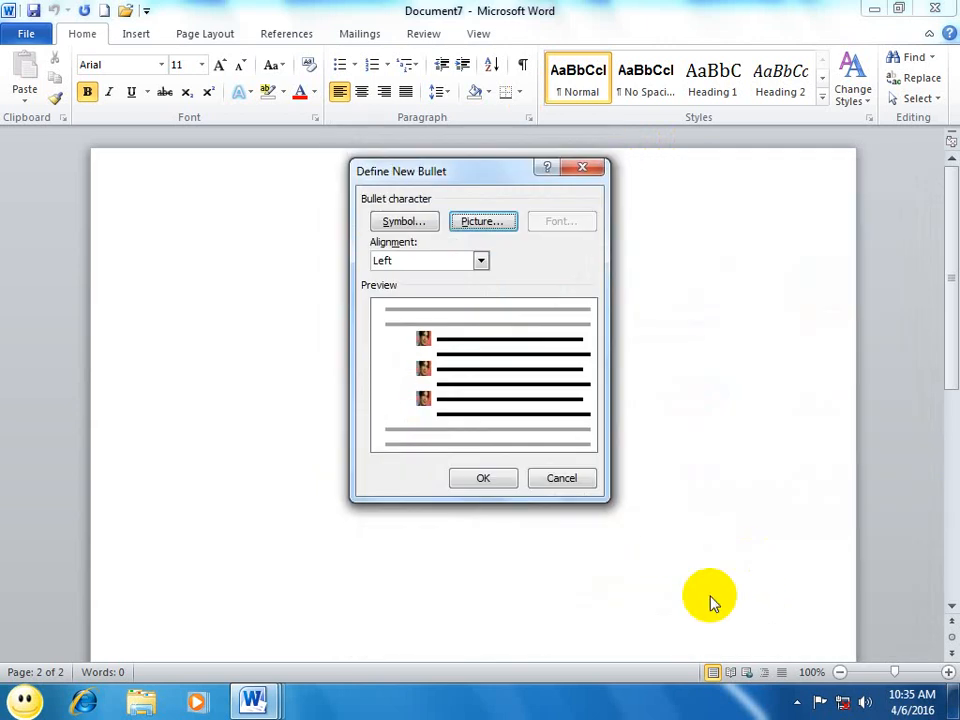
Step: Replace the bullet picture with the penguins picture and apply the new bullet to the document
click(472, 221)
click(534, 282)
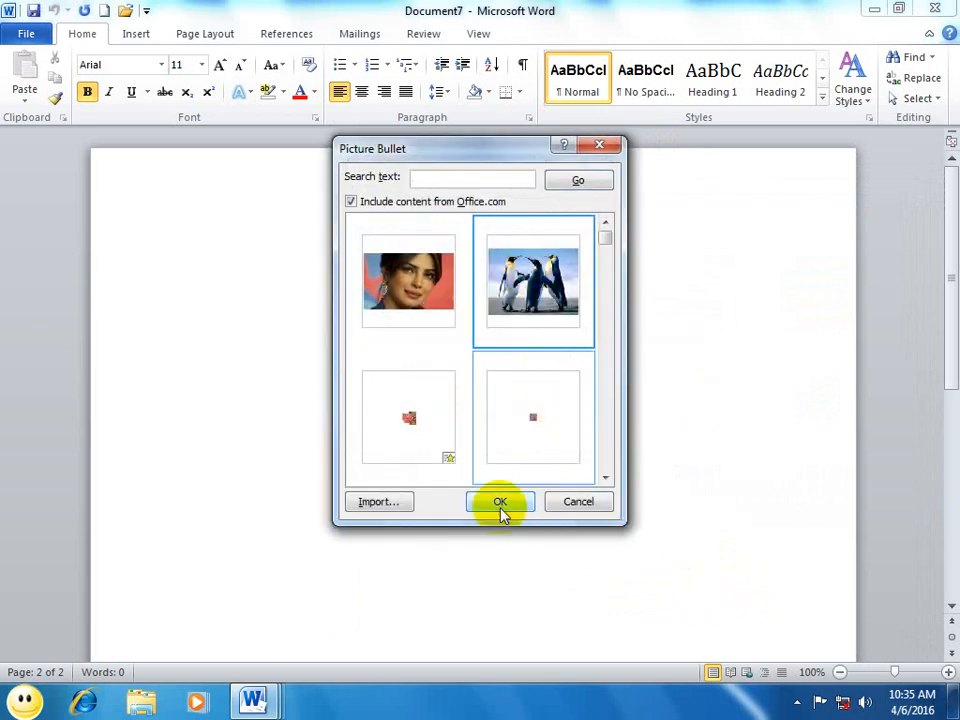
click(500, 502)
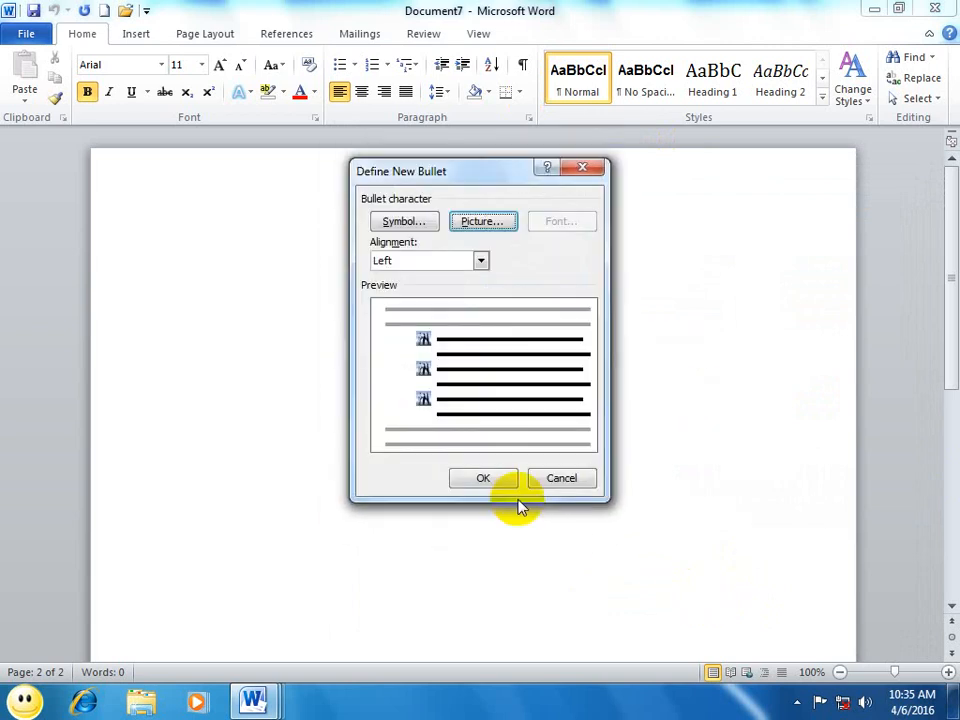
click(480, 480)
Step: Enter the lines "Dassd" and "Fdsdfgdfgdfg", applying the penguins bullet to the second, and start a third bulleted line
text(dassd)
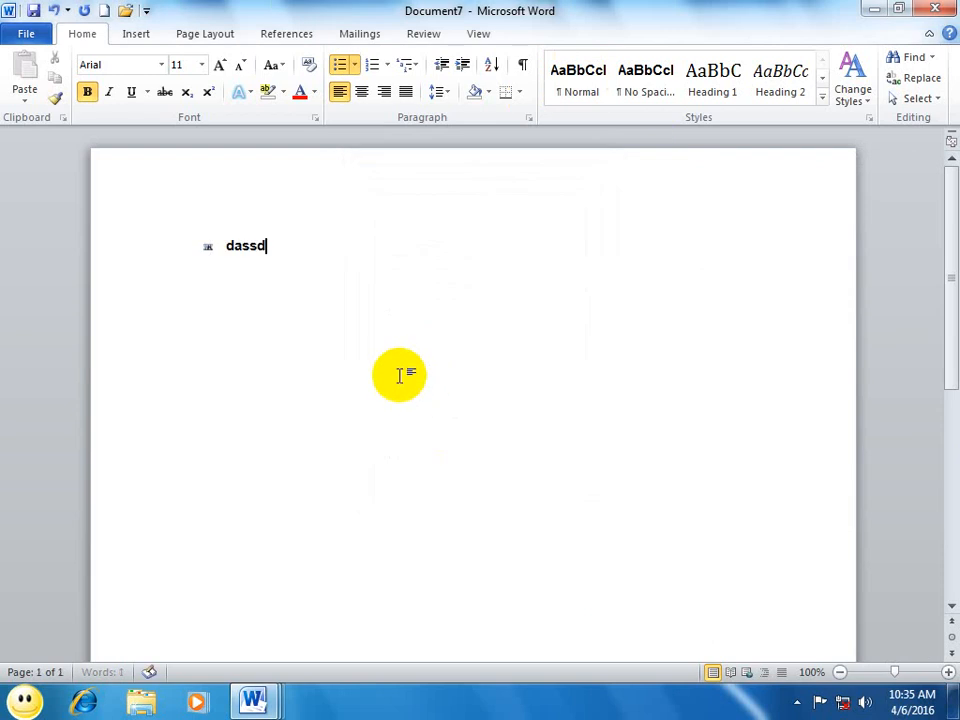
key(Return)
key(Return)
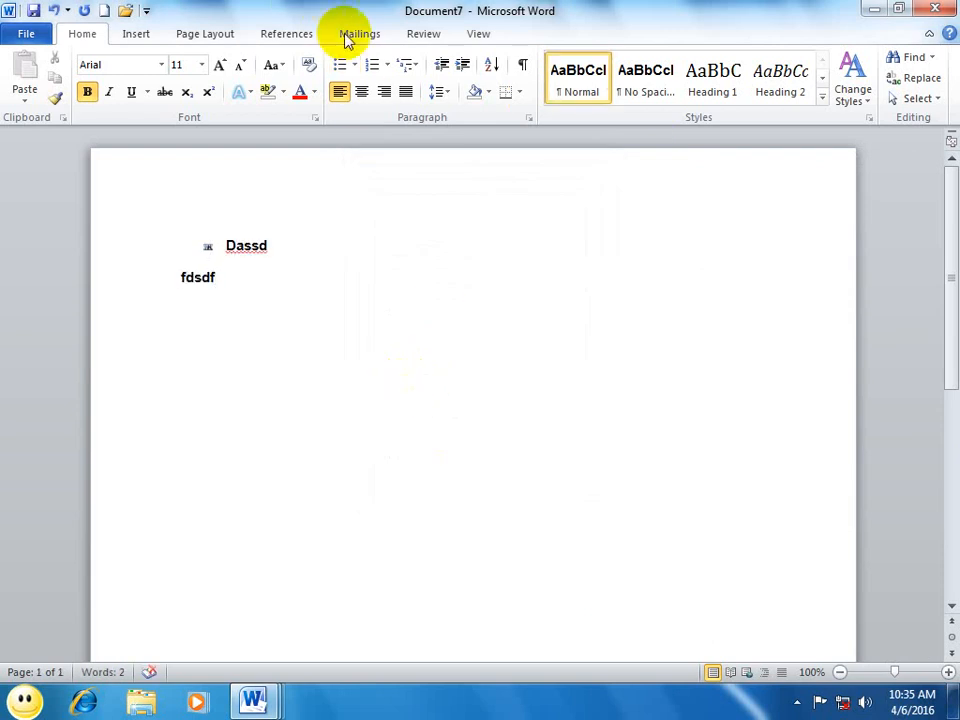
click(352, 64)
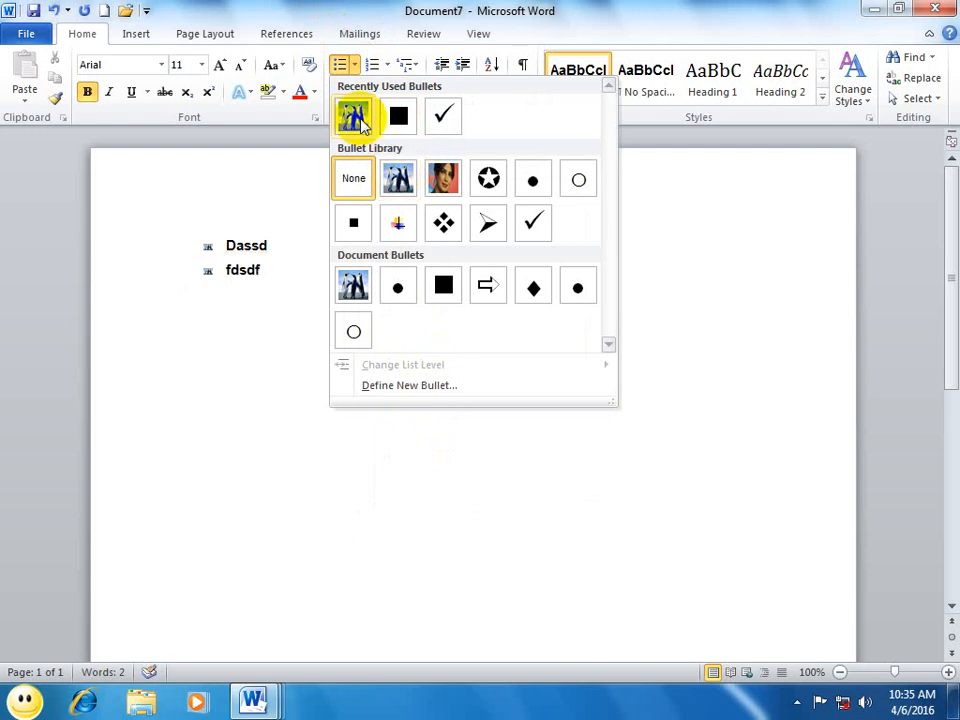
click(395, 183)
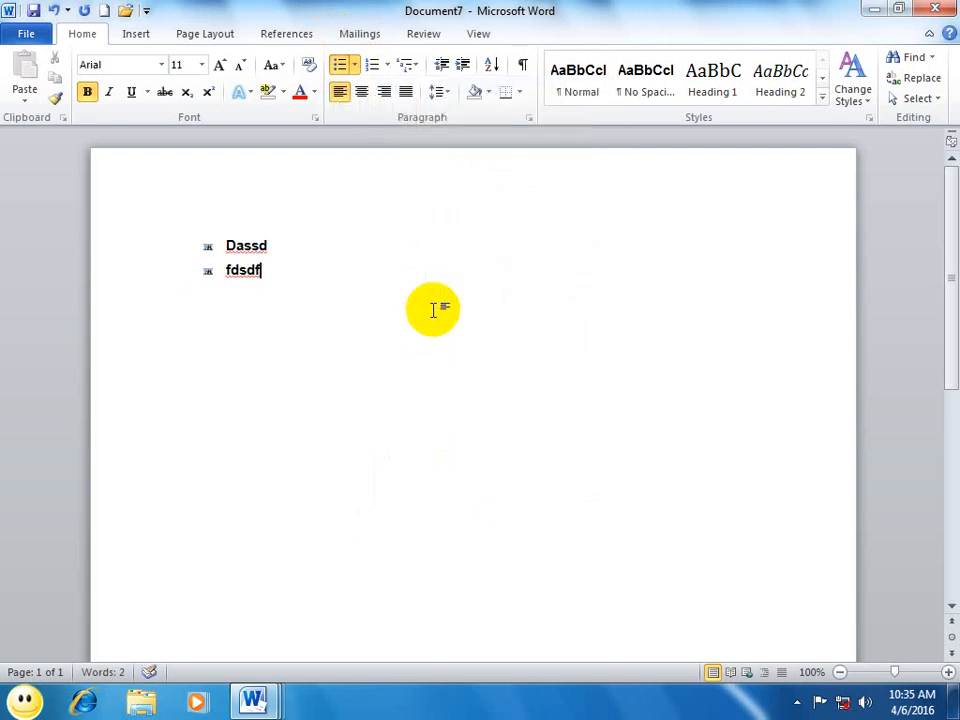
key(Return)
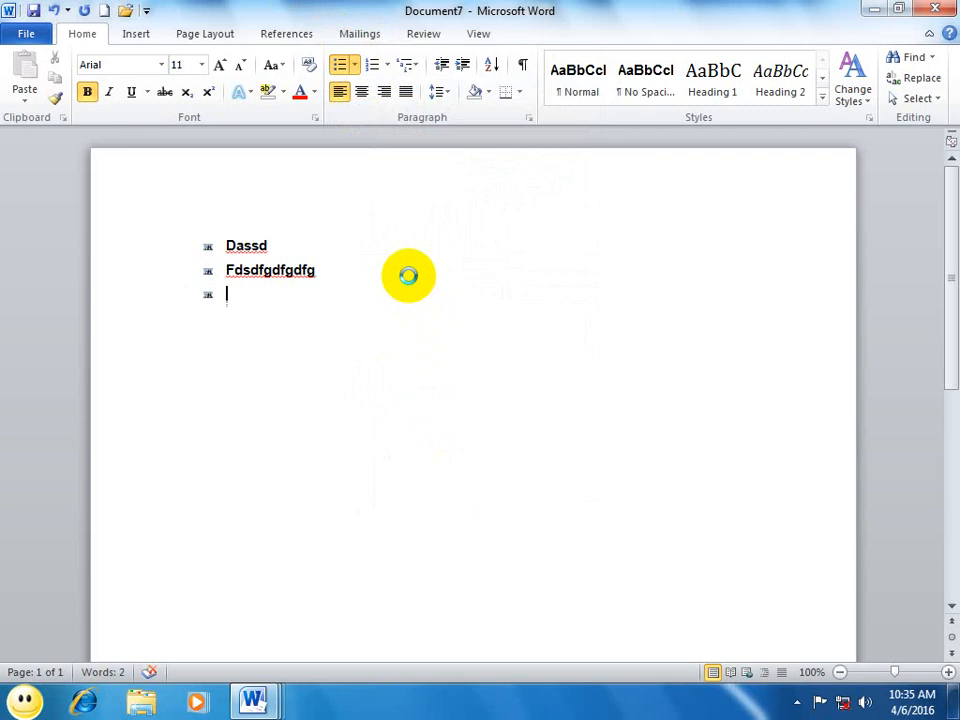
Step: In a new blank document, start defining a new bullet and set its alignment to Centered after trying Right
key(ctrl+n)
click(354, 64)
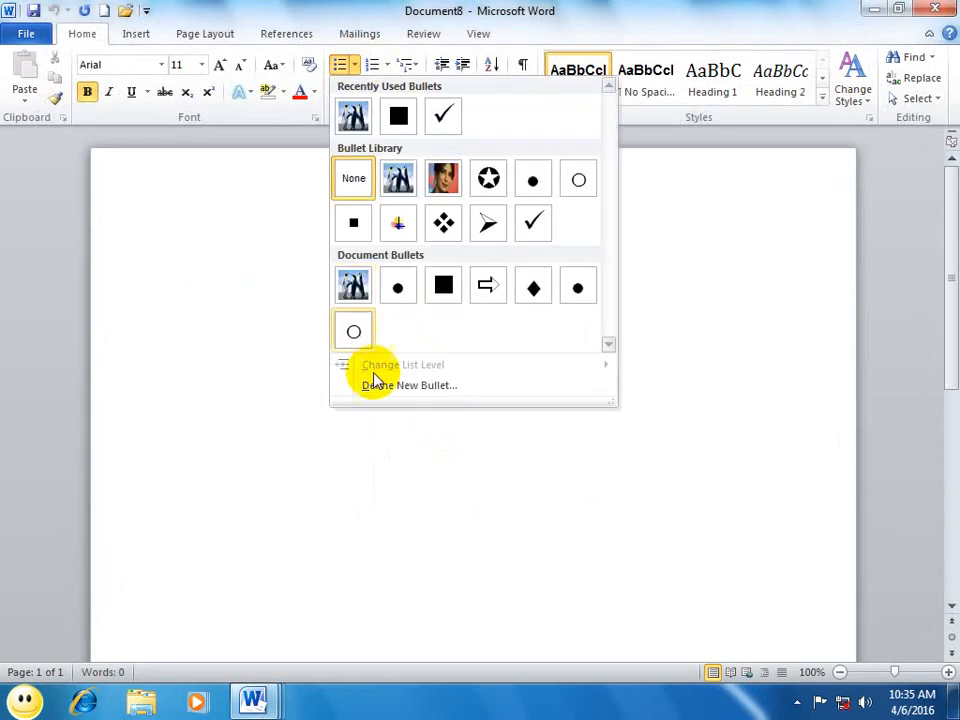
click(385, 386)
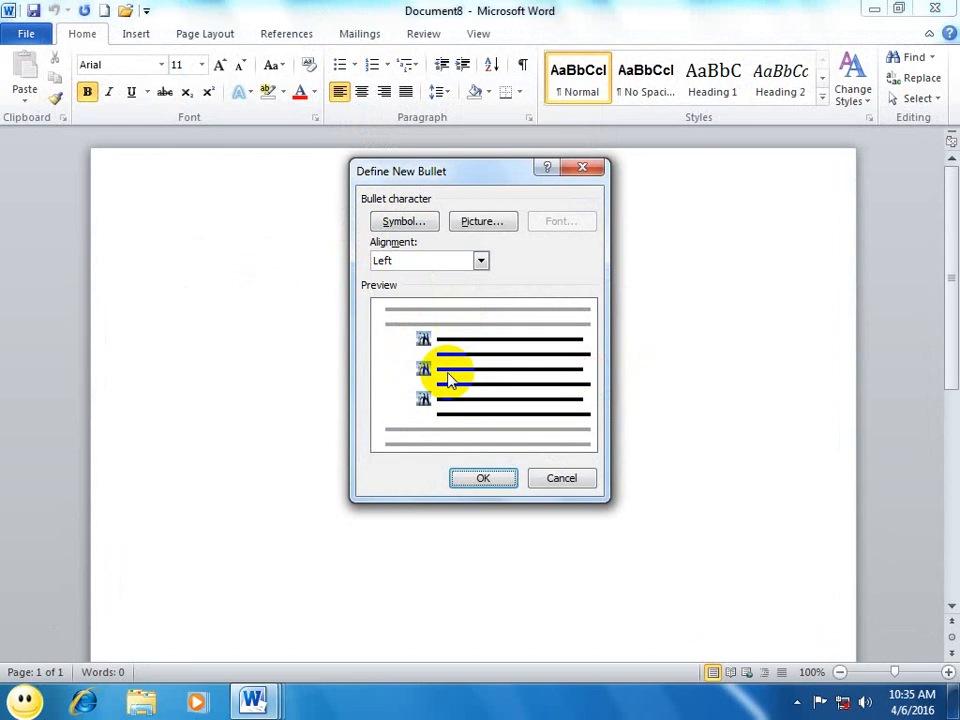
click(479, 260)
click(415, 290)
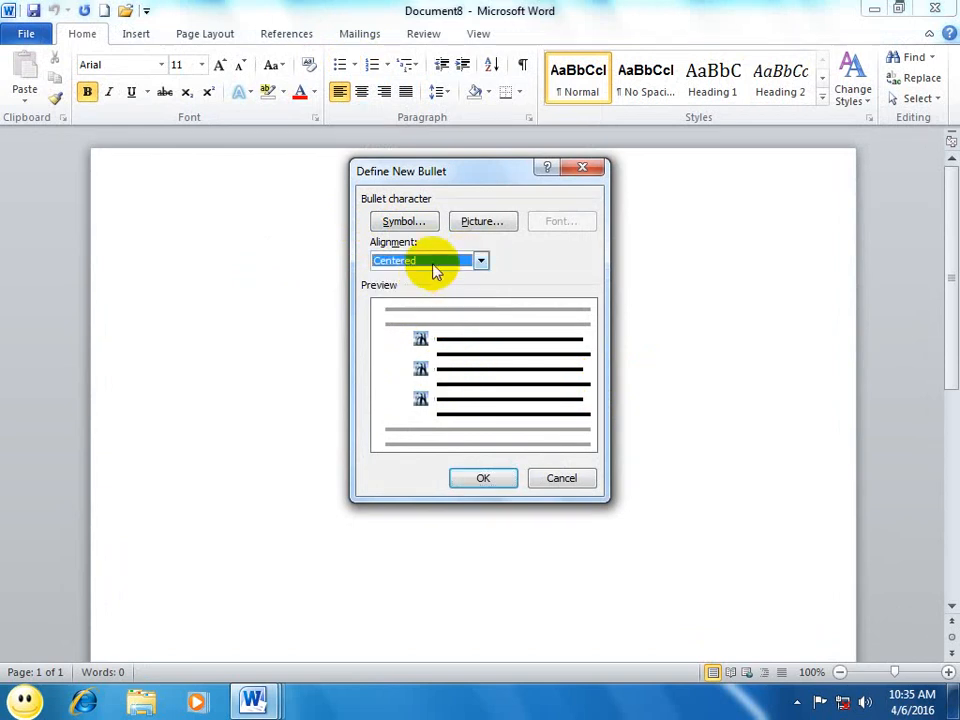
click(435, 262)
click(400, 302)
click(435, 264)
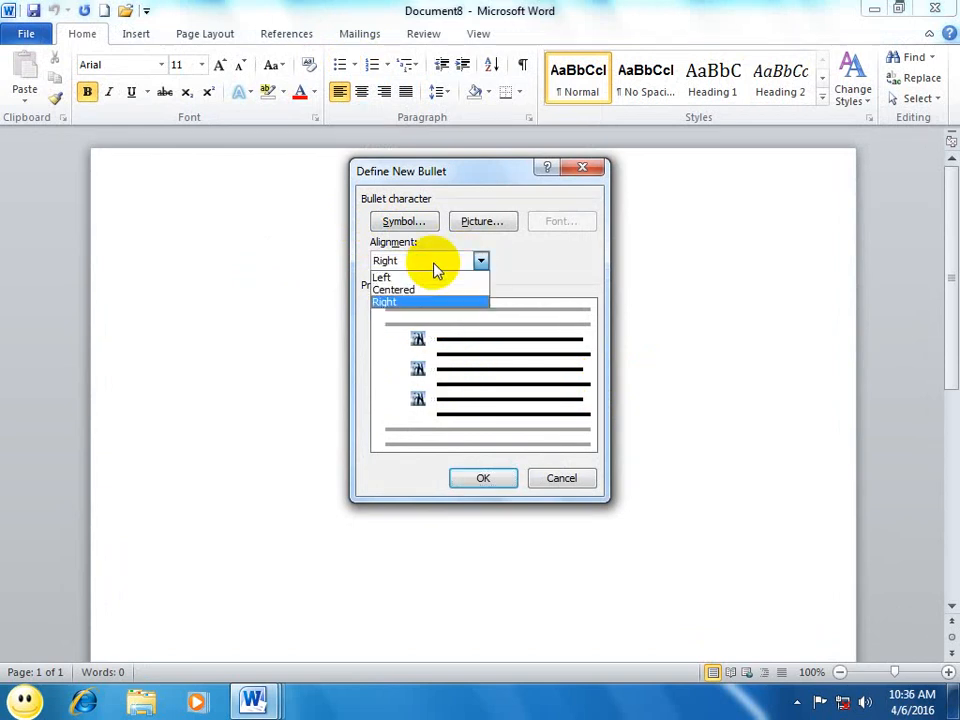
click(390, 290)
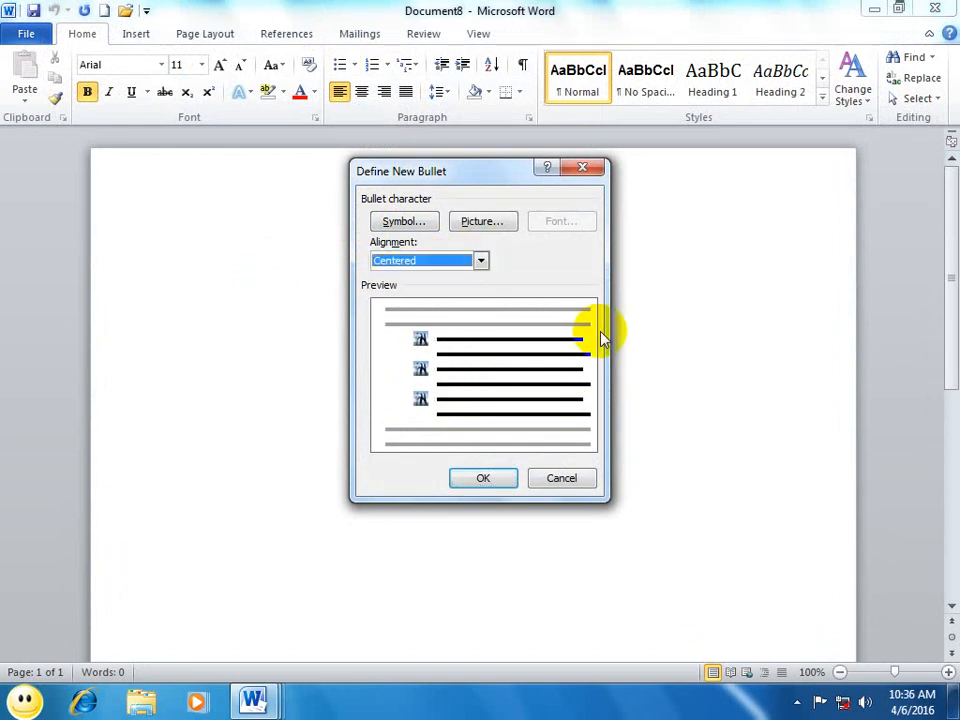
Step: Browse the Symbol and Wingdings characters for the new bullet and choose Webdings character 212
click(407, 226)
click(655, 286)
click(486, 315)
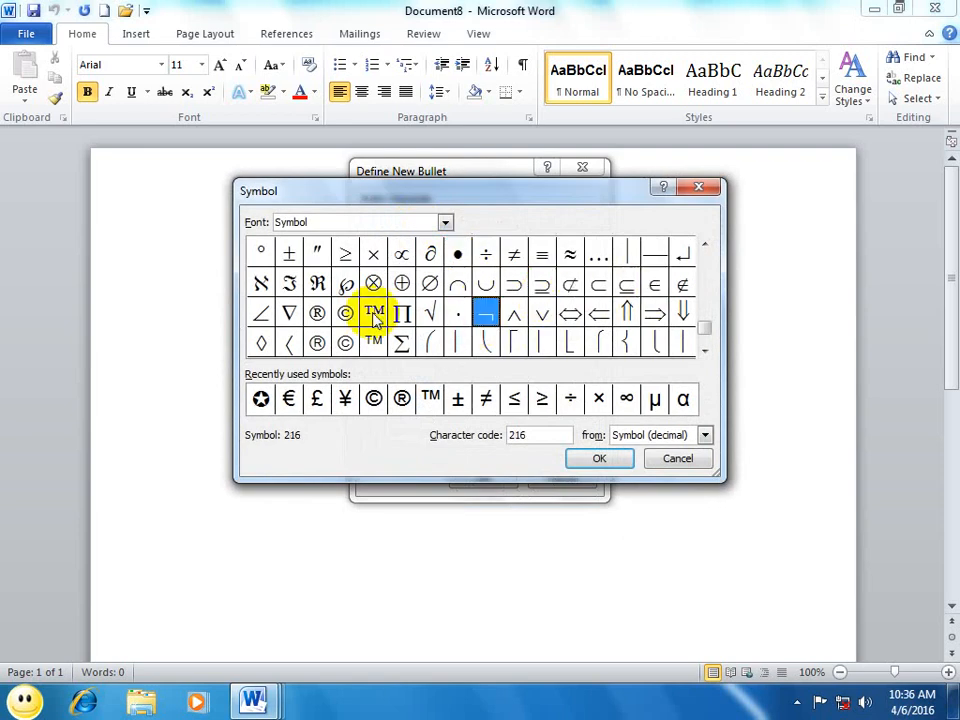
click(375, 316)
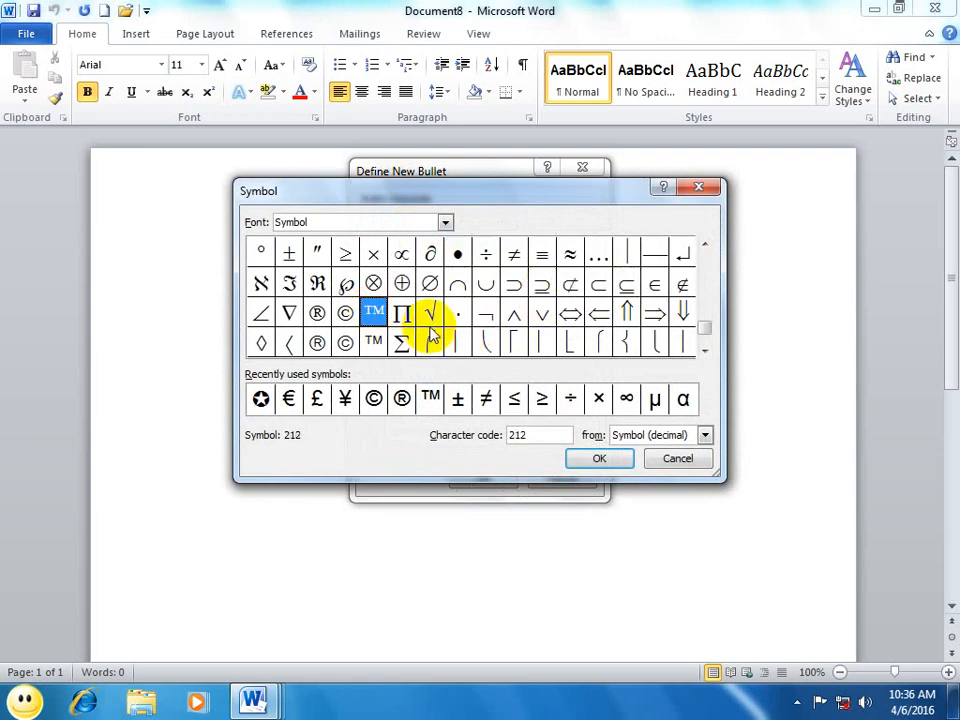
click(445, 222)
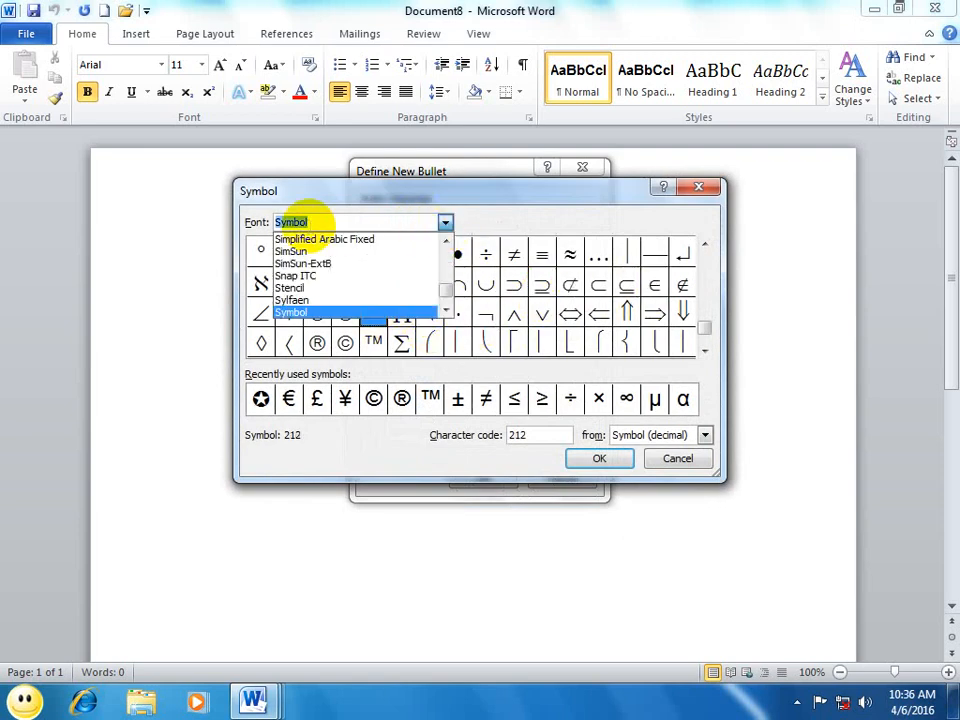
text(wed)
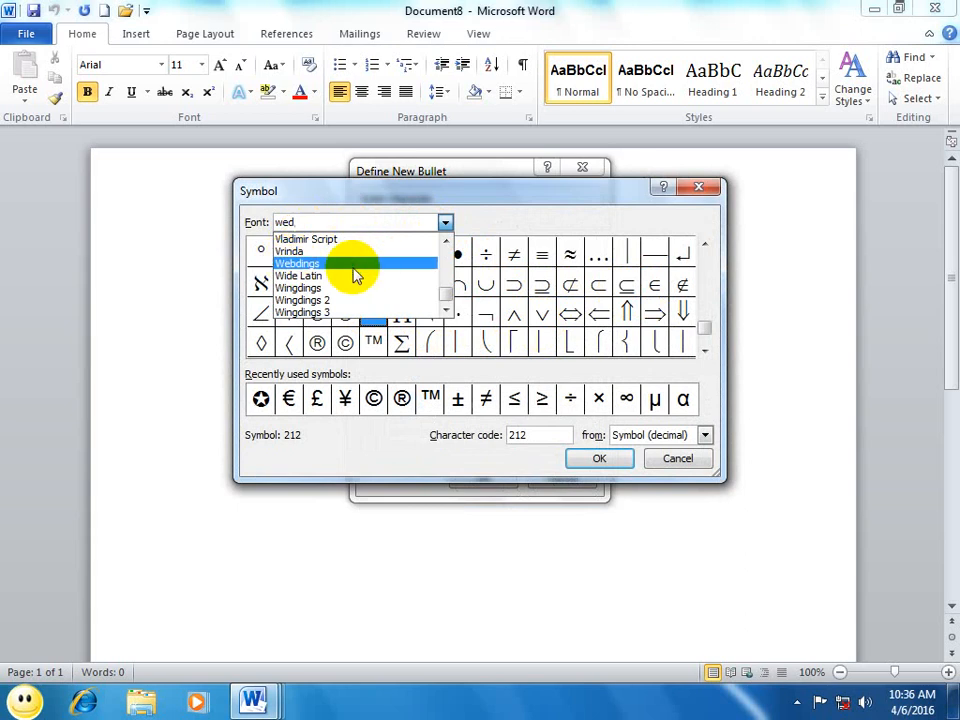
click(298, 287)
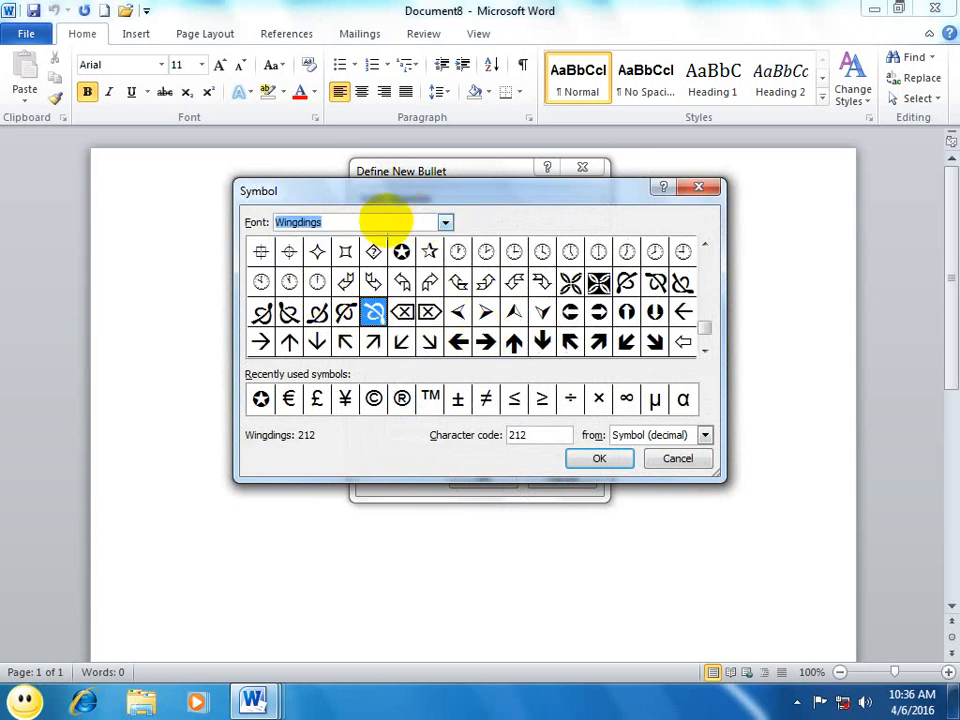
text(we,)
key(Escape)
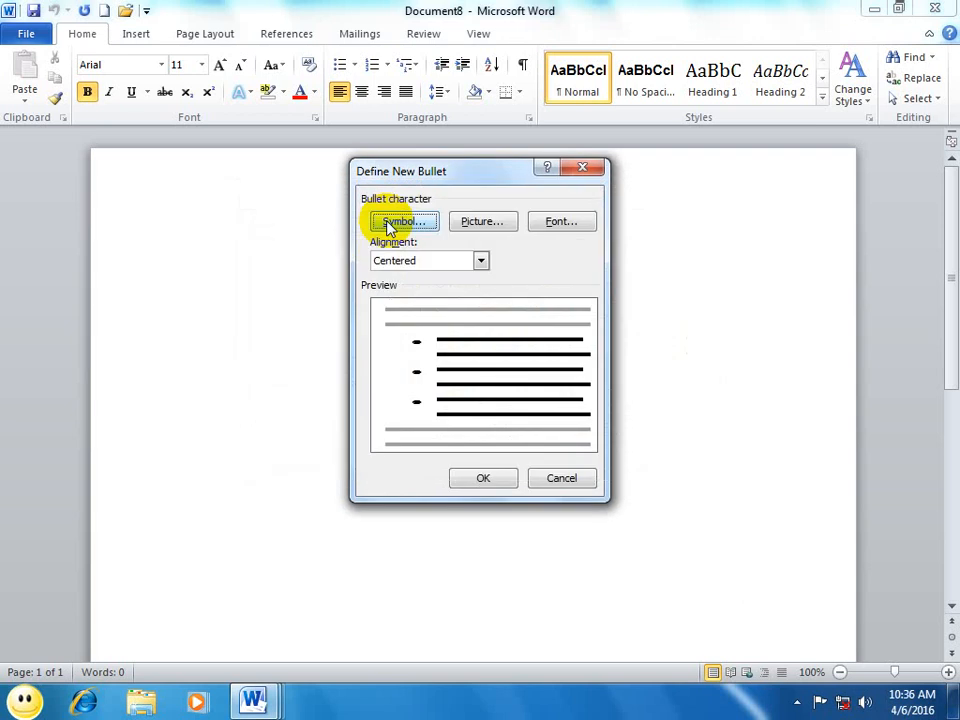
Step: Try several Webdings symbols and choose the dove, character code 255, as the bullet character
click(394, 221)
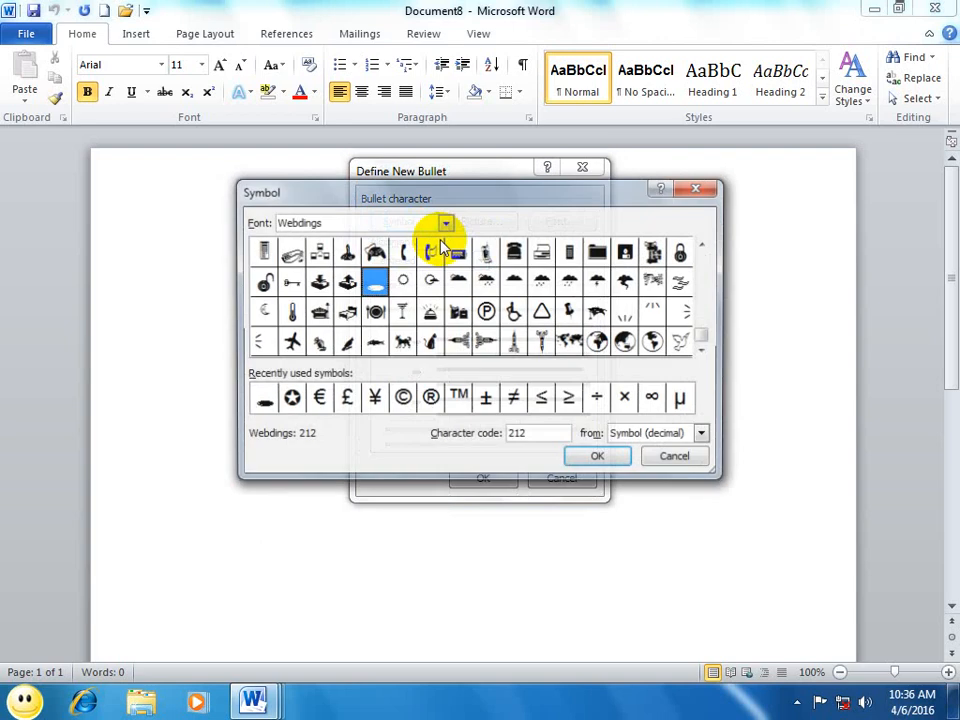
click(346, 280)
click(427, 257)
click(484, 257)
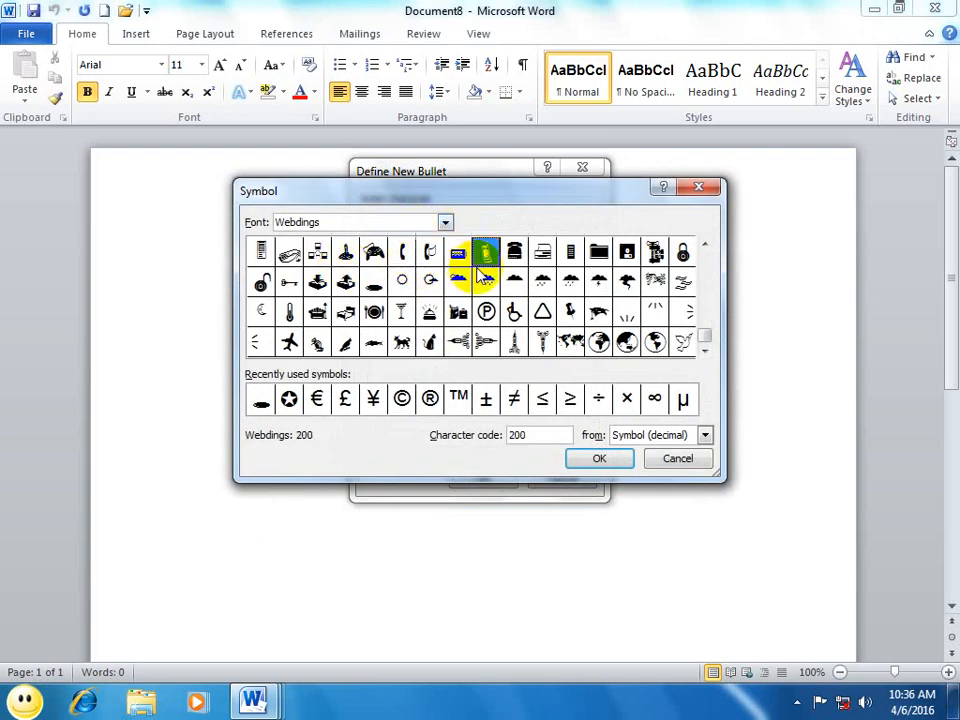
click(537, 282)
click(570, 311)
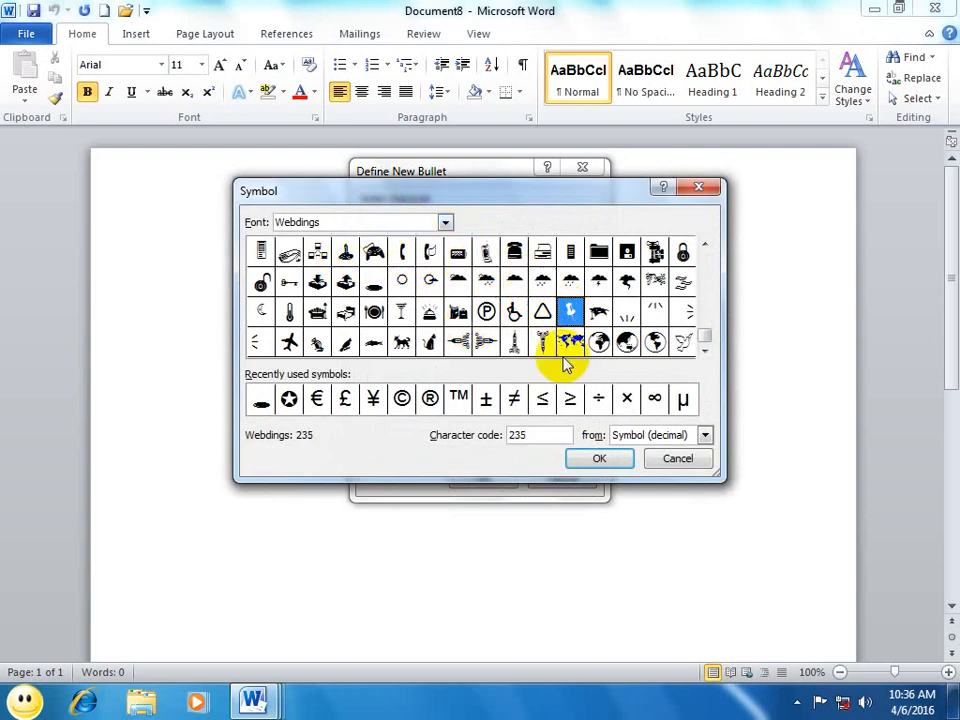
click(627, 343)
click(683, 342)
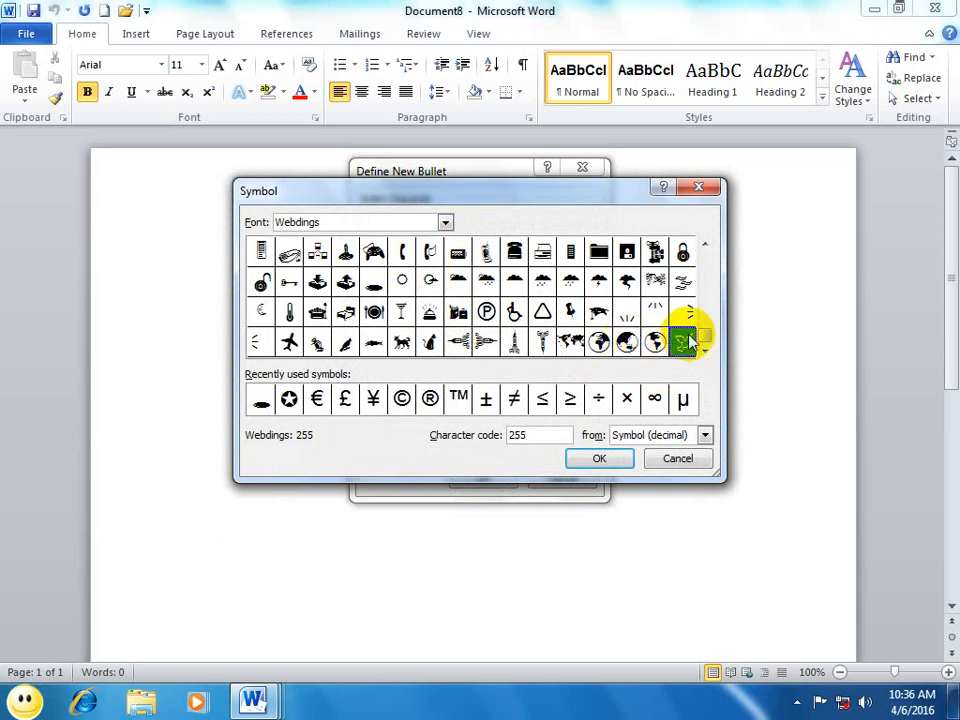
click(599, 459)
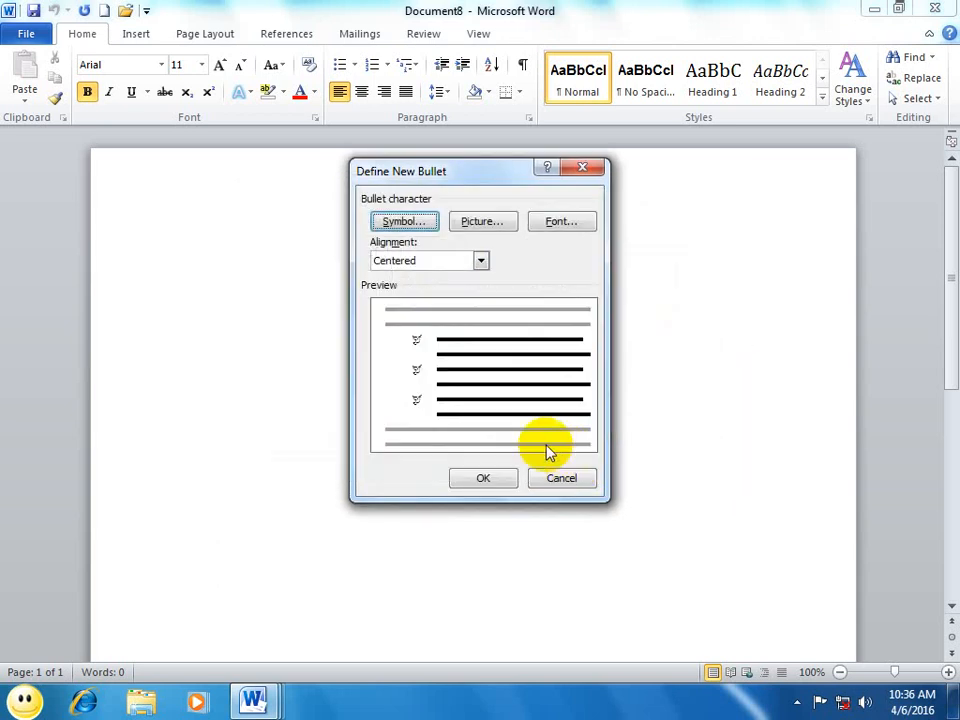
Step: In the dove bullet's font settings, try sizes 26, 72 and 48 and set the size to 36
click(558, 221)
click(643, 261)
click(643, 261)
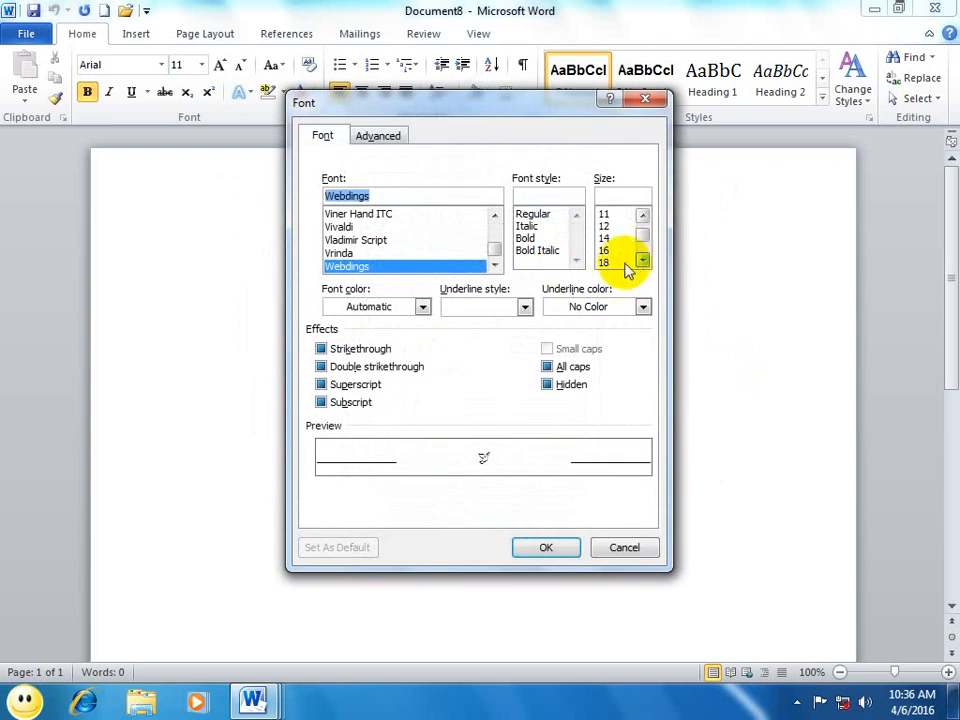
click(626, 264)
click(643, 261)
click(643, 261)
click(612, 265)
click(641, 263)
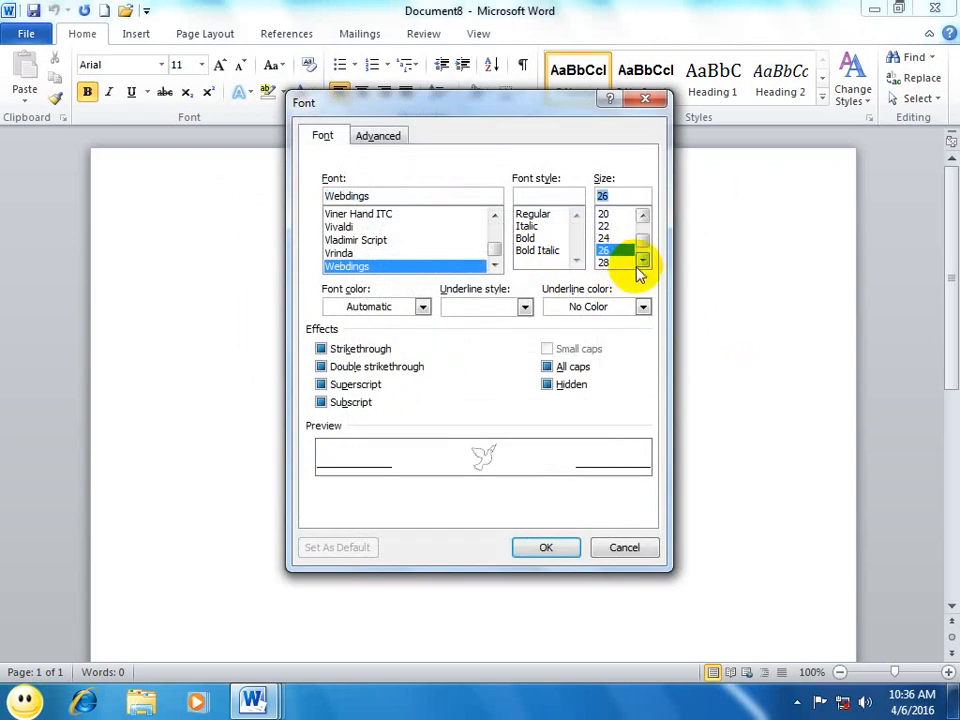
click(644, 263)
click(644, 264)
click(644, 264)
click(605, 264)
click(605, 250)
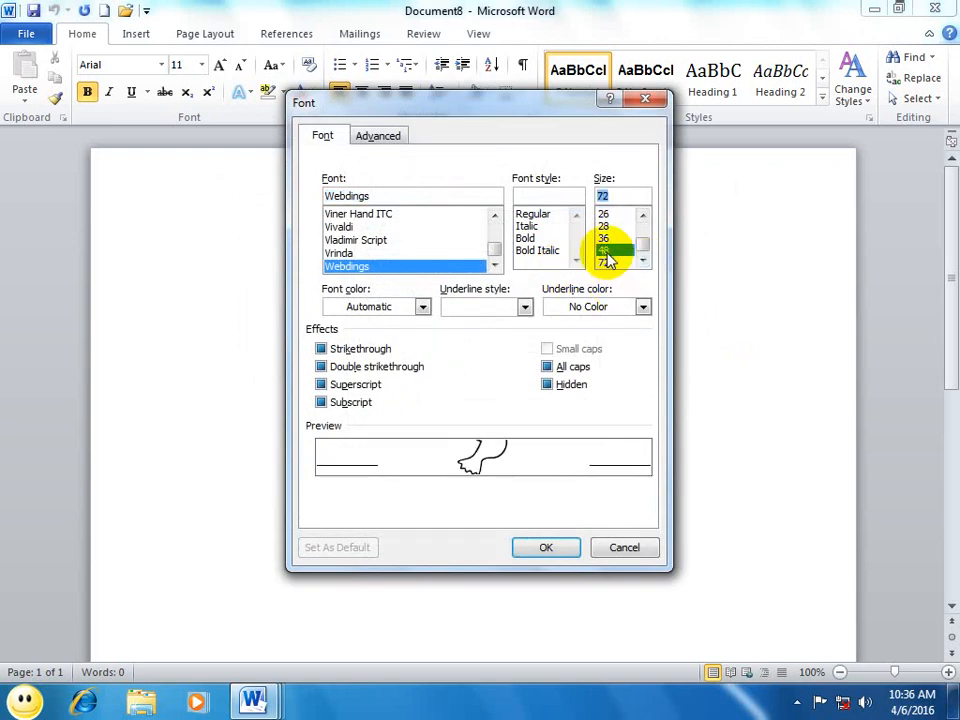
click(605, 238)
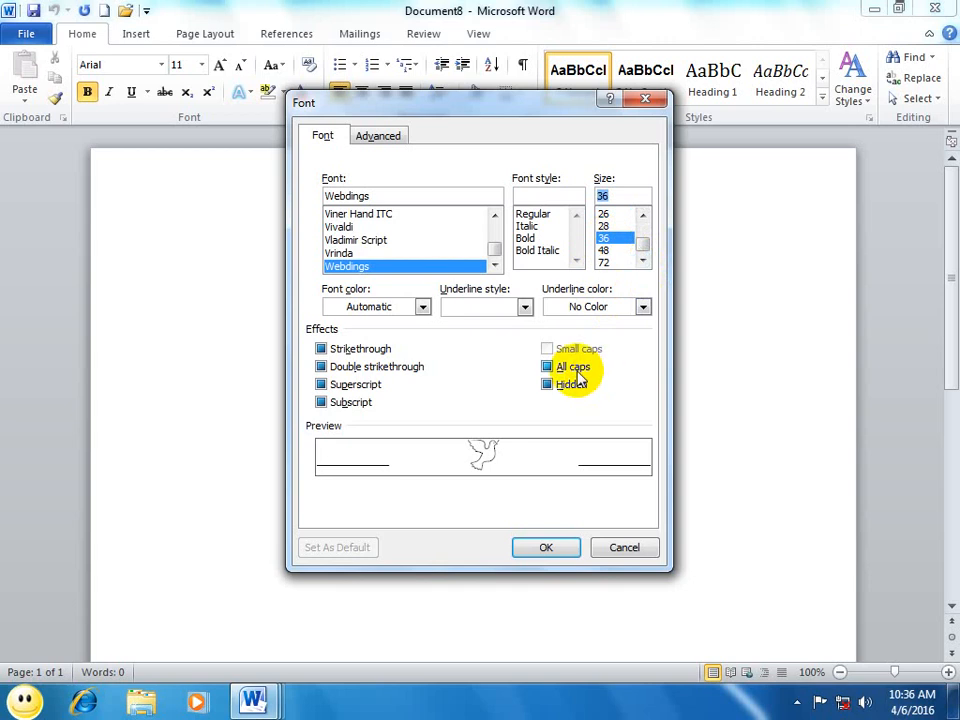
Step: Try red as the dove bullet's underline color and change it to Automatic
click(643, 307)
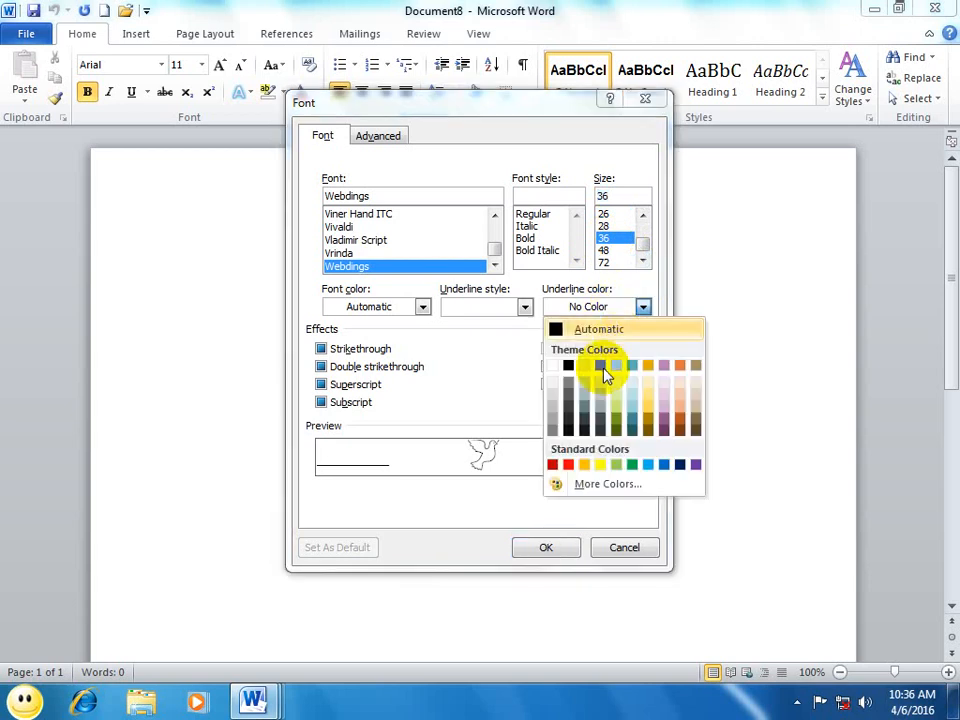
click(568, 464)
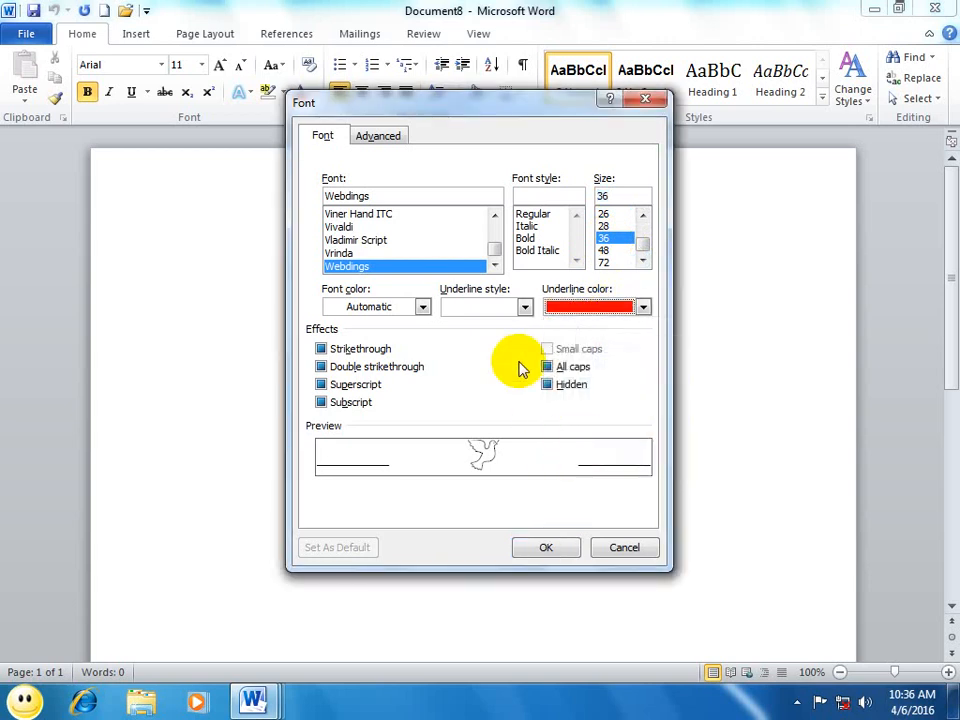
click(643, 307)
click(553, 327)
Step: Set the dove bullet's font color to standard red and accept the font settings
click(422, 307)
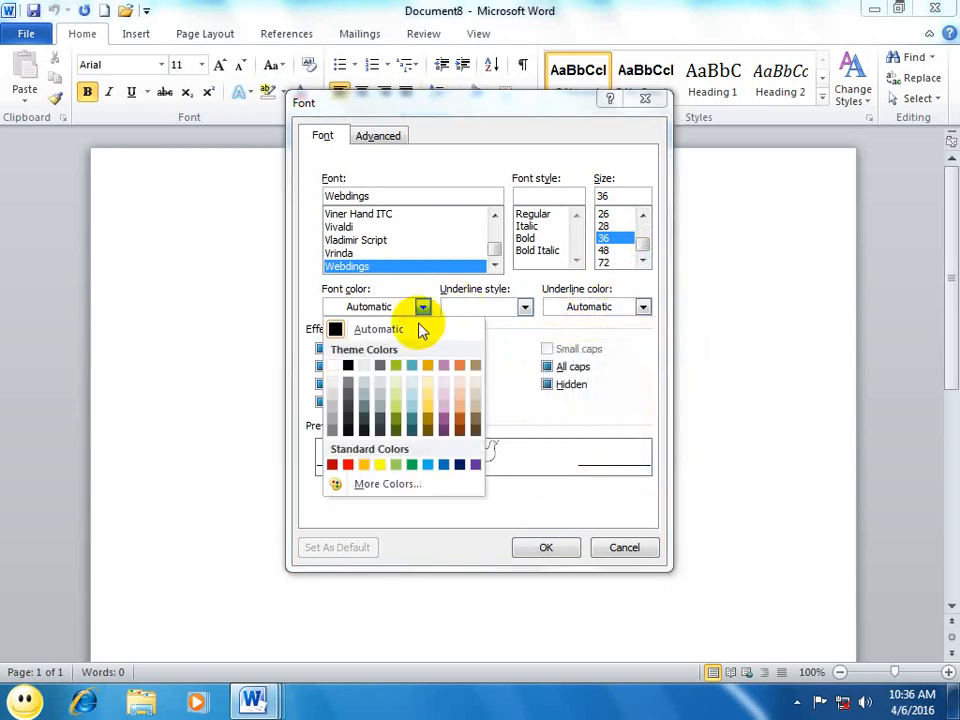
click(348, 464)
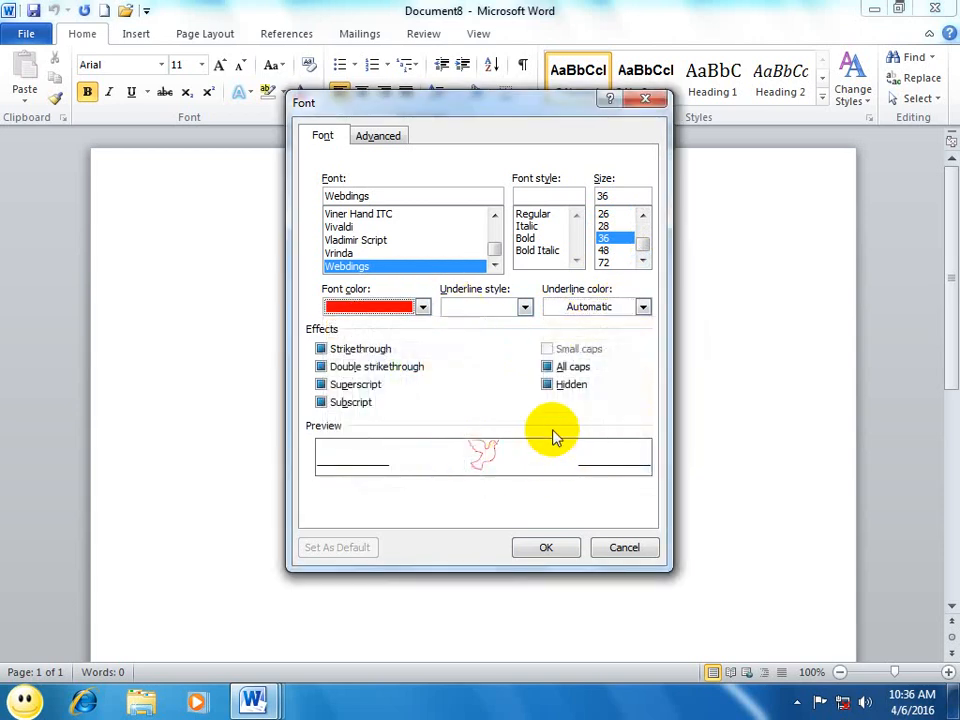
click(543, 543)
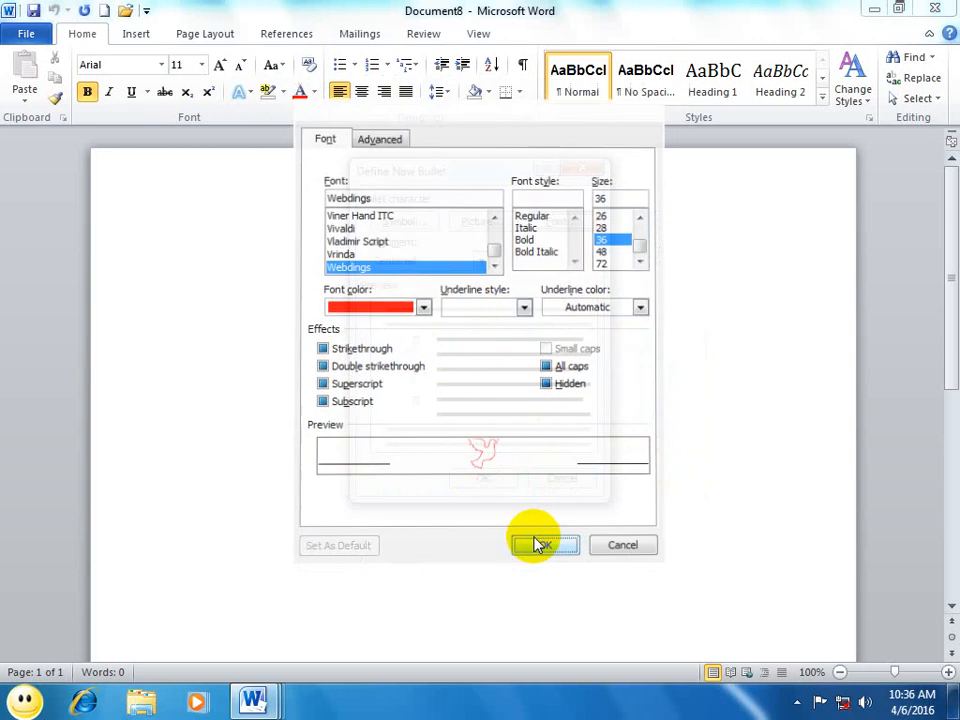
Step: Apply the red dove bullet and enter a long list of short filler items, beginning with "Asad" and "dsf"
click(481, 479)
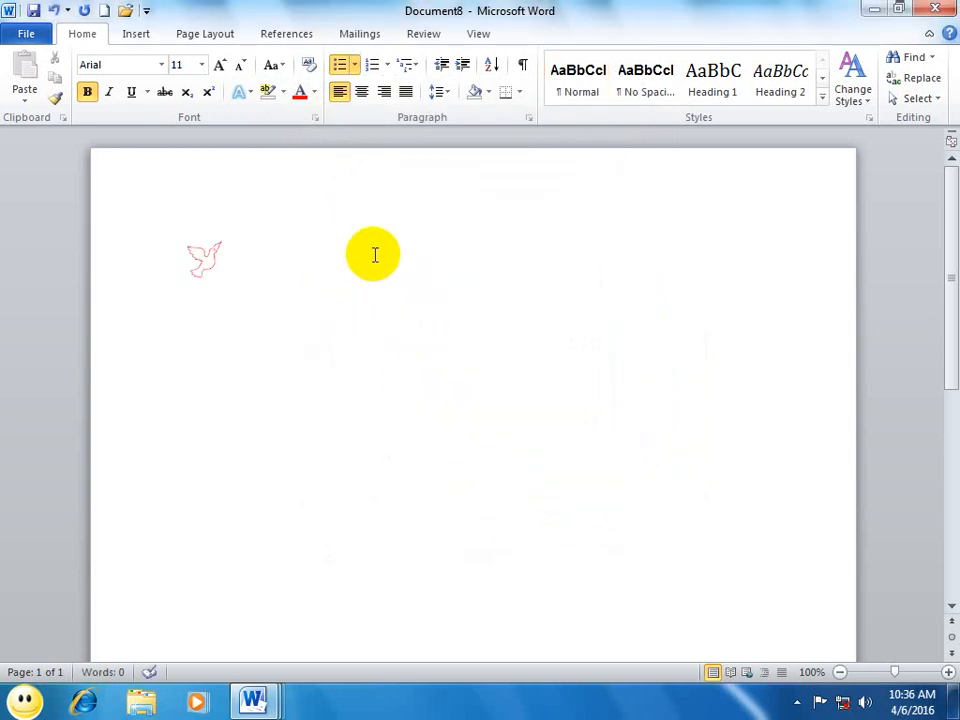
text(asad dsf sdf sdf sd f sd)
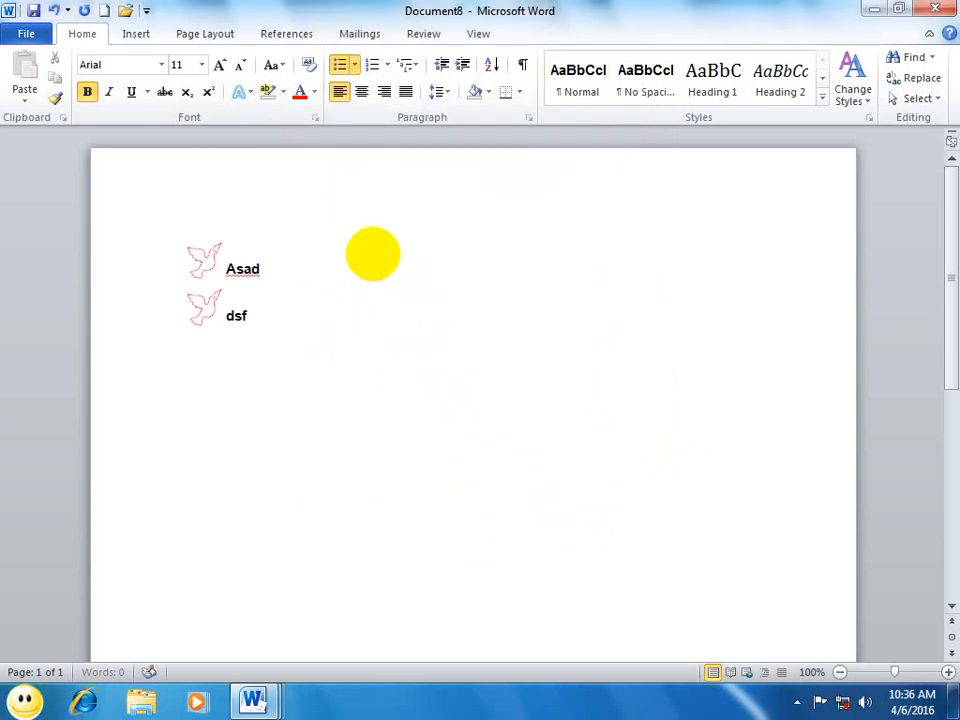
text(f sd f sdf sd f sdf sd f sd fsd f)
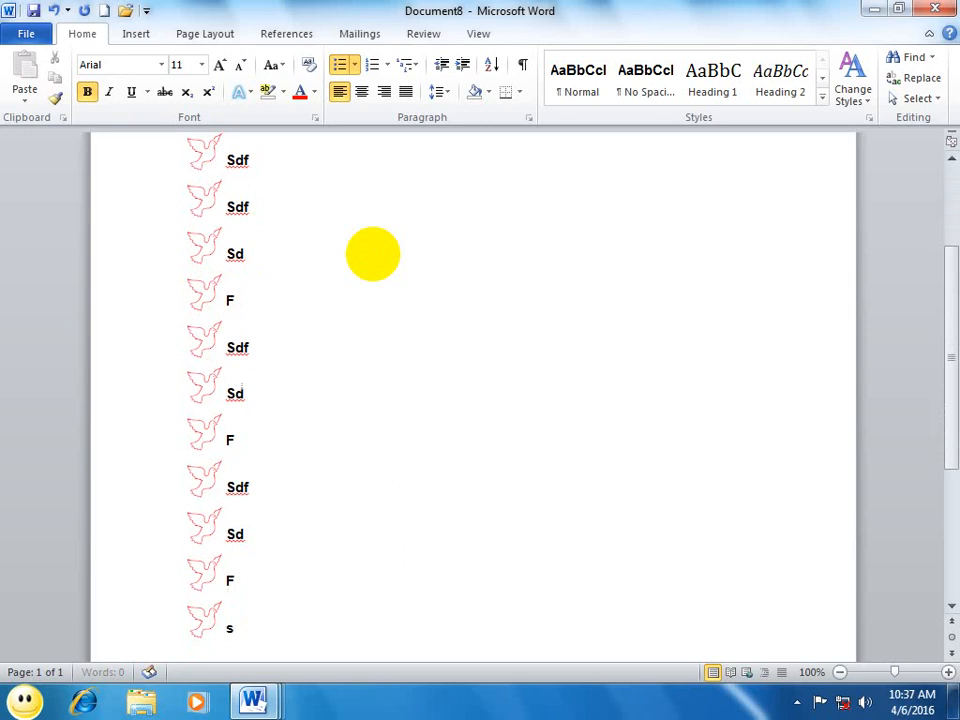
Step: Finish the dove-bulleted list with the item "Ff" and look over the available bullets without changing the bullet
text(Ff)
key(Return)
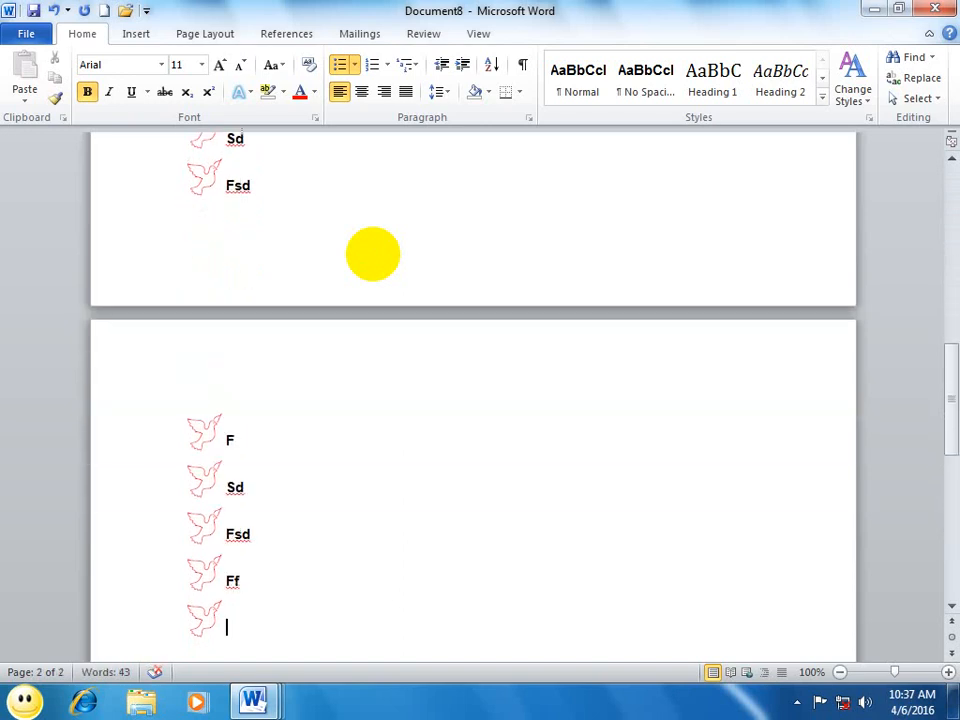
click(353, 65)
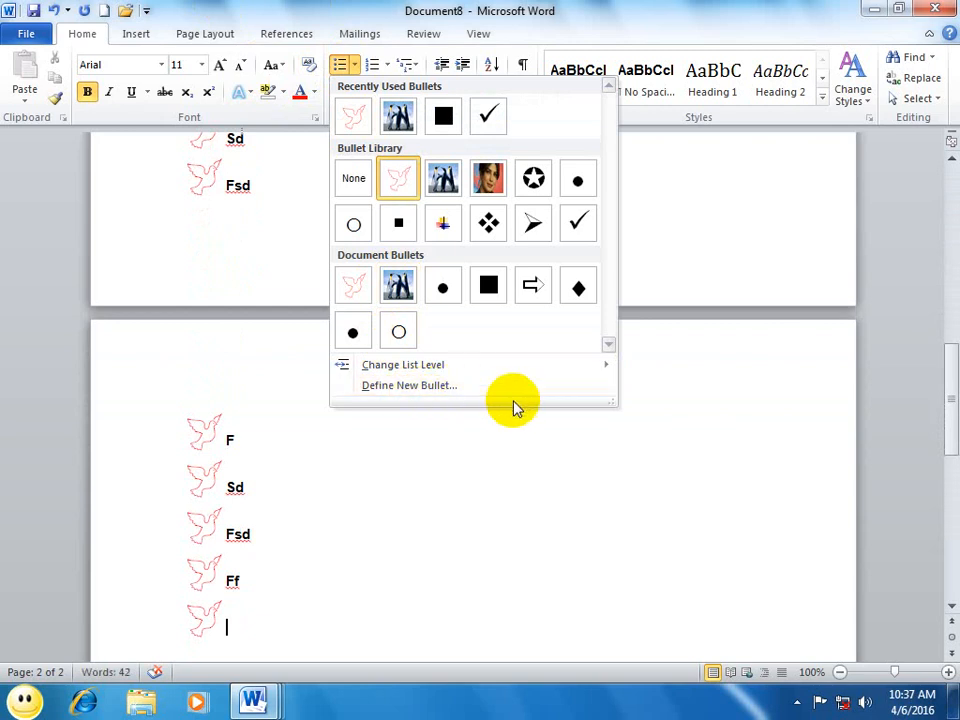
click(405, 490)
Step: In a new document, apply the 1. 2. 3. format from the numbering library and enter short filler items, beginning with "fsd" and "sdf"
key(ctrl+n)
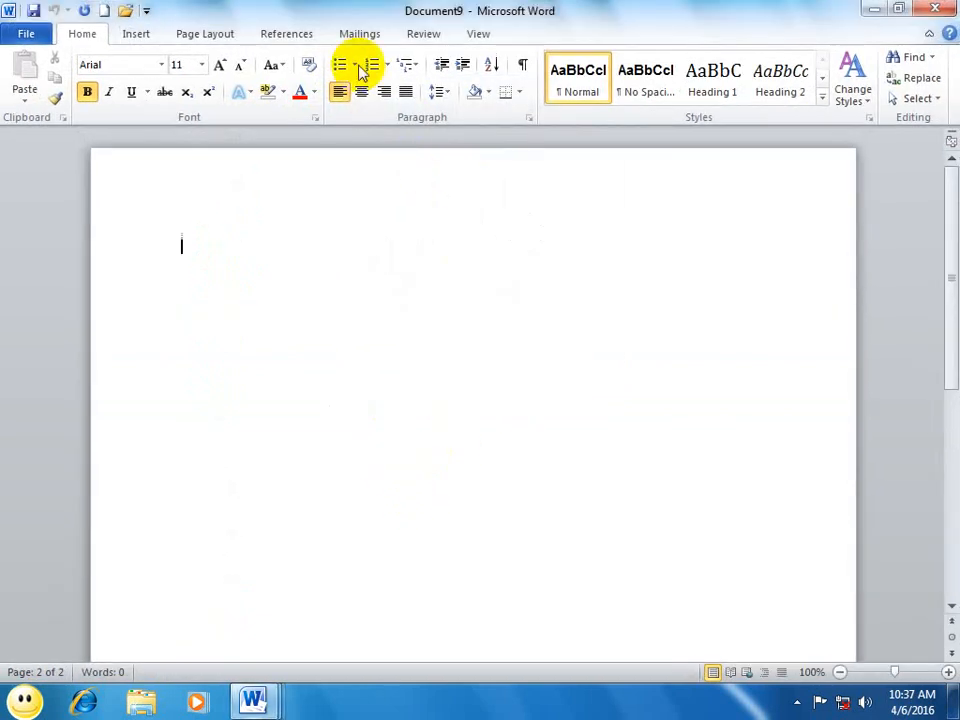
click(388, 65)
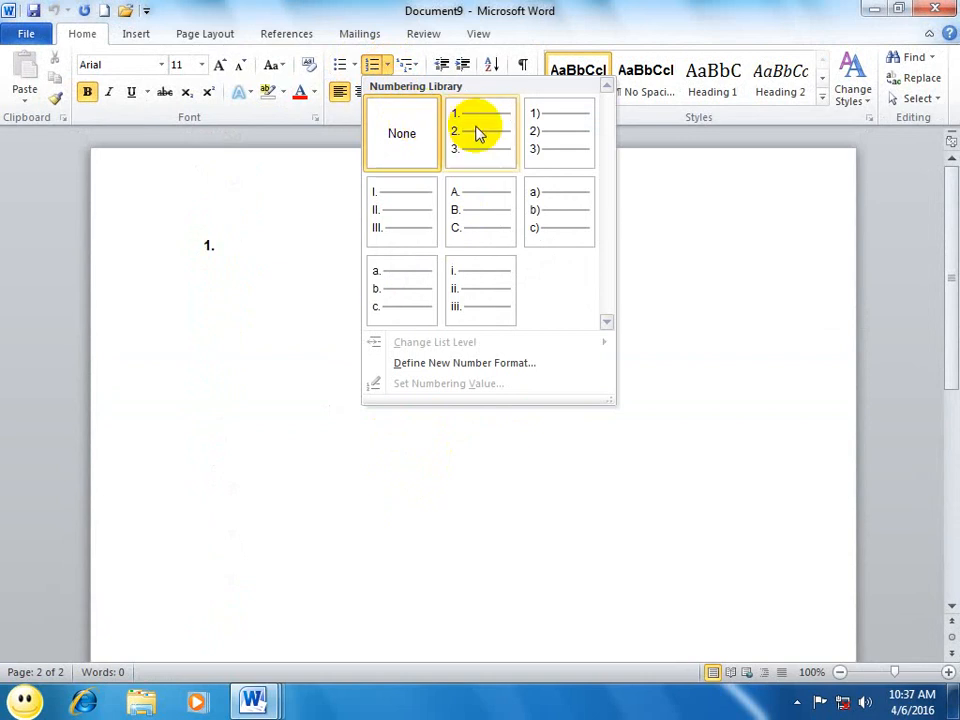
click(476, 133)
text(fsd)
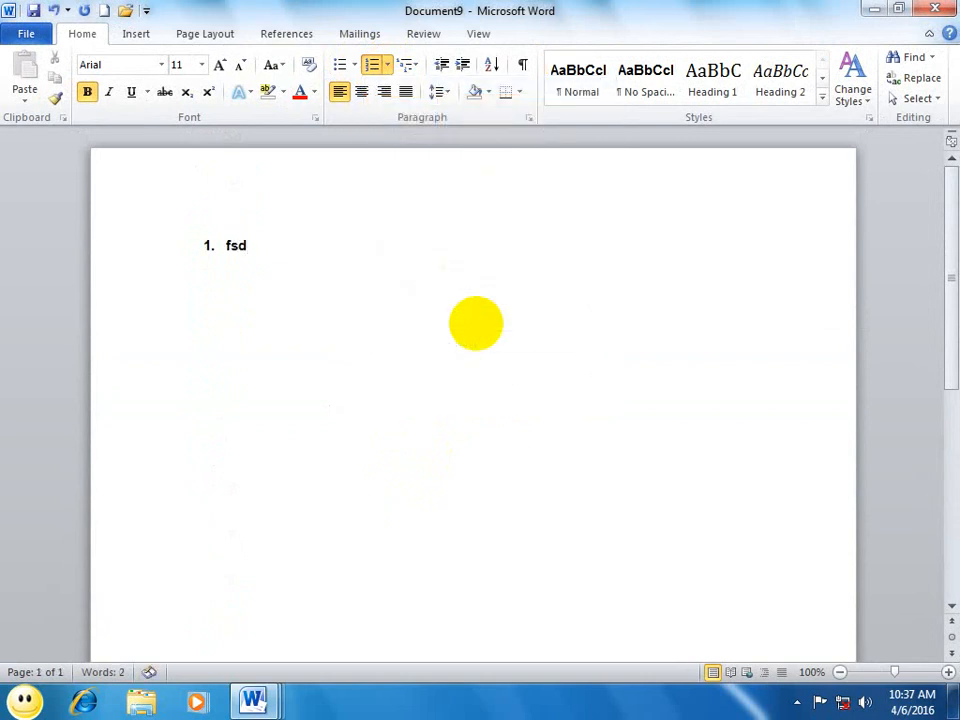
text( sdf sdf d fs f sdf sd f d f sdf f)
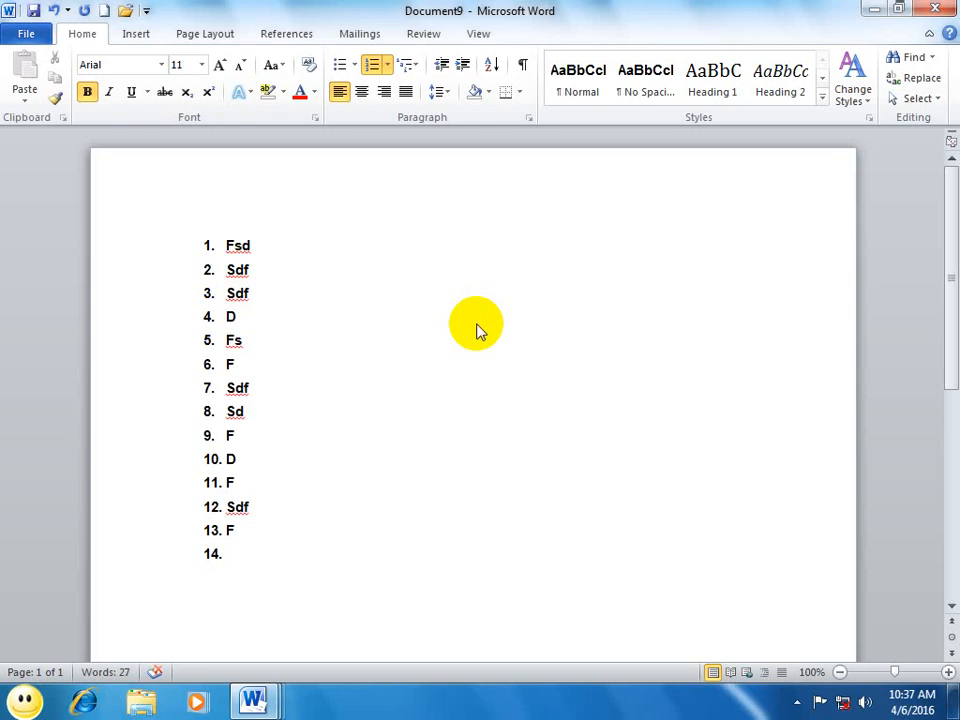
Step: In a new document, start an automatic numbered list with "1." and enter a long series of filler items, beginning with "fsd" and "sdf"
key(ctrl+n)
text(1.)
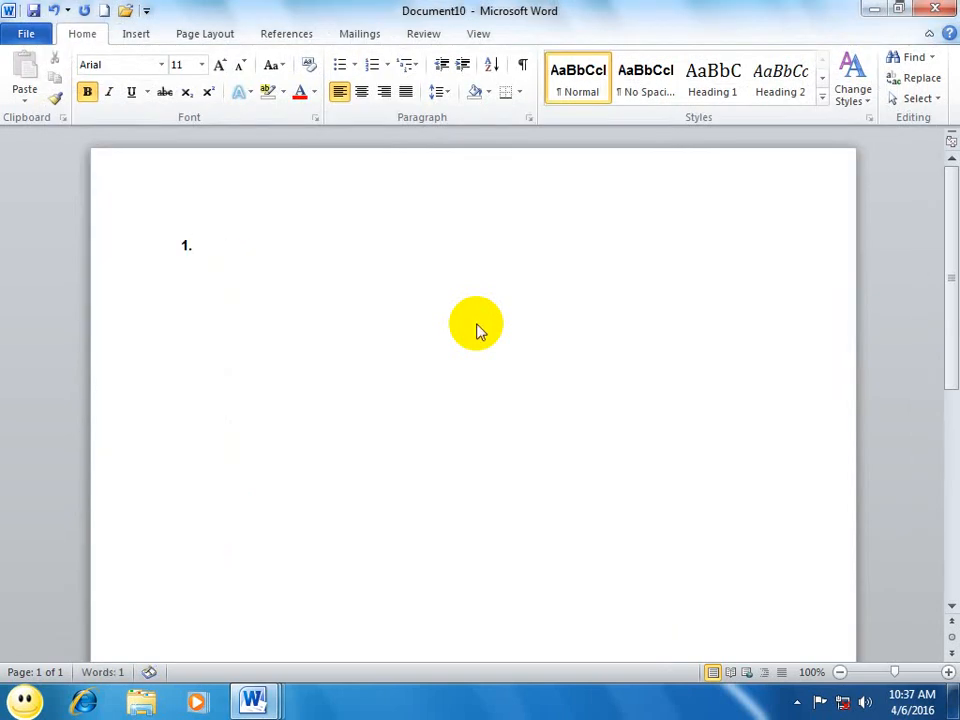
text( fsd sdf sdf sd fsd f)
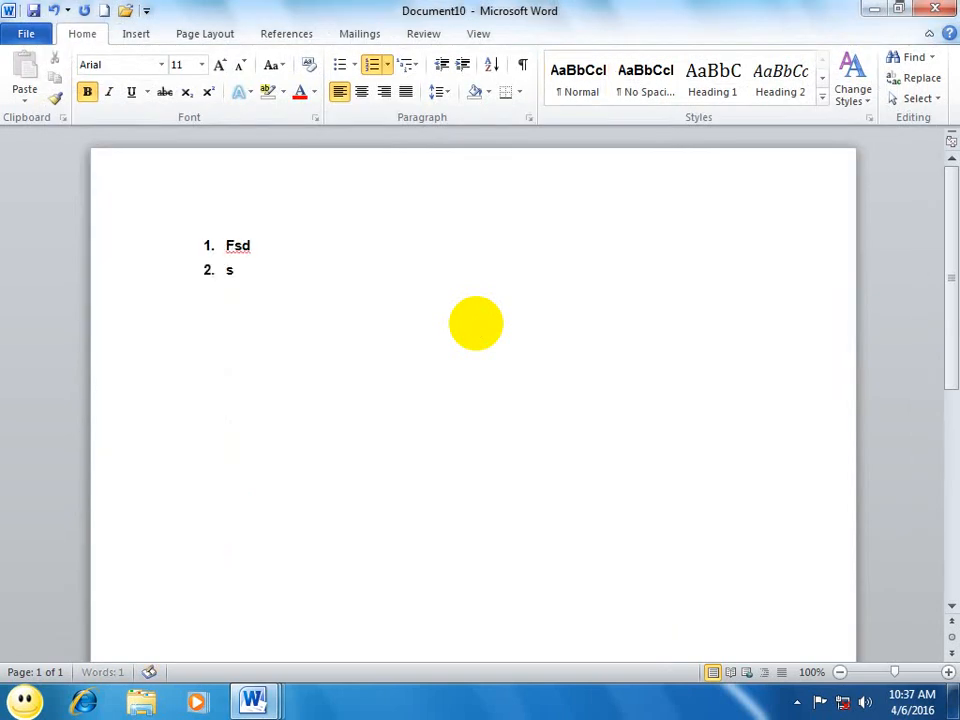
text( sd)
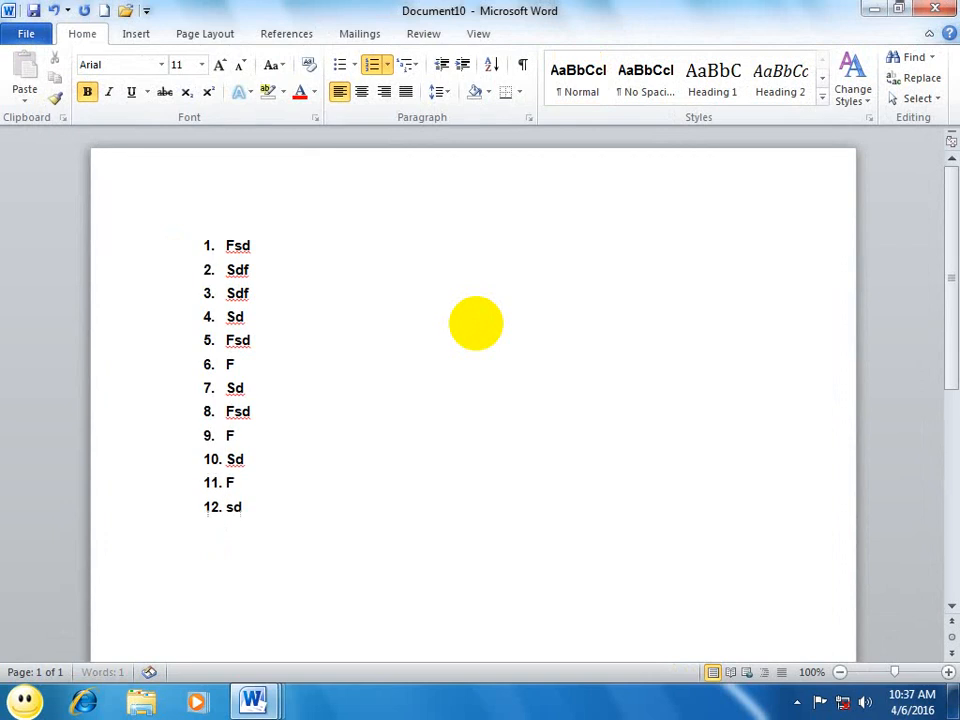
text( fsd f sd f sdf sd f sd f sd fsd f sd f sd f)
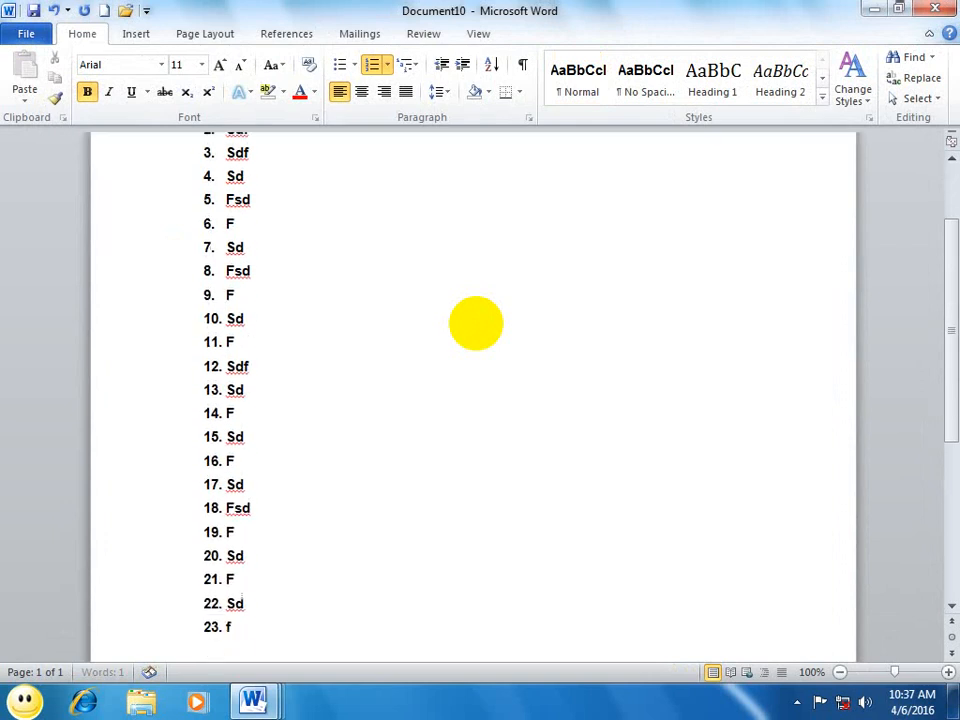
Step: In another new document, start an automatic list with "1." and enter filler items, beginning with "gfdg" and "dfg"
key(ctrl+n)
text(1. )
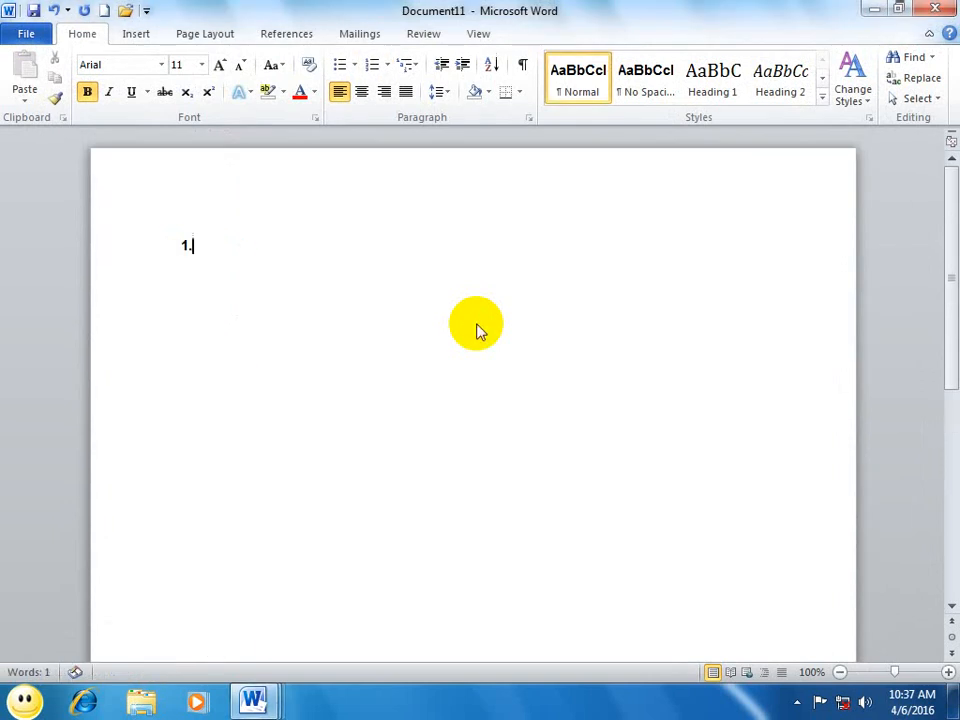
text(gfdg dfg df gd fg df g dfg)
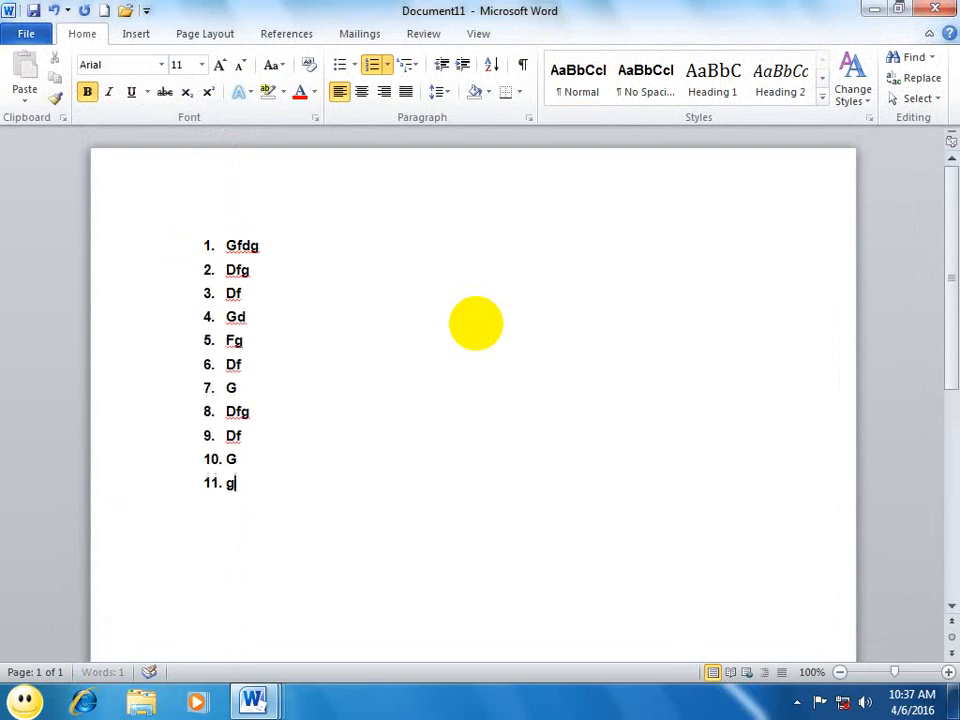
Step: In a new document, view the numbering formats, start an automatic roman list with "i.", enter filler items, and finish with unnumbered "dfs"
key(ctrl+n)
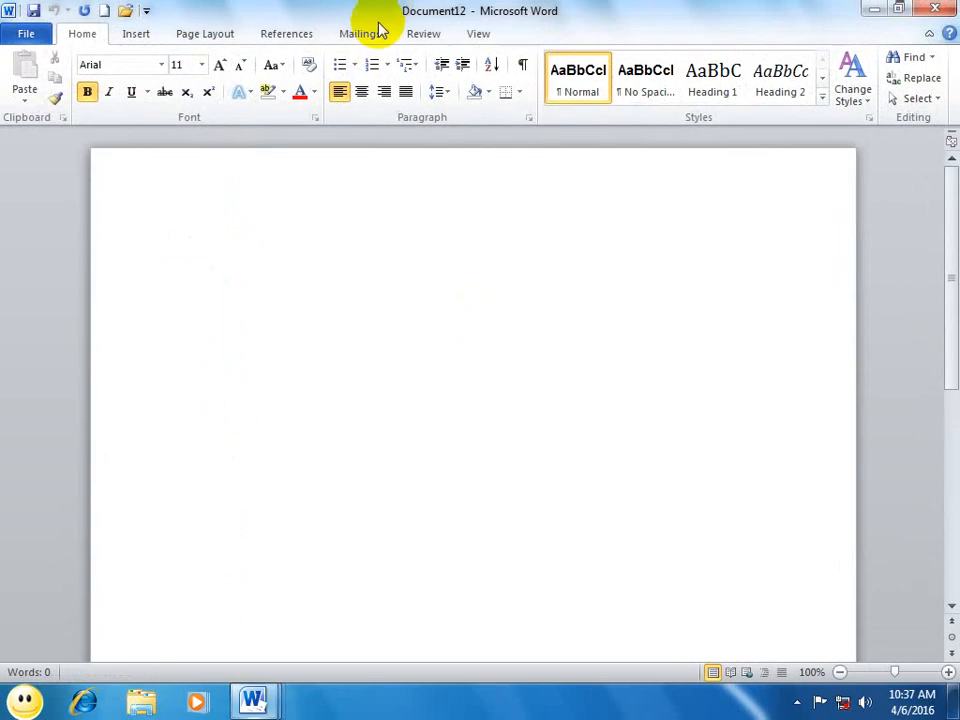
click(387, 66)
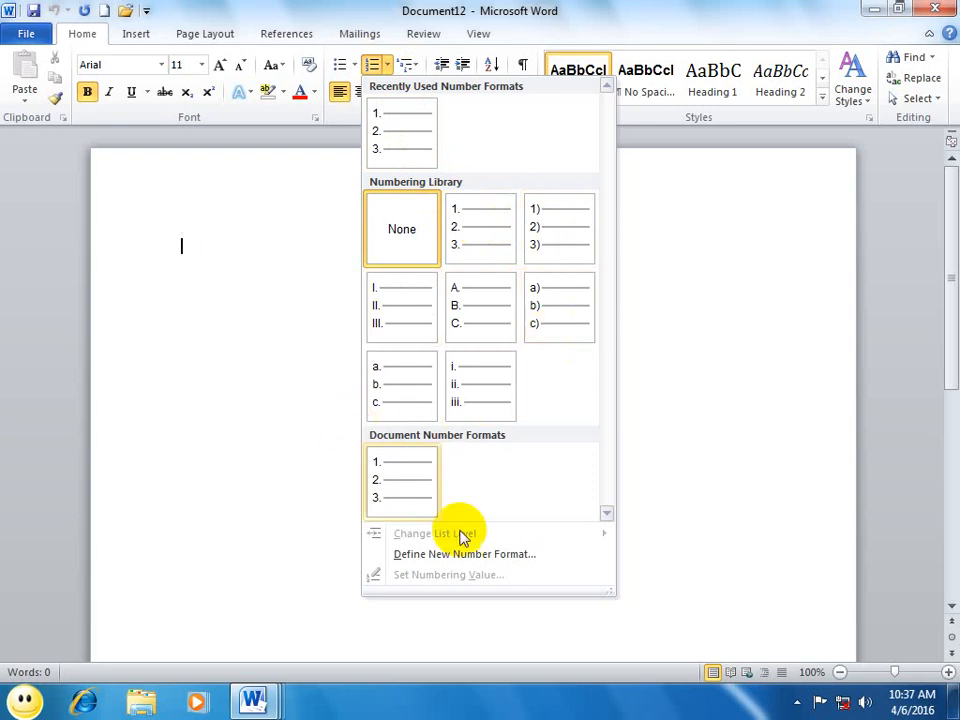
click(265, 383)
text(i)
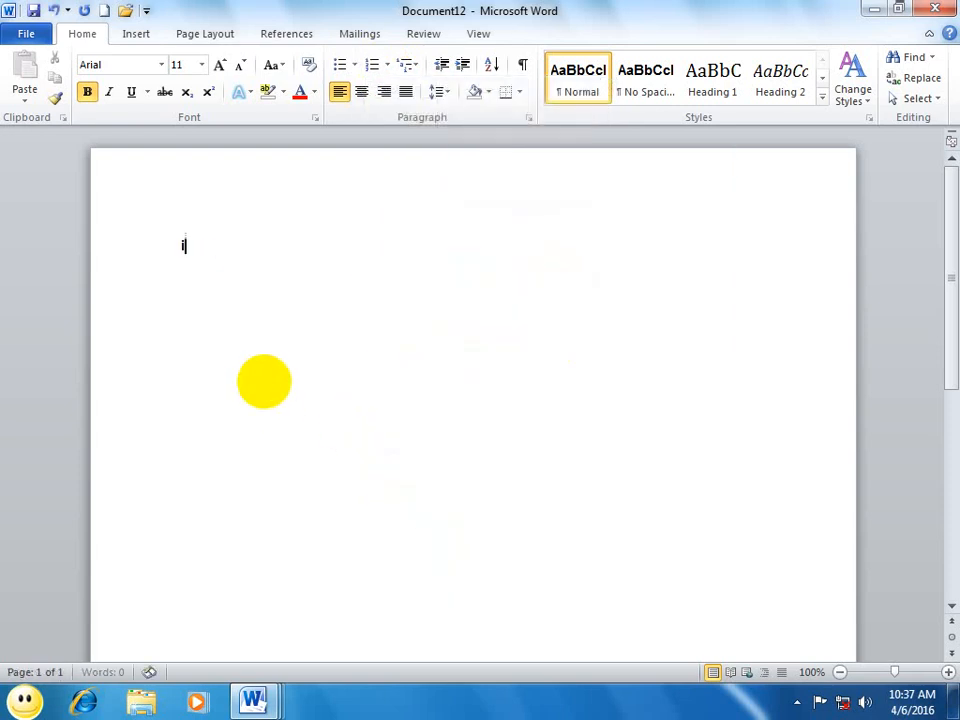
text(. fd sdf sdf sd)
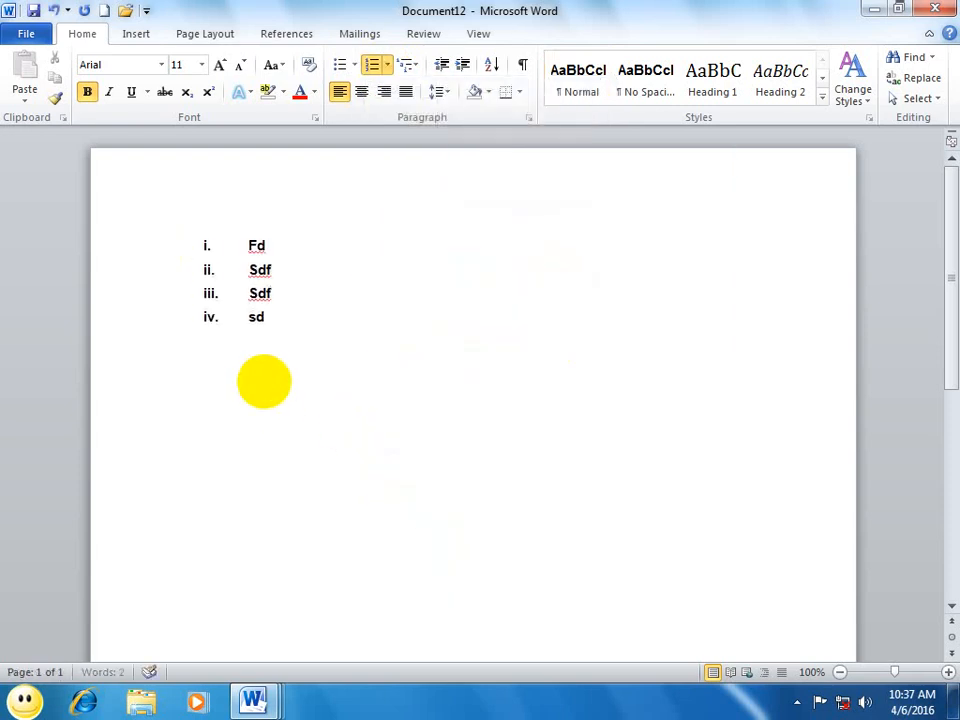
text( f sdf sd f ds f dsf d sf dsf  dfs)
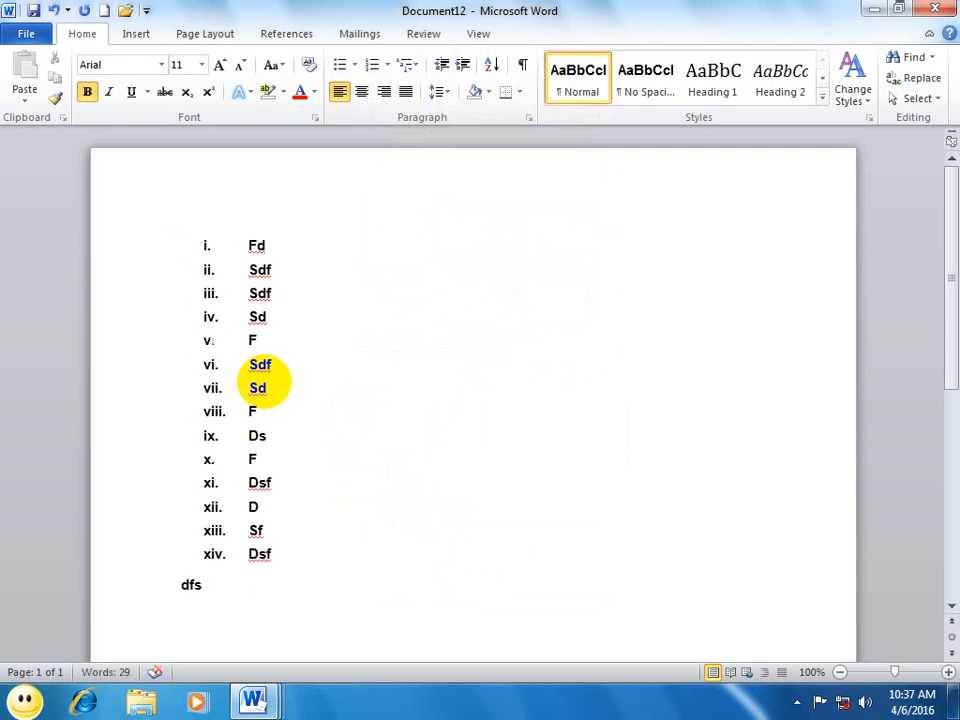
Step: In a new document, start an automatic lowercase-letter list with "a." and enter filler items, beginning with "fg" and "dfg"
key(ctrl+n)
text(a. )
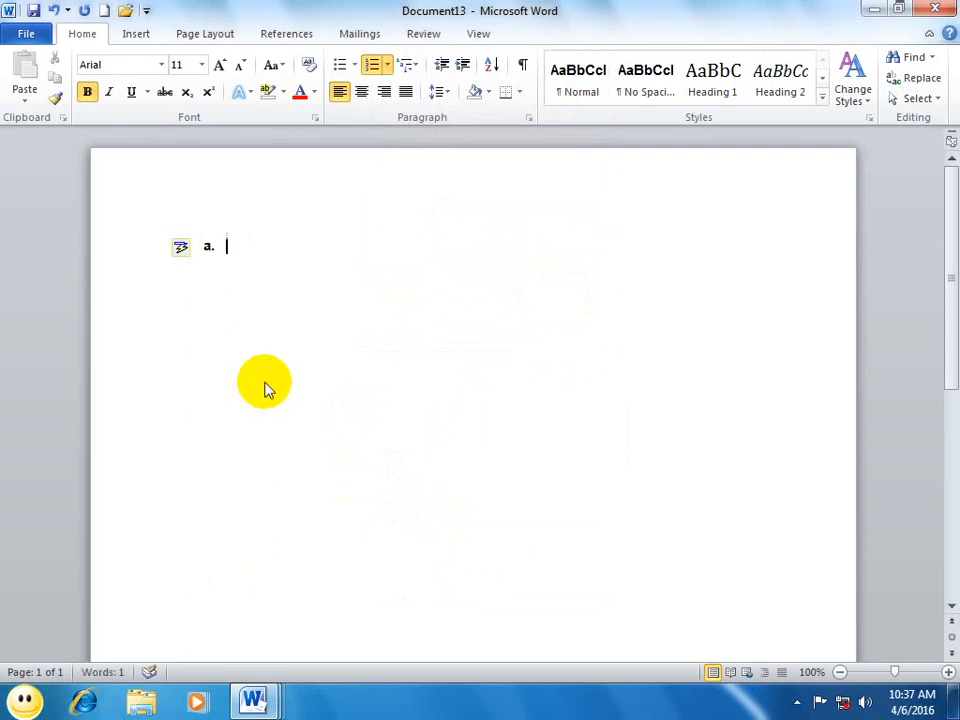
text(fg dfg dfg df g dfg f dg df g dg df g)
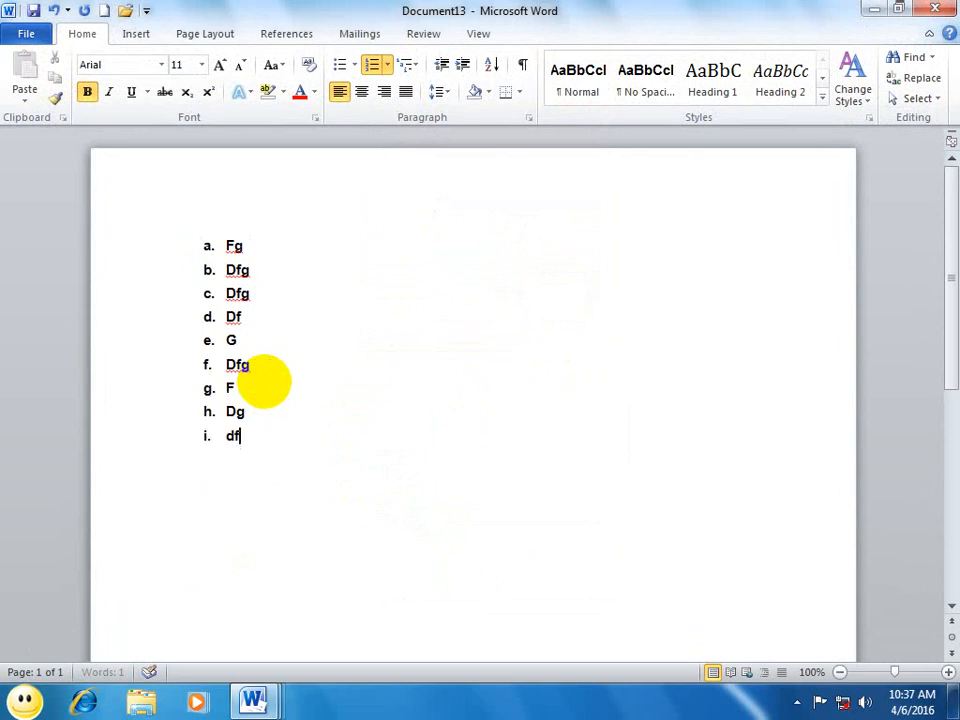
Step: In a new document, start an automatic capital-letter list with "A." and enter filler items from "fg" to "gdf"
key(ctrl+n)
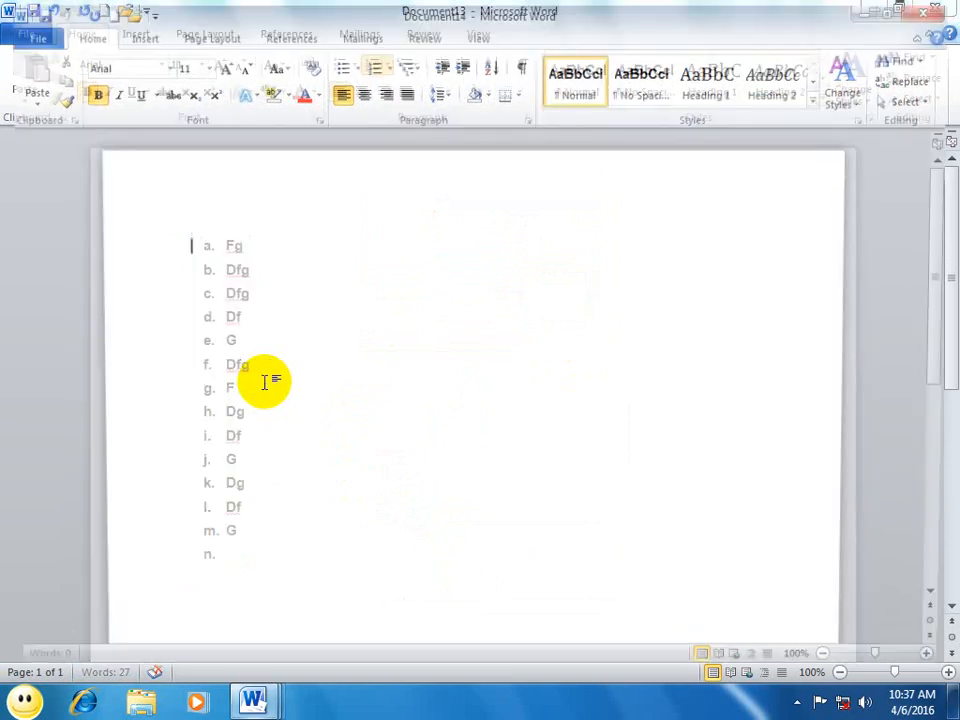
text(A. fg fg dfg df g df gd fg df g)
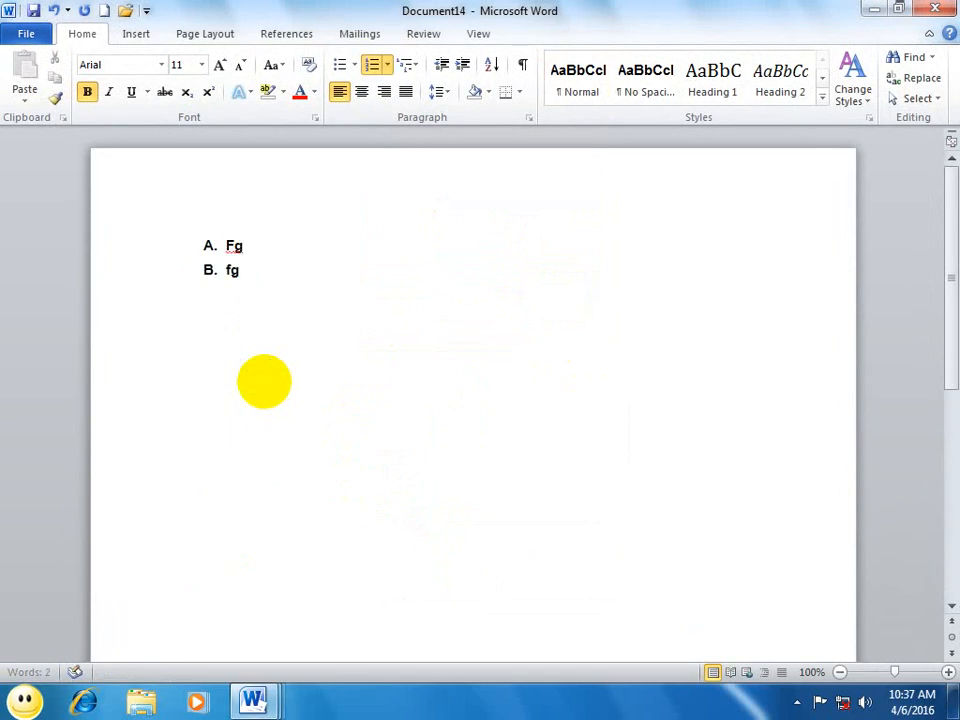
text( df gdf)
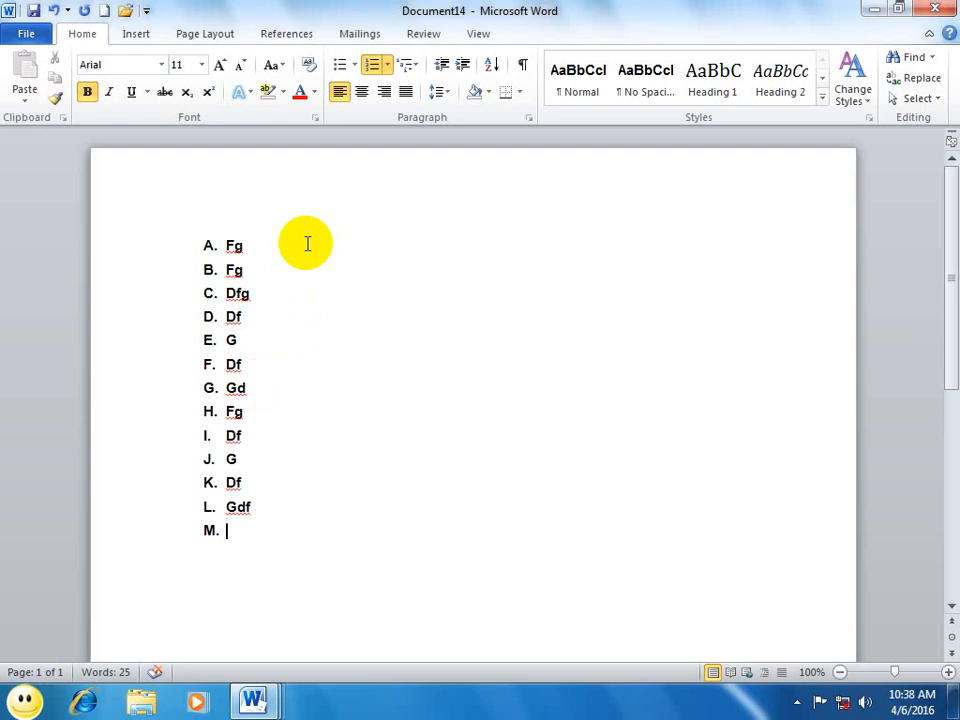
Step: Move list items B through L to the sixth list level, numbered i
drag(272, 540, 202, 240)
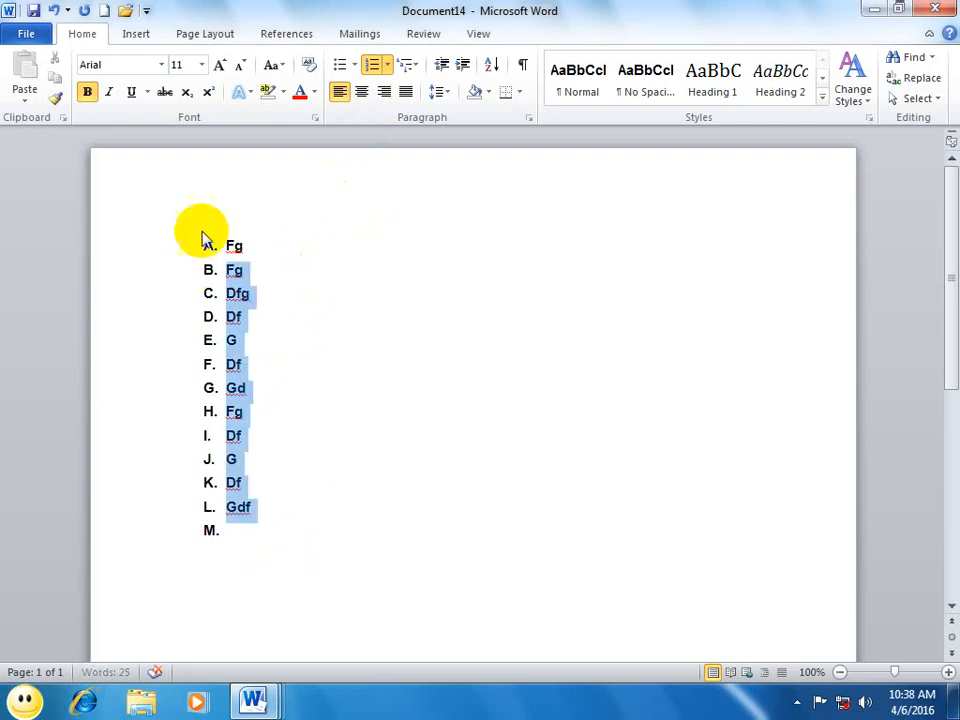
click(387, 64)
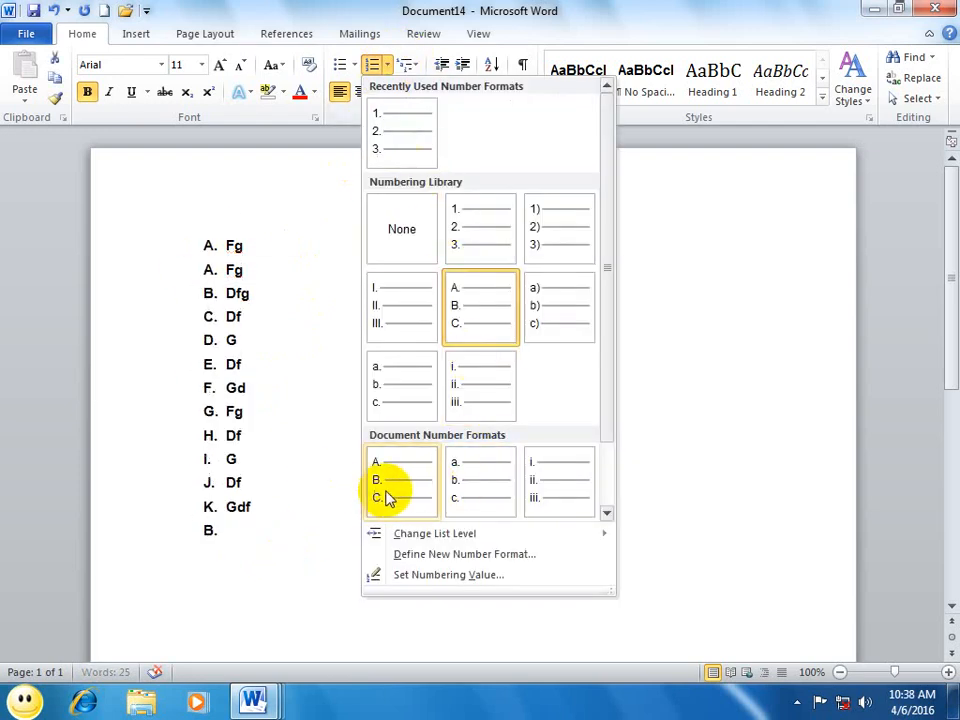
mouse_move(457, 540)
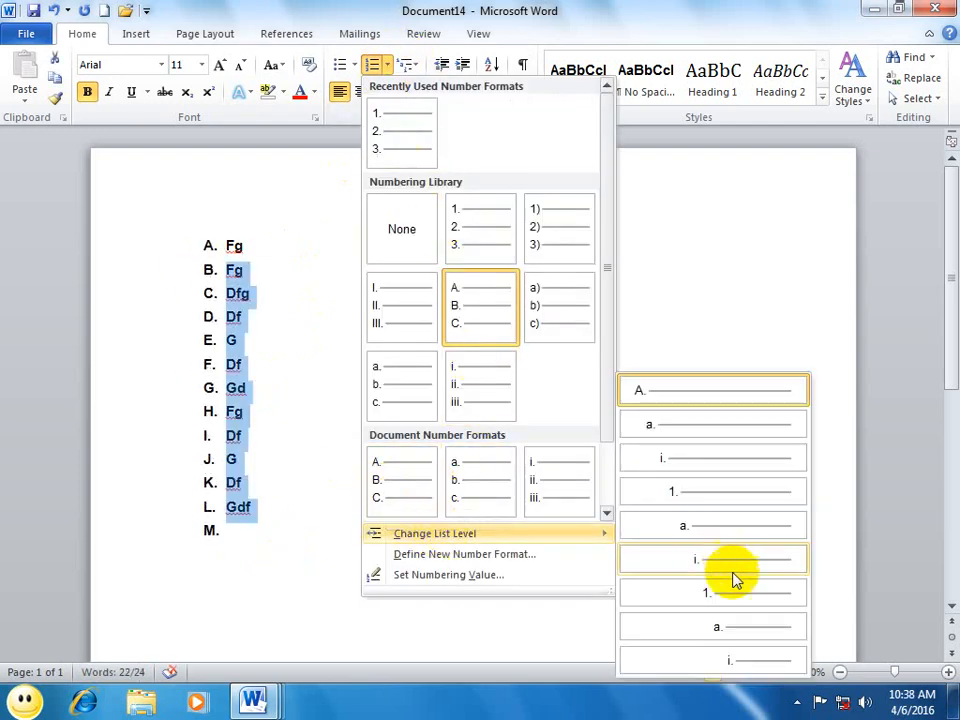
click(671, 562)
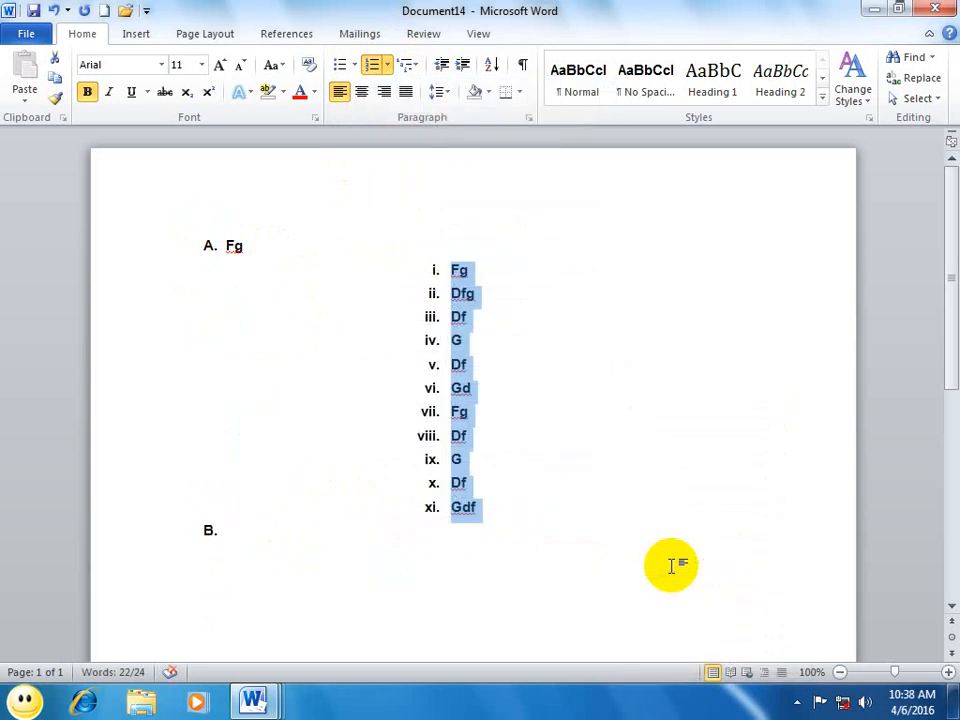
Step: Remove the numbering from the indented items and view the settings for defining a new number format without changing them
click(380, 67)
click(386, 68)
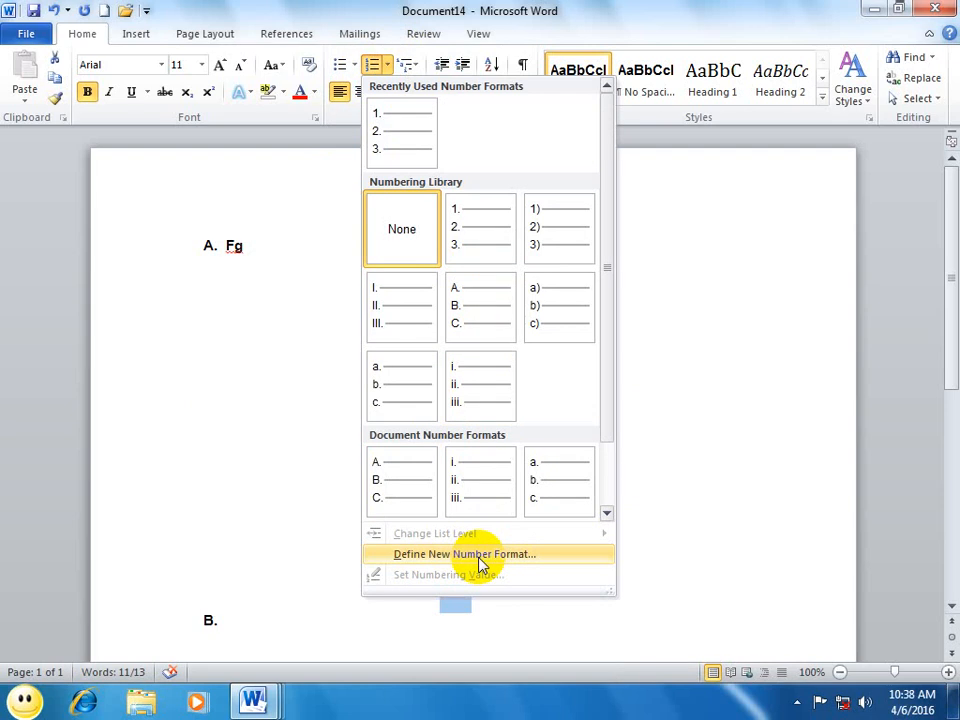
click(479, 556)
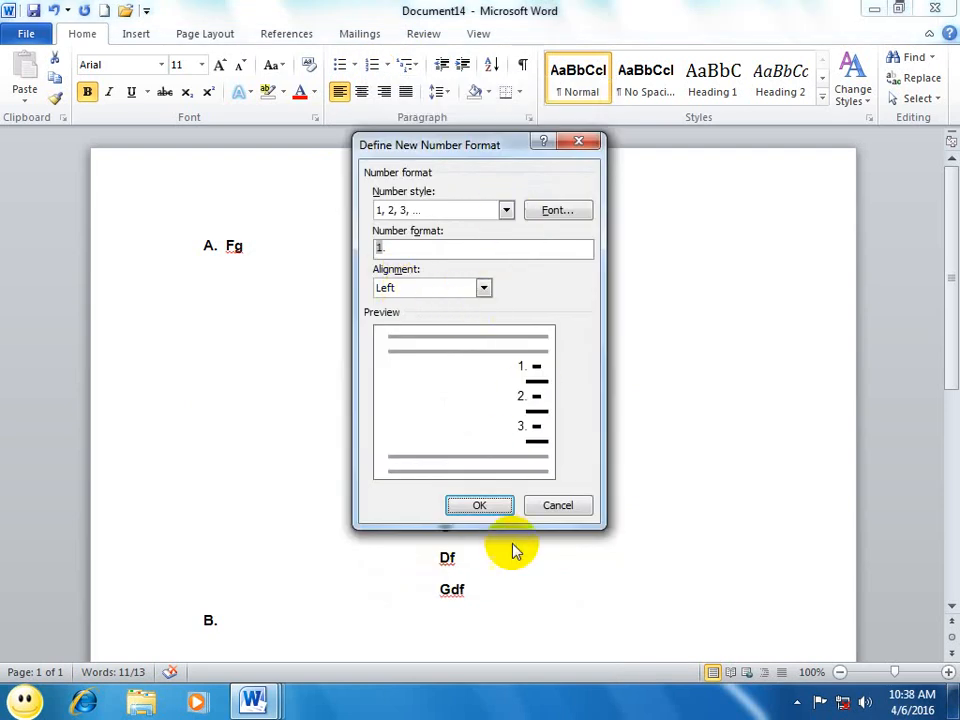
click(558, 507)
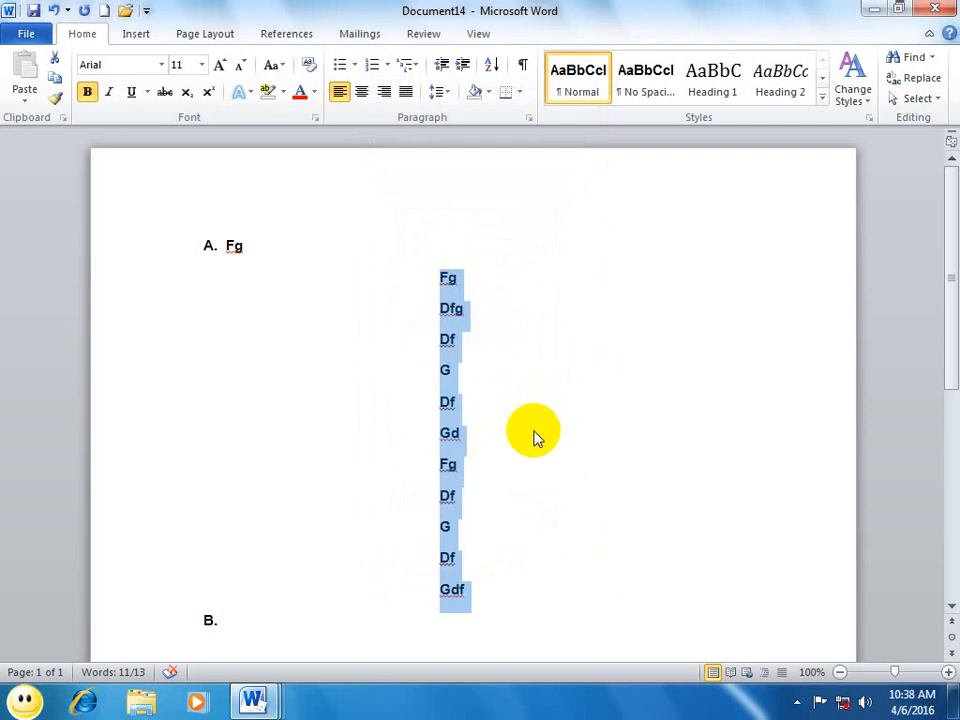
Step: In a new document, enter "Well come" and number that line with the I. II. III. format
key(ctrl+n)
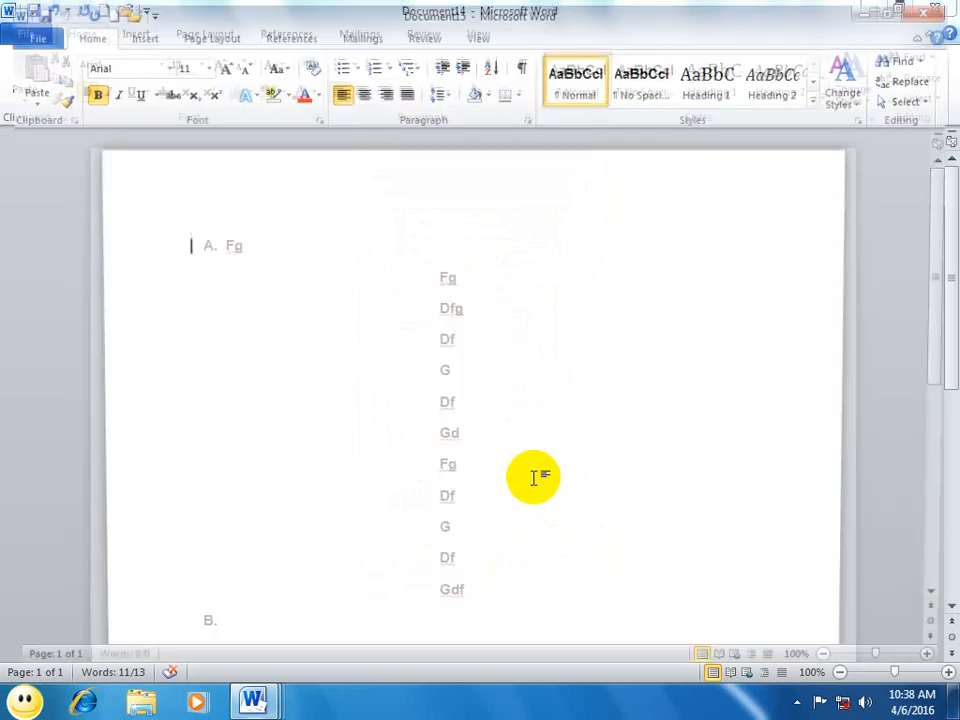
text(well)
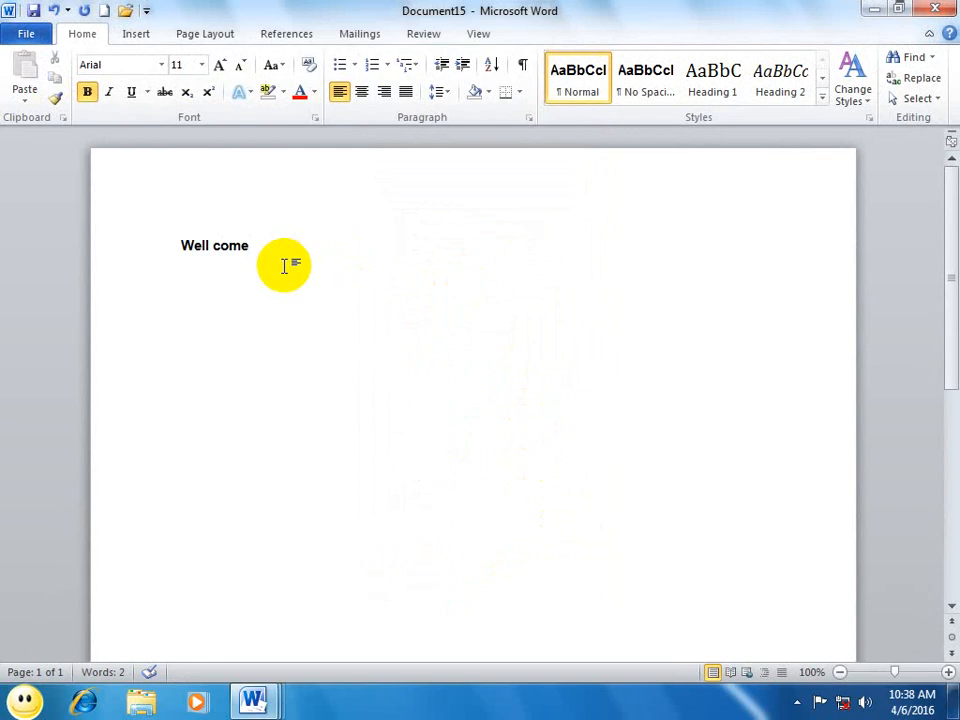
click(114, 242)
click(388, 64)
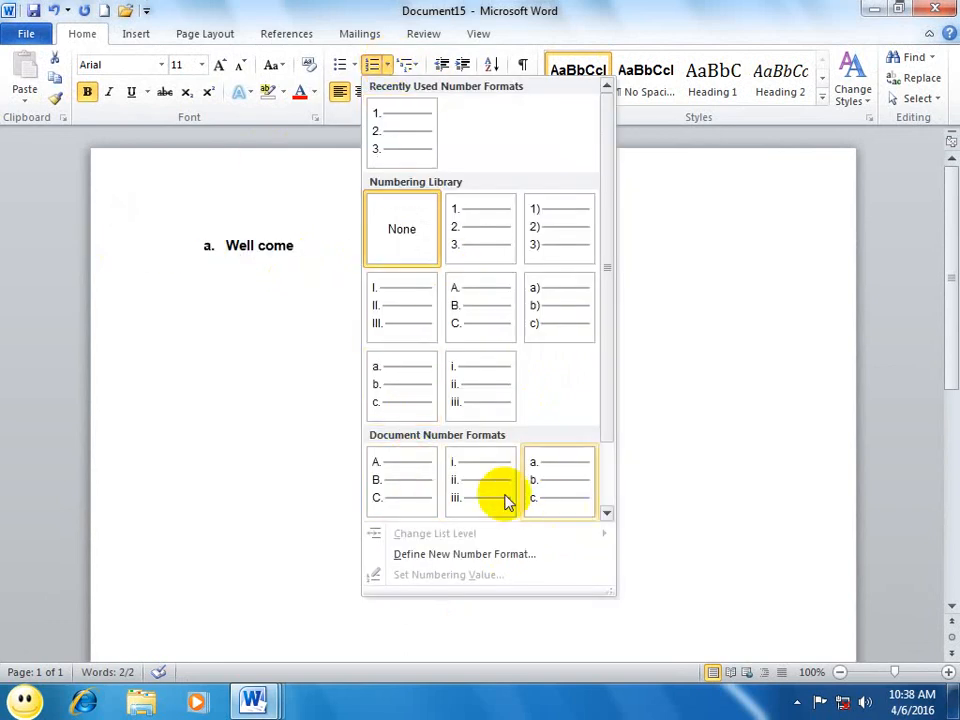
click(393, 308)
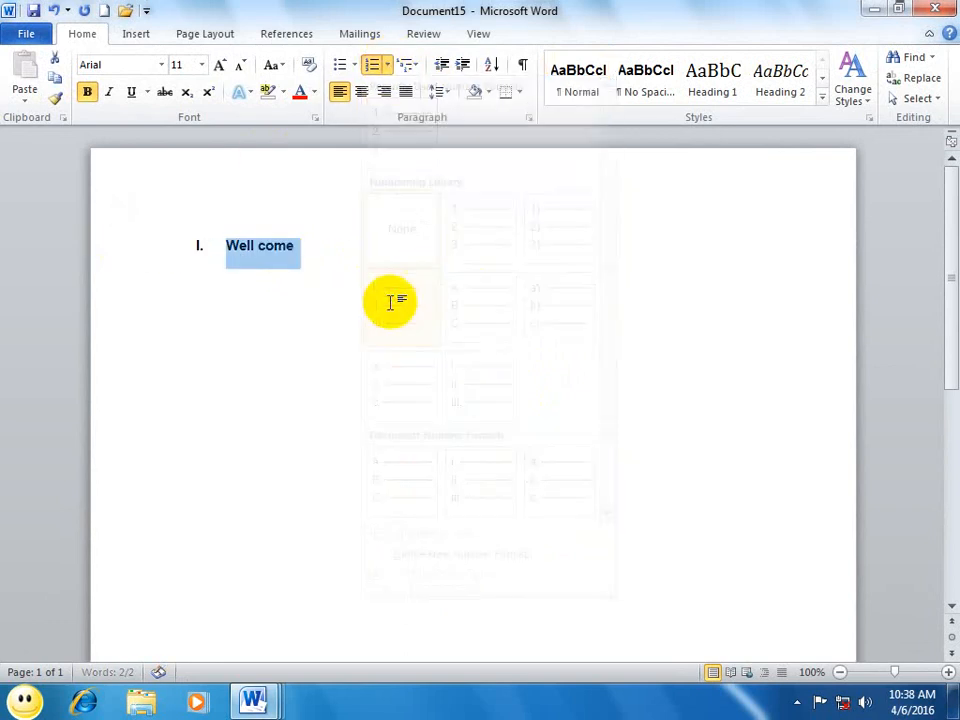
click(390, 65)
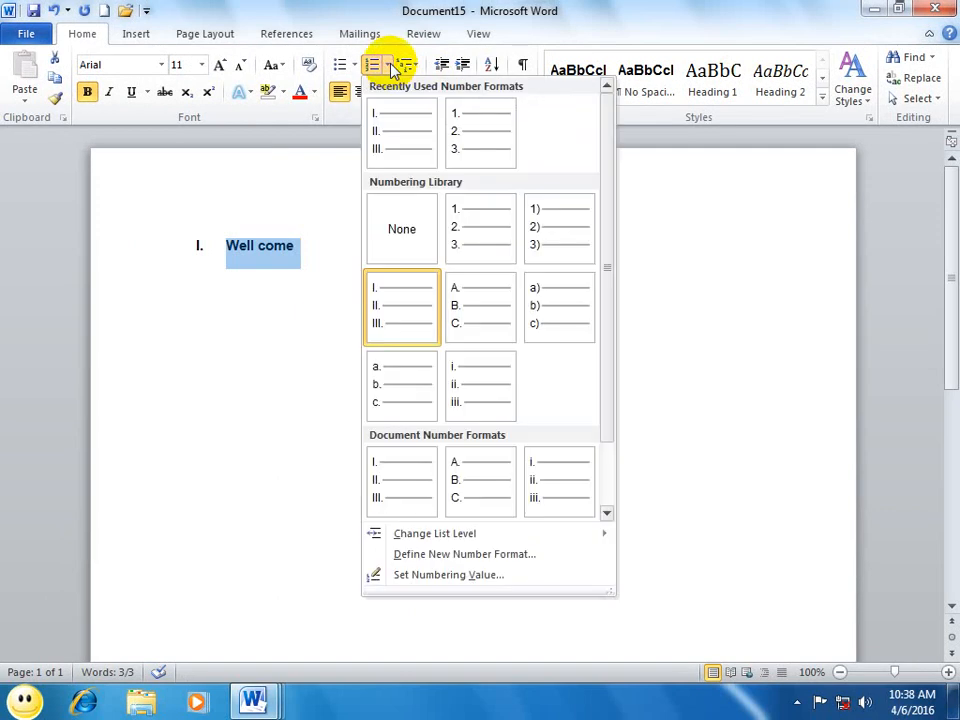
click(445, 577)
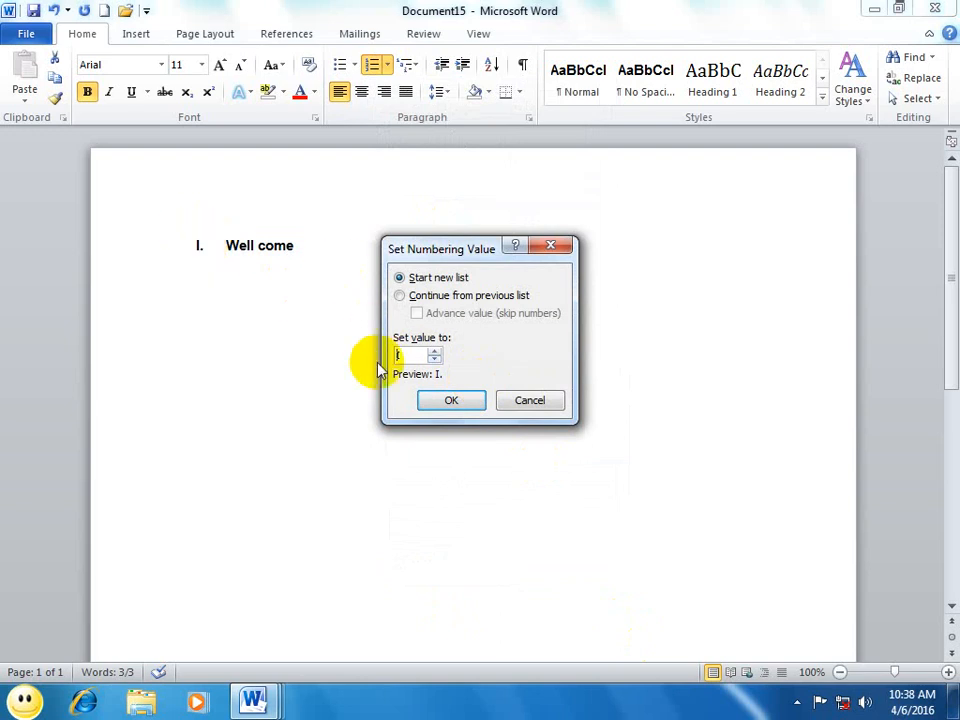
click(530, 400)
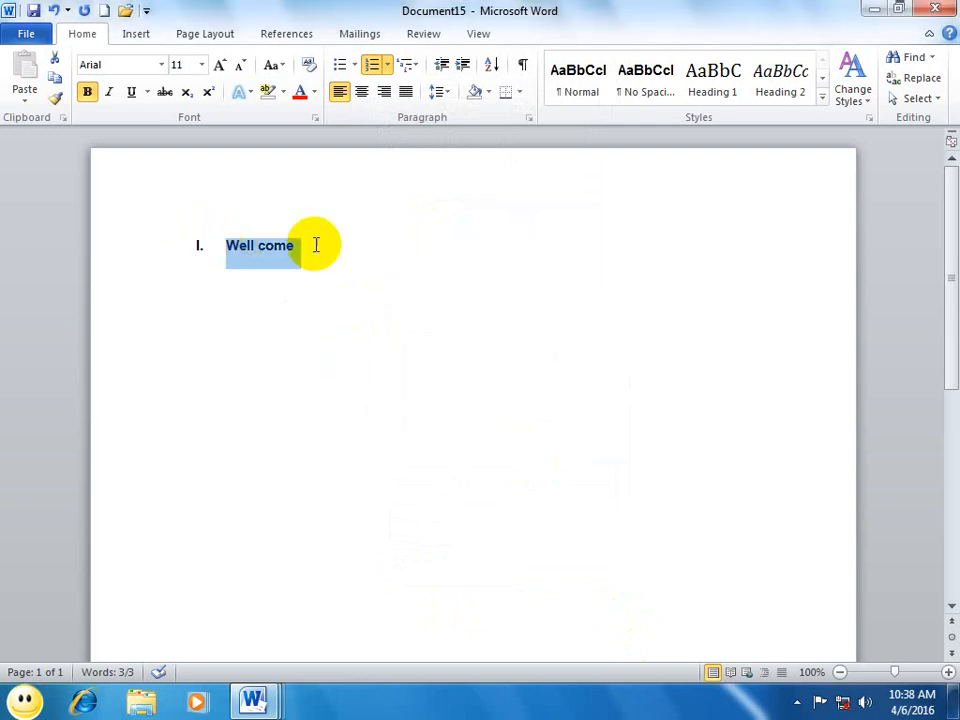
Step: Change the "Well come" line to the 1. 2. 3. number format and set its numbering value to 10
click(389, 66)
click(454, 227)
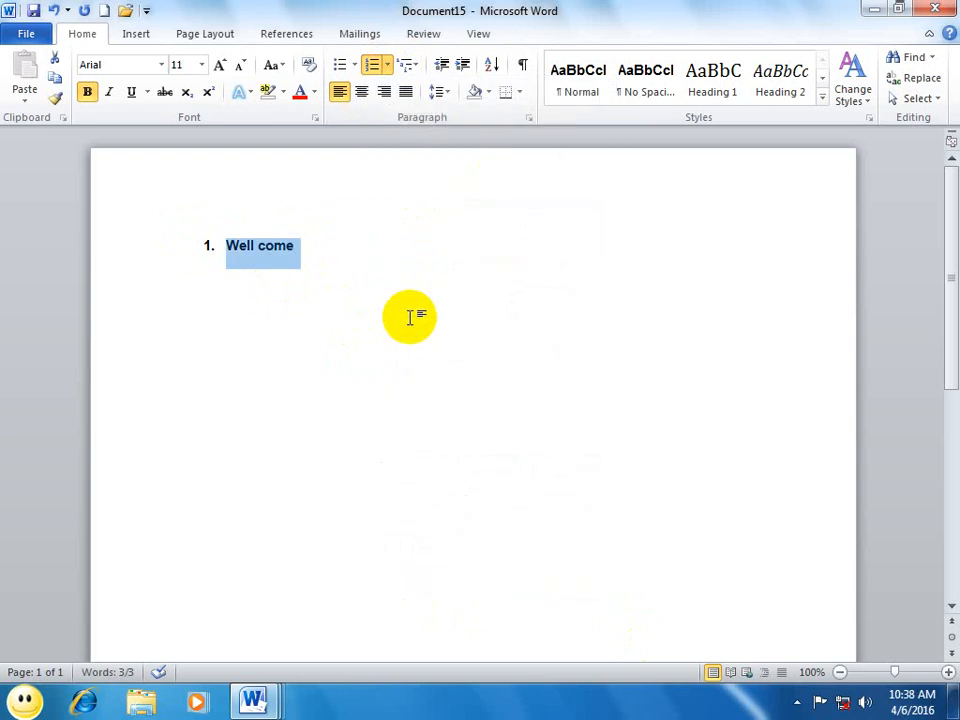
click(387, 65)
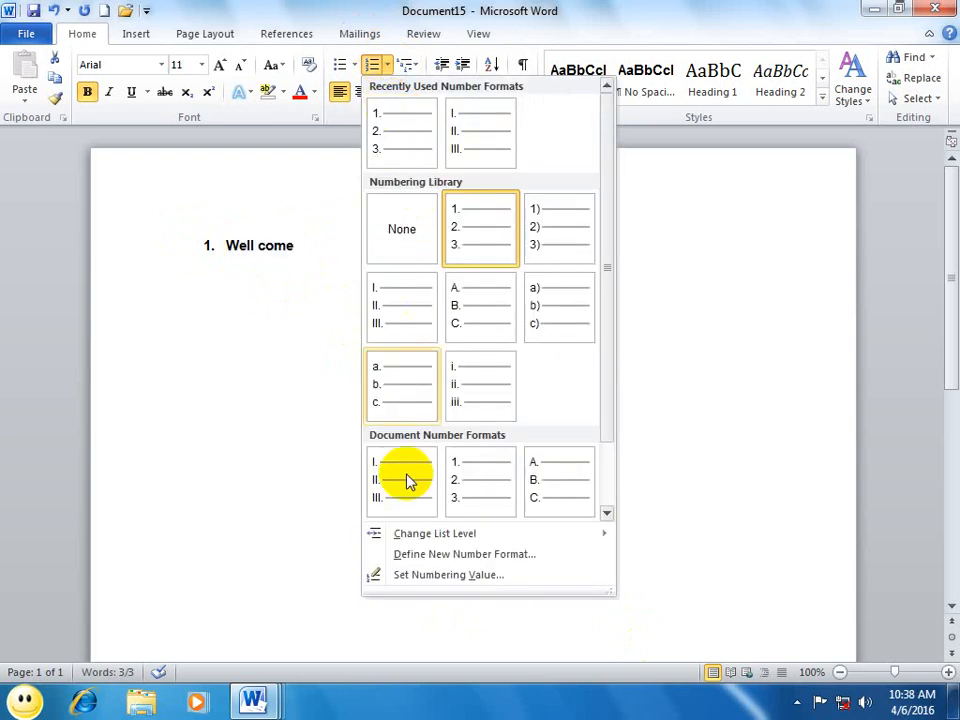
click(424, 578)
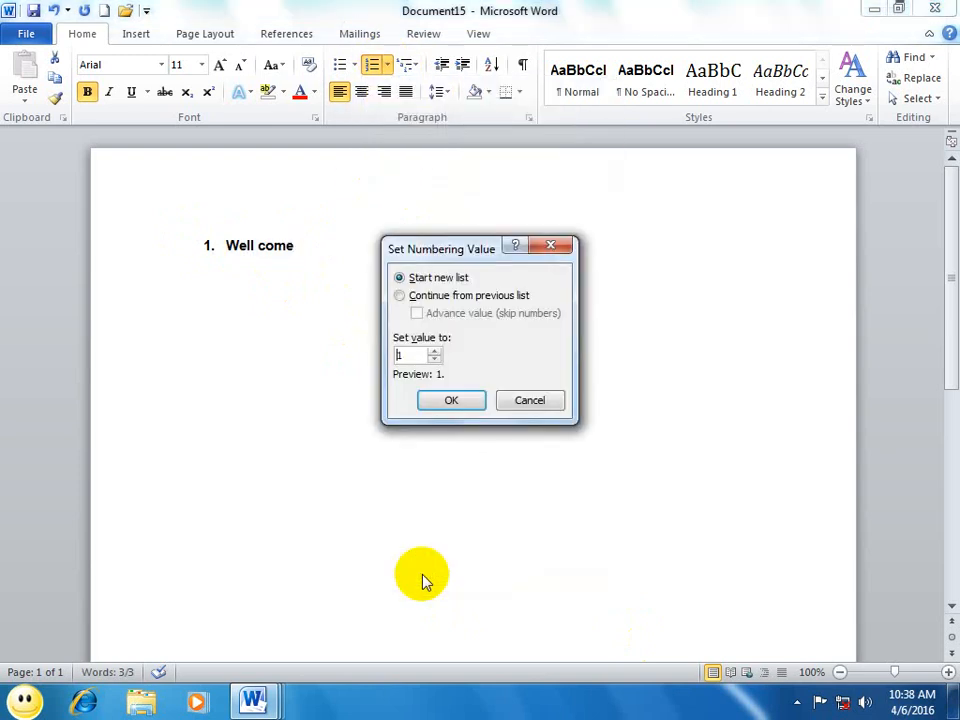
double_click(402, 355)
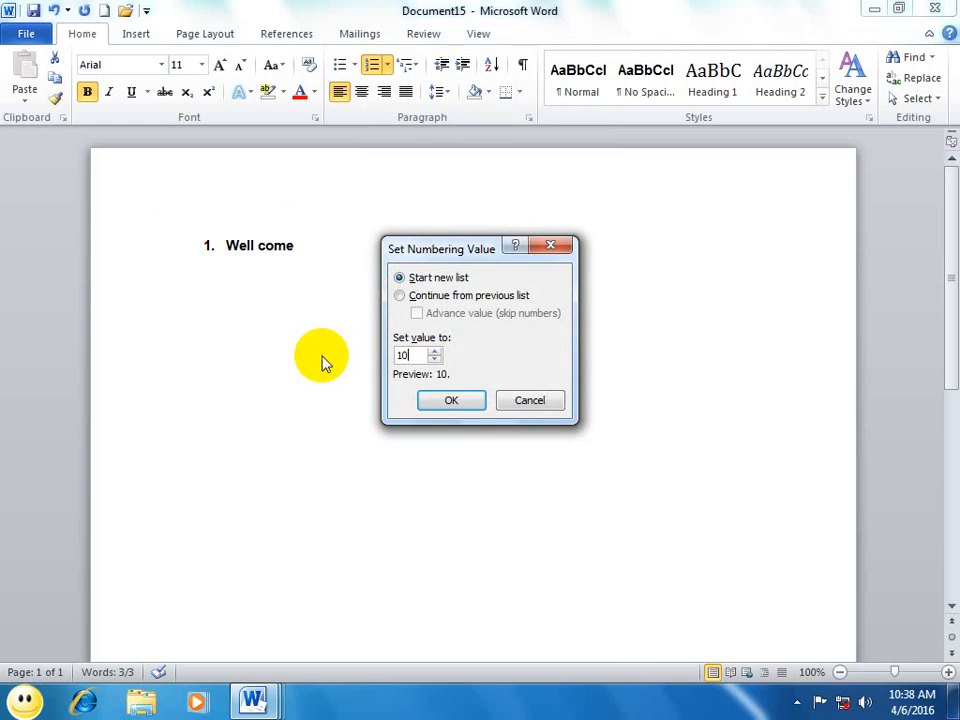
click(445, 402)
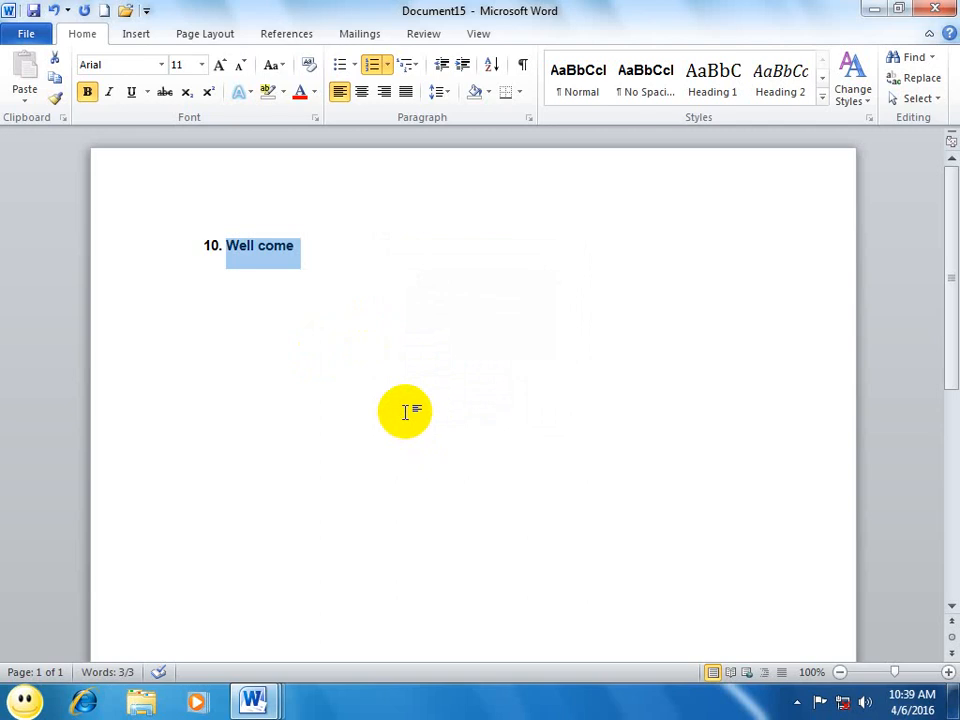
Step: Apply the multilevel bullet list with diamond, arrow and square symbols to the "Well come" line
click(412, 64)
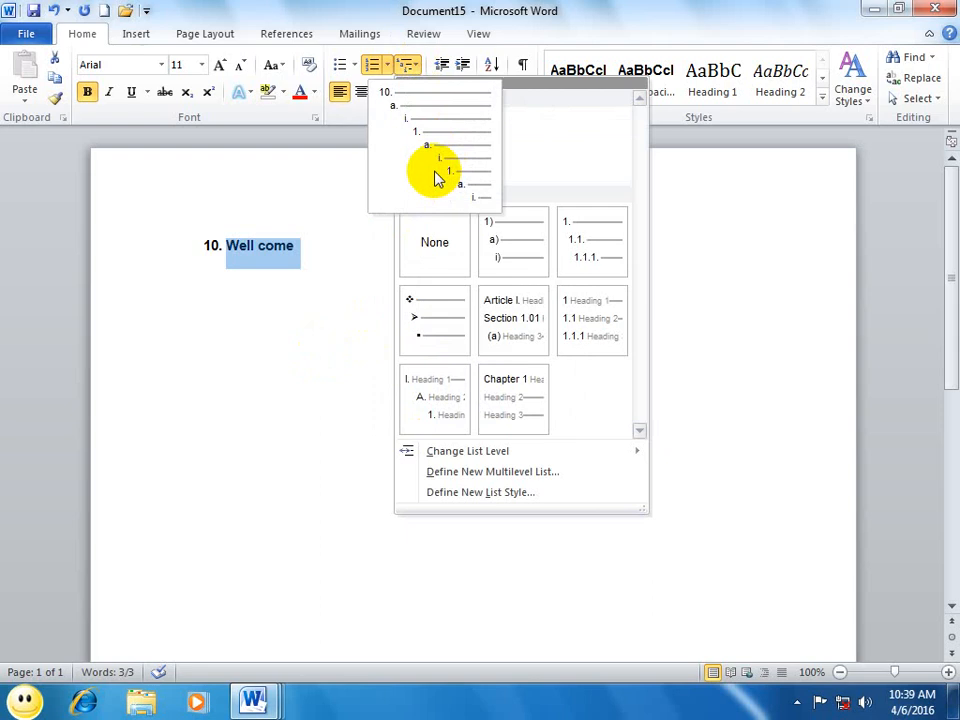
click(458, 348)
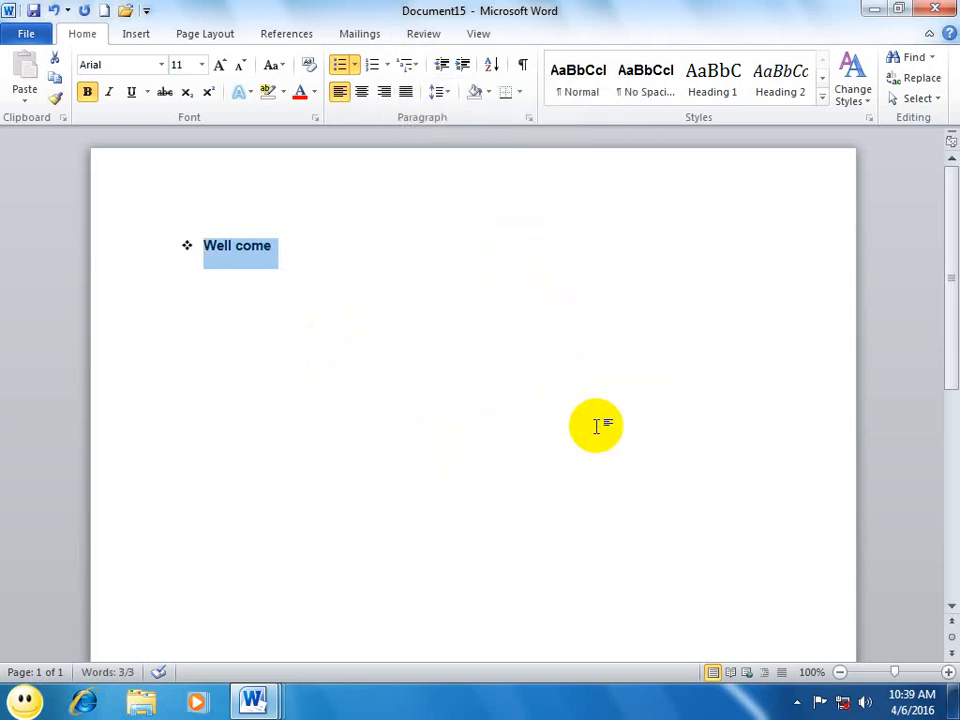
Step: In a new document, start a multilevel list in the 1) a) i) format with the first item "What is your name?"
key(ctrl+n)
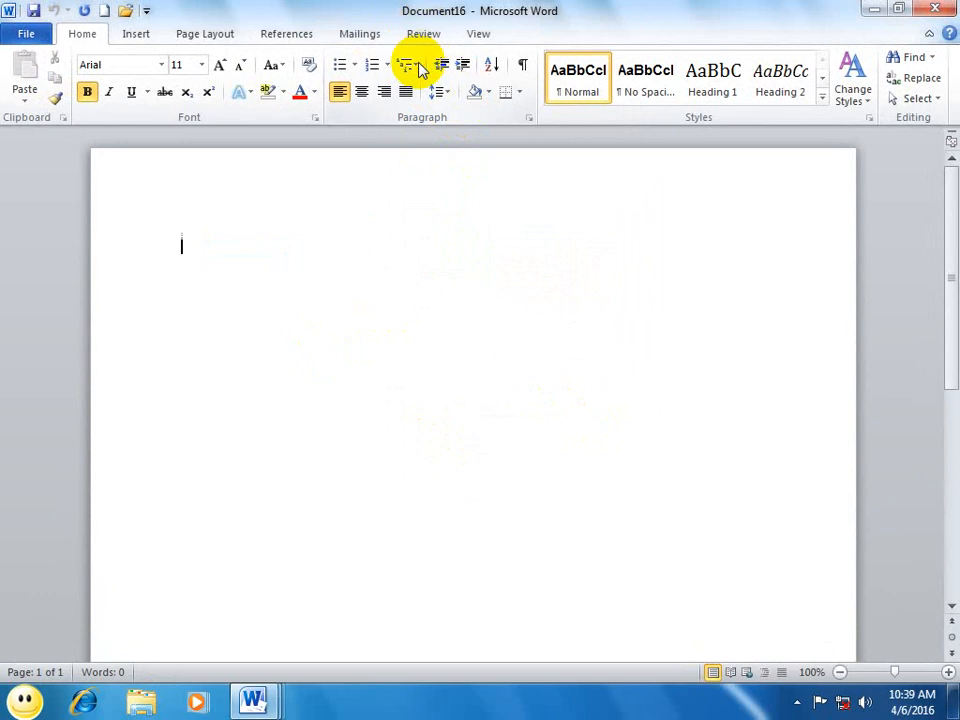
click(420, 68)
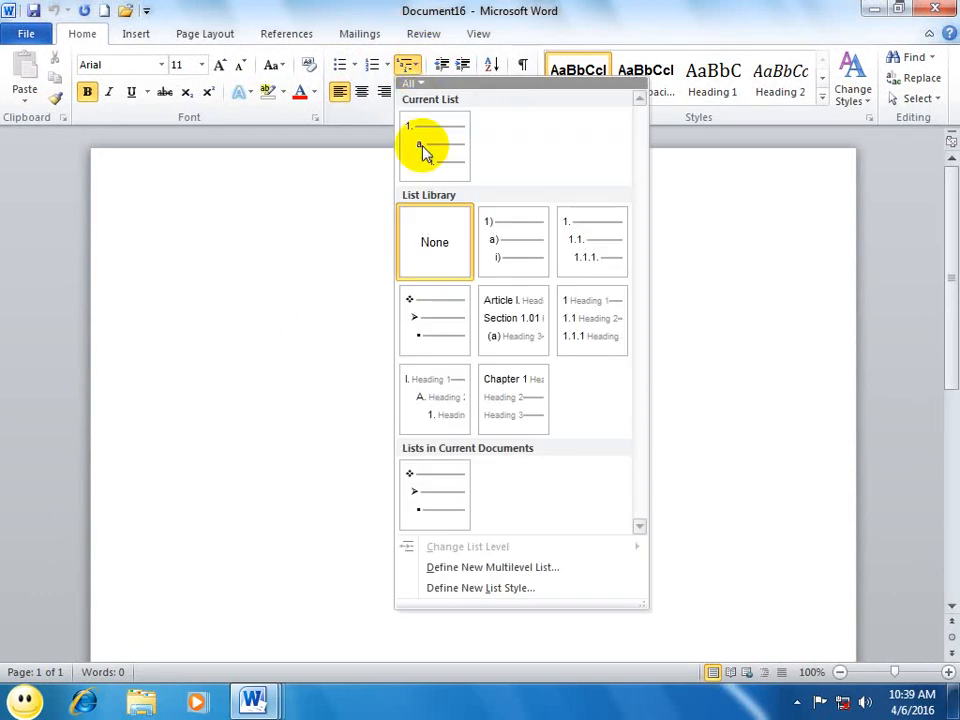
click(503, 252)
text(w)
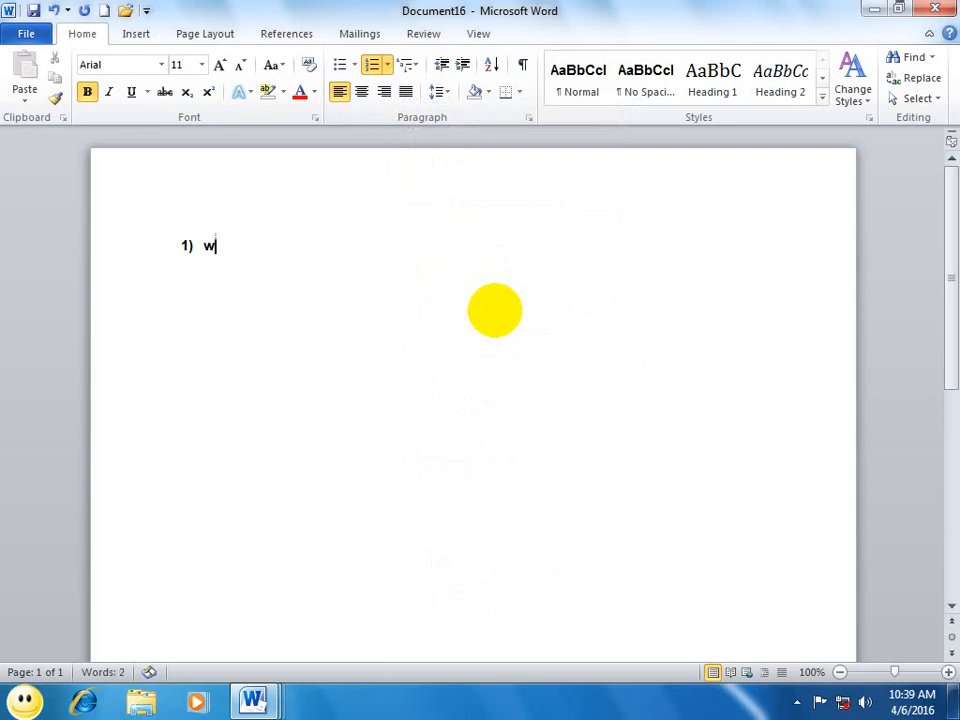
text(hat is your n)
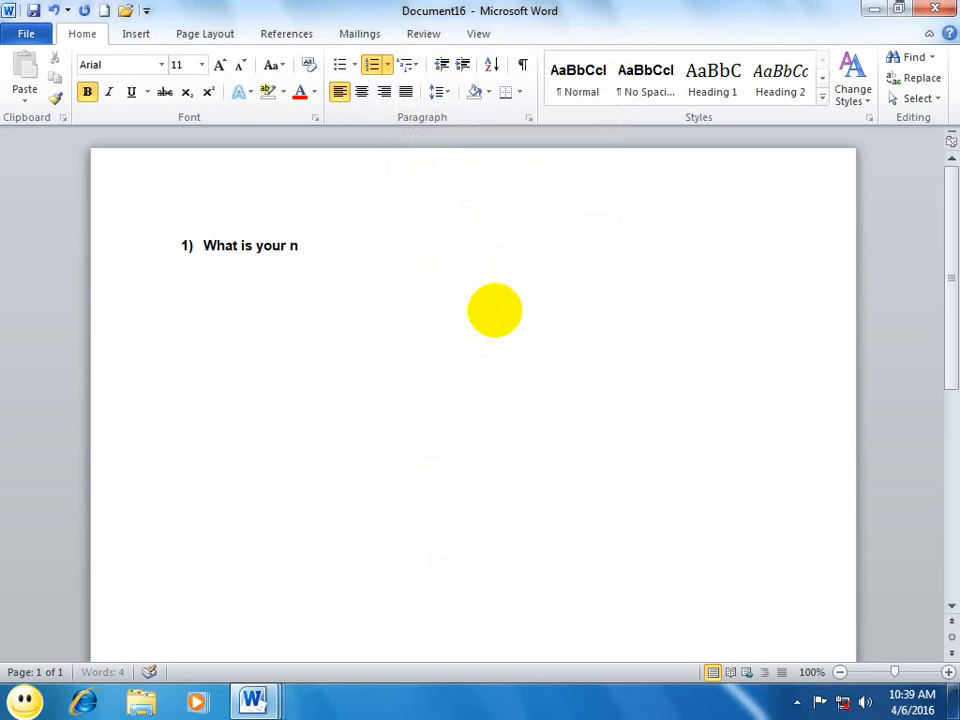
text(ame>)
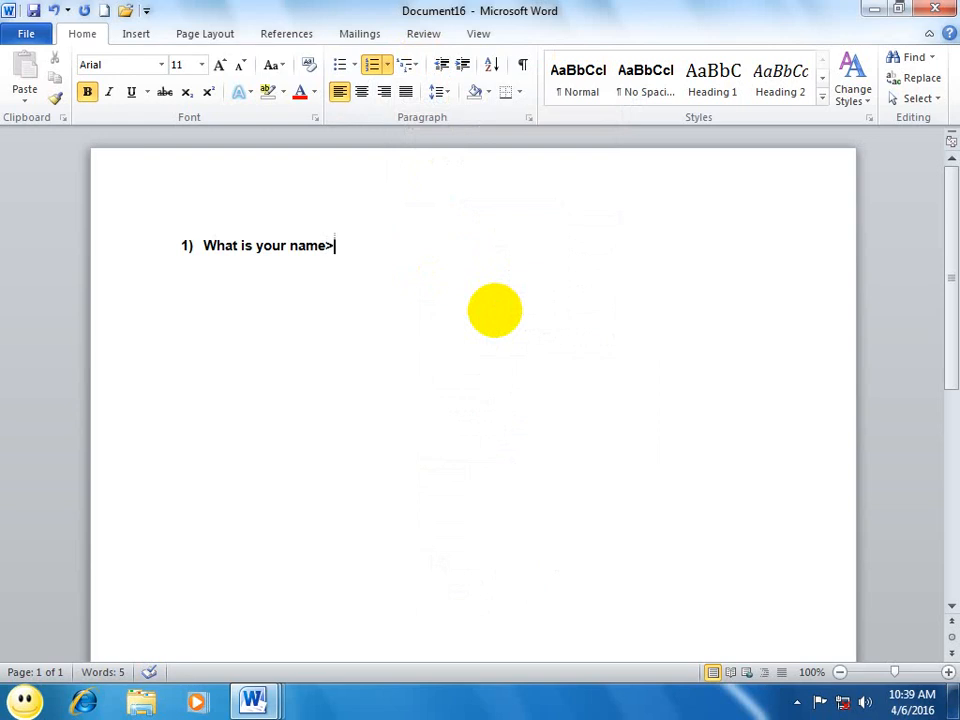
key(BackSpace)
Step: Enter four first names as second-level answers a) to d) under the first question and return to the first level
key(Tab)
text(asad)
key(Return)
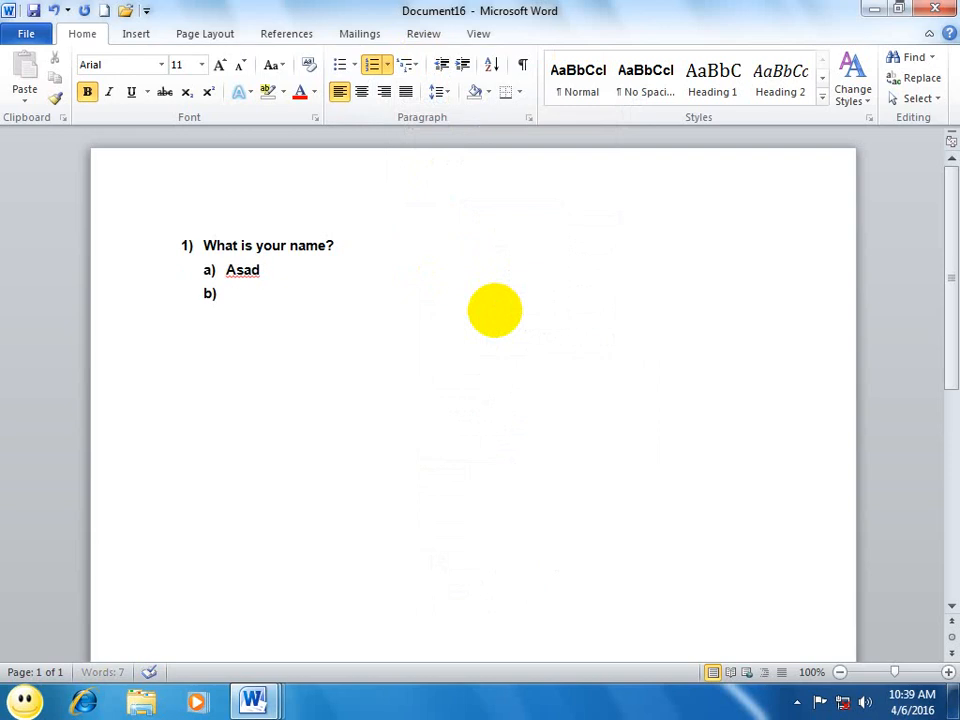
text(wali)
key(Return)
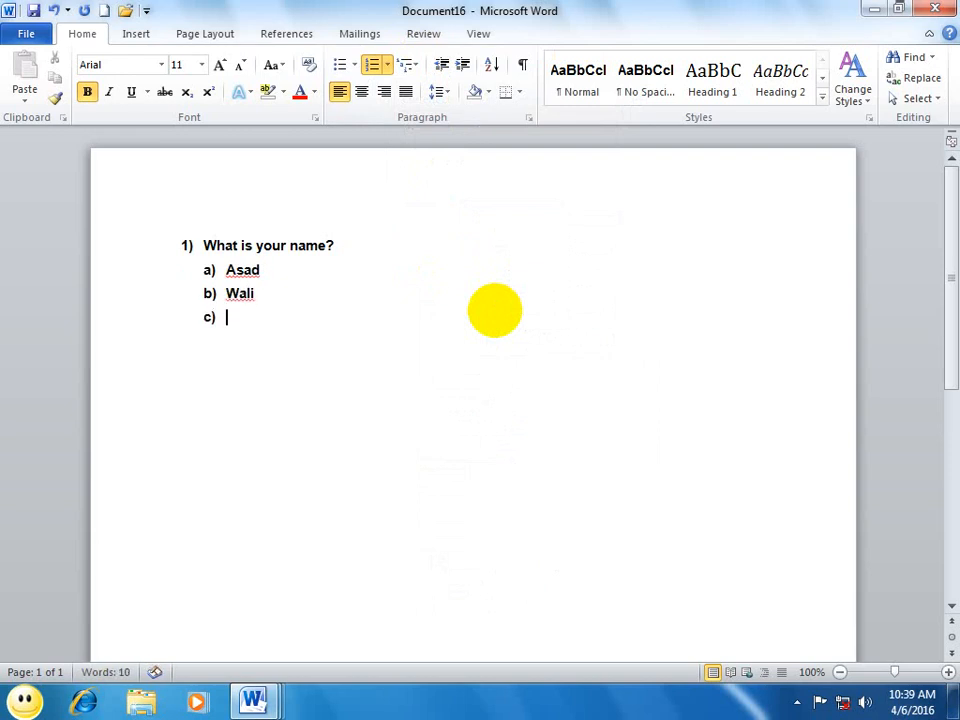
text(faheem)
key(Return)
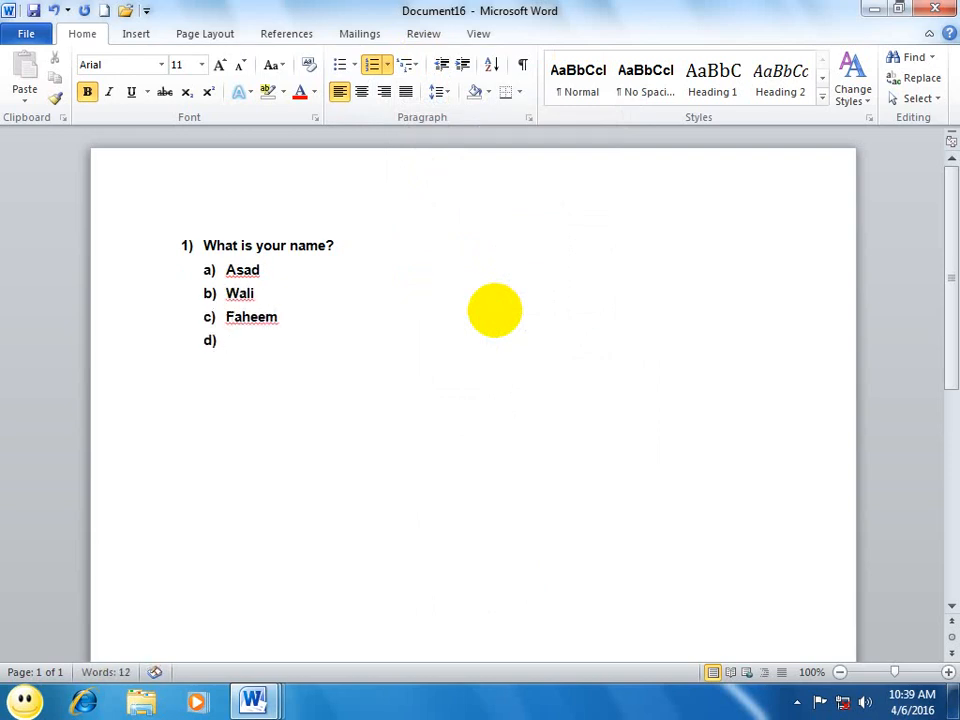
text(fawad)
key(Return)
key(Return)
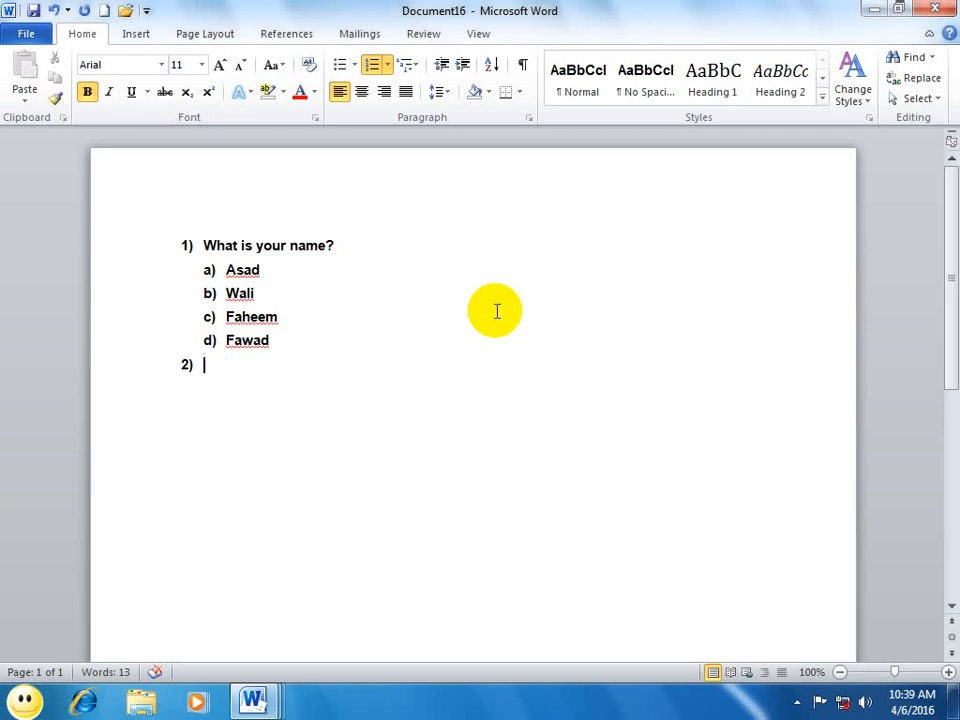
Step: Enter "Where are you from?" as the second question of the multilevel list
text(wgat)
key(BackSpace)
key(BackSpace)
key(BackSpace)
key(BackSpace)
text(hat)
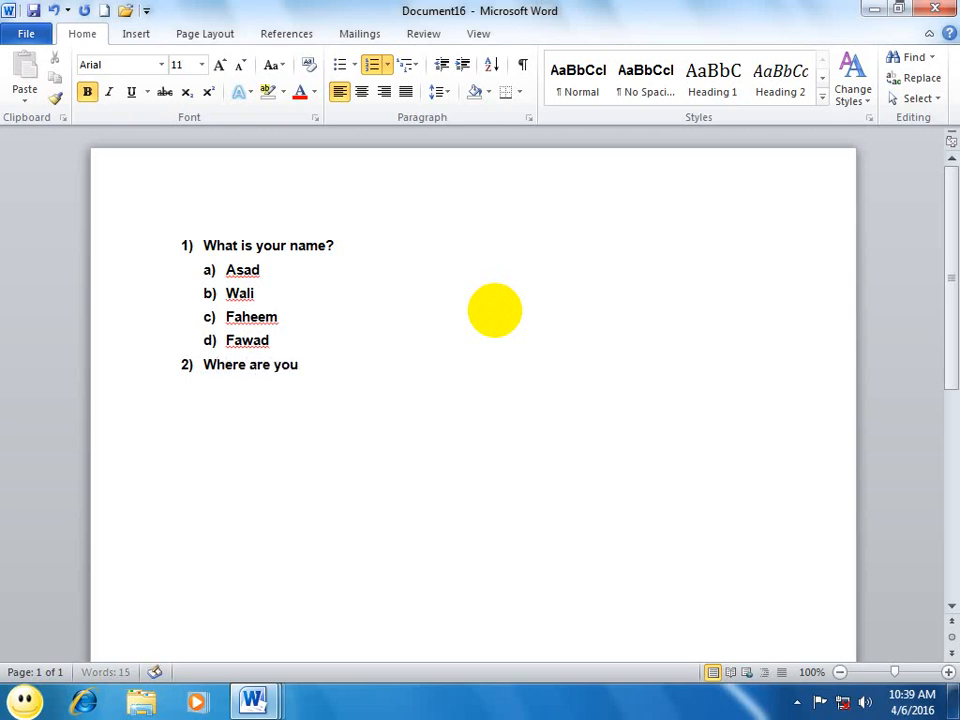
text(om?)
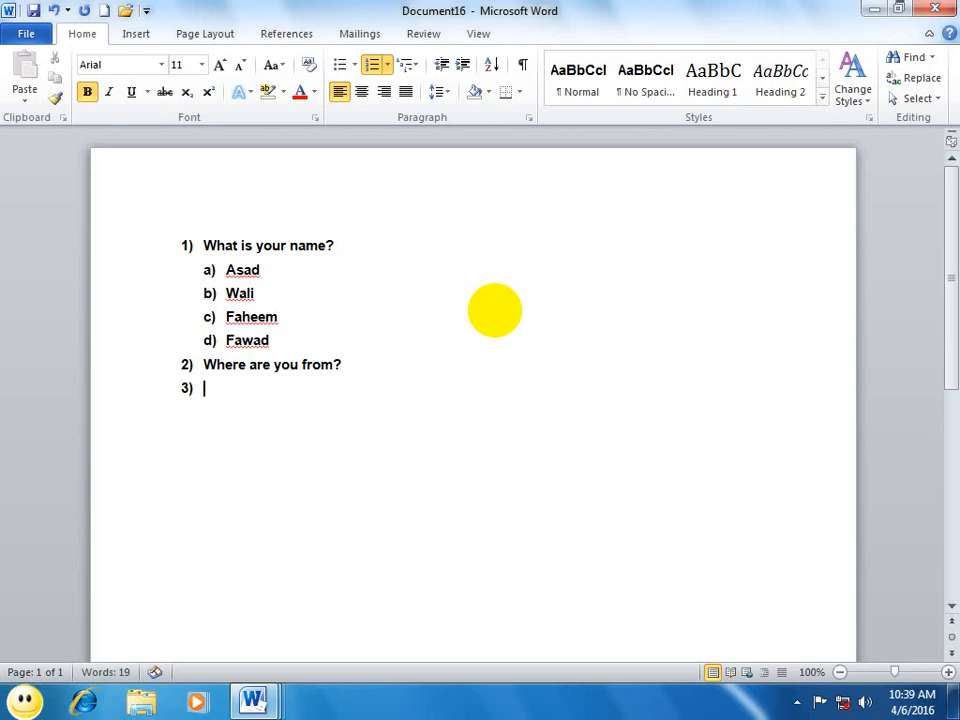
Step: Add "Pakistan" and "China" as second-level answers under the second question and return to the first level
key(Tab)
text(oaj)
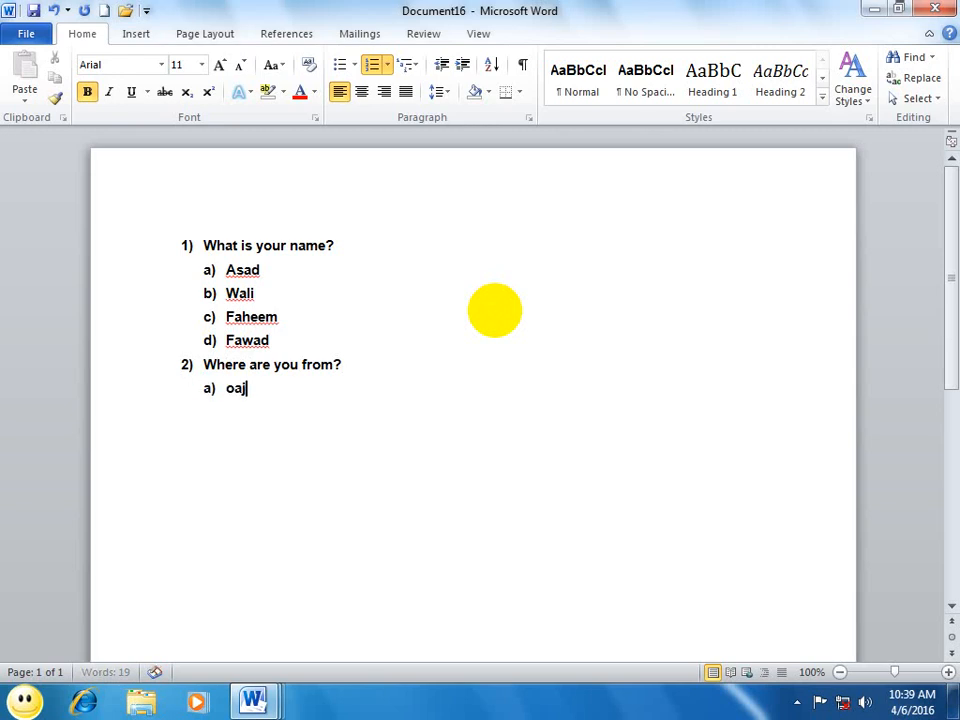
key(BackSpace)
key(BackSpace)
key(BackSpace)
text(pak)
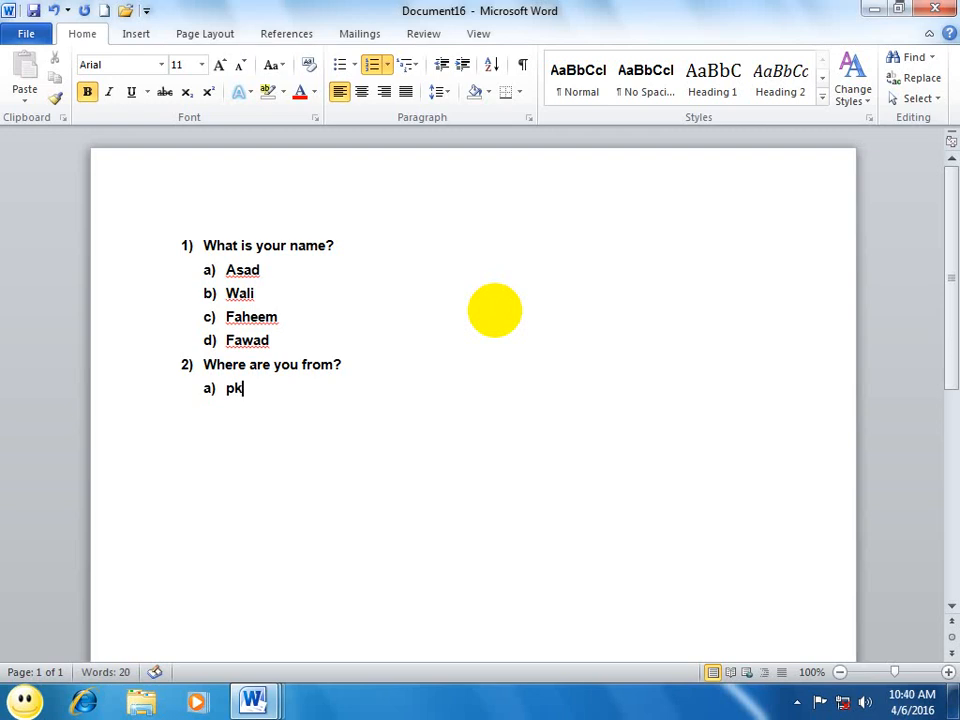
key(BackSpace)
text(akistan)
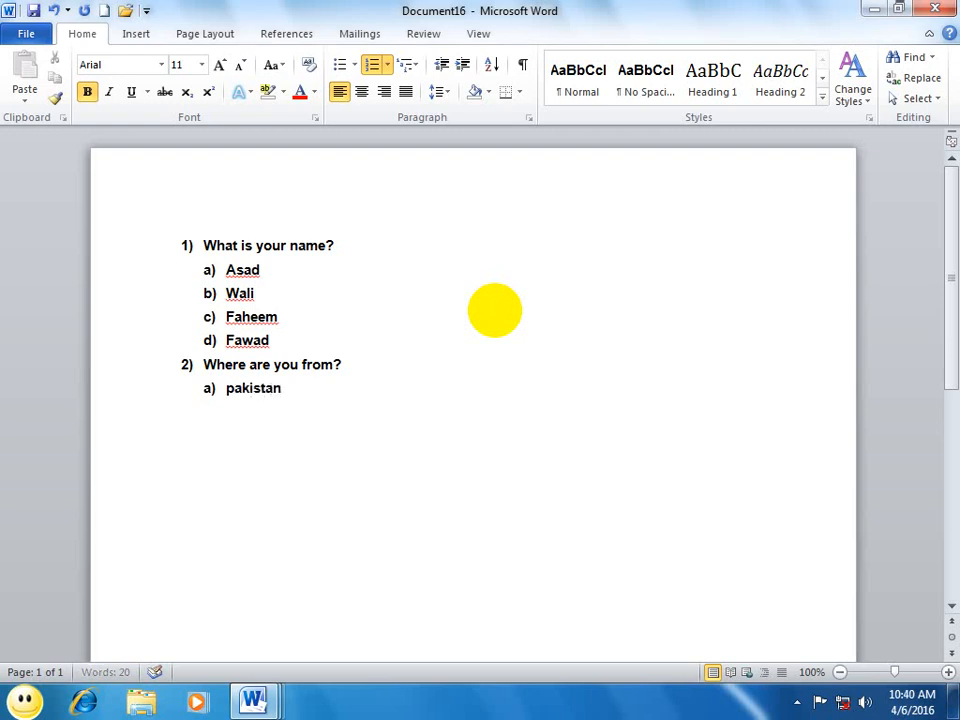
key(Return)
text(china)
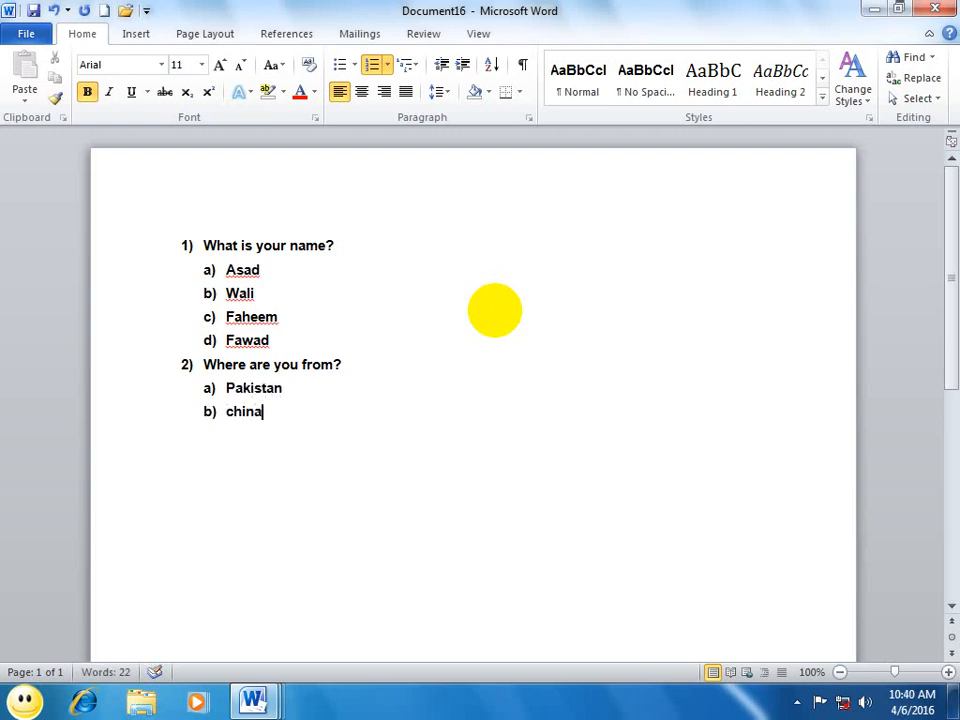
key(Return)
key(Return)
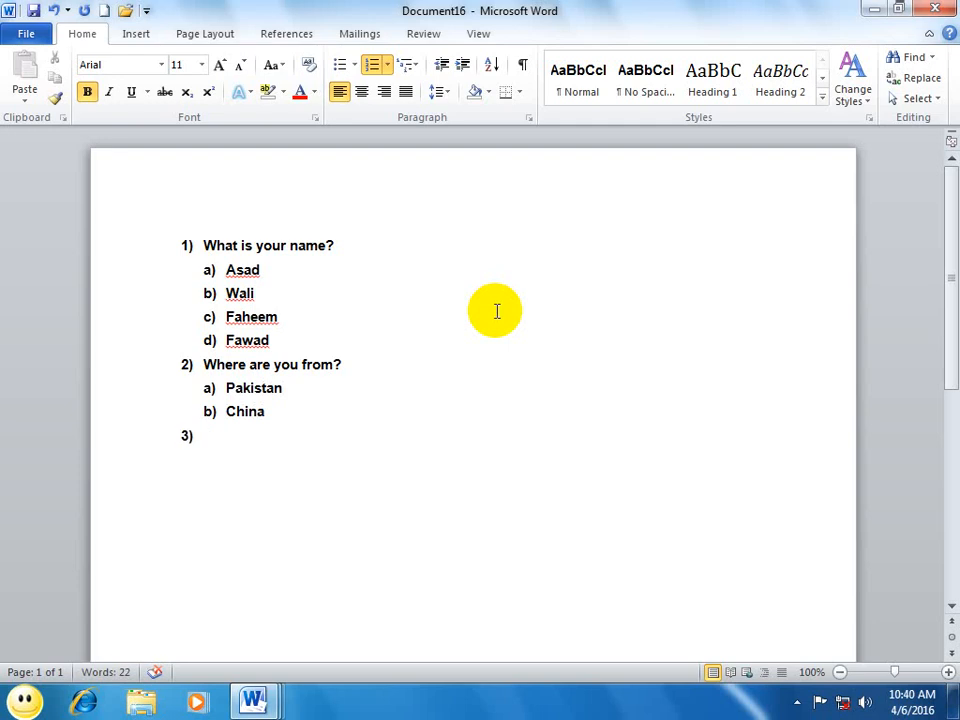
click(410, 65)
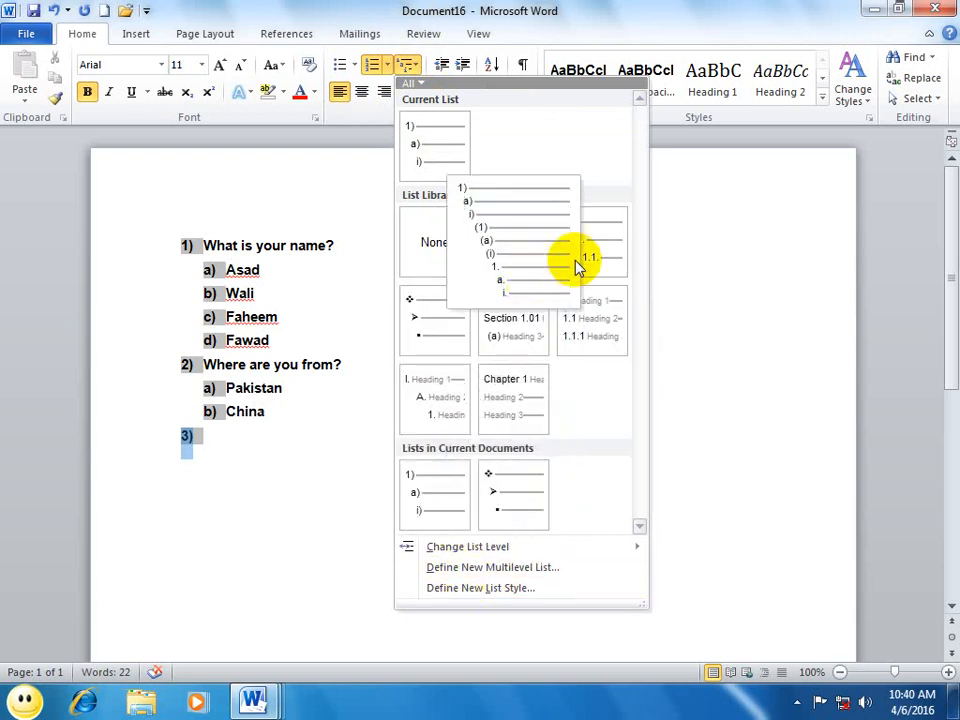
click(657, 268)
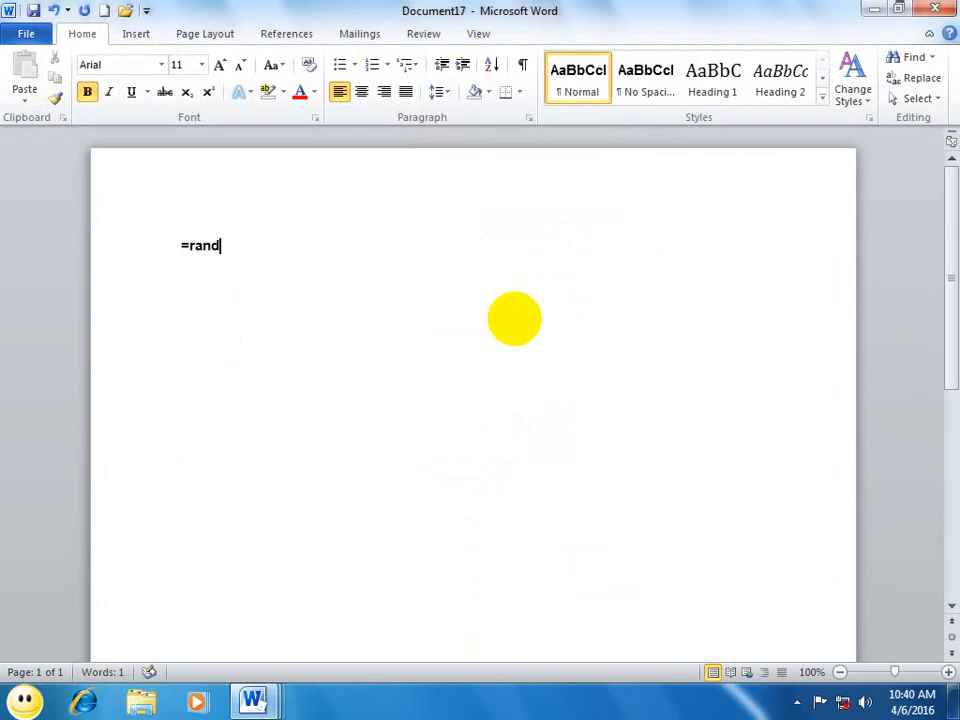
Step: In a new document, generate sample paragraphs with the =rand() command
text())
key(Return)
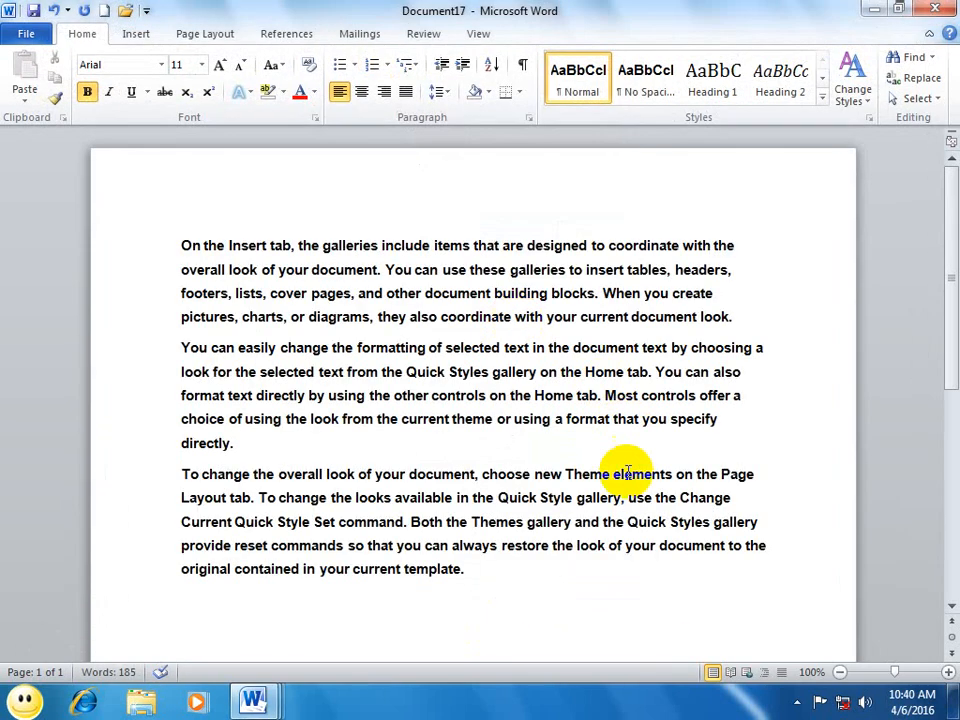
Step: Increase the left indent of all three sample paragraphs until the text forms a narrow column near the right margin
drag(499, 587, 11, 111)
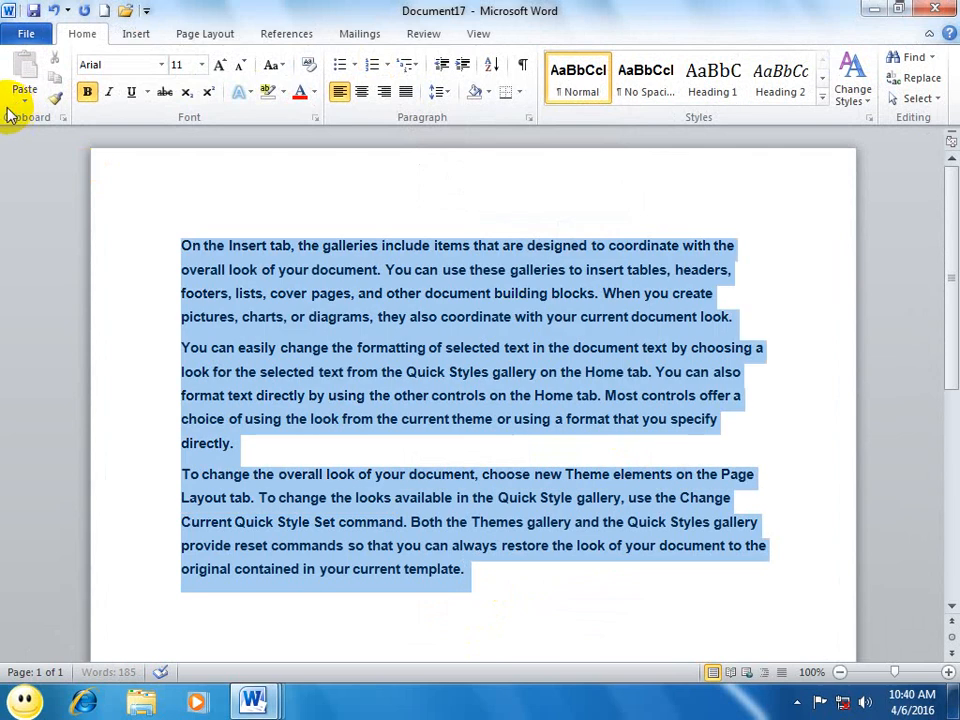
double_click(461, 66)
double_click(461, 66)
double_click(461, 66)
triple_click(461, 66)
double_click(462, 66)
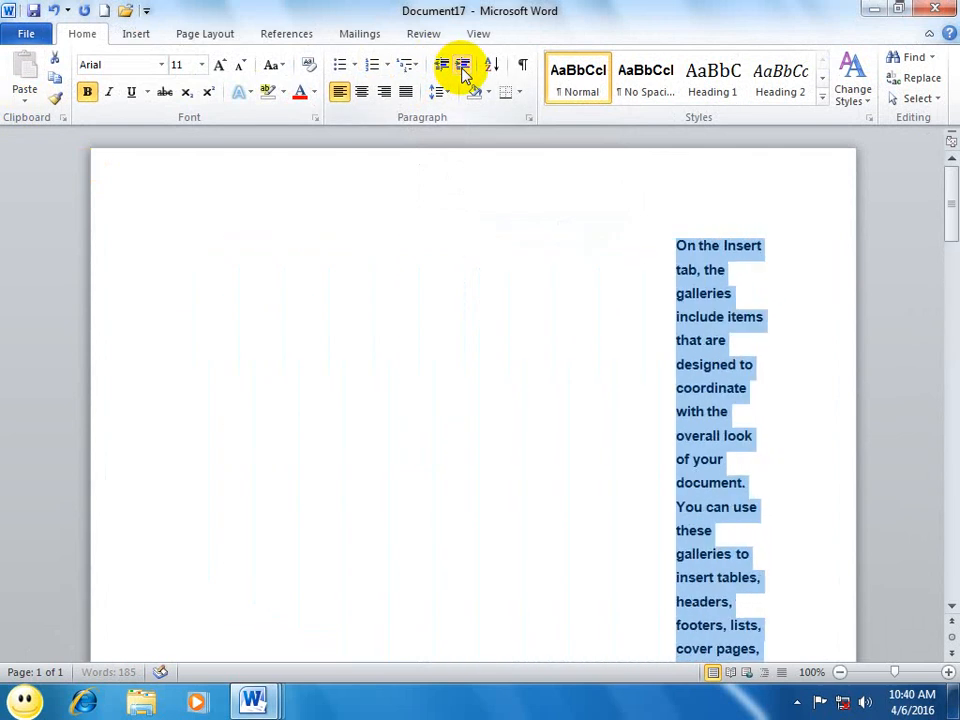
Step: Decrease the indent of the selected paragraphs back to the left page margin
double_click(441, 66)
triple_click(441, 66)
triple_click(441, 66)
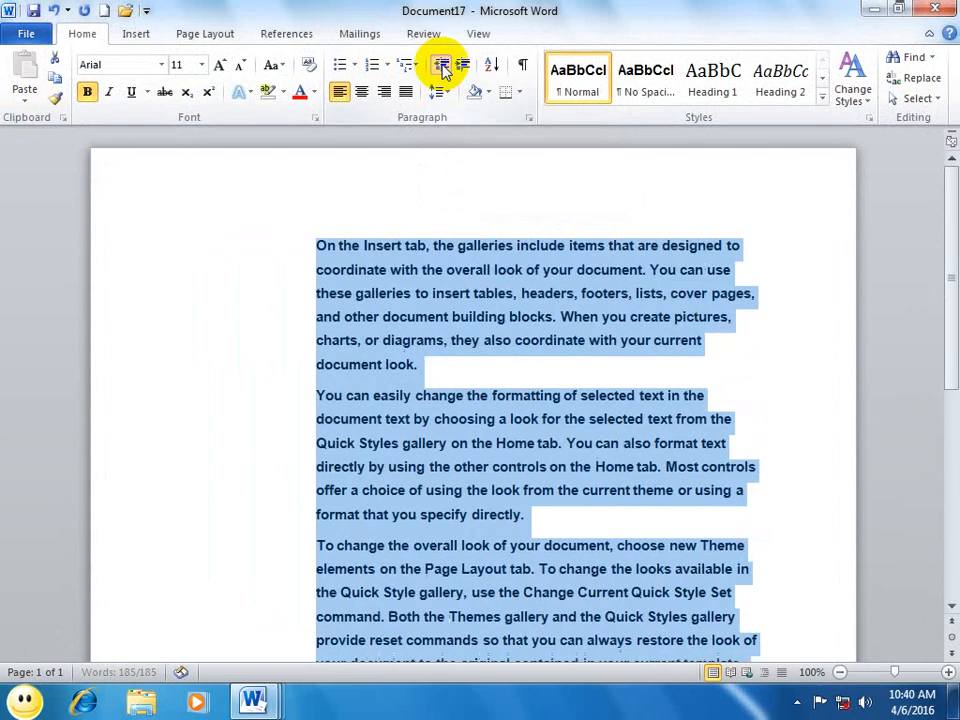
triple_click(441, 66)
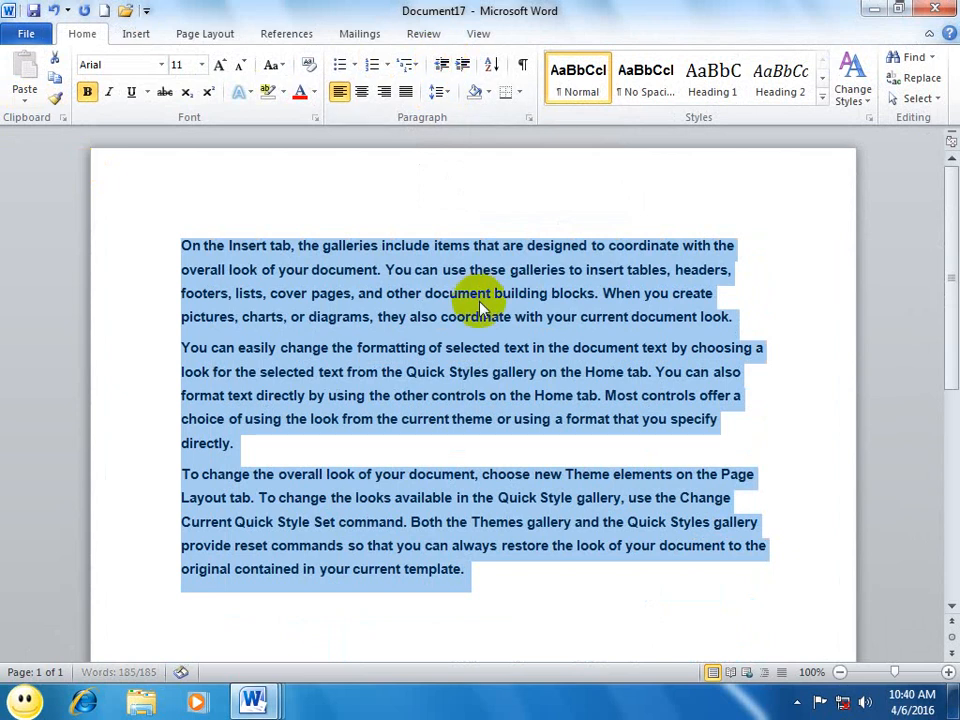
Step: Increase the indent of the selected paragraphs again until the text starts just past the middle of the page
key(ctrl+m)
key(ctrl+m)
key(ctrl+m)
key(ctrl+m)
key(ctrl+m)
key(ctrl+m)
key(ctrl+m)
key(ctrl+m)
key(ctrl+m)
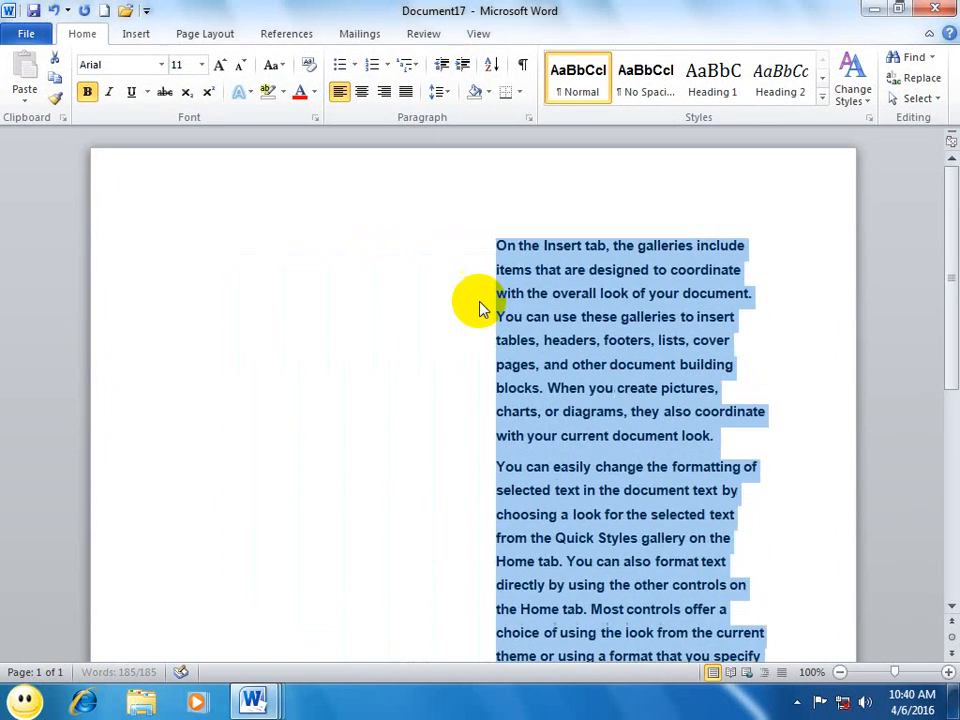
Step: Reduce the indent of the selected paragraphs until the text starts one indent level from the left margin
key(ctrl+shift+m)
key(ctrl+shift+m)
key(ctrl+shift+m)
key(ctrl+shift+m)
key(ctrl+shift+m)
key(ctrl+shift+m)
key(ctrl+shift+m)
key(ctrl+shift+m)
key(ctrl+shift+m)
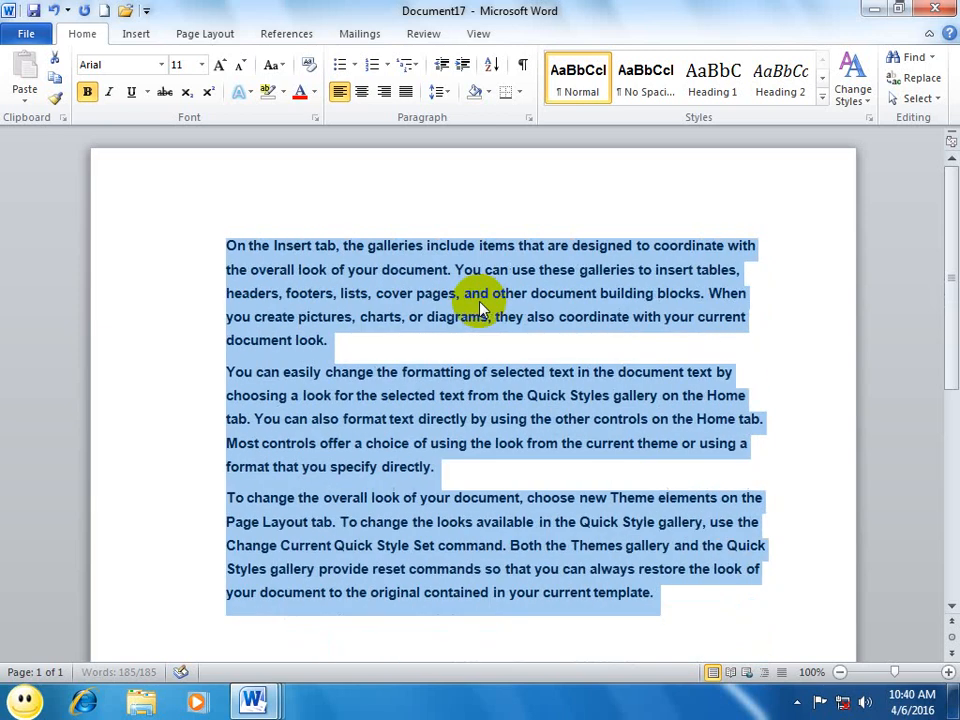
Step: Increase the left indent of the three selected paragraphs until the text starts just past the middle of the page
key(ctrl+m)
key(ctrl+m)
key(ctrl+m)
key(ctrl+m)
key(ctrl+m)
key(ctrl+m)
key(ctrl+m)
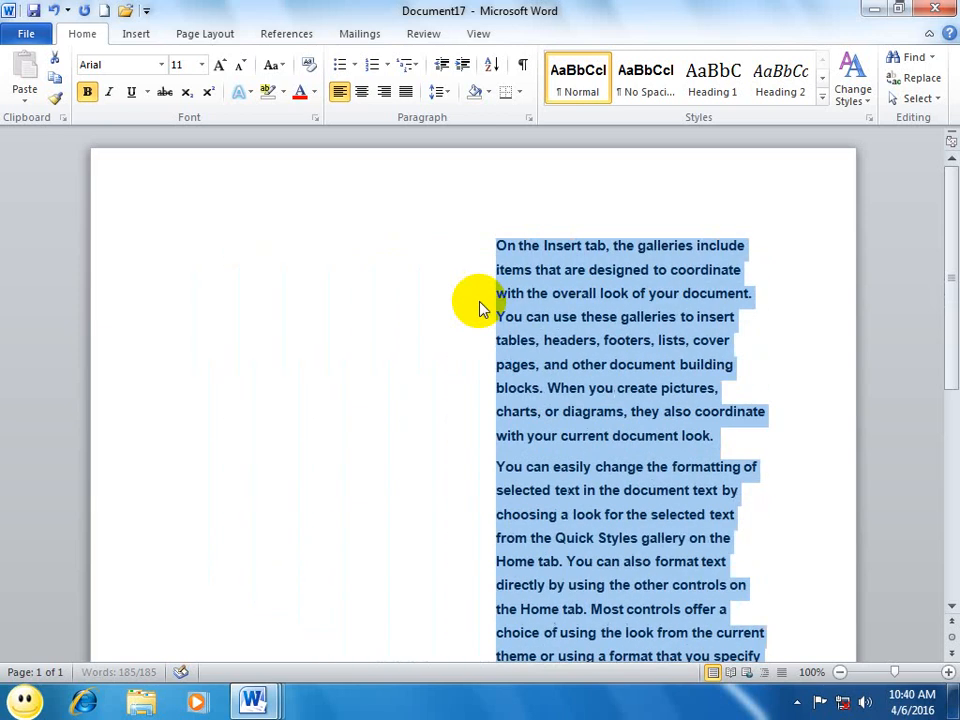
Step: Remove all left indent from the selected paragraphs so the text starts at the left page margin
key(ctrl+shift+m)
key(ctrl+shift+m)
key(ctrl+shift+m)
key(ctrl+shift+m)
key(ctrl+shift+m)
key(ctrl+shift+m)
key(ctrl+shift+m)
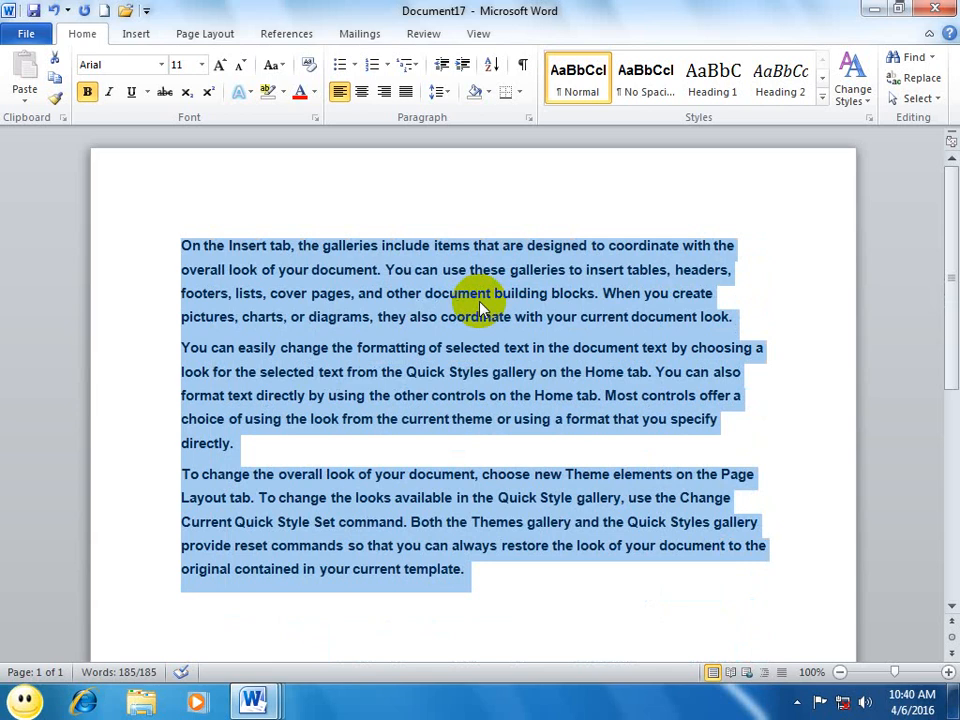
Step: Justify the three selected paragraphs and switch them through centered to right alignment
key(ctrl+j)
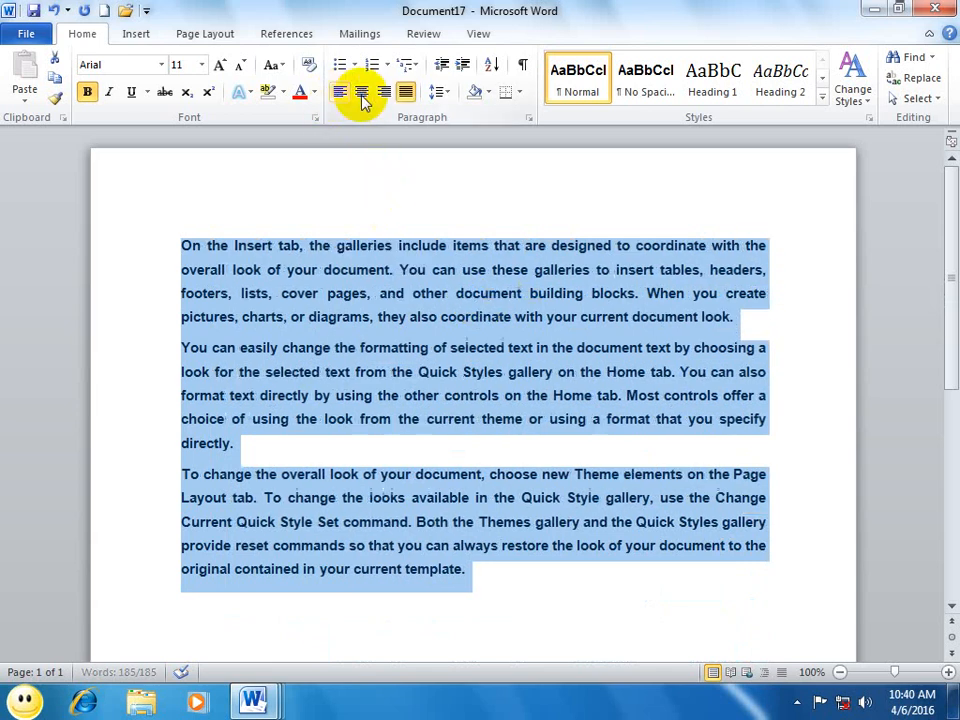
click(362, 95)
click(385, 95)
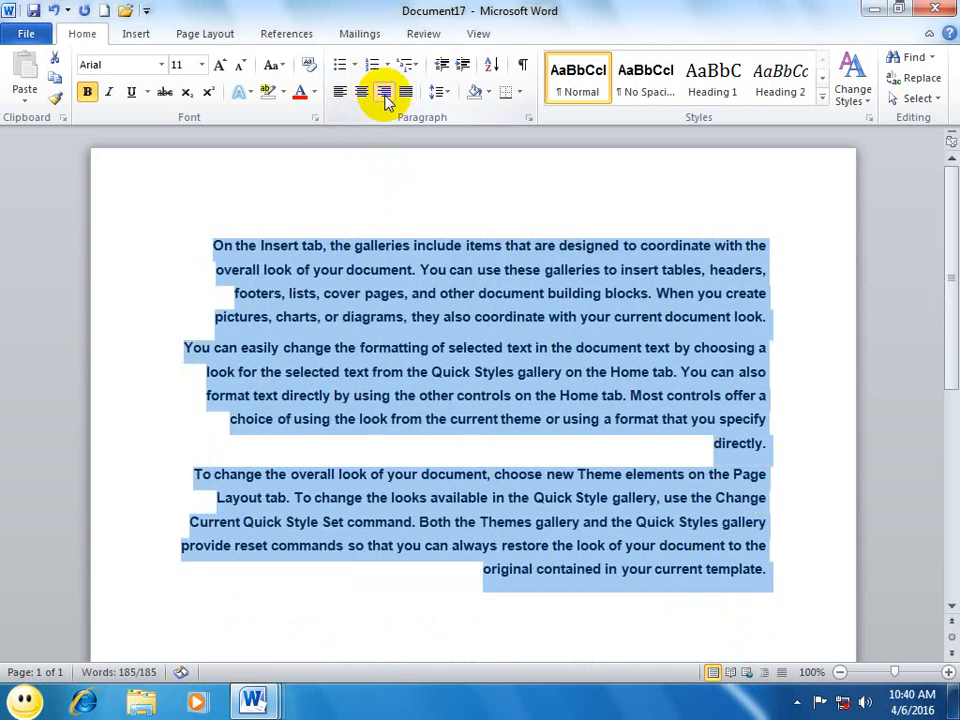
Step: Cycle the selected paragraphs through left and centered alignment, ending on right alignment
click(345, 93)
click(369, 94)
click(382, 93)
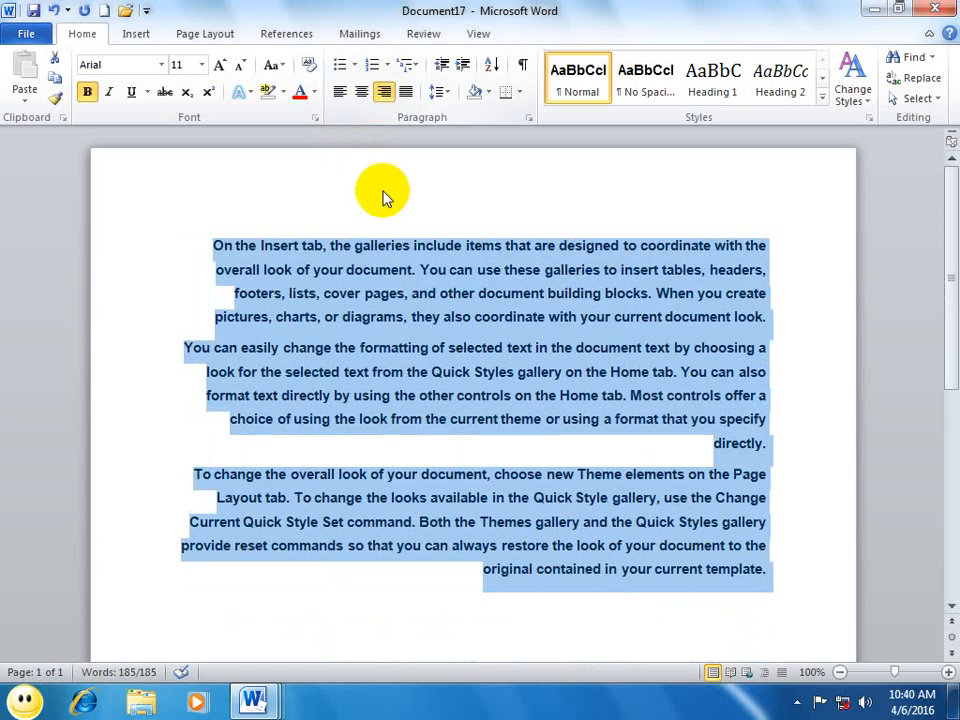
Step: Center the selected paragraphs and change their alignment to justified
key(ctrl+e)
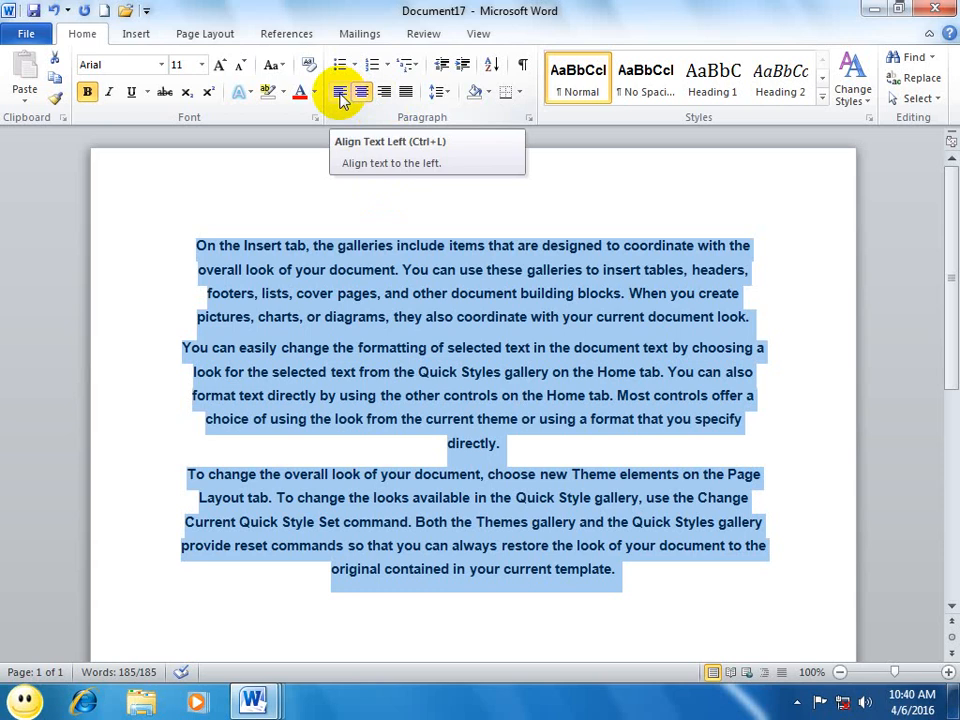
click(405, 94)
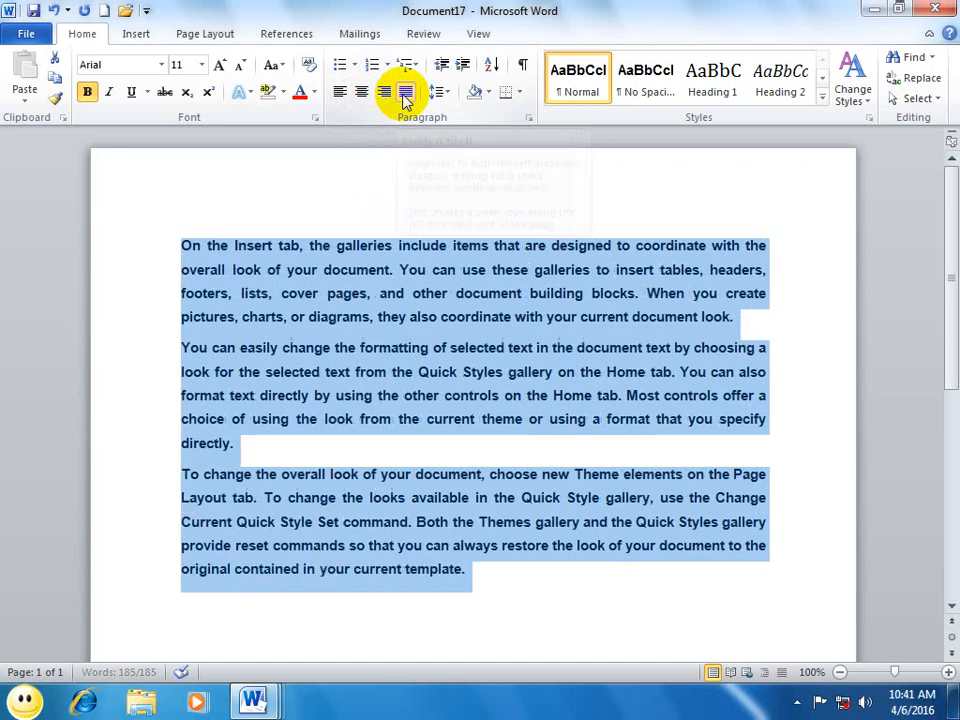